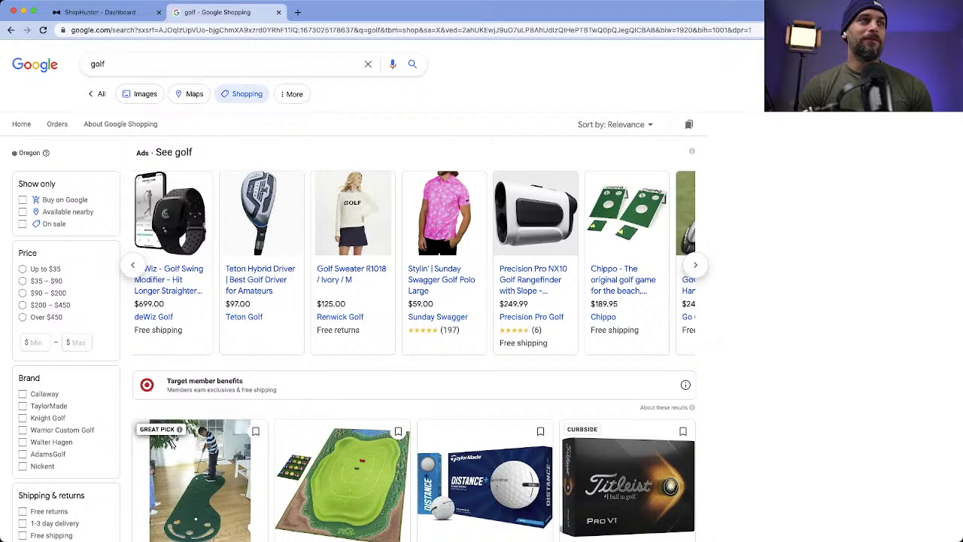
double_click(99, 64)
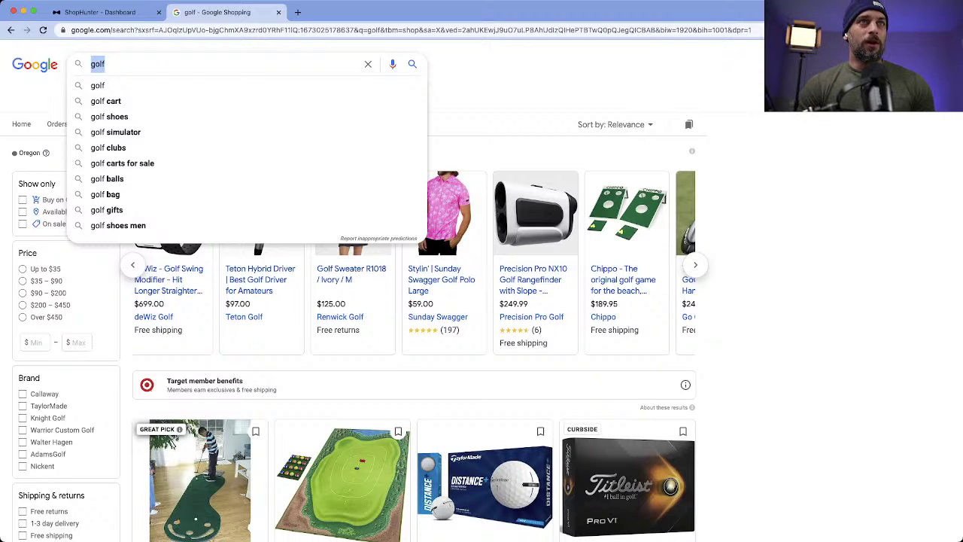
key("Escape")
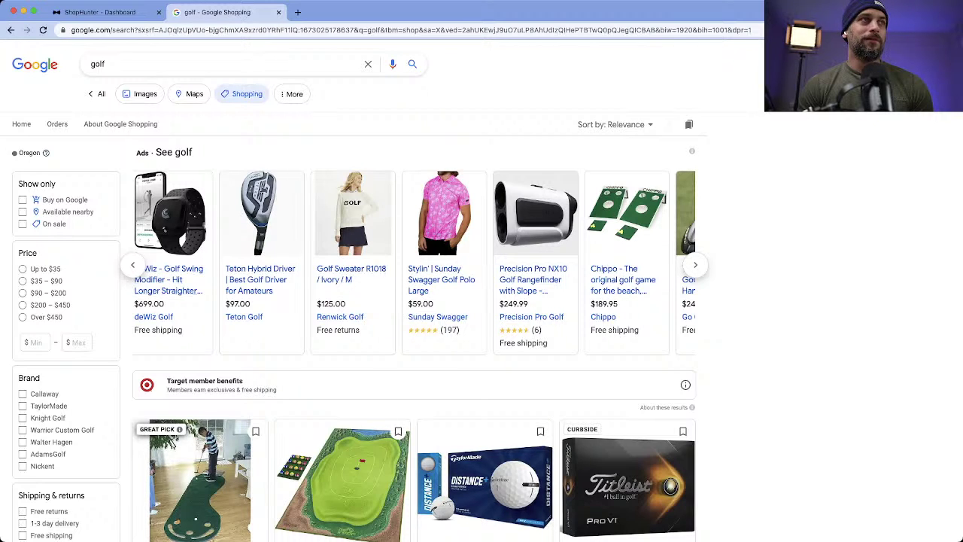
left_click(126, 64)
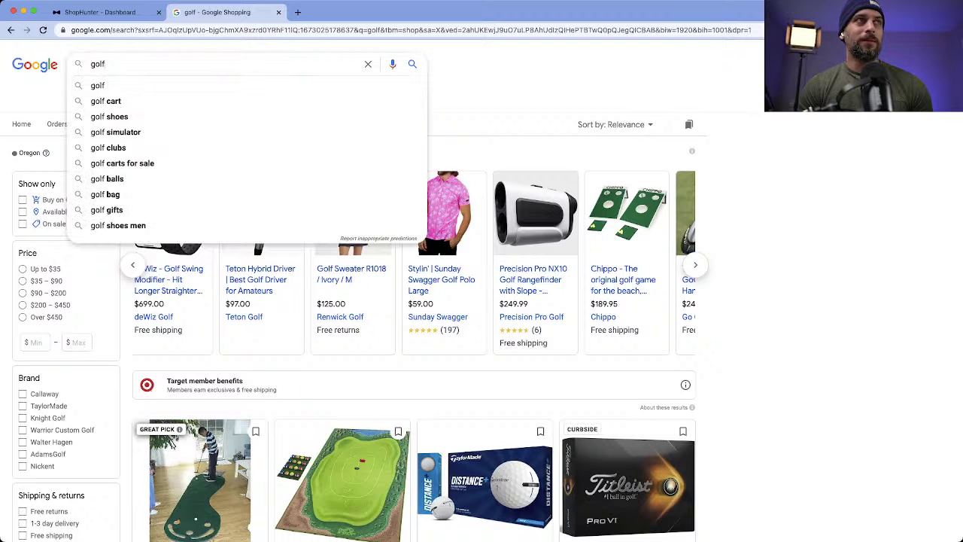
key("Escape")
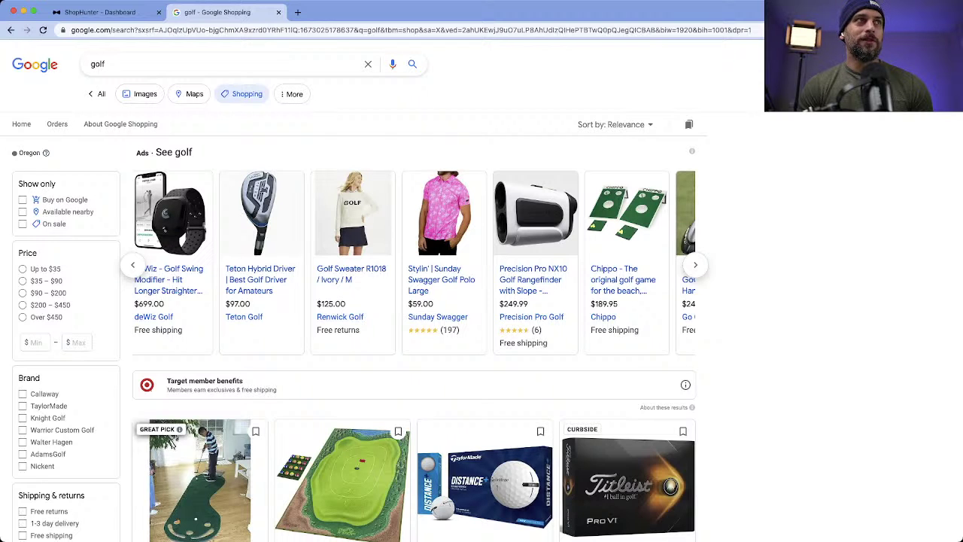
Step: Replace the shopping search for golf with a search for "fishing"
left_click(126, 64)
double_click(98, 64)
type("fishing")
key("Return")
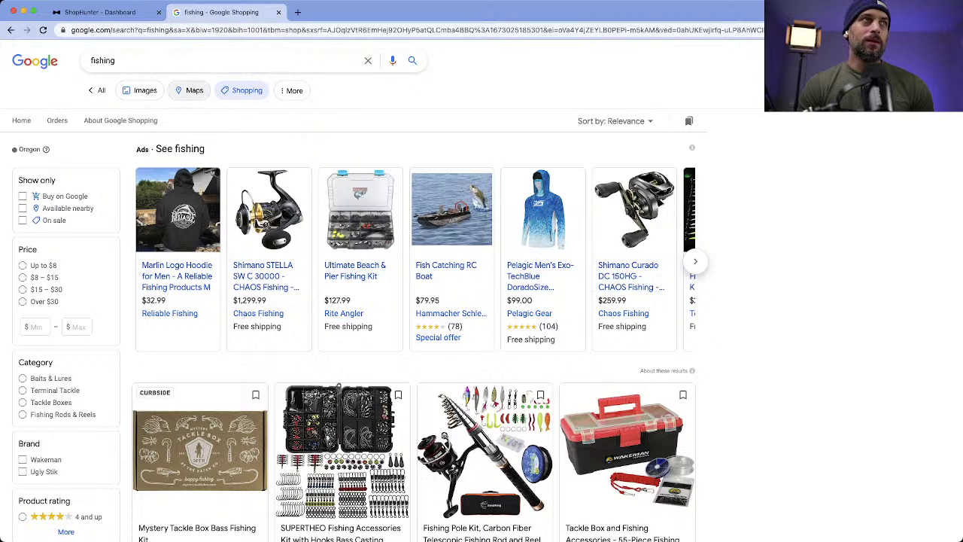
left_click(195, 60)
key("Escape")
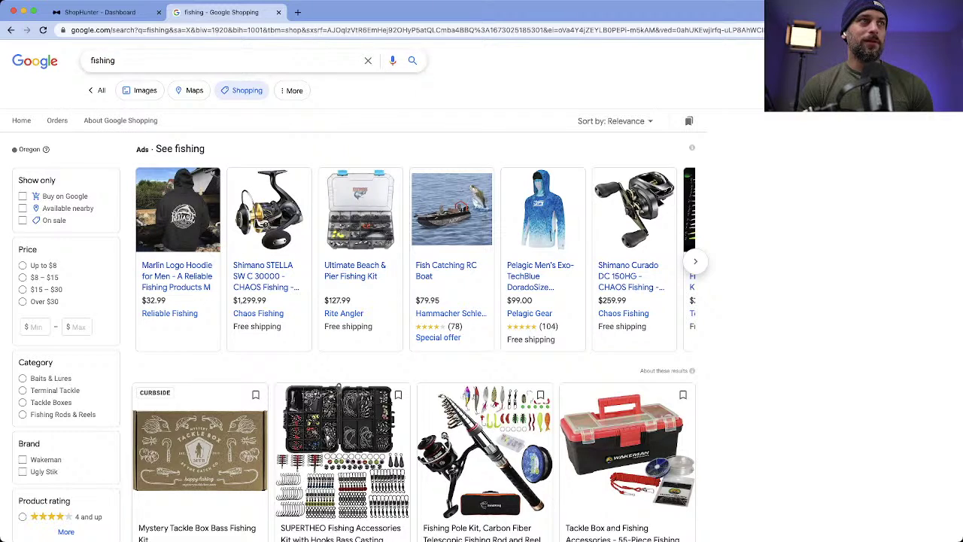
Step: Filter the fishing products to a minimum price of $500
left_click(34, 326)
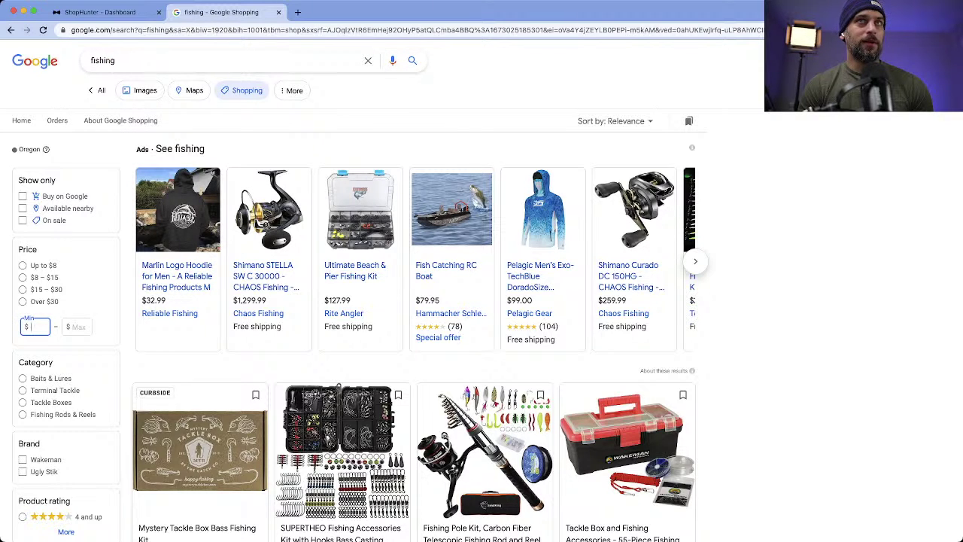
type("500")
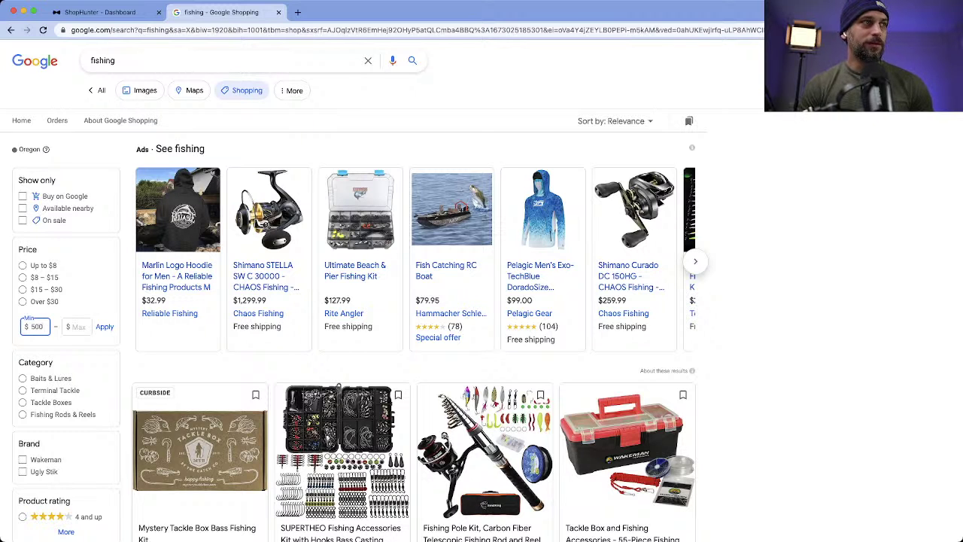
key("Return")
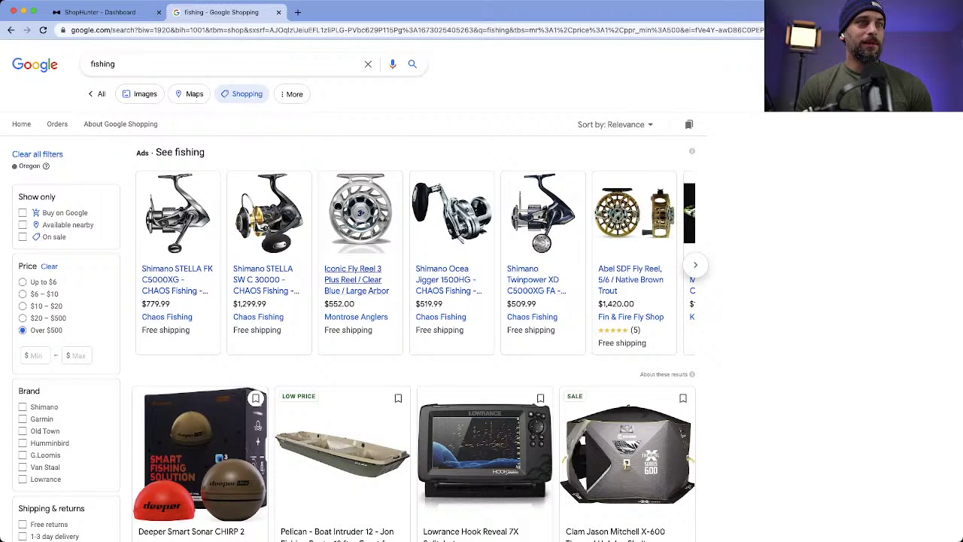
Step: Look through the filtered fishing ads and product listings, examining the product types, prices and sellers
scroll(444, 280, "down", 5)
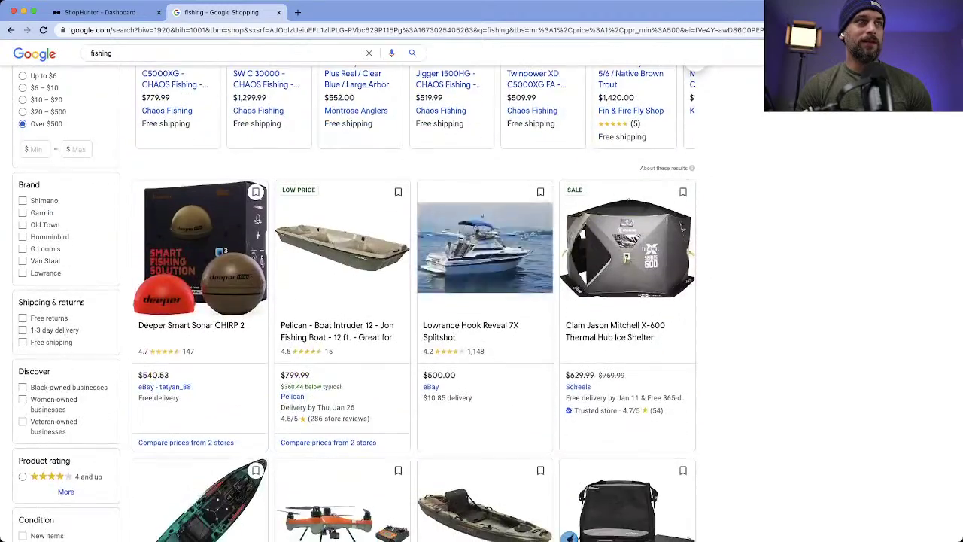
scroll(338, 323, "down", 1)
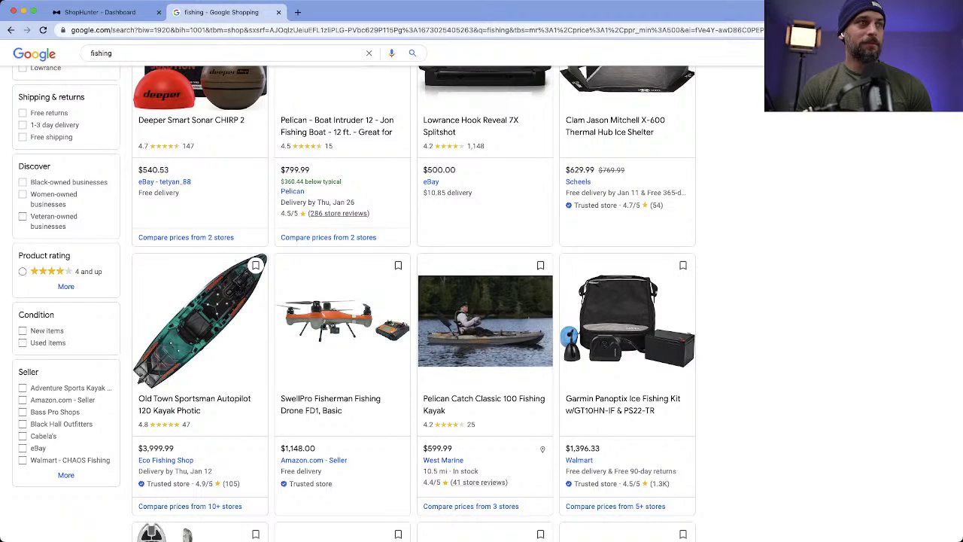
scroll(338, 324, "up", 2)
scroll(407, 301, "up", 1)
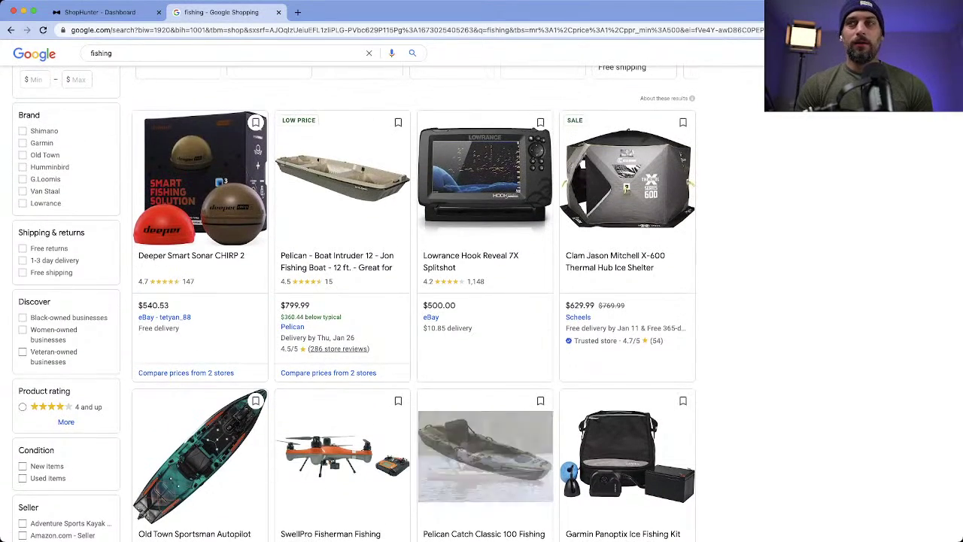
scroll(406, 301, "up", 1)
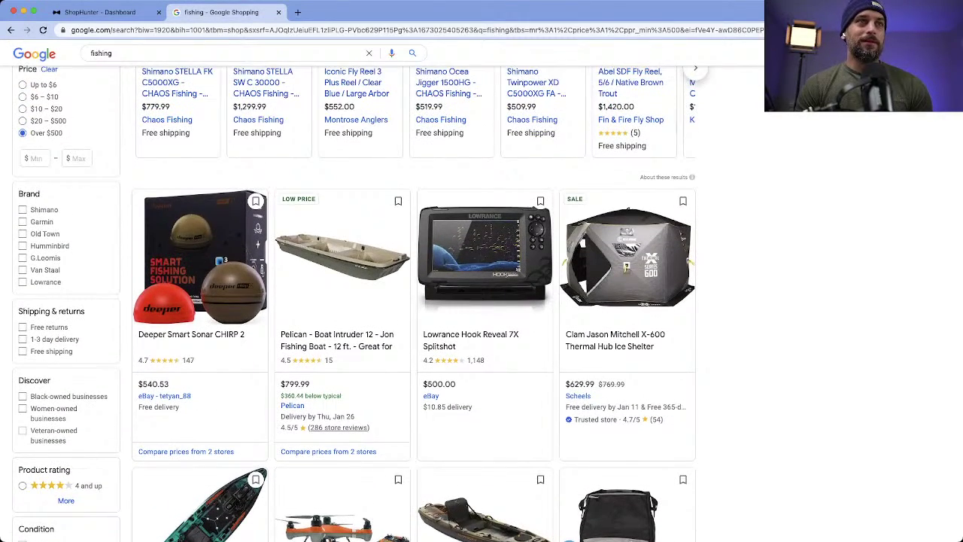
scroll(407, 301, "up", 2)
scroll(406, 301, "up", 1)
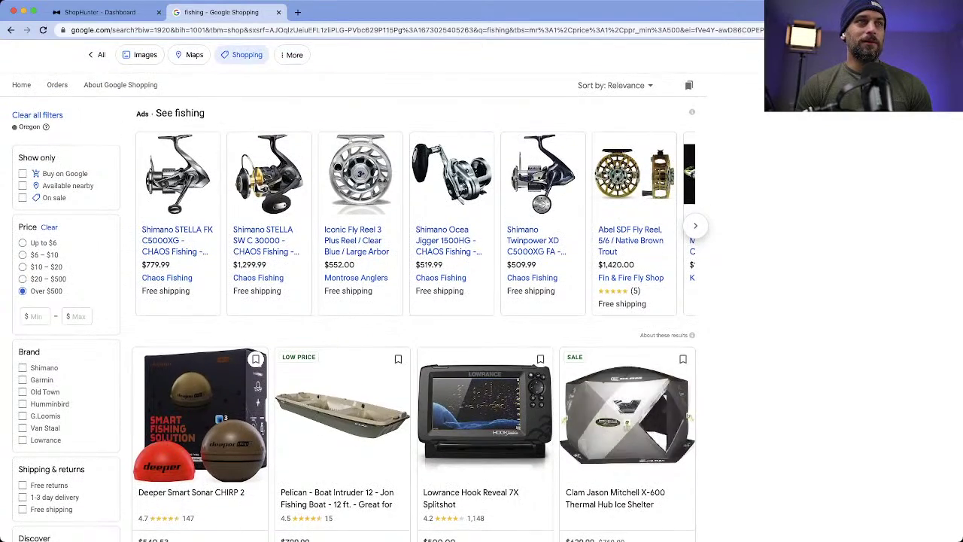
scroll(361, 301, "down", 3)
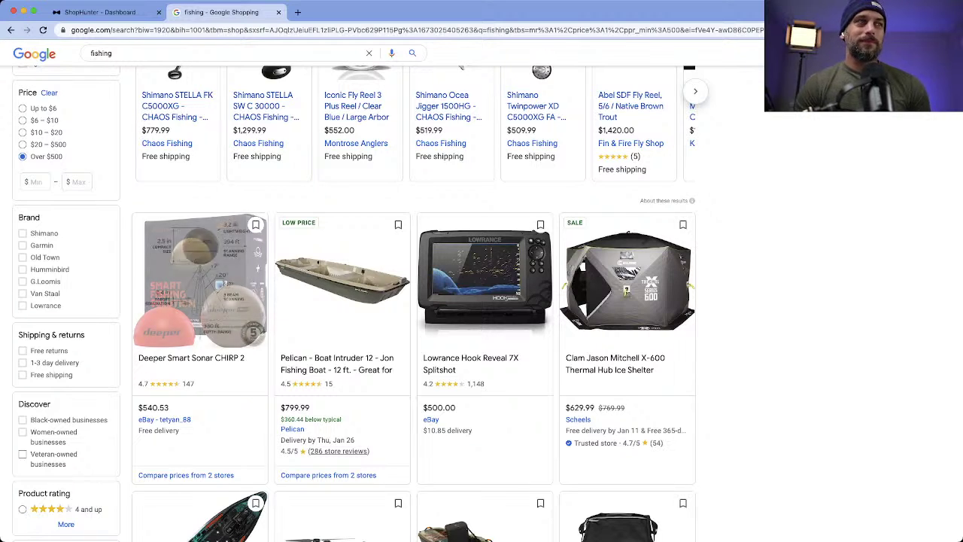
scroll(482, 301, "down", 3)
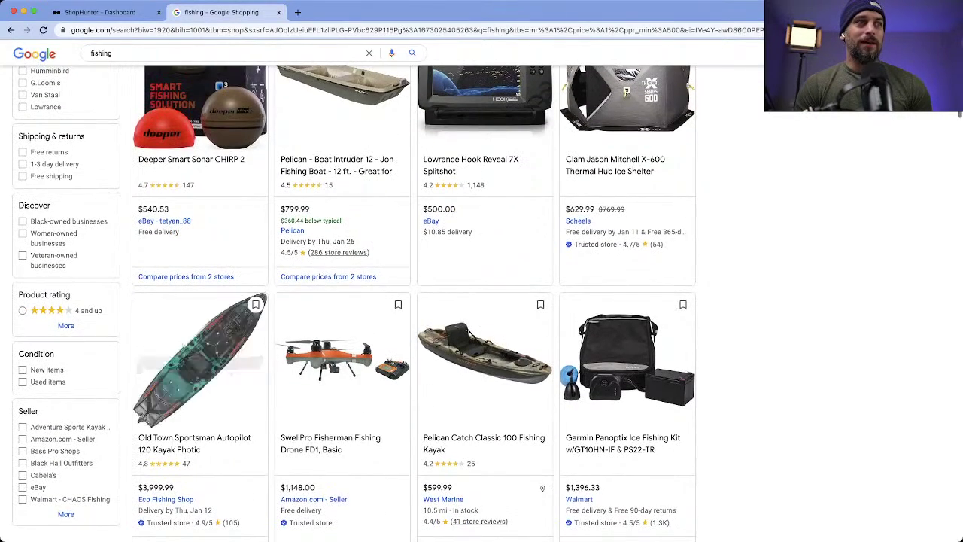
scroll(482, 301, "down", 3)
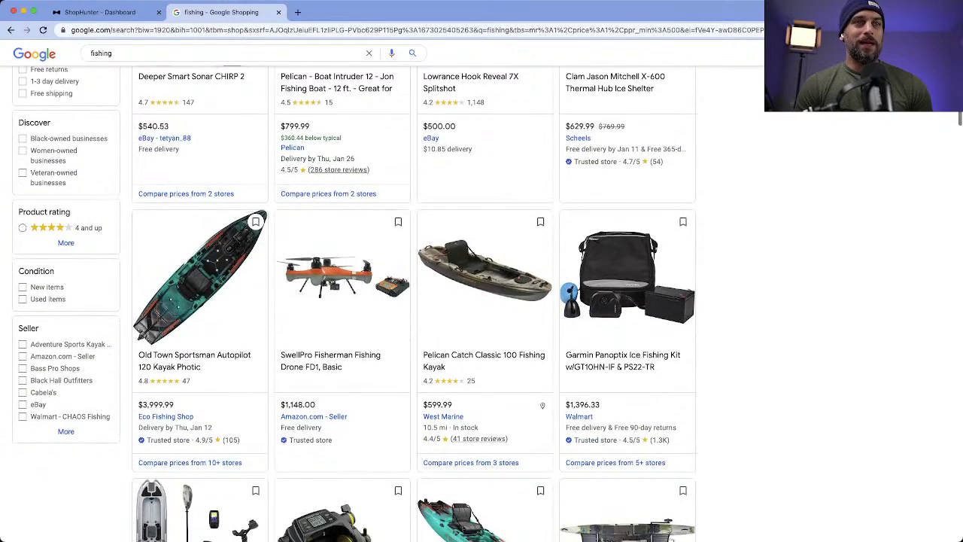
scroll(481, 301, "down", 2)
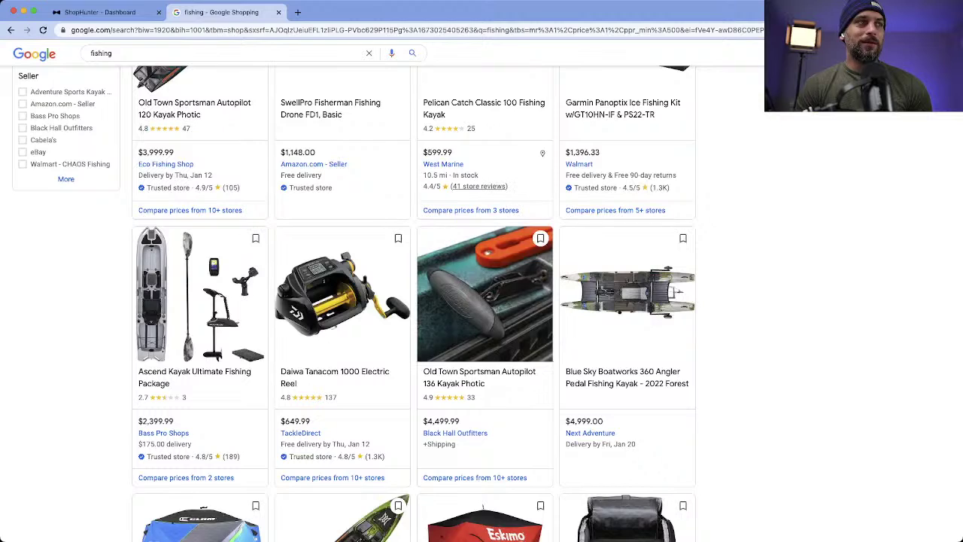
scroll(482, 301, "down", 2)
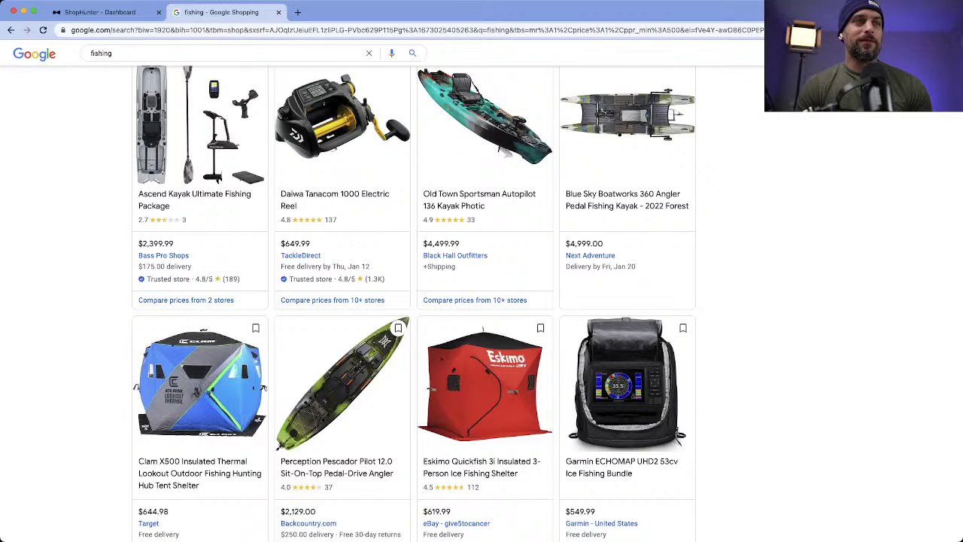
scroll(481, 301, "down", 2)
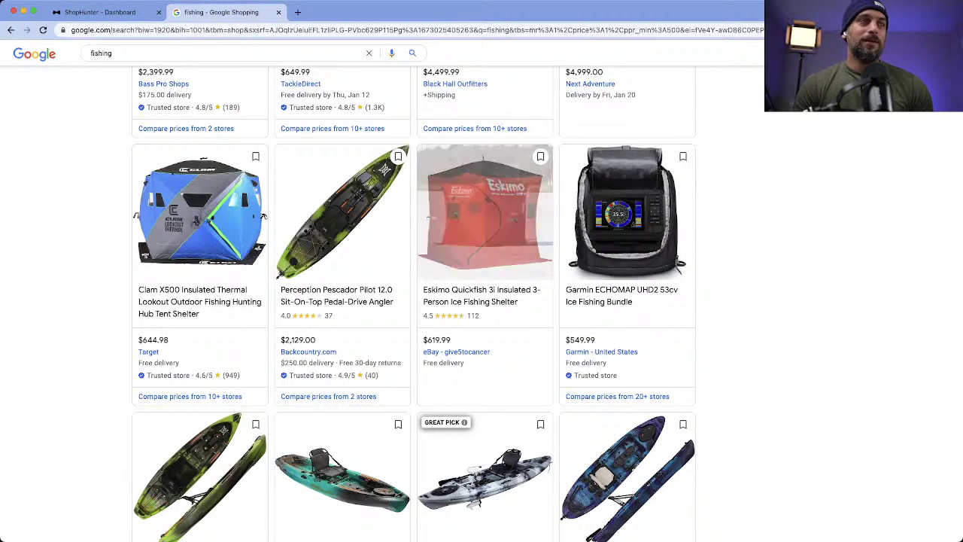
scroll(414, 301, "down", 3)
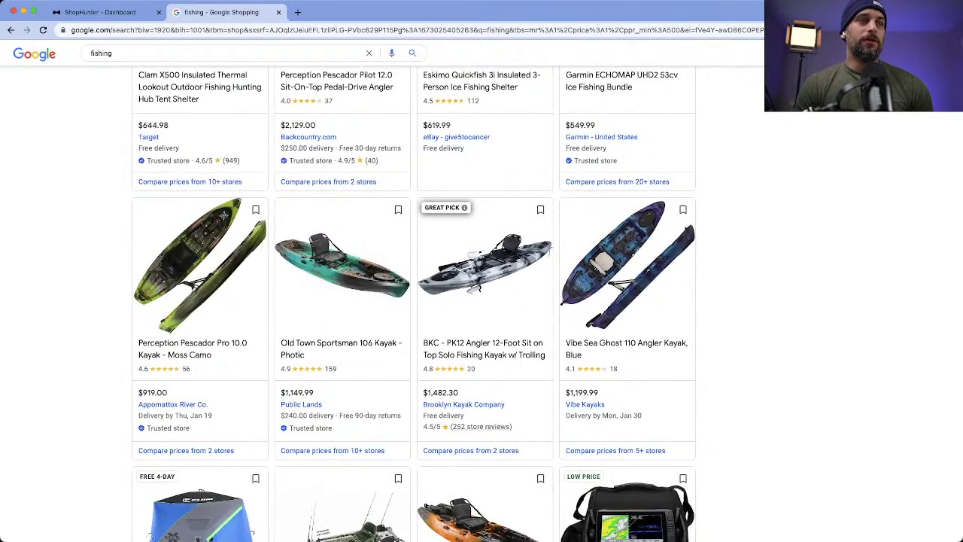
scroll(481, 301, "down", 3)
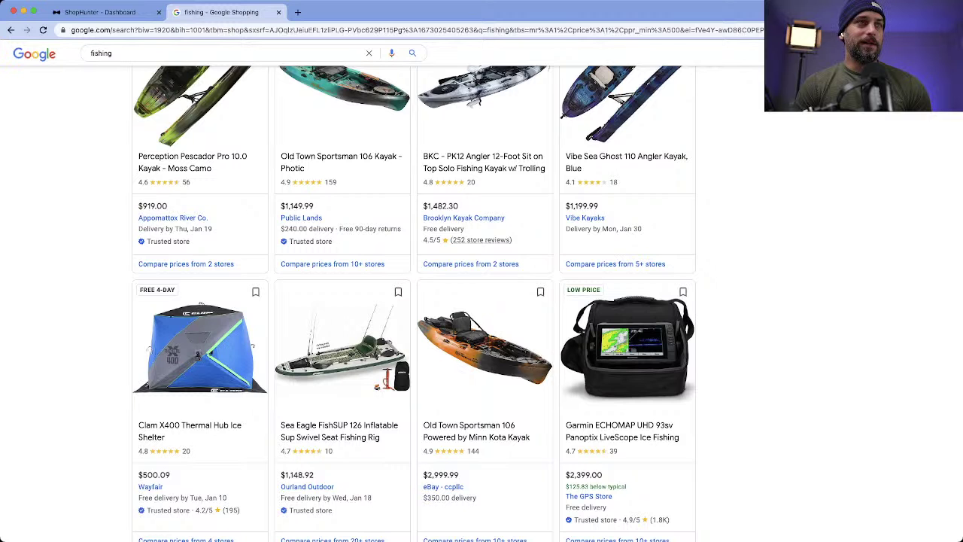
scroll(547, 303, "down", 1)
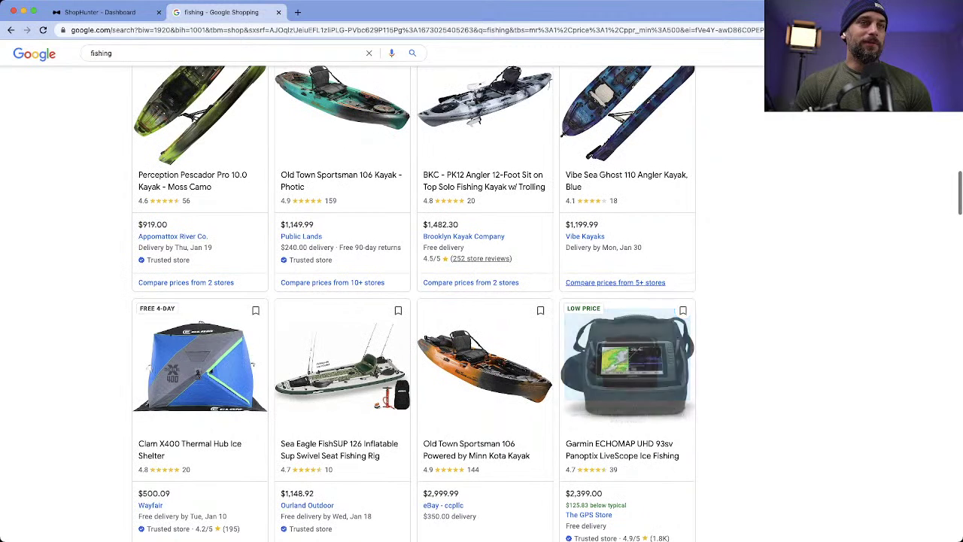
scroll(547, 303, "down", 1)
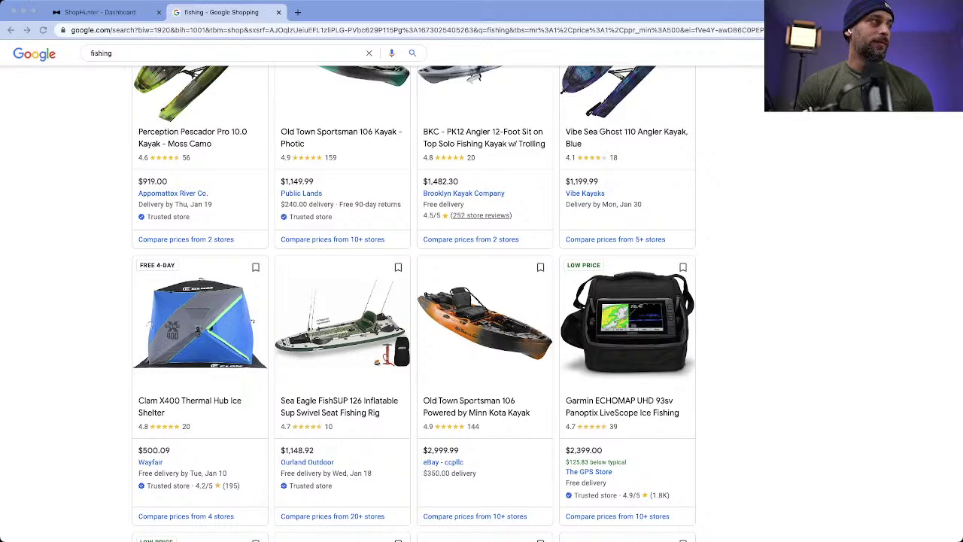
scroll(482, 301, "up", 5)
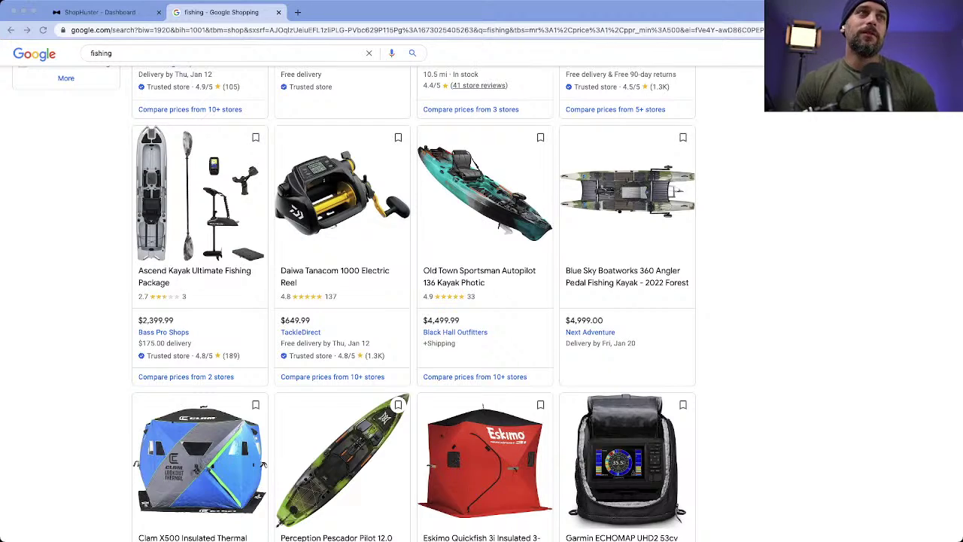
scroll(414, 301, "up", 10)
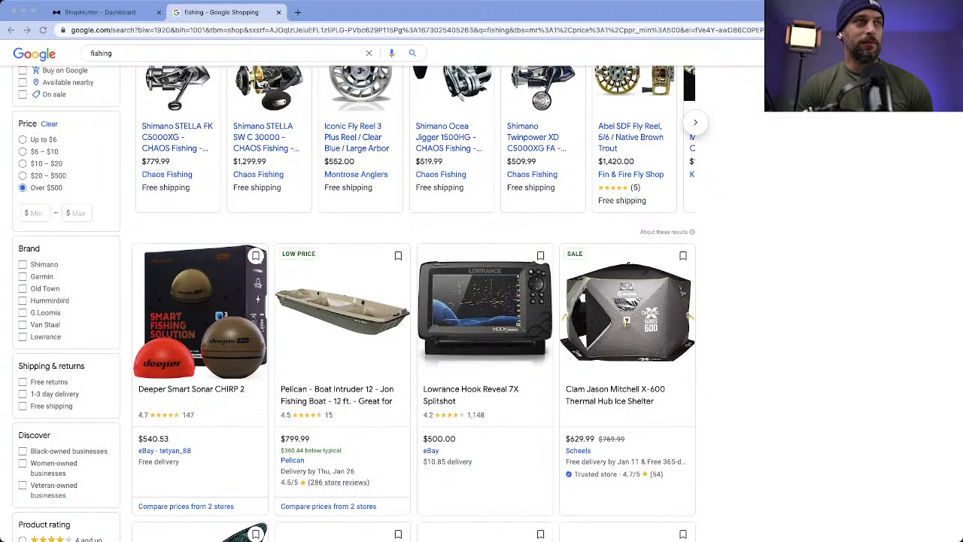
scroll(383, 292, "up", 3)
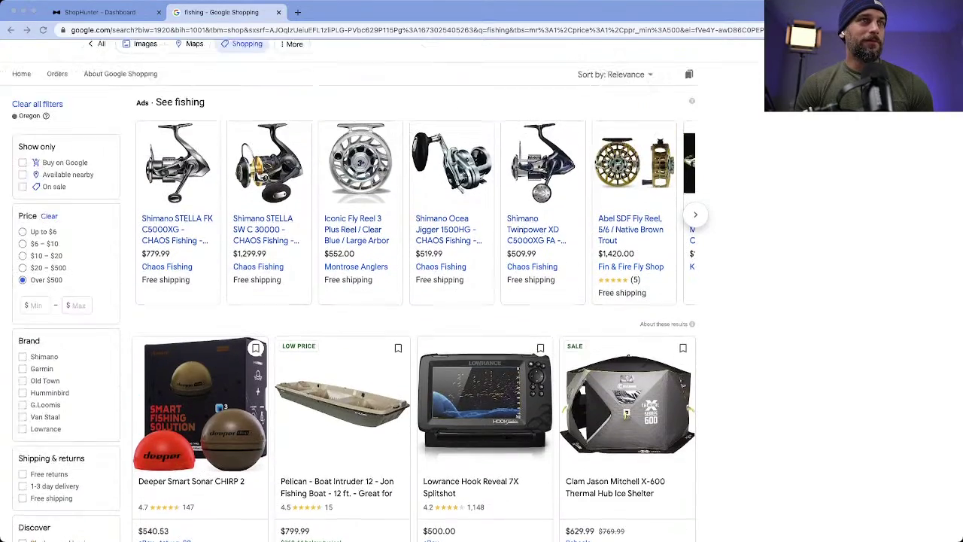
scroll(382, 292, "down", 3)
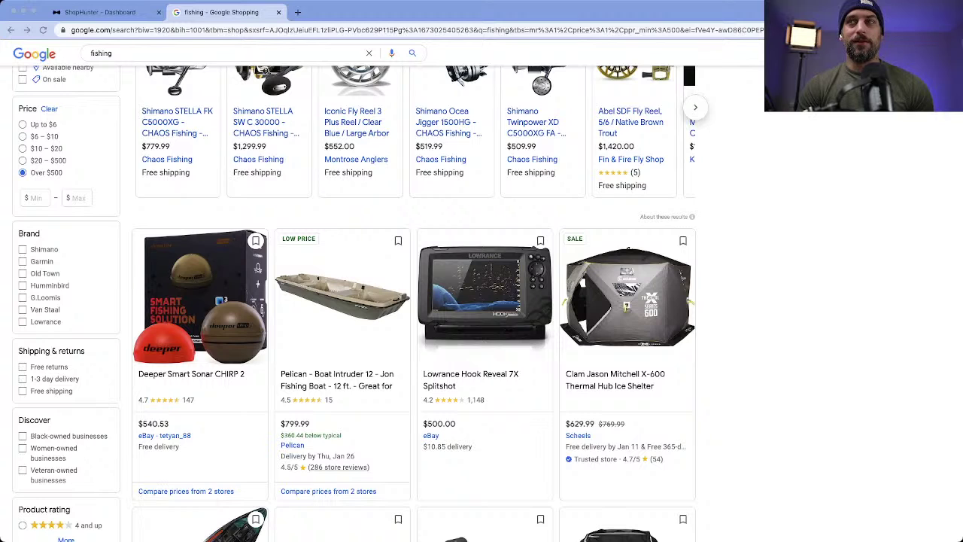
scroll(467, 301, "up", 3)
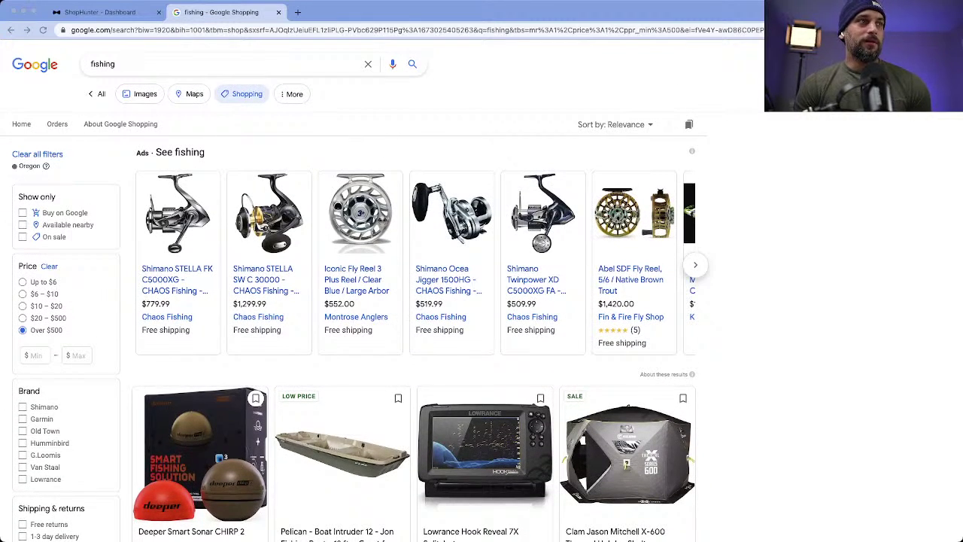
Step: Open the ads for the Shimano STELLA FK C5000XG, Iconic Fly Reel 3 Plus and Abel SDF Fly Reel in separate new tabs
right_click(177, 280)
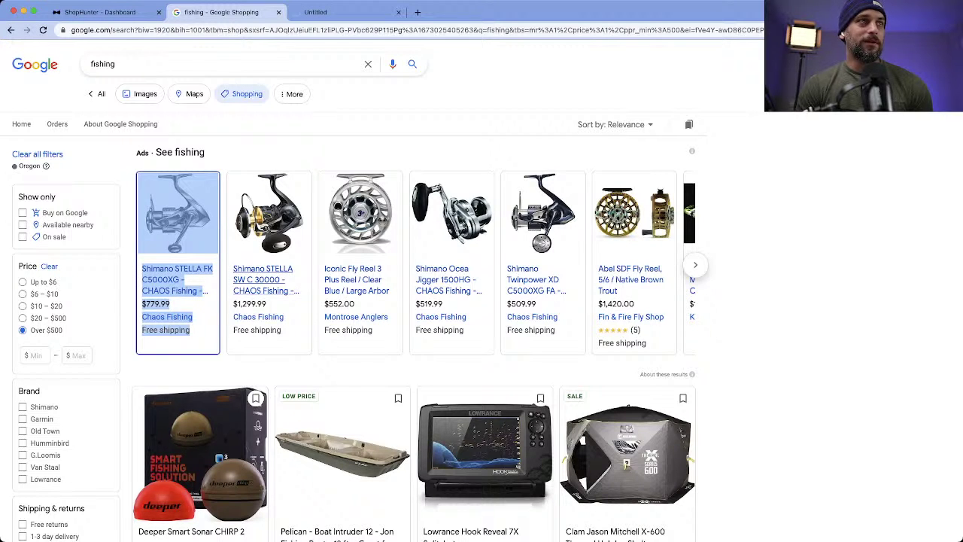
right_click(356, 279)
left_click(387, 287)
scroll(467, 275, "right", 5)
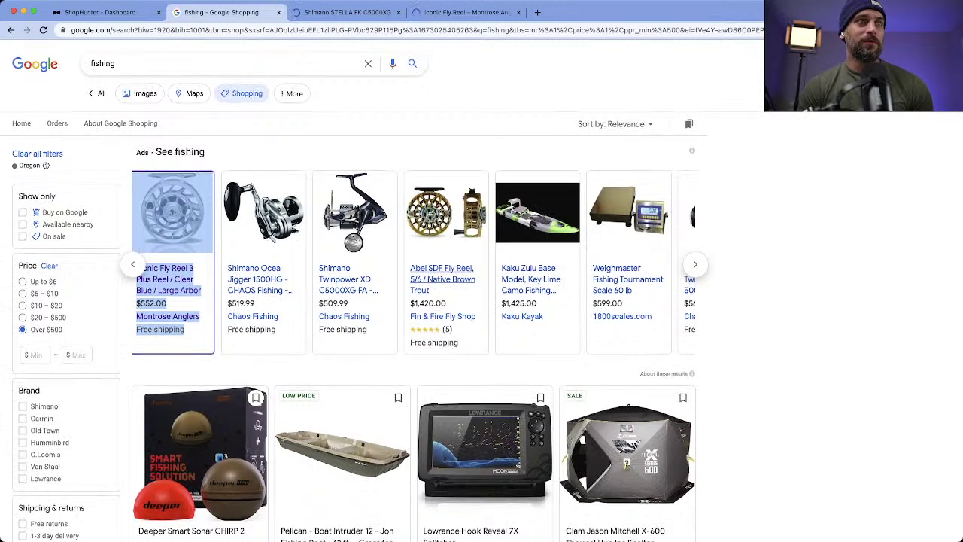
scroll(414, 264, "right", 3)
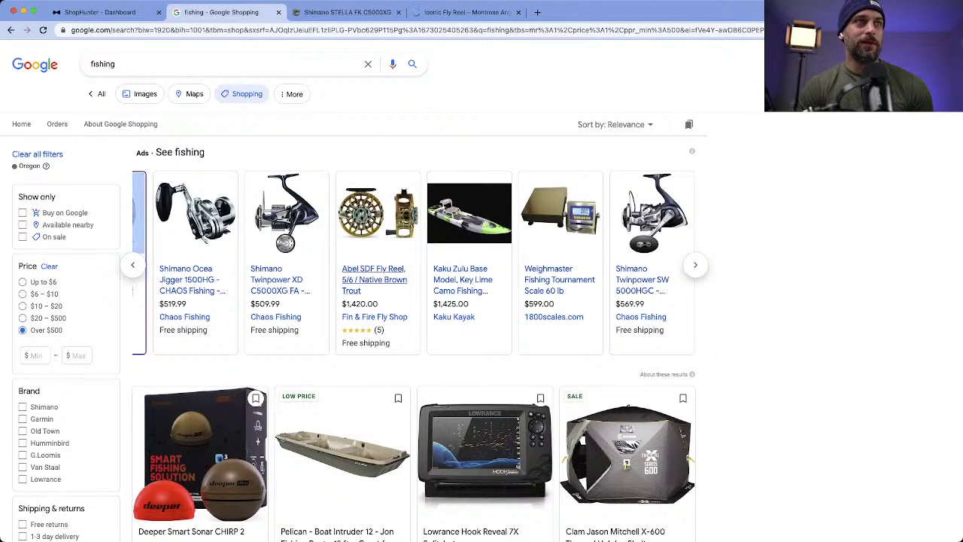
right_click(374, 279)
left_click(414, 288)
scroll(414, 263, "right", 2)
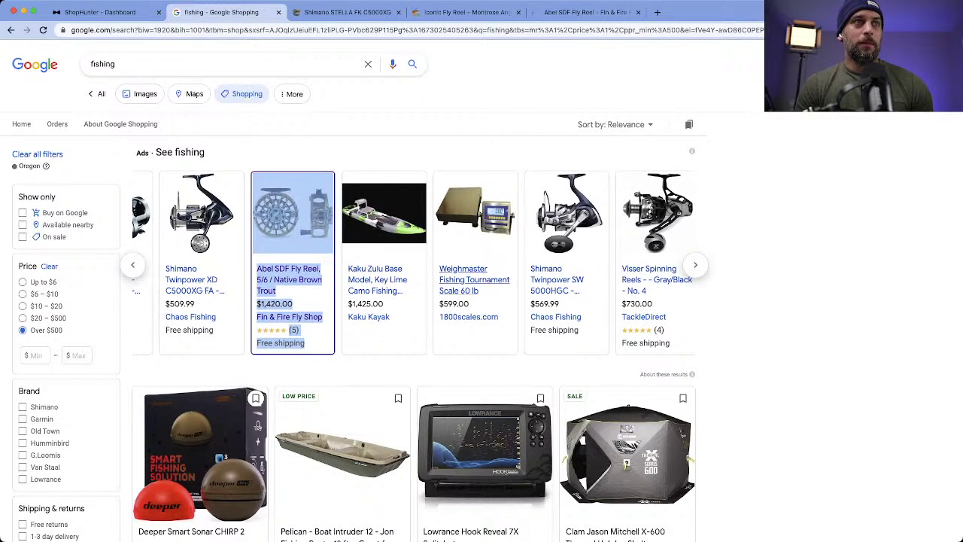
left_click(421, 370)
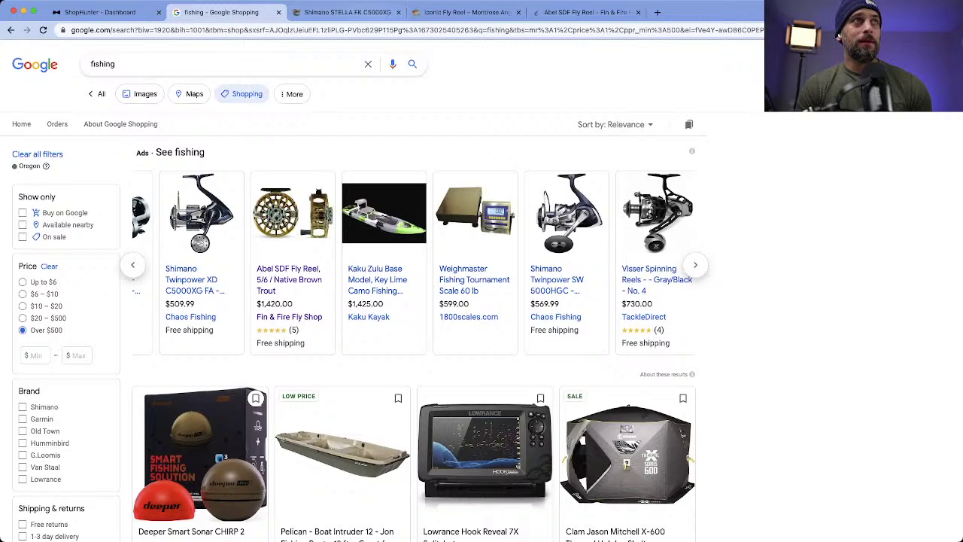
Step: Review the store pages for the Shimano STELLA and Iconic Fly Reel, dismissing the new-customer coupon offer
left_click(348, 12)
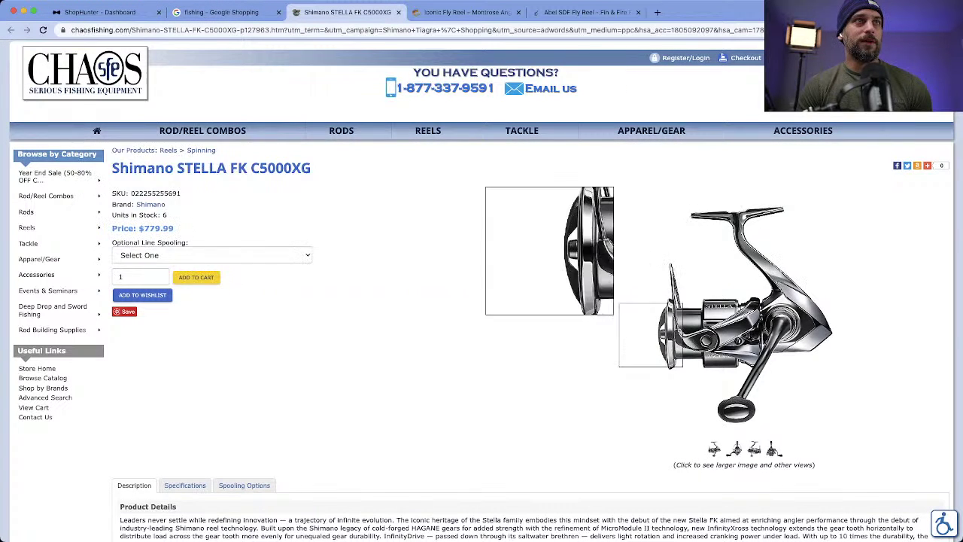
left_click(463, 12)
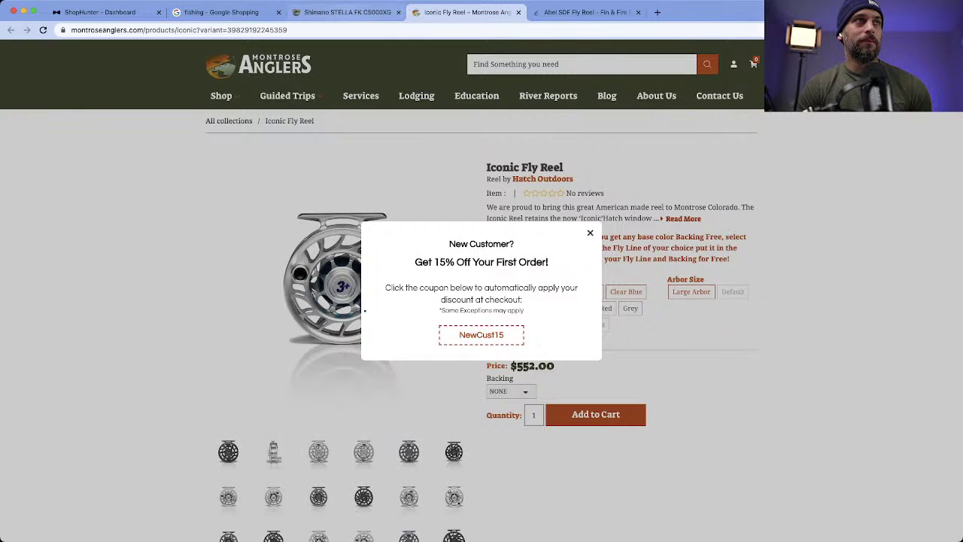
left_click(590, 234)
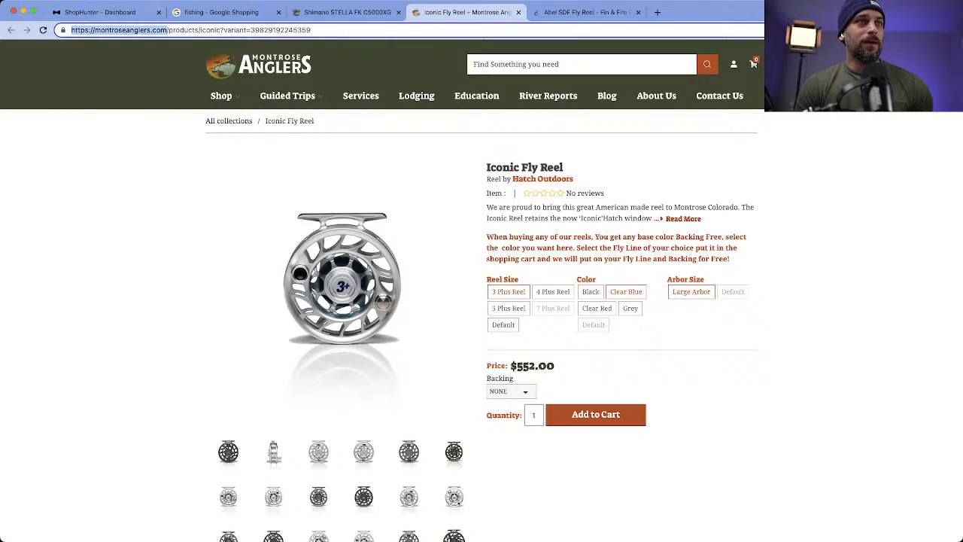
key("Escape")
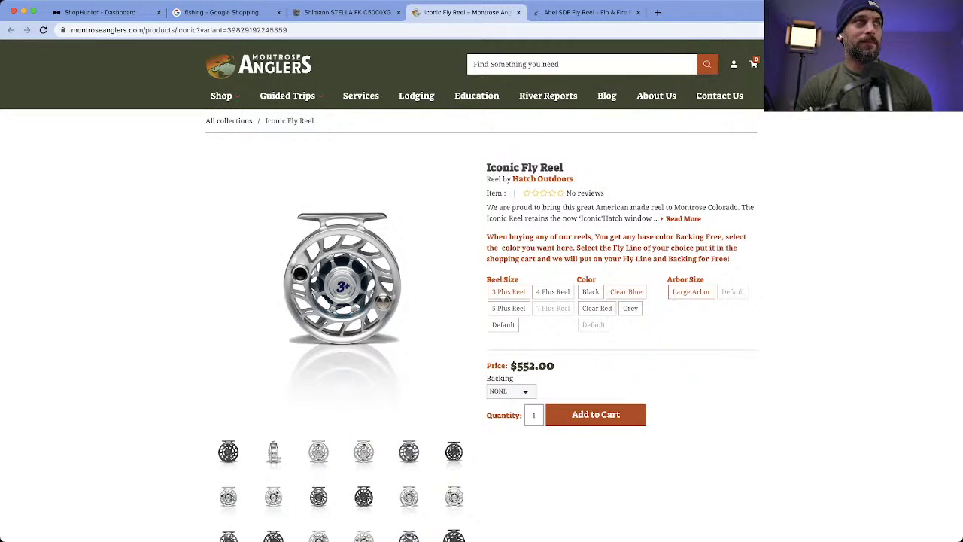
key("super+1")
left_click(34, 203)
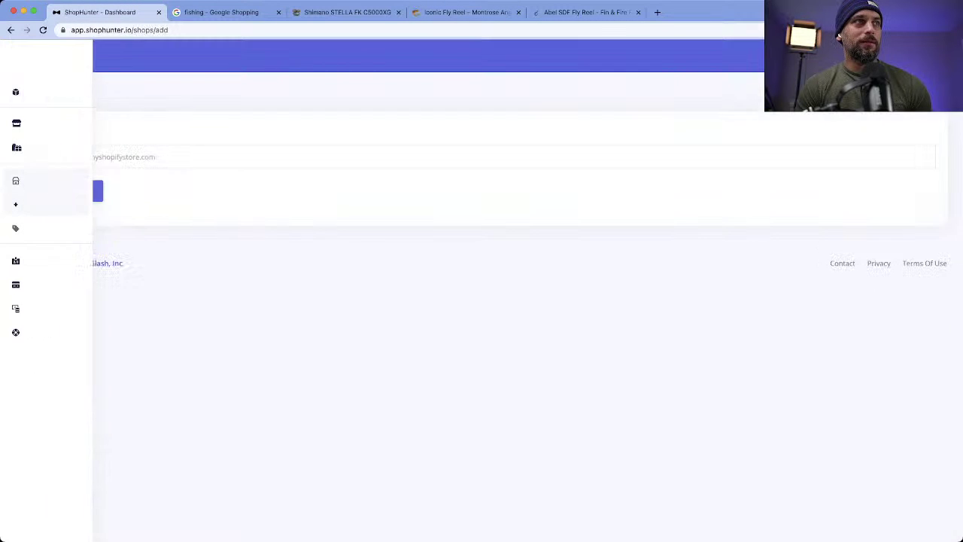
key("Return")
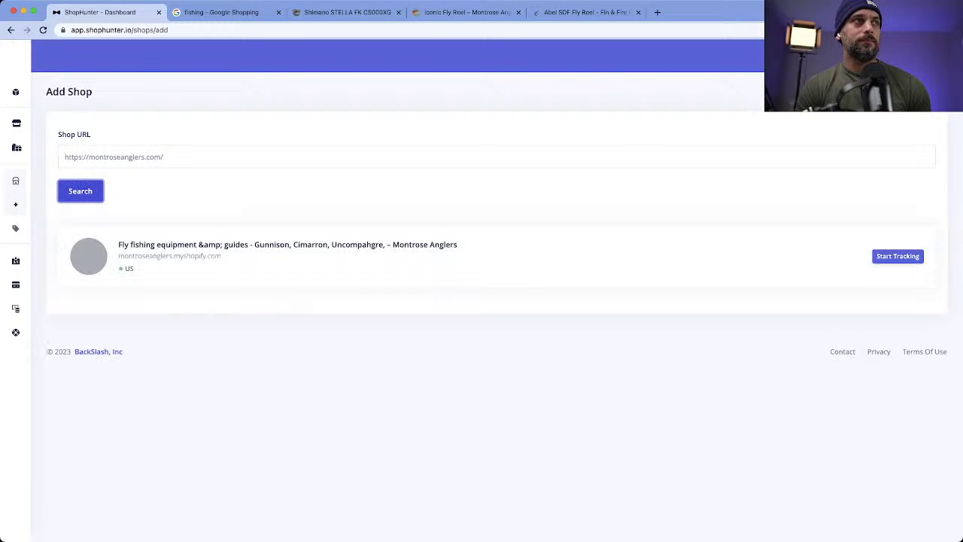
left_click(898, 257)
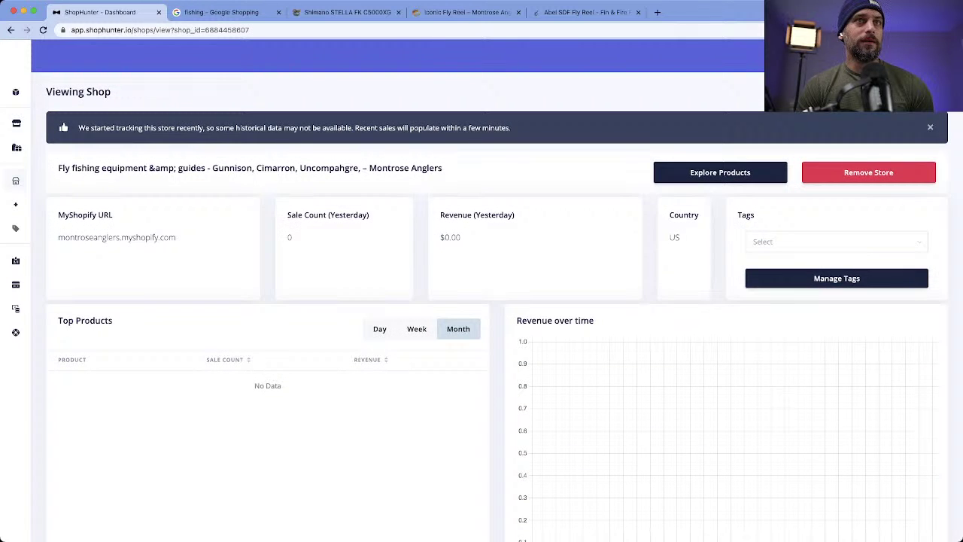
scroll(496, 301, "down", 5)
scroll(497, 301, "up", 5)
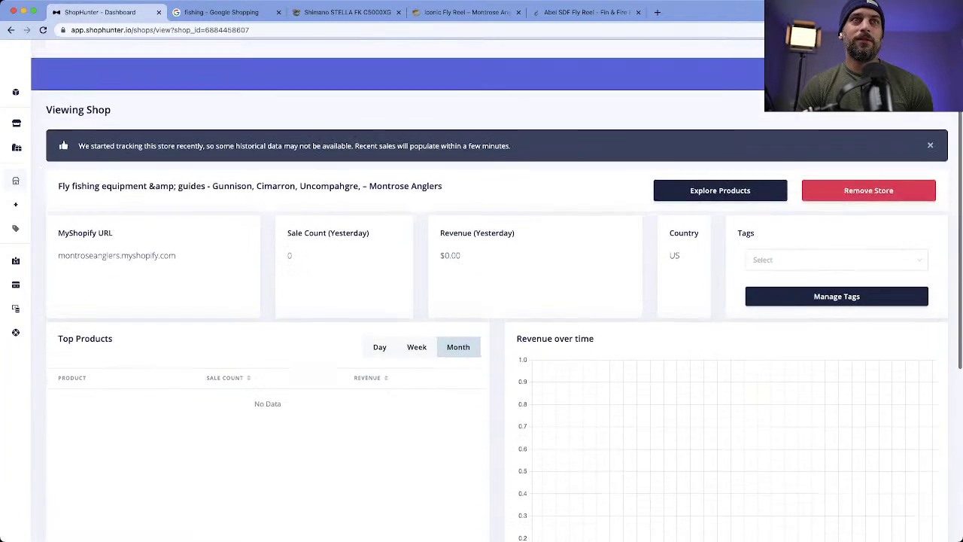
Step: Check the existing shop tags and create a new tag named "highticket"
left_click(835, 241)
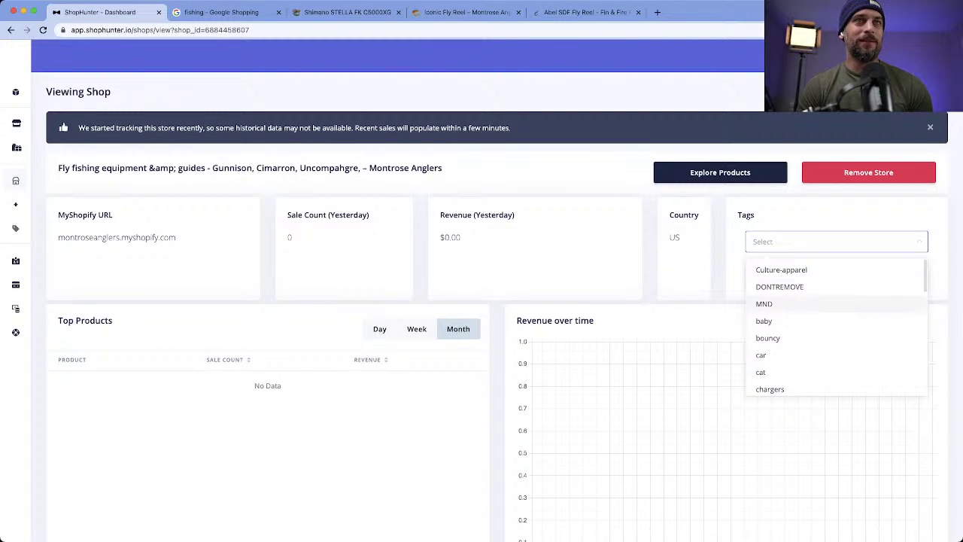
scroll(835, 332, "down", 5)
left_click(841, 277)
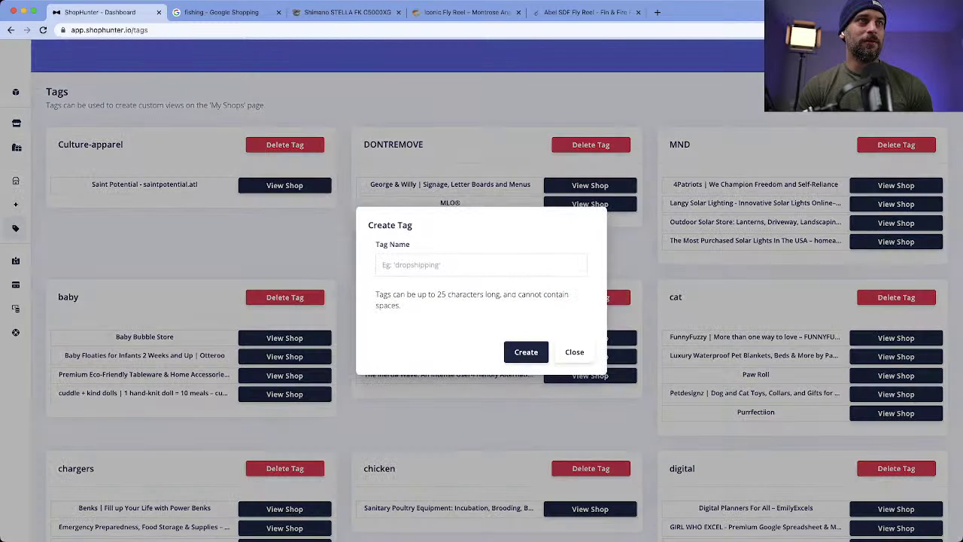
type("highticket")
left_click(526, 352)
Step: Return to the Montrose Anglers shop page and assign it the highticket tag
scroll(481, 301, "left", 5)
left_click(835, 241)
scroll(835, 331, "down", 10)
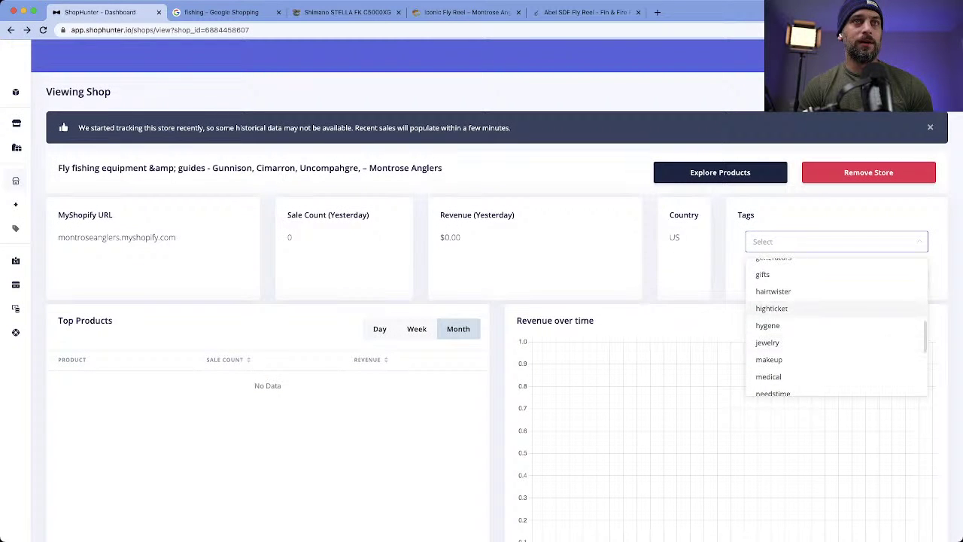
left_click(771, 308)
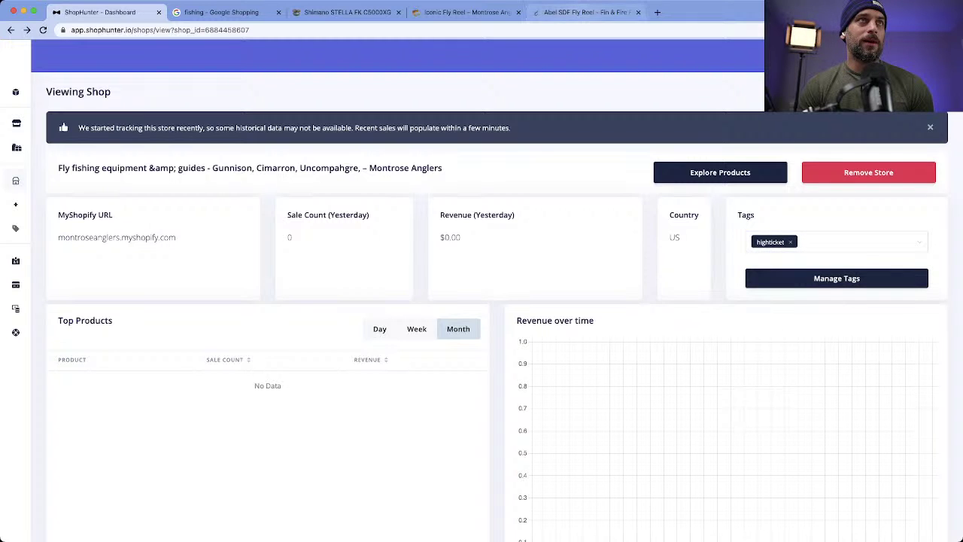
Step: Check the Abel SDF Fly Reel store page, and close the Shimano STELLA and Iconic Fly Reel tabs
left_click(587, 12)
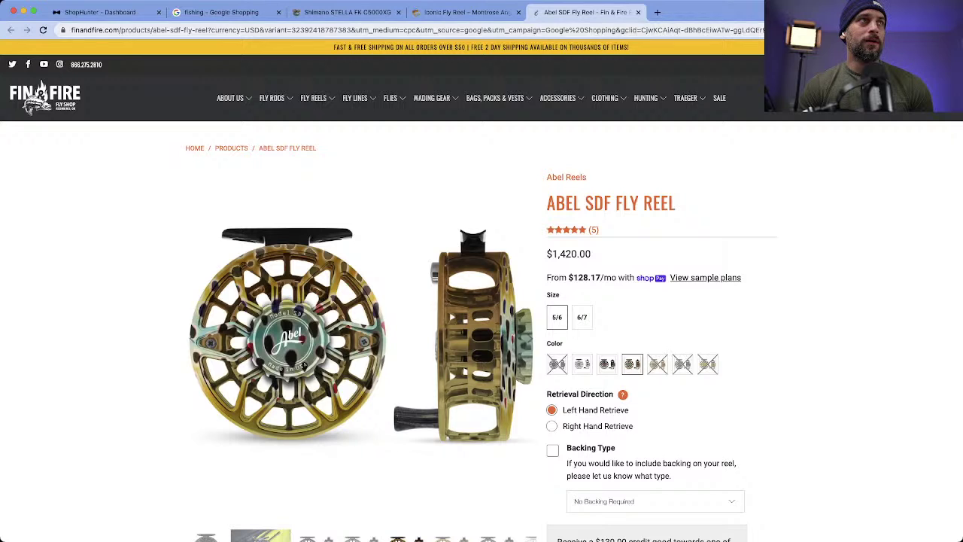
left_click(100, 12)
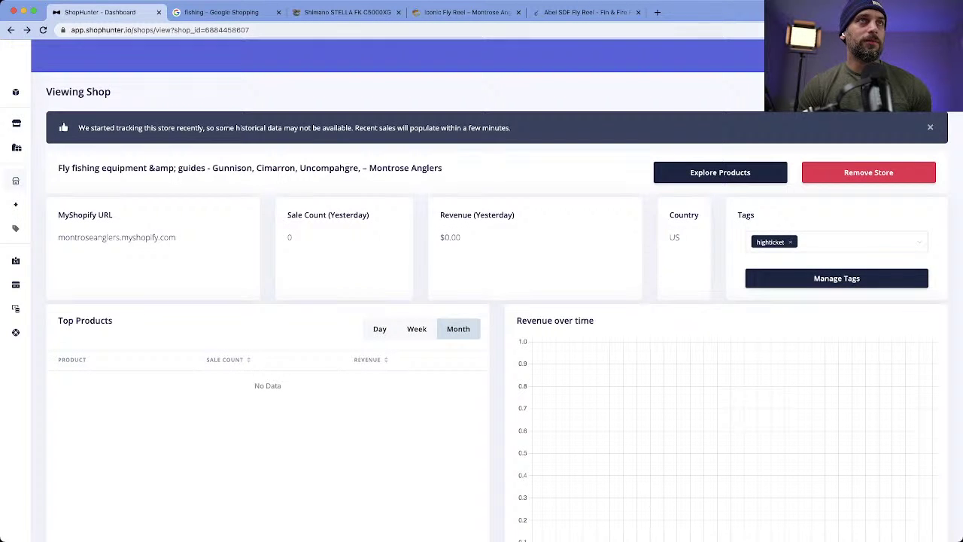
left_click(343, 12)
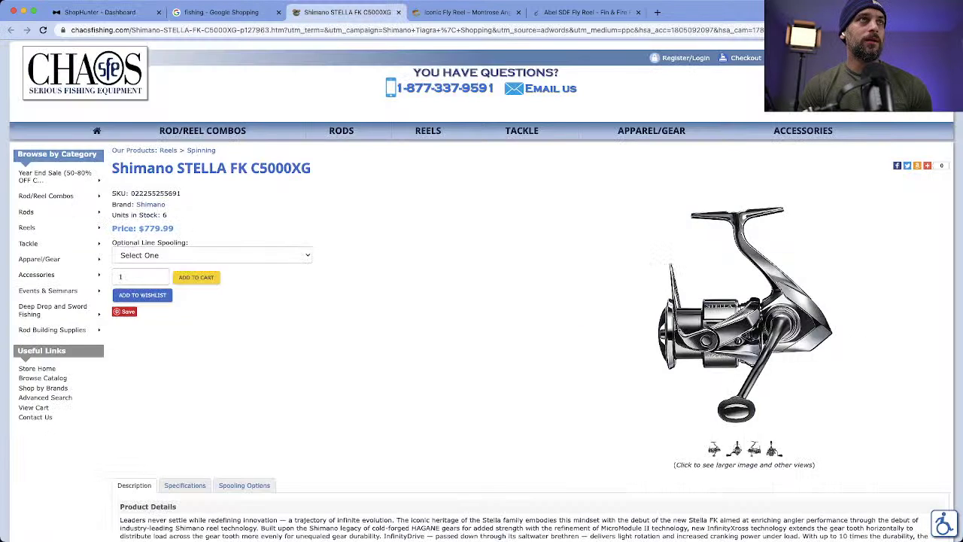
left_click(398, 12)
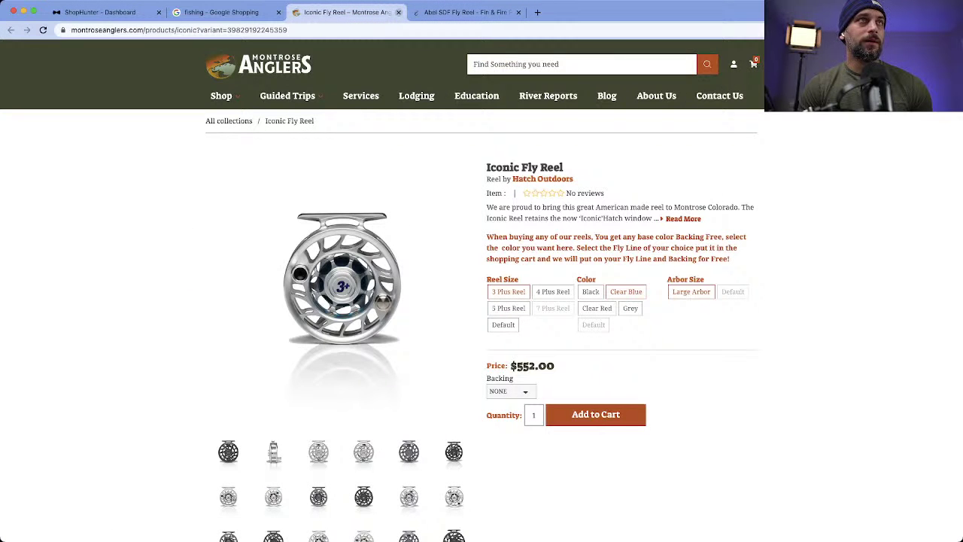
left_click(398, 12)
key("super+1")
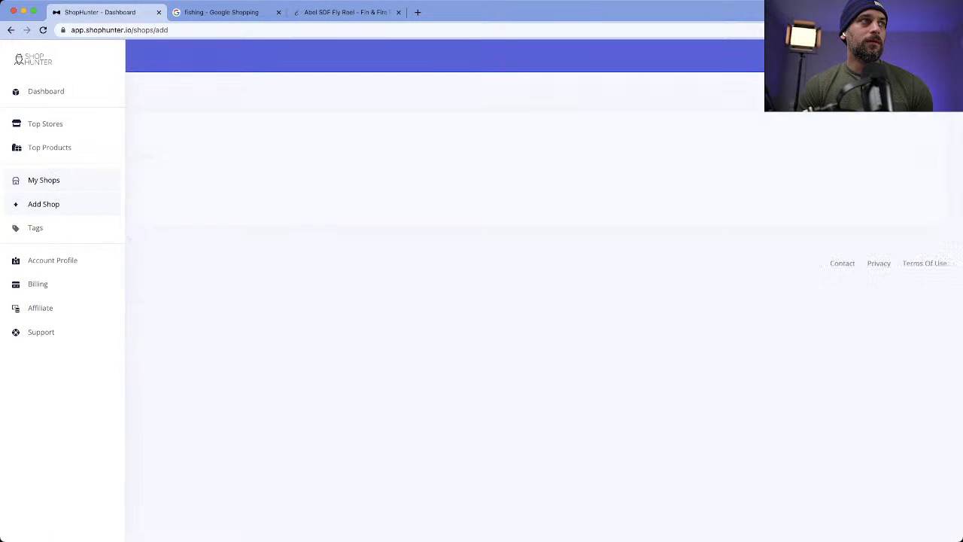
left_click(15, 204)
type("https://www.finandfire.com/")
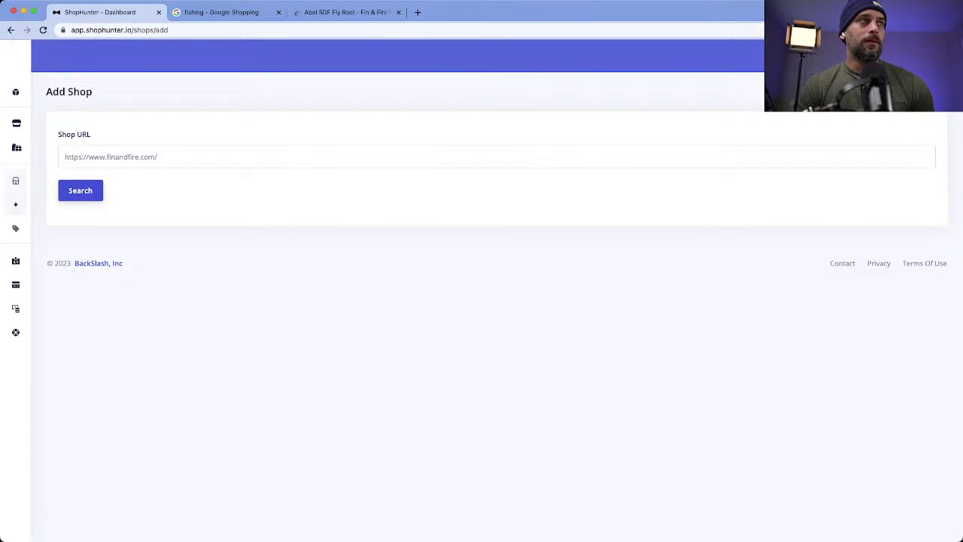
key("Return")
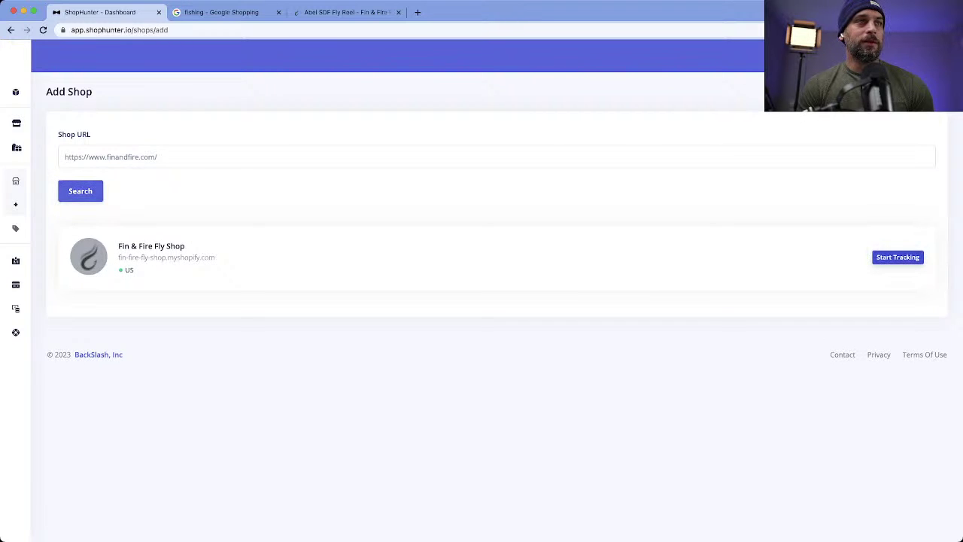
left_click(897, 256)
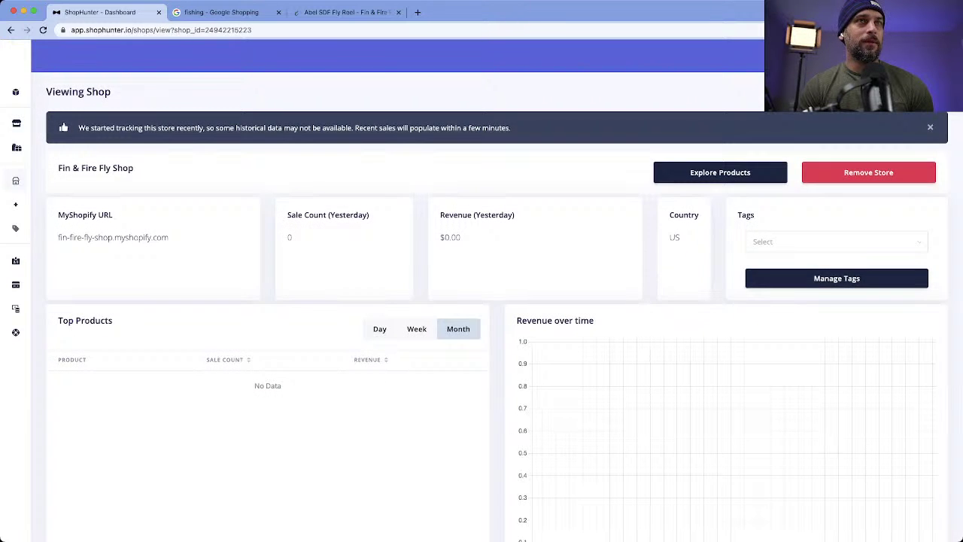
Step: Assign the highticket tag to Fin & Fire Fly Shop and look over its top products, revenue and recent sales sections
left_click(837, 241)
scroll(835, 331, "down", 5)
scroll(836, 331, "down", 4)
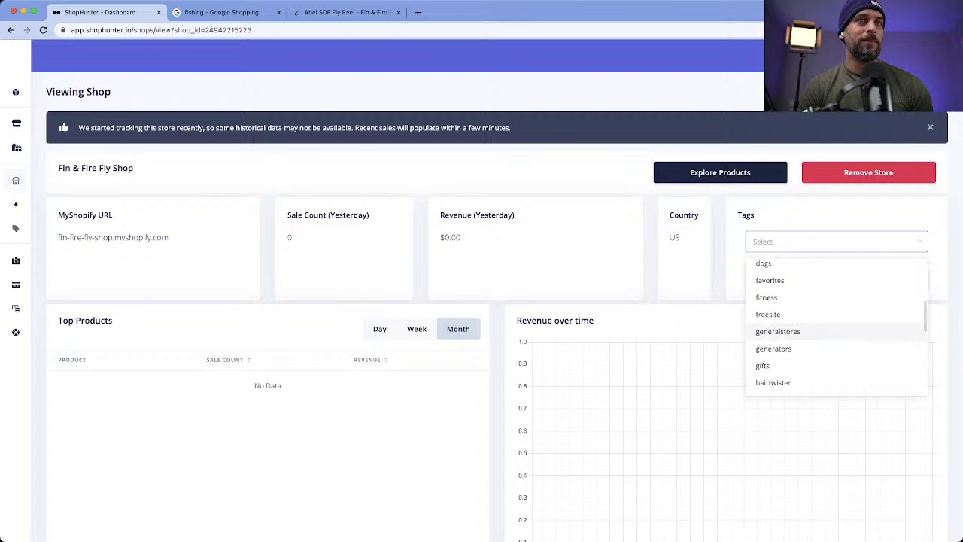
left_click(771, 334)
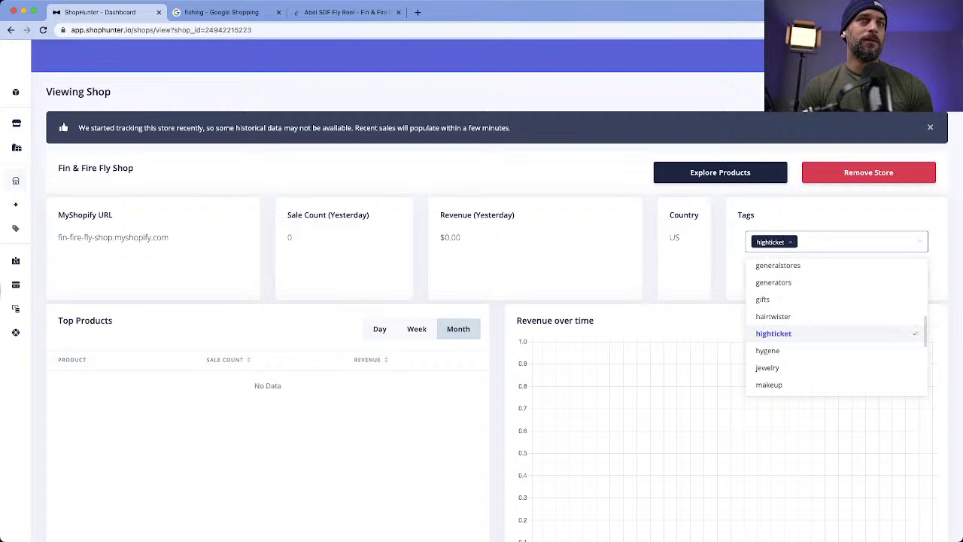
key("Escape")
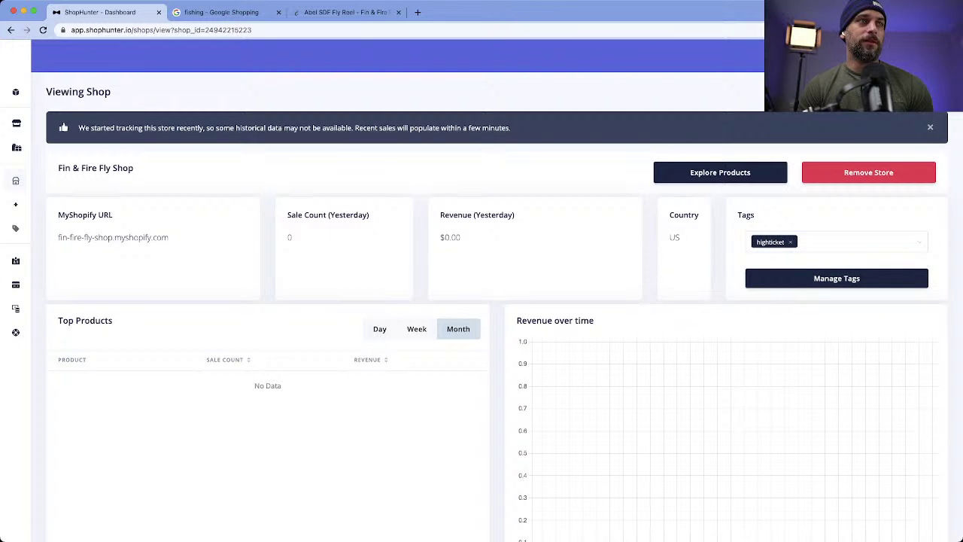
scroll(496, 301, "down", 1)
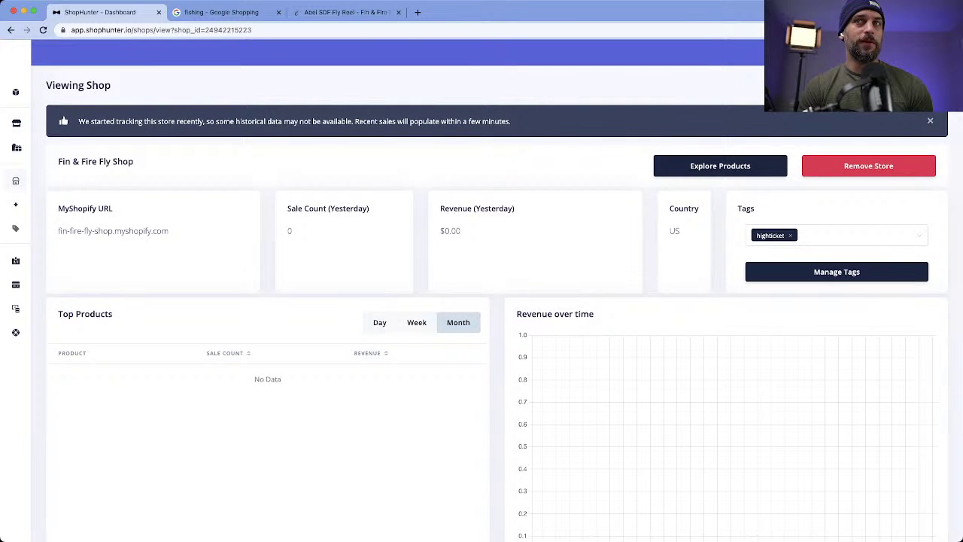
scroll(497, 301, "down", 5)
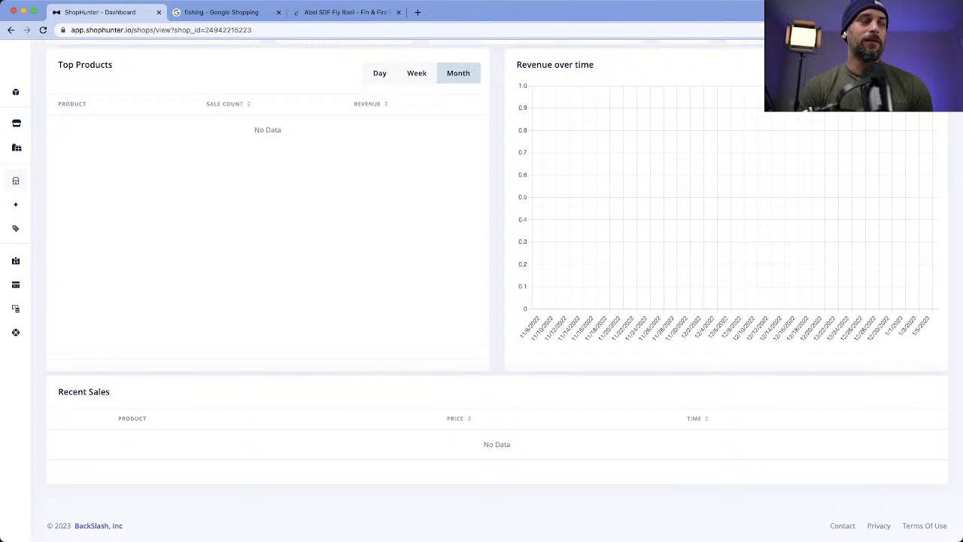
scroll(497, 301, "up", 3)
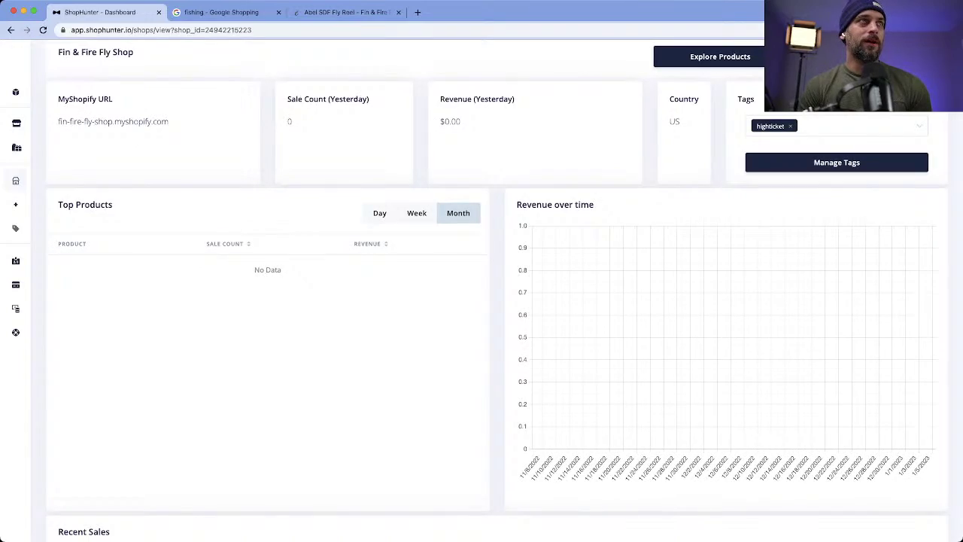
Step: Browse the fishing results over $500 on Google Shopping and open the Weighmaster Fishing Tournament Scale 60 lb ad in a new tab
key("ctrl+Tab")
scroll(482, 301, "down", 5)
scroll(482, 300, "down", 10)
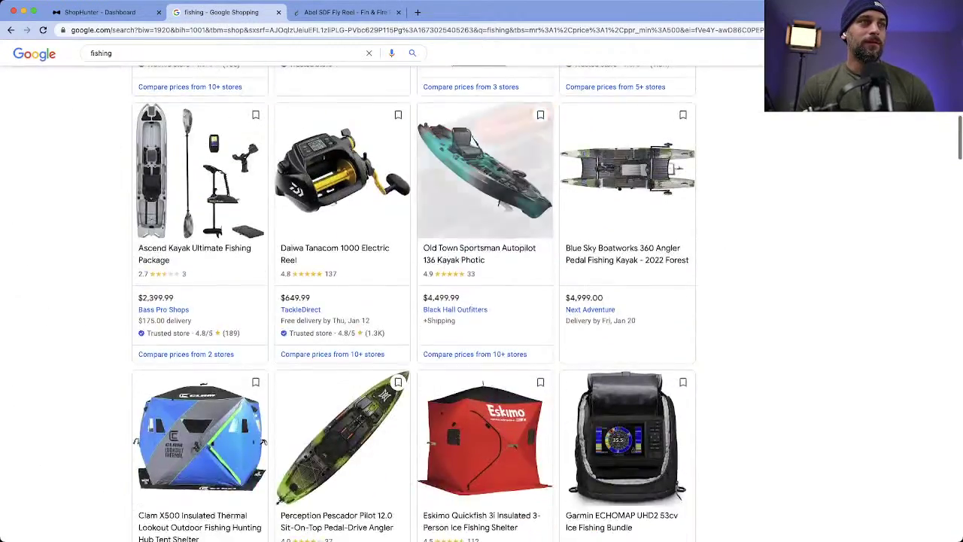
scroll(482, 300, "down", 5)
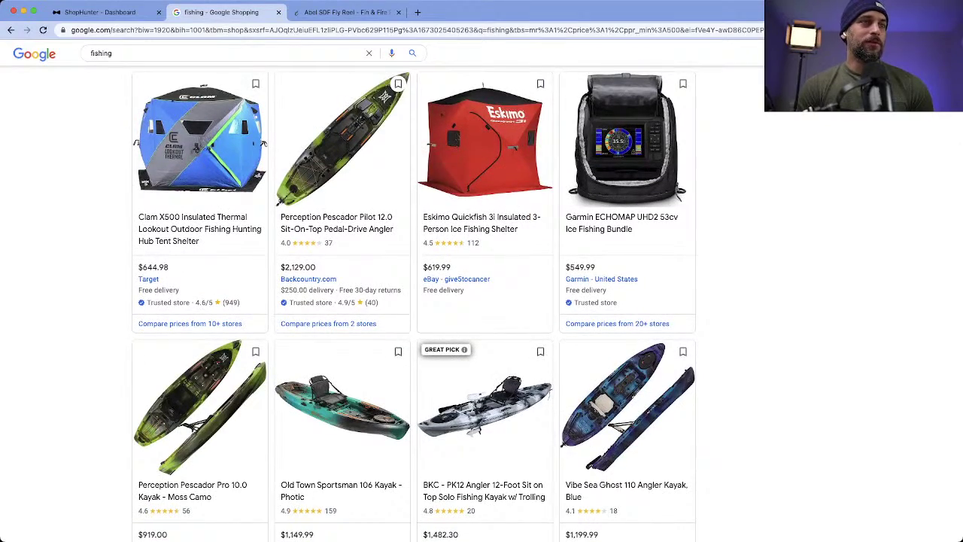
scroll(482, 301, "up", 10)
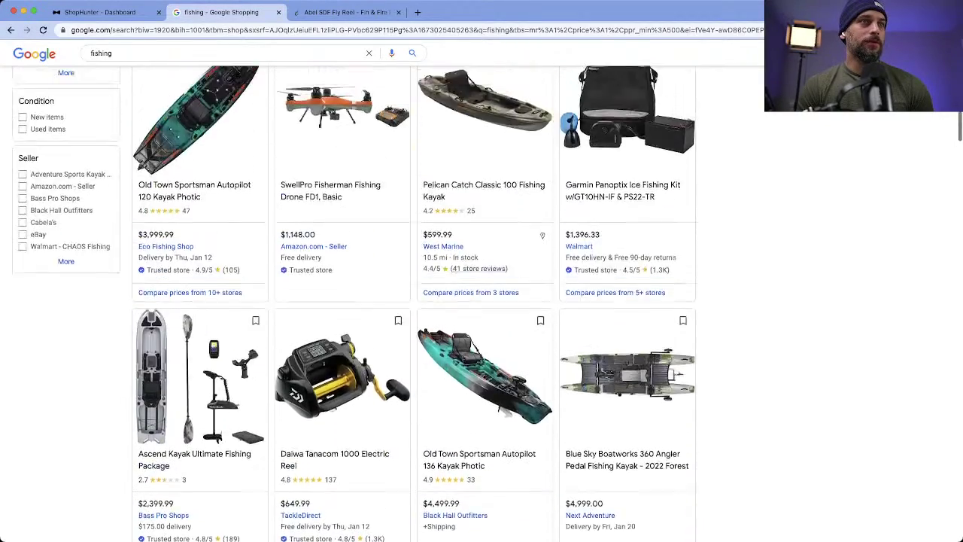
scroll(481, 301, "up", 5)
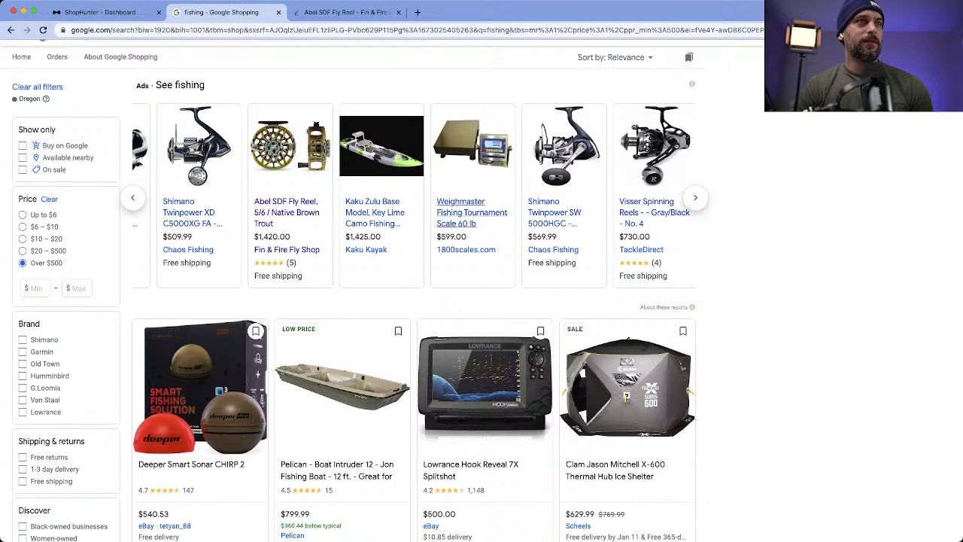
triple_click(461, 202)
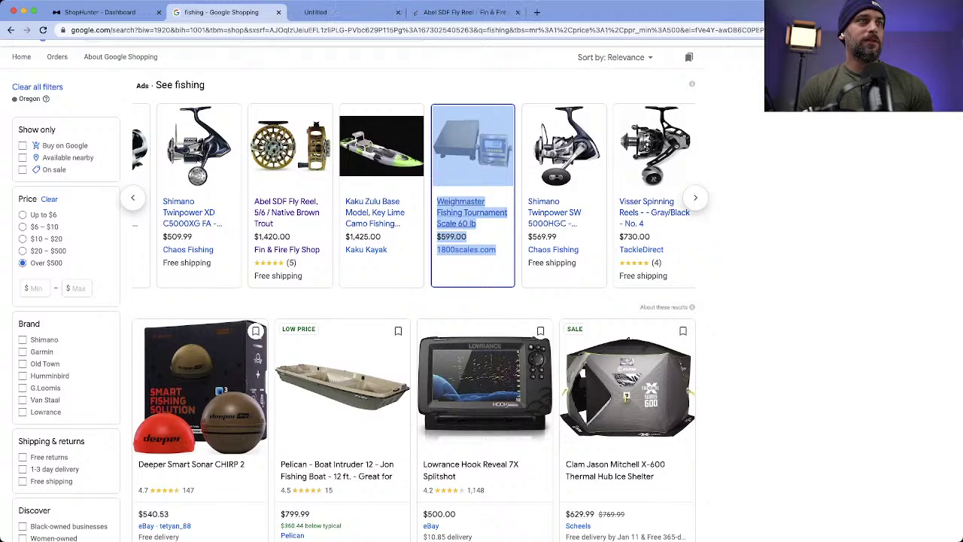
key("ctrl+Tab")
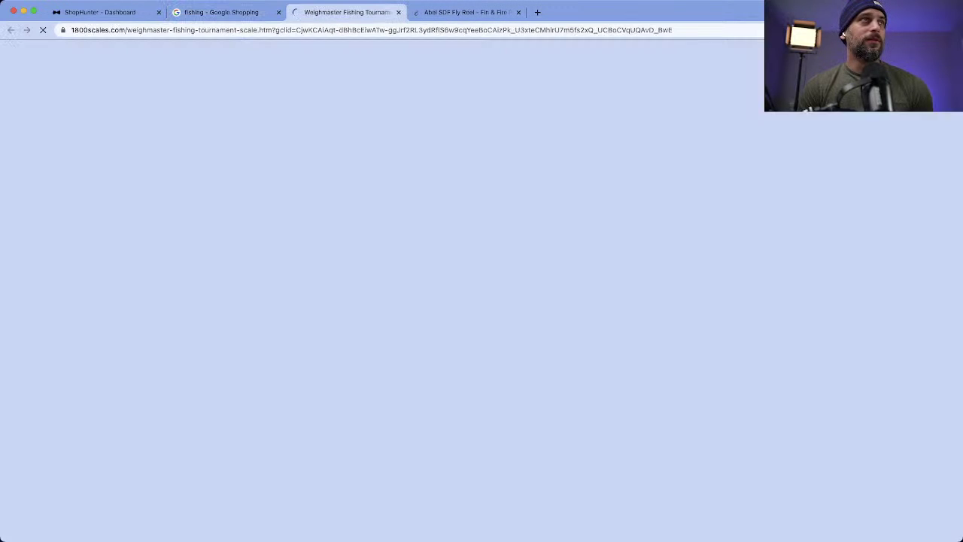
double_click(98, 30)
key("super+c")
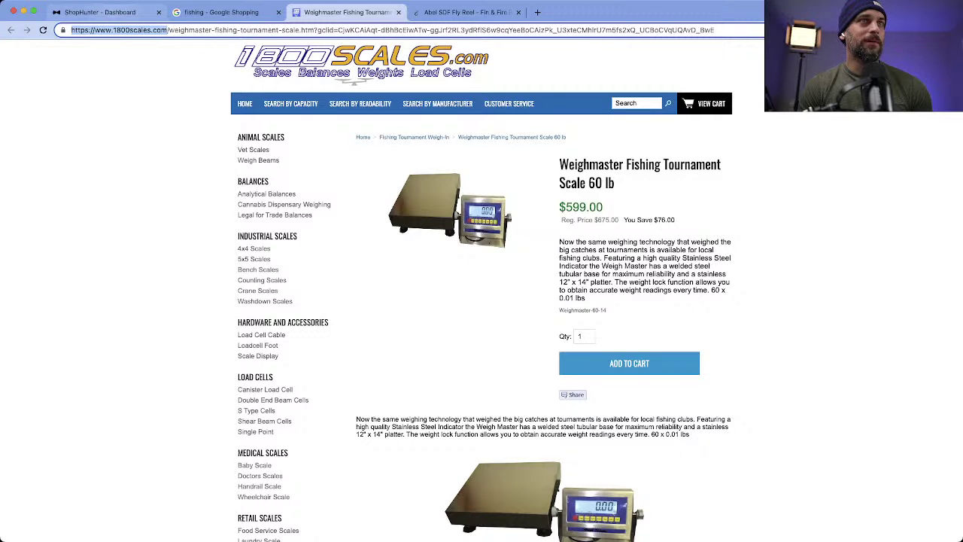
key("super+1")
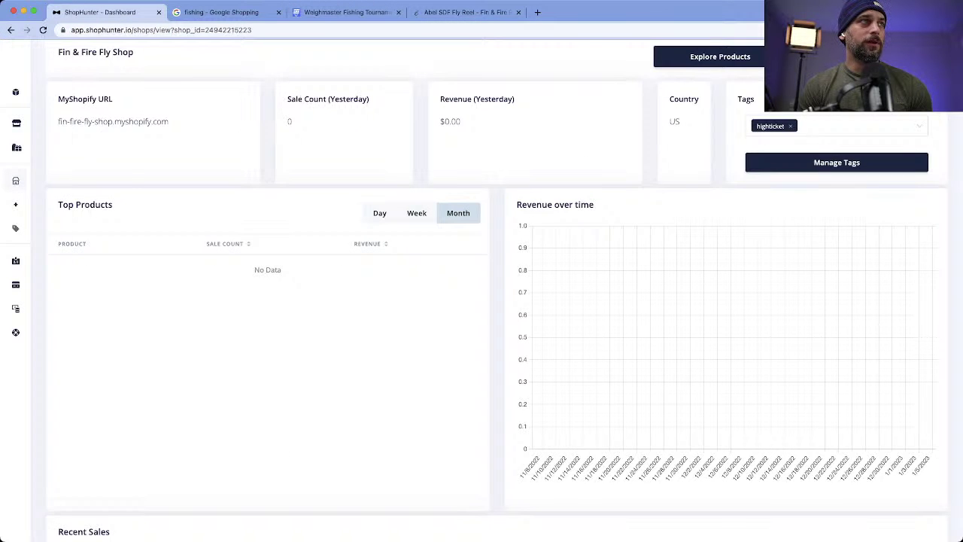
left_click(31, 204)
key("super+v")
key("Return")
key("super+4")
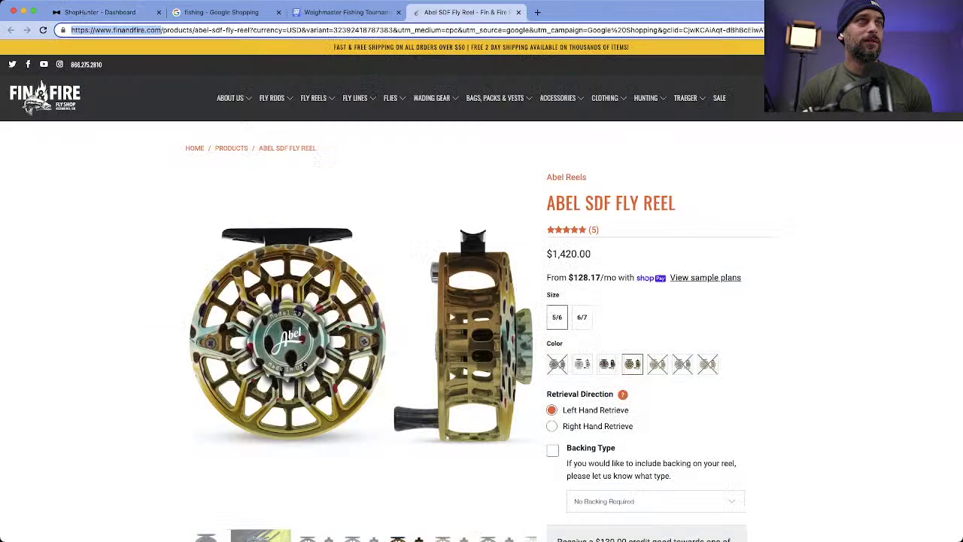
Step: Examine the Weighmaster Fishing Tournament Scale 60 lb product page on 1800scales.com, including its price, description and indicator specs
key("super+2")
key("super+3")
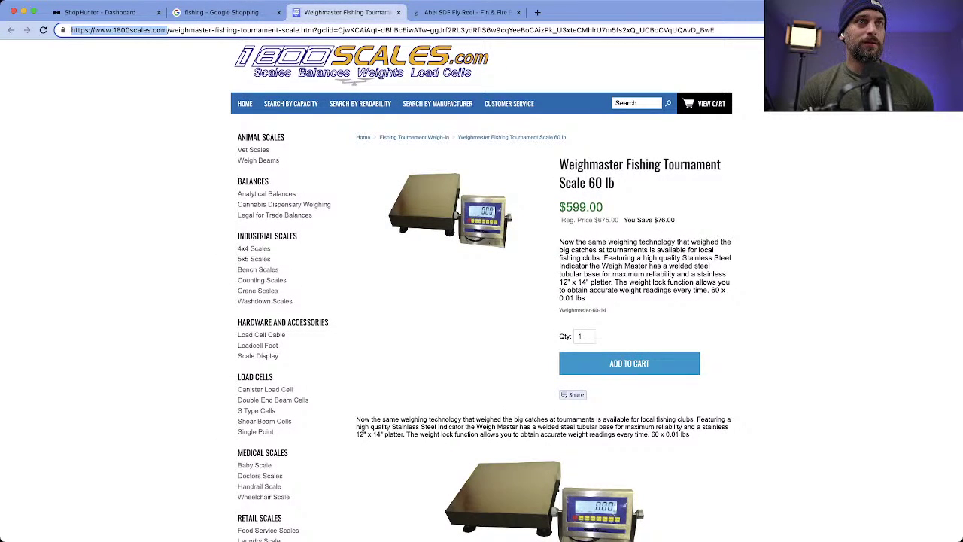
left_click_drag(626, 164, 585, 183)
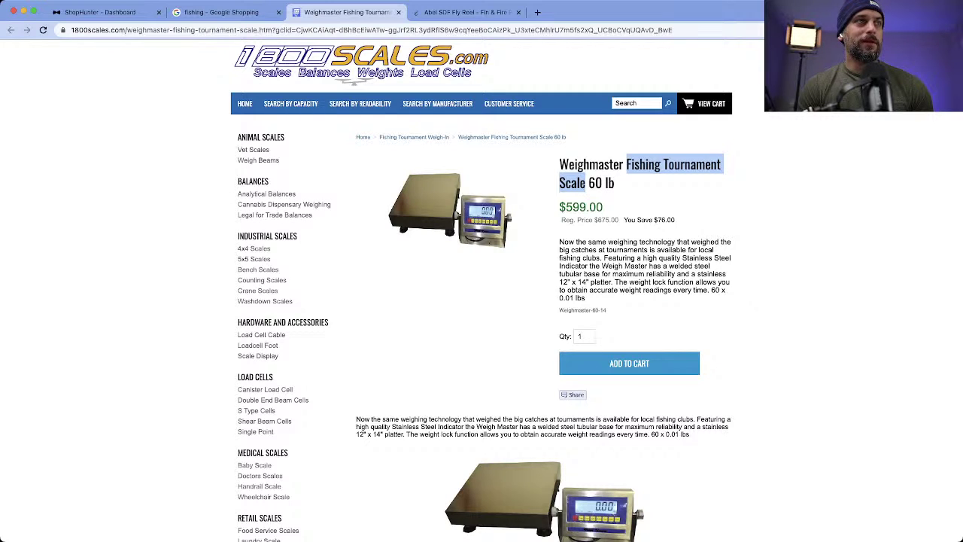
left_click(592, 185)
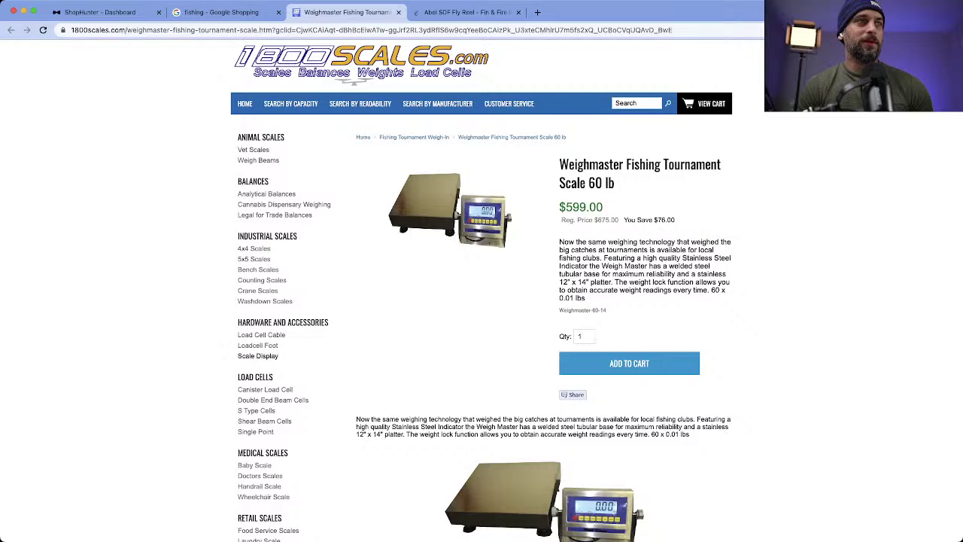
scroll(264, 416, "down", 3)
scroll(263, 416, "up", 1)
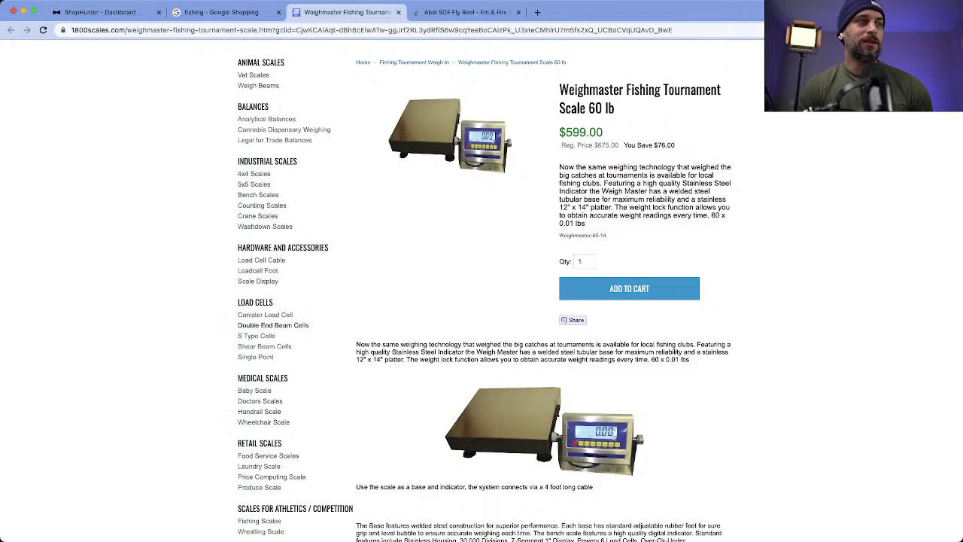
scroll(256, 391, "down", 5)
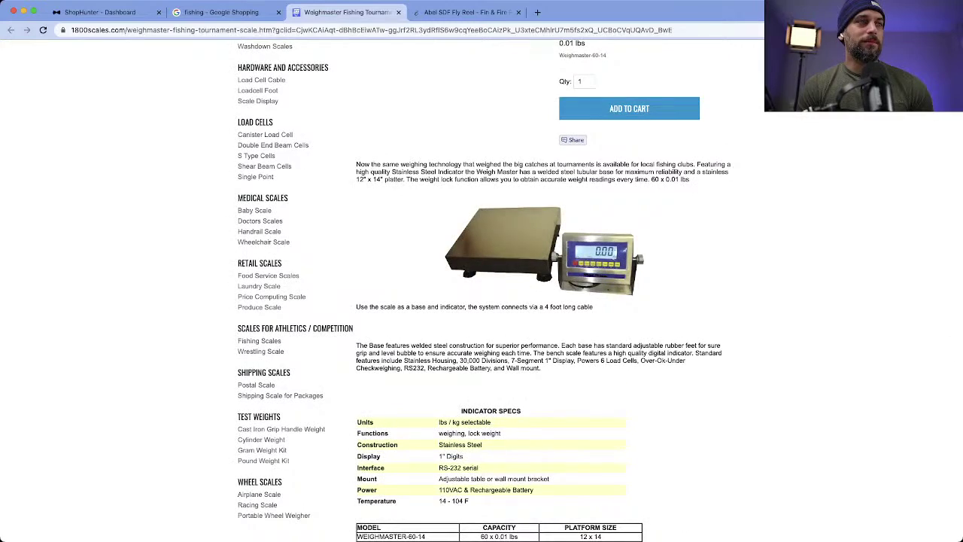
scroll(260, 363, "down", 3)
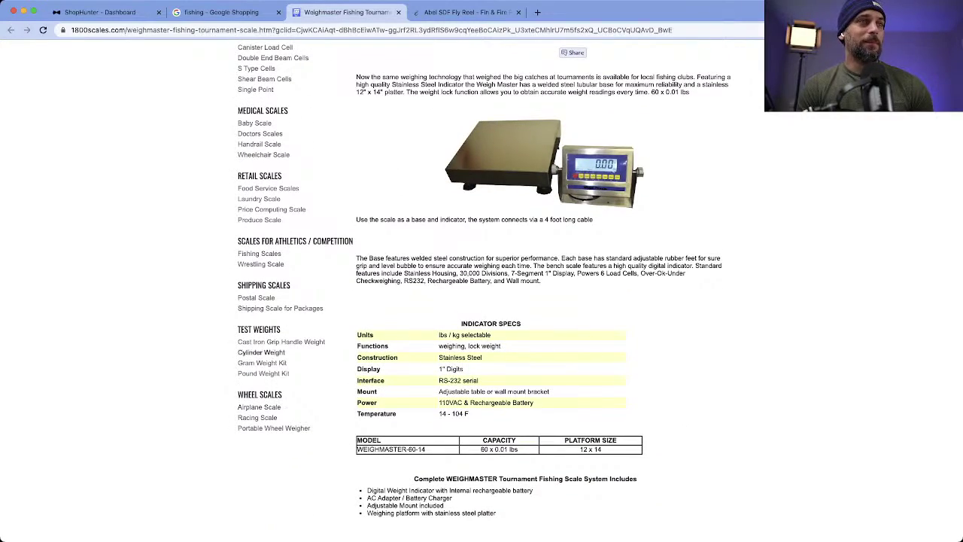
scroll(264, 406, "up", 7)
scroll(263, 406, "up", 3)
scroll(263, 406, "up", 1)
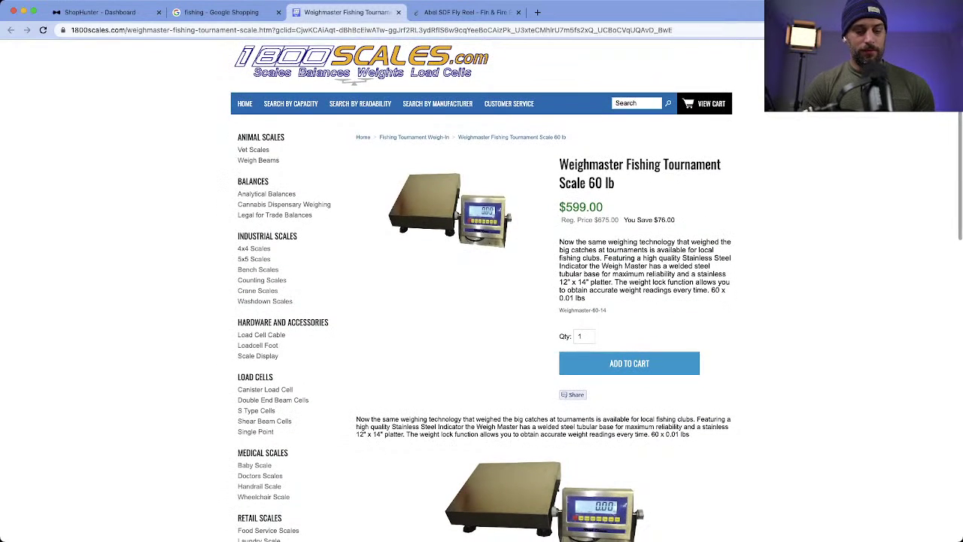
Step: Search Google for business scales in a new tab and expand the row of shopping ads
key("ctrl+t")
type("business scales")
key("Return")
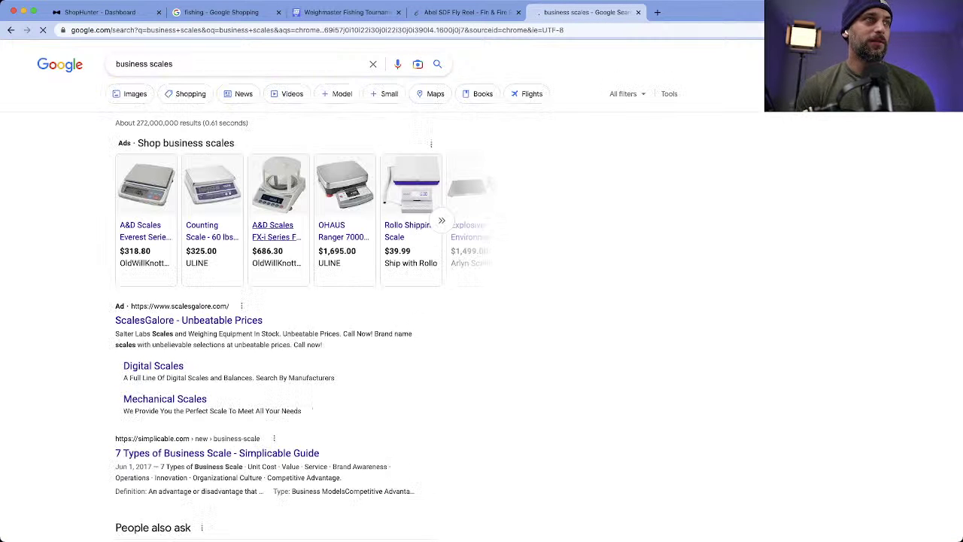
mouse_move(148, 189)
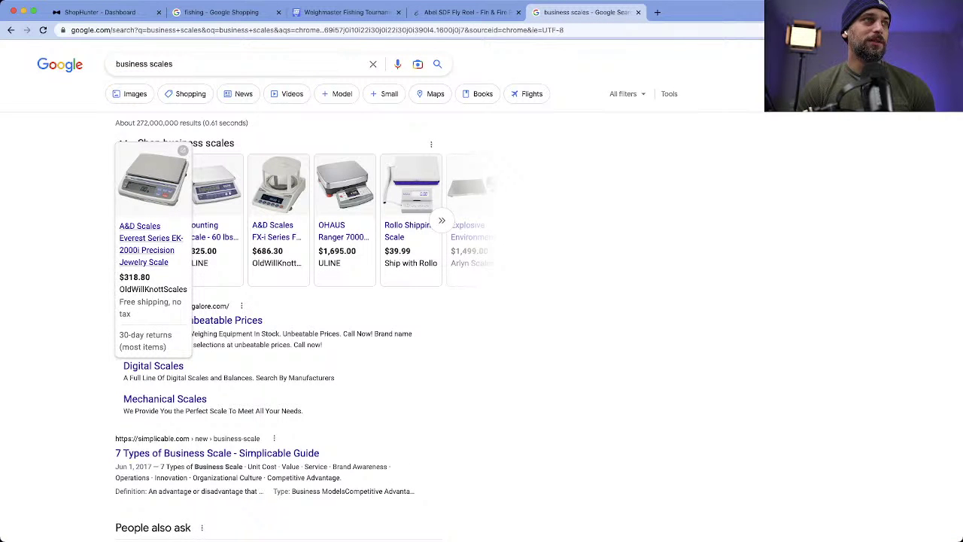
mouse_move(344, 188)
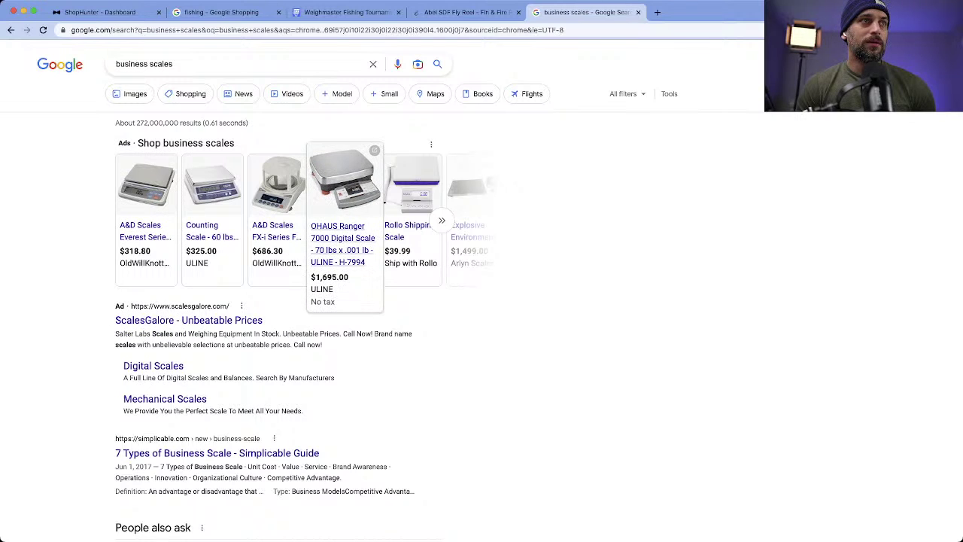
left_click(441, 220)
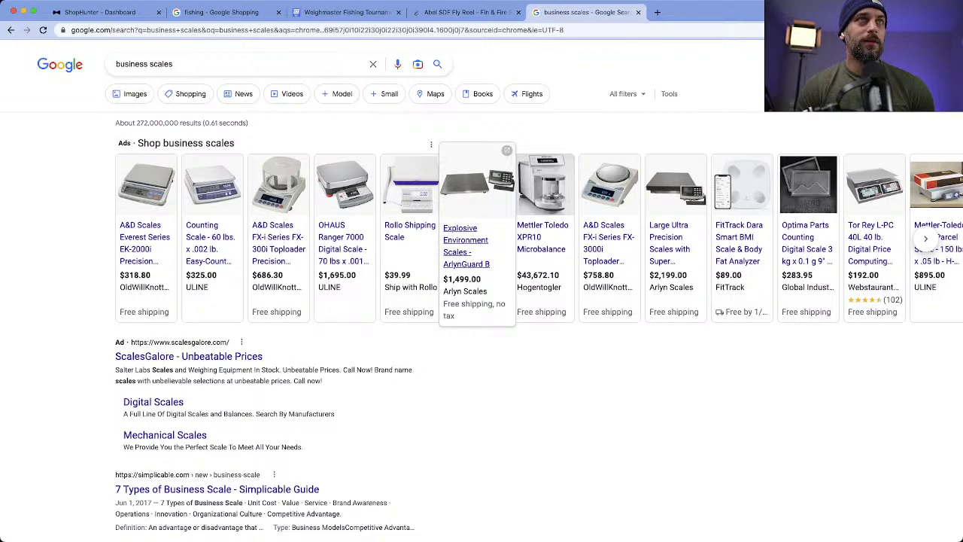
Step: Open the ArlynGuard B, Mettler Toledo XPR10 Microbalance and Large Ultra Precision Scales ads in new tabs
left_click(602, 226, "super")
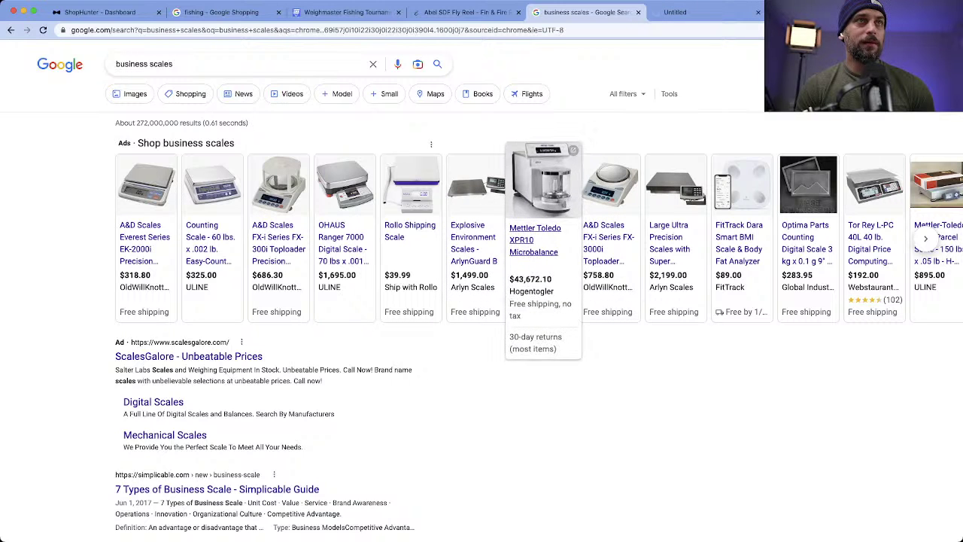
right_click(542, 226)
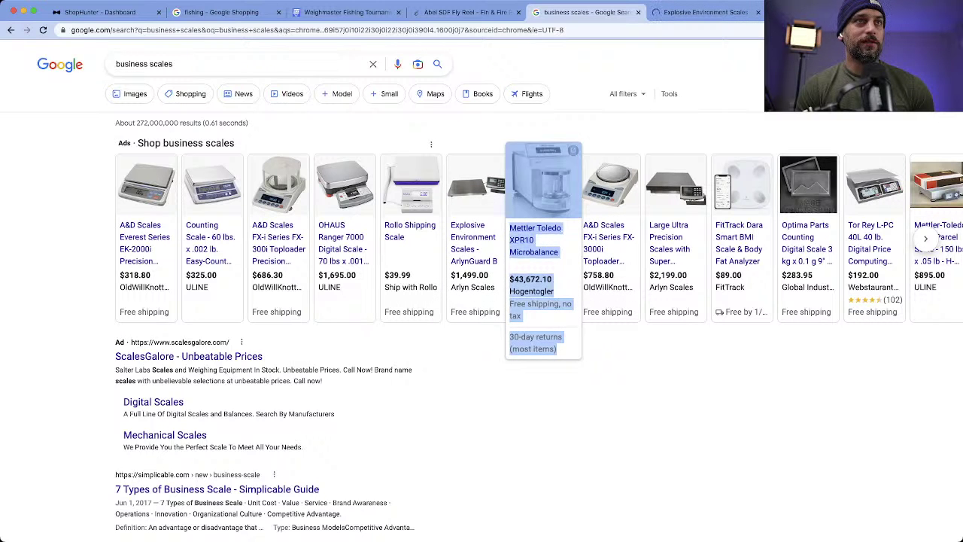
left_click(602, 231)
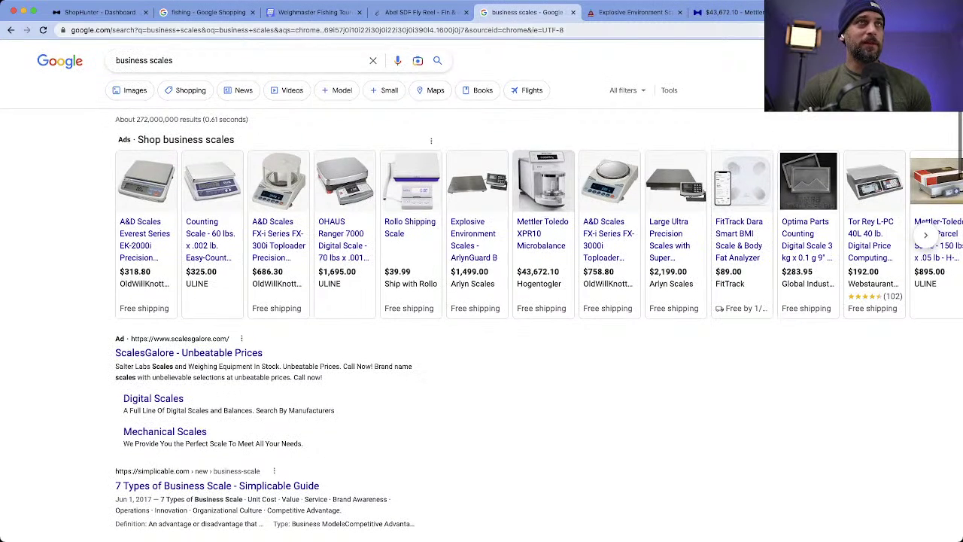
left_click(635, 12)
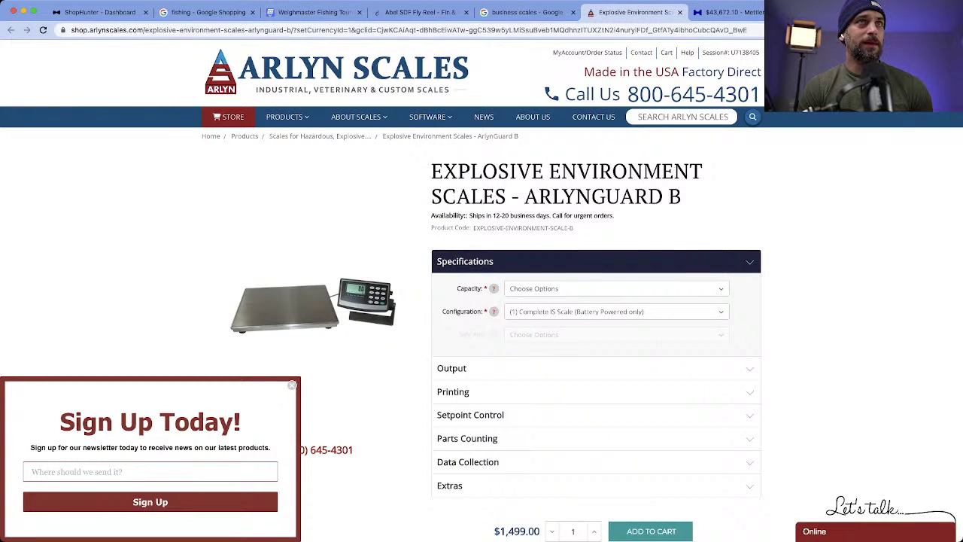
left_click(726, 12)
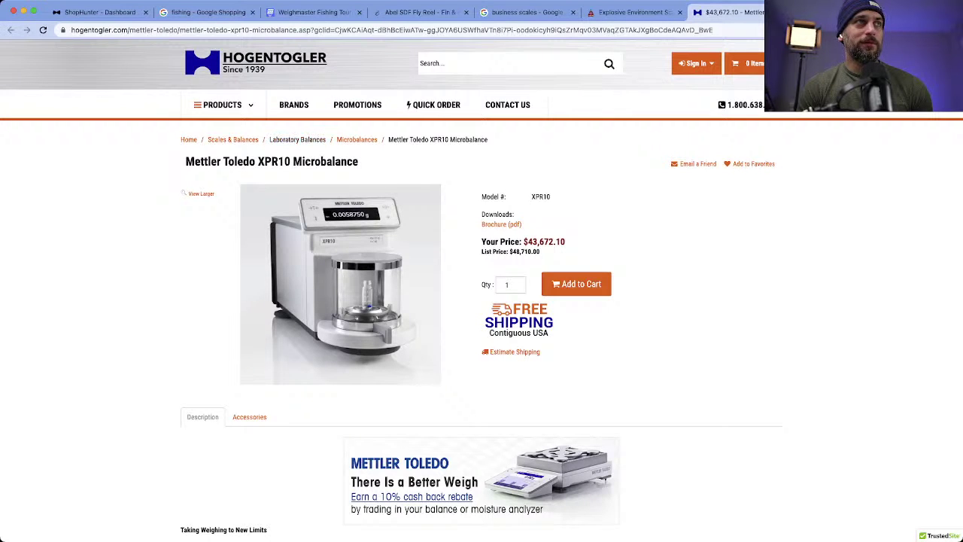
key("ctrl+Tab")
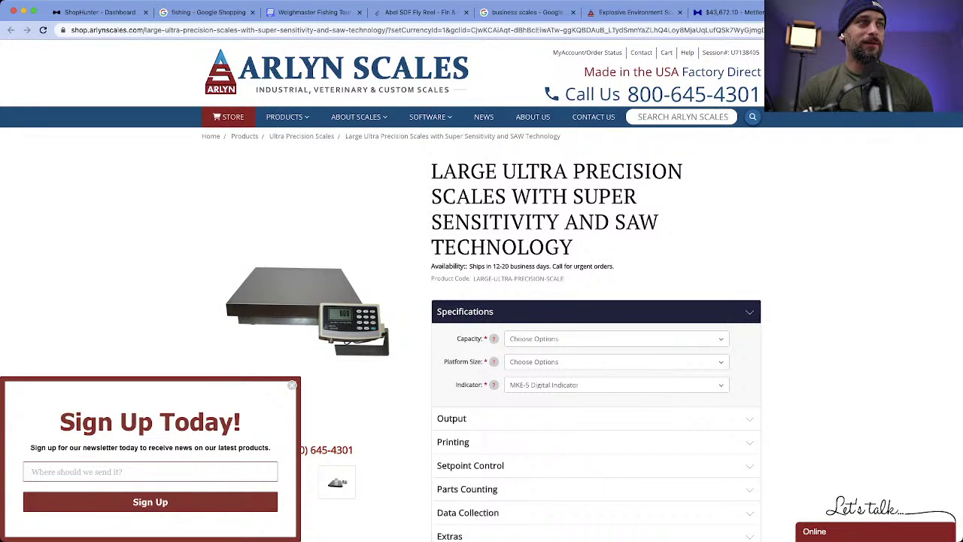
left_click(292, 386)
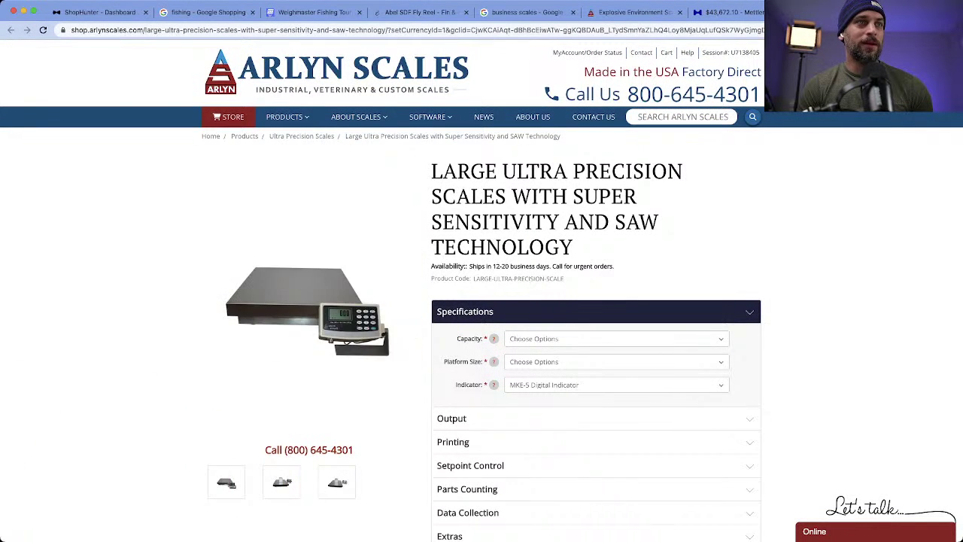
scroll(481, 290, "down", 3)
scroll(481, 290, "up", 3)
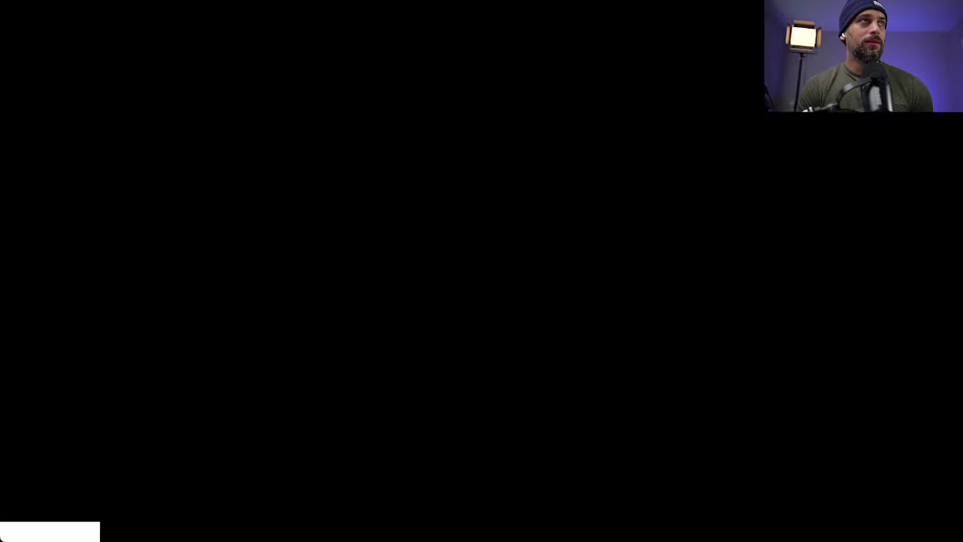
left_click_drag(144, 30, 67, 30)
key("super+c")
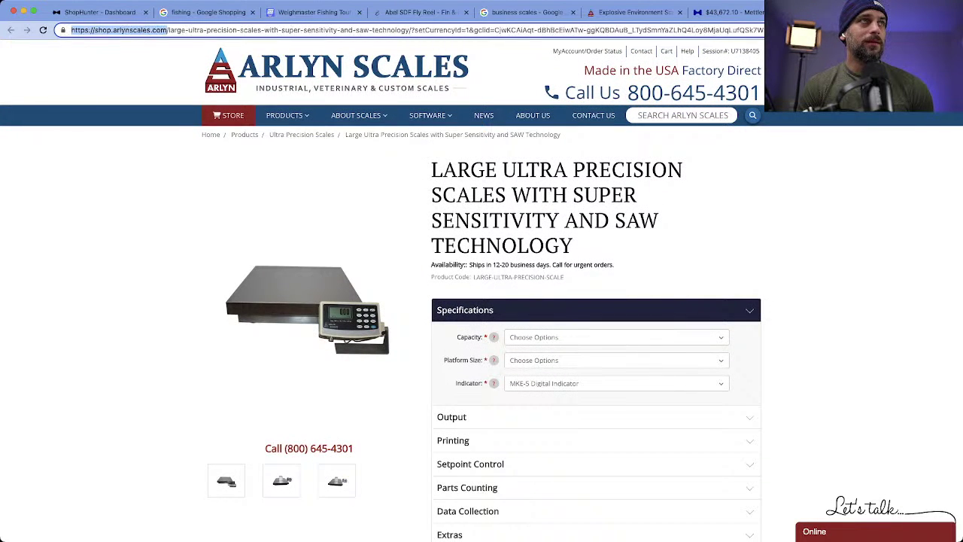
Step: Review Hogentogler's Mettler Toledo XPR10 Microbalance page, from its description through the technical specifications to the footer
key("ctrl+shift+Tab")
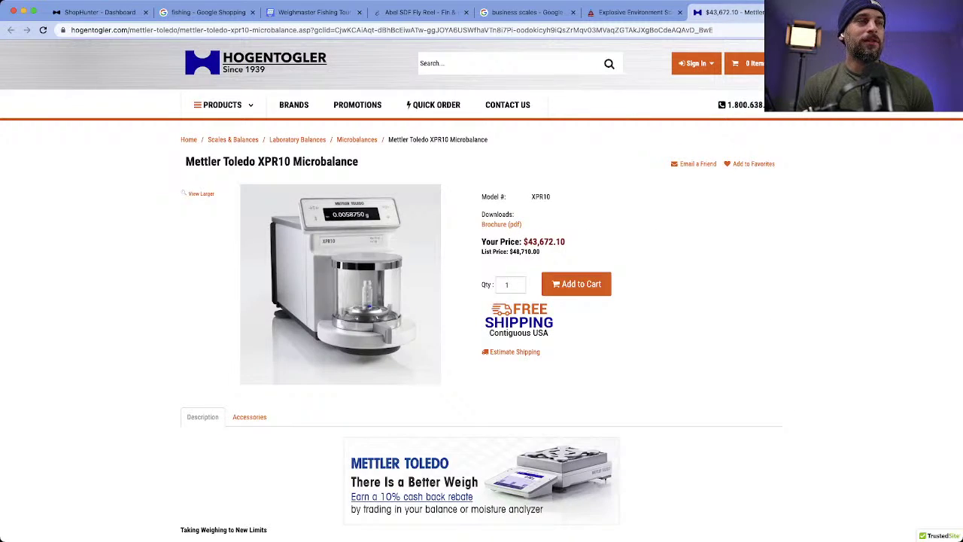
scroll(481, 316, "down", 3)
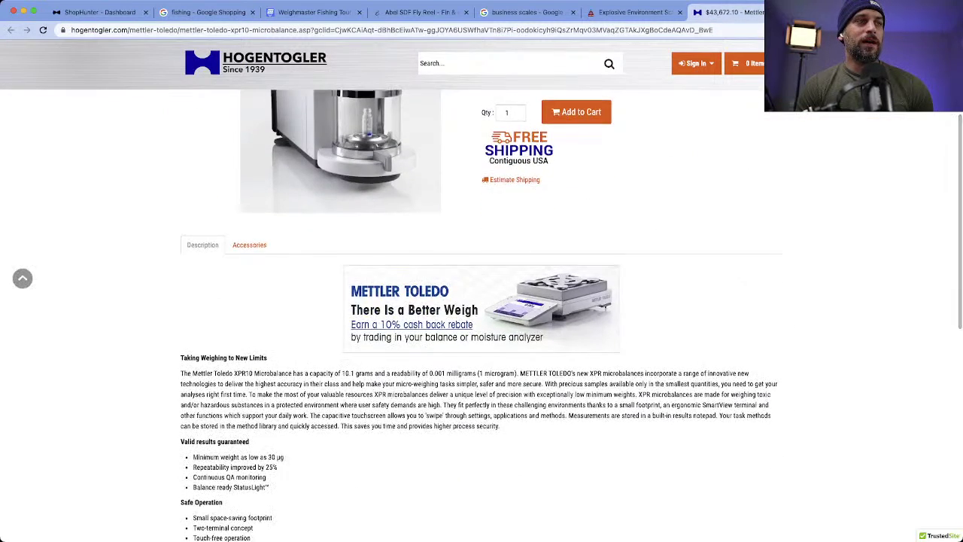
scroll(481, 316, "down", 3)
scroll(481, 316, "down", 4)
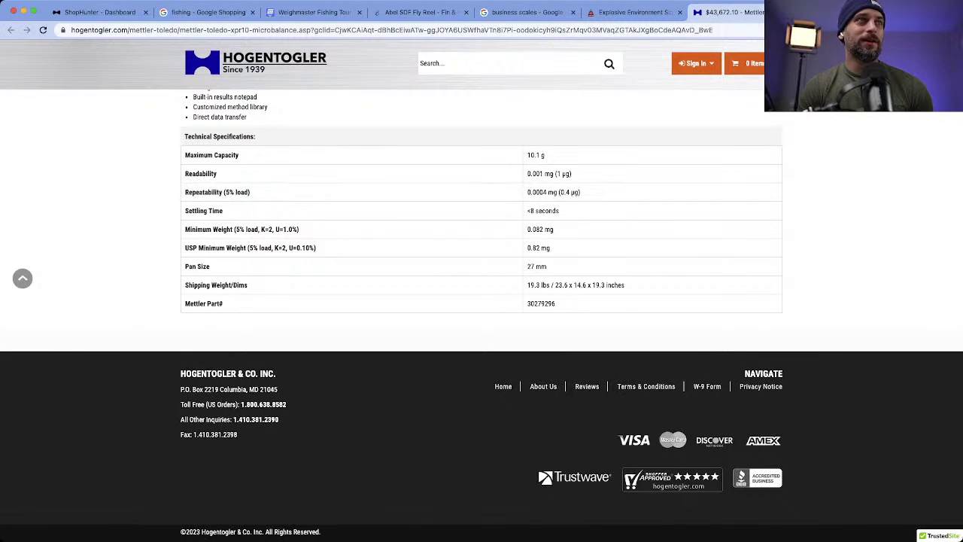
scroll(481, 316, "up", 15)
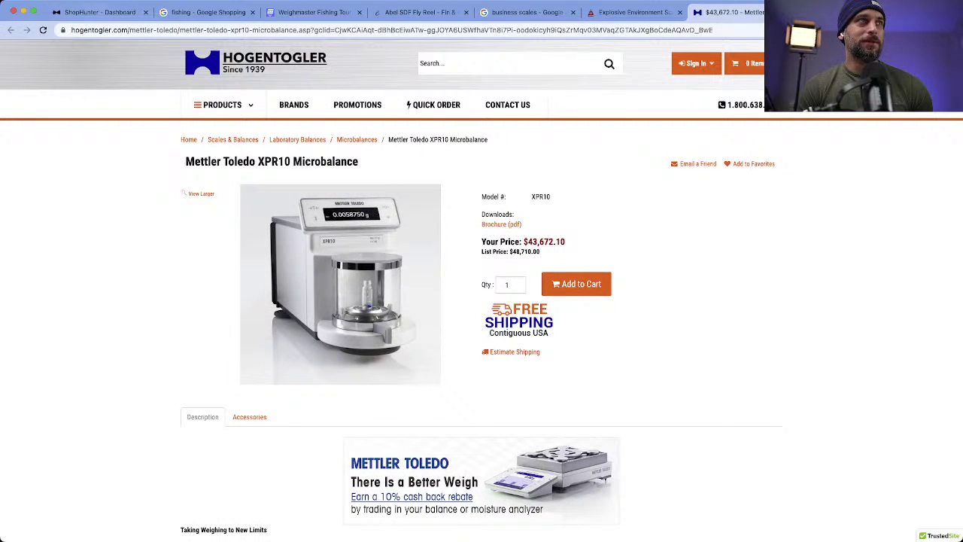
key("super+1")
key("shift+Tab")
key("super+v")
key("Return")
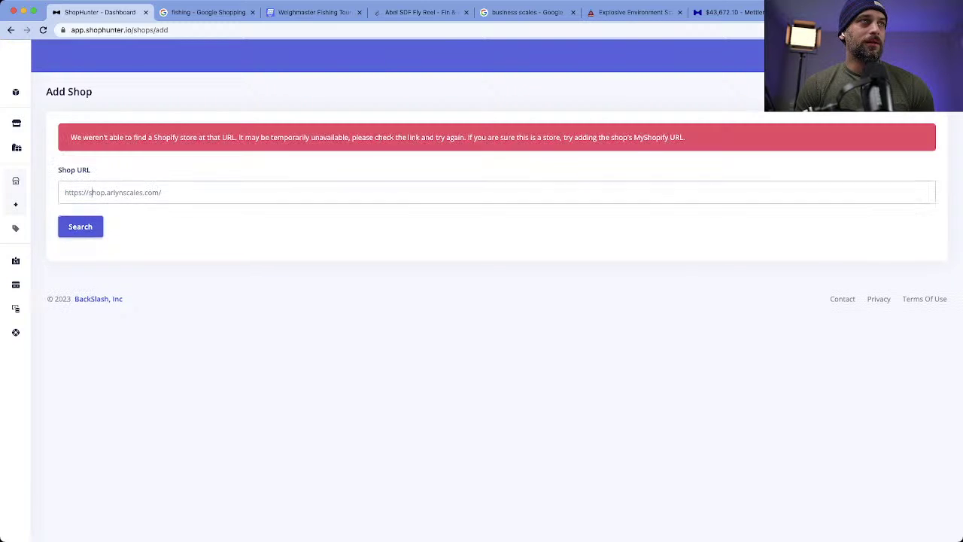
key("super+9")
left_click(519, 30)
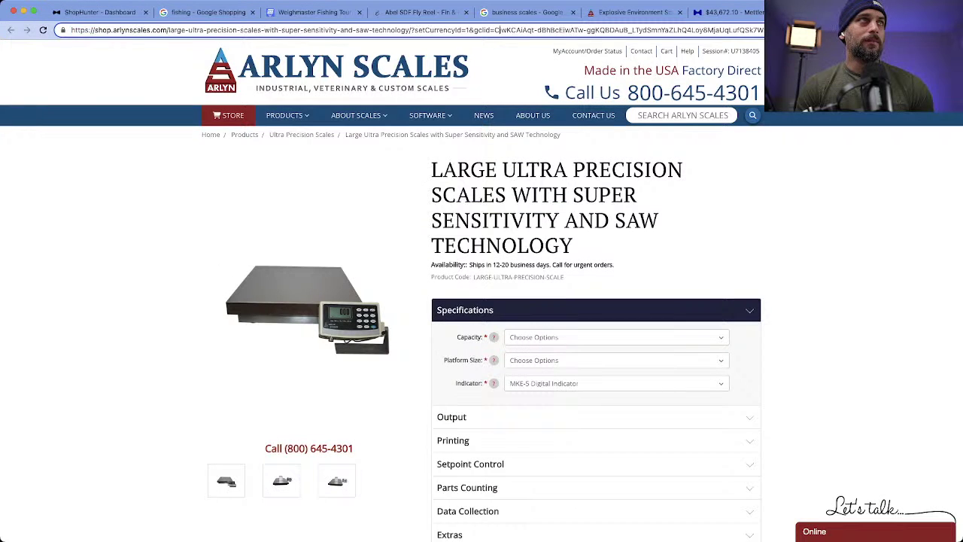
Step: Browse the Google Shopping fishing results and expand the details of the Lowrance Hook Reveal 7X Splitshot
left_click(206, 12)
scroll(414, 301, "down", 5)
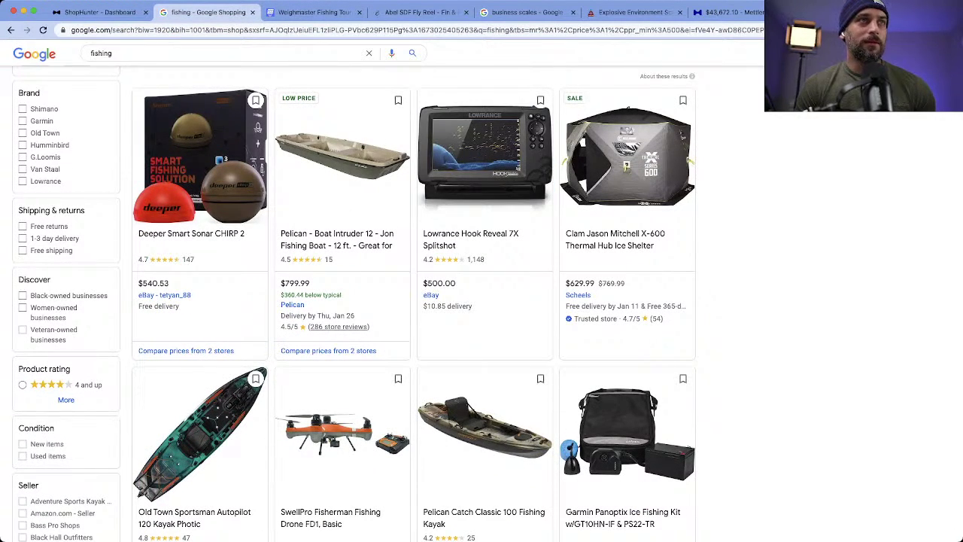
left_click(485, 158)
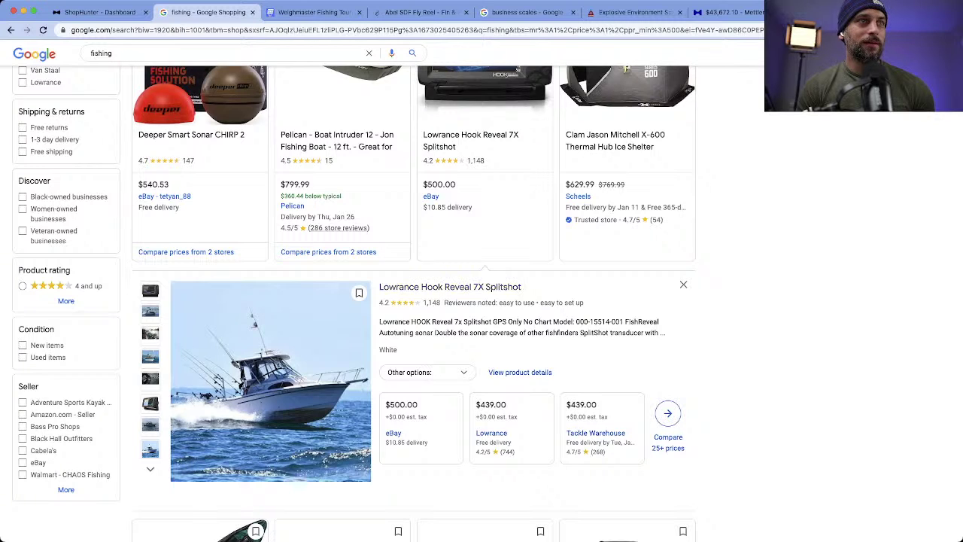
Step: Copy the product name Lowrance HOOK Reveal from the description and search Google for it in a new tab
left_click_drag(379, 321, 453, 321)
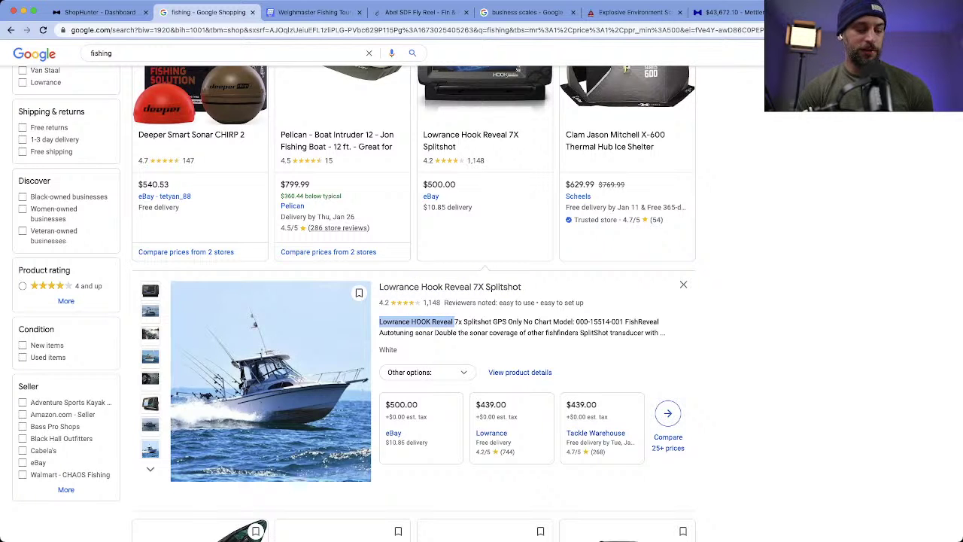
key("super+c")
key("super+t")
key("super+v")
key("Return")
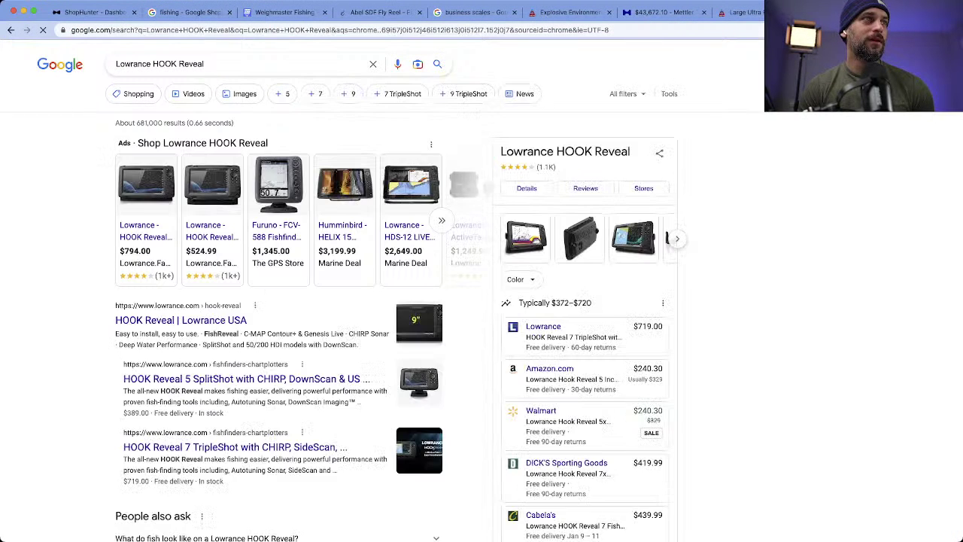
Step: Open the $794.00 Lowrance HOOK Reveal 9 50/200kHz HDI shopping ad in a new tab
mouse_move(167, 161)
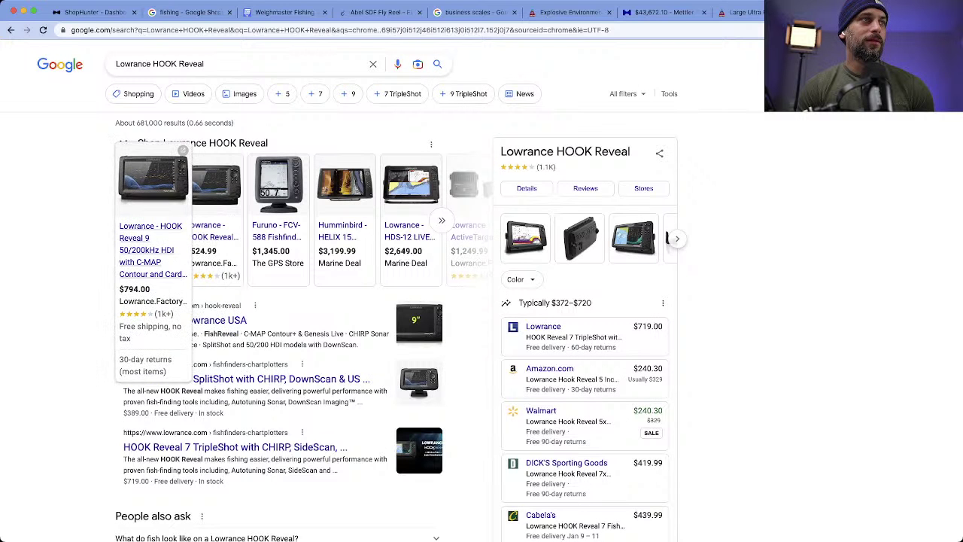
scroll(154, 181, "down", 1)
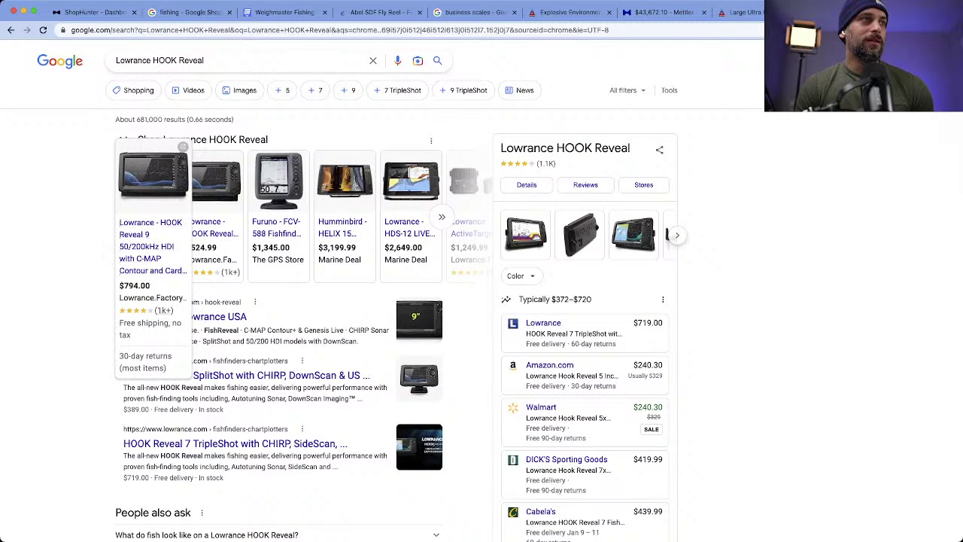
left_click(151, 246)
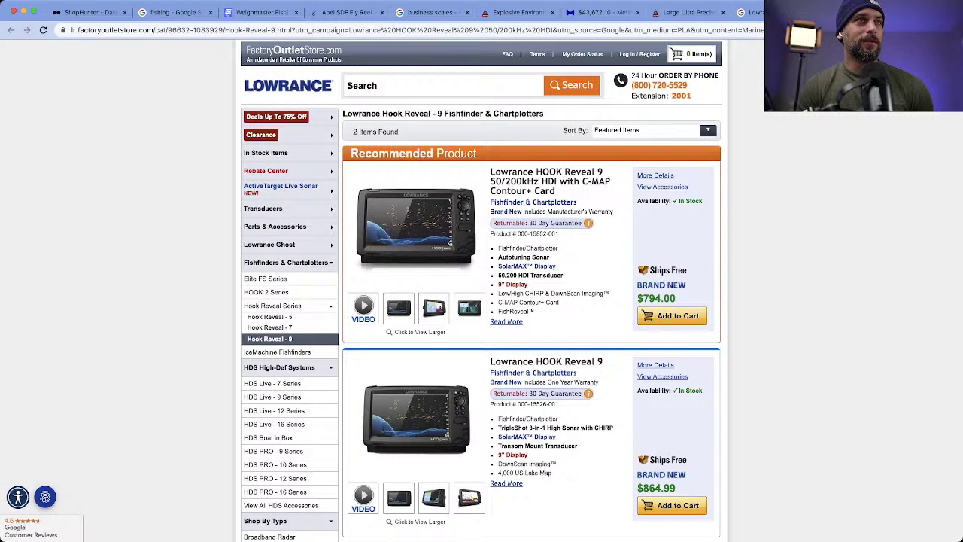
Step: Search Google for the brand name Lowrance in a new tab and open the HDS PRO page on lowrance.com
left_click_drag(490, 173, 533, 172)
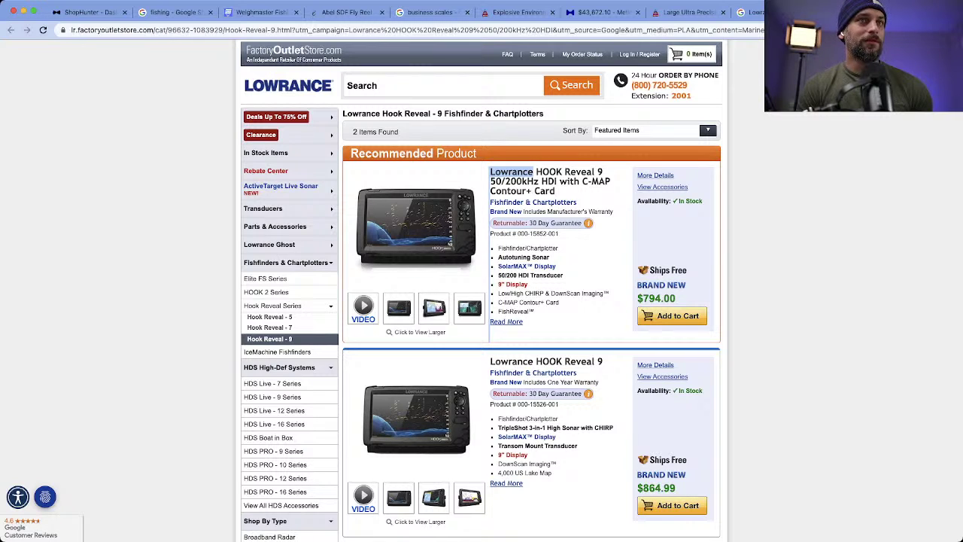
left_click(533, 173)
key("ctrl+t")
key("ctrl+v")
key("Return")
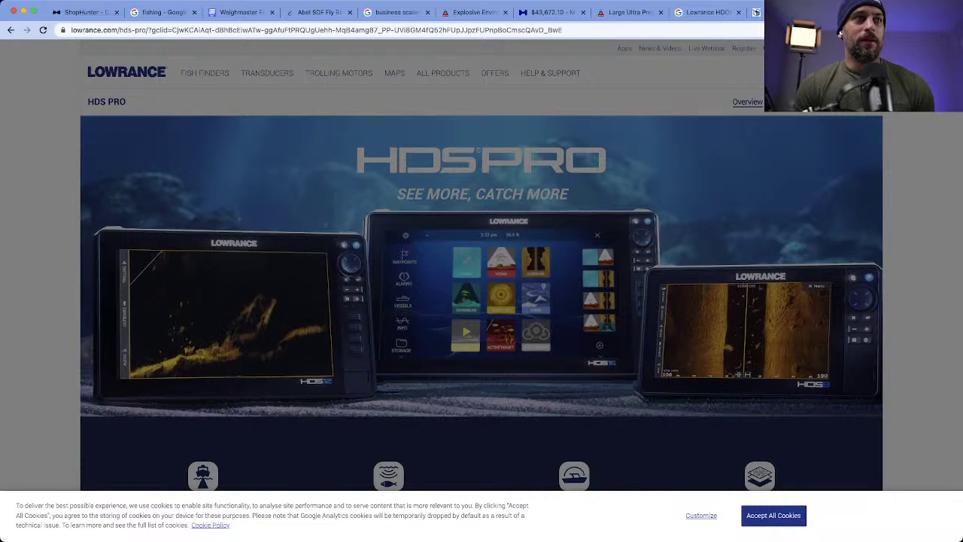
Step: Accept all cookies on the Lowrance HDS PRO page and look through it down to the footer links
left_click(773, 514)
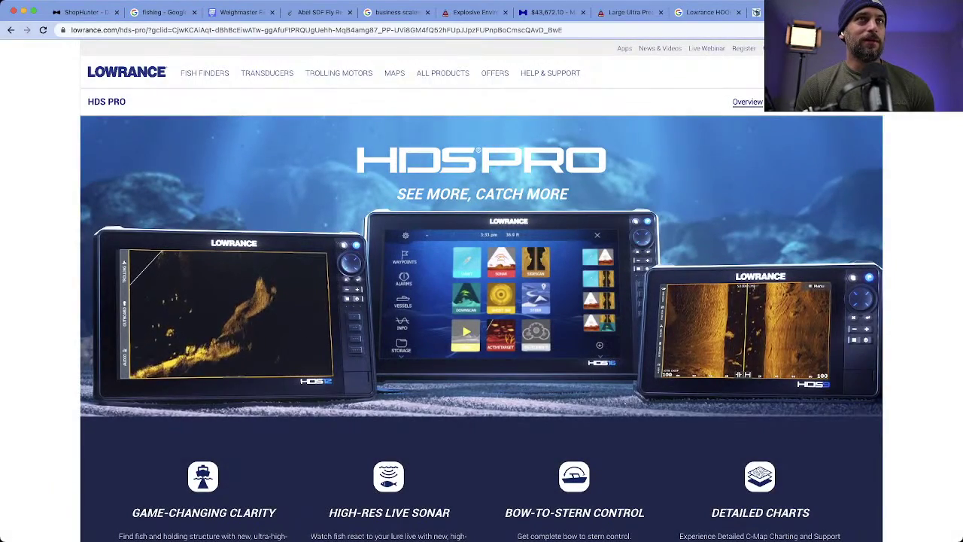
scroll(405, 538, "down", 1)
scroll(405, 539, "down", 20)
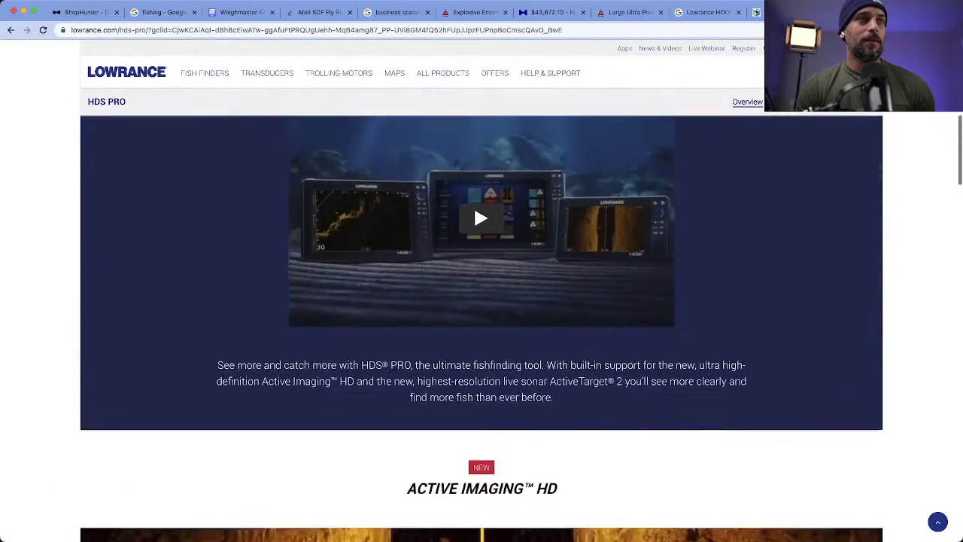
scroll(405, 539, "down", 15)
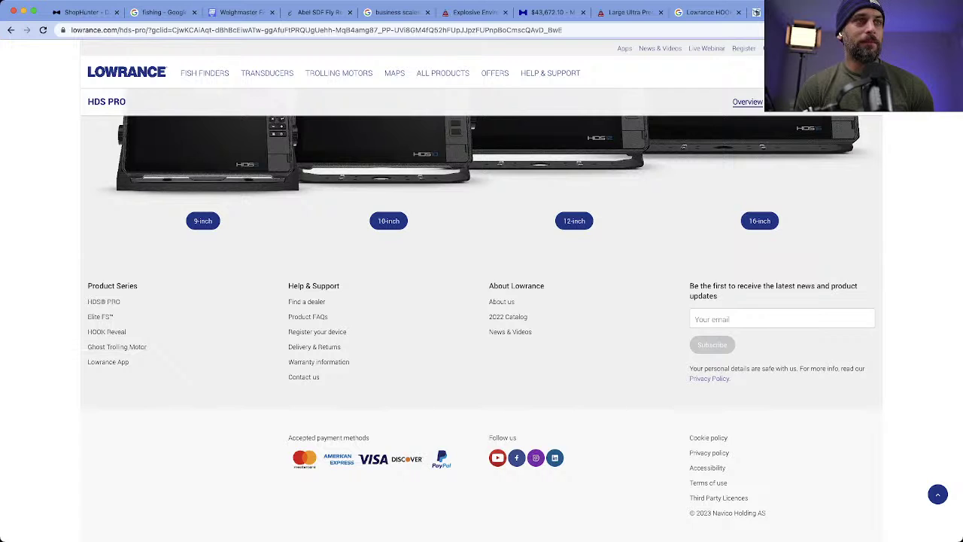
Step: Open the Lowrance Contact us page and examine its contact reasons and helpful links
left_click(304, 377)
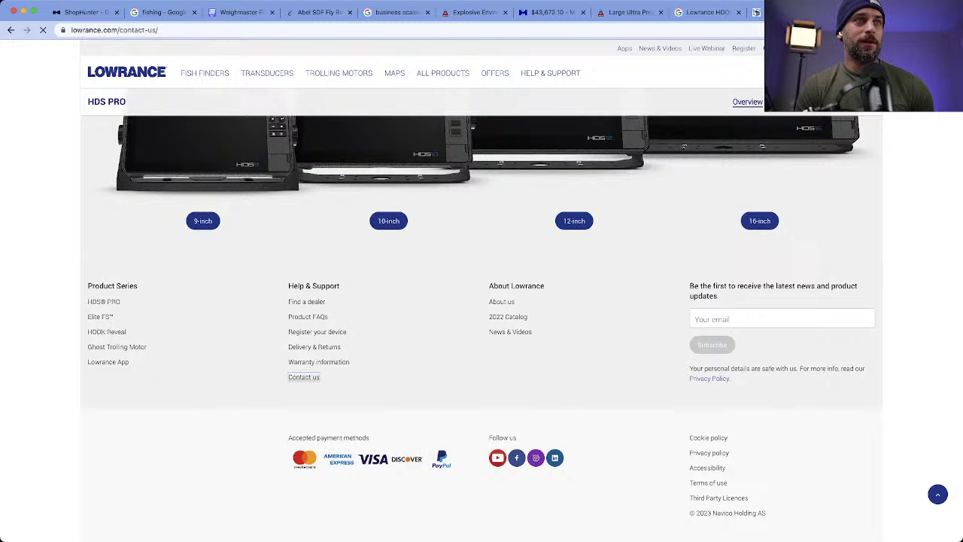
scroll(481, 361, "down", 2)
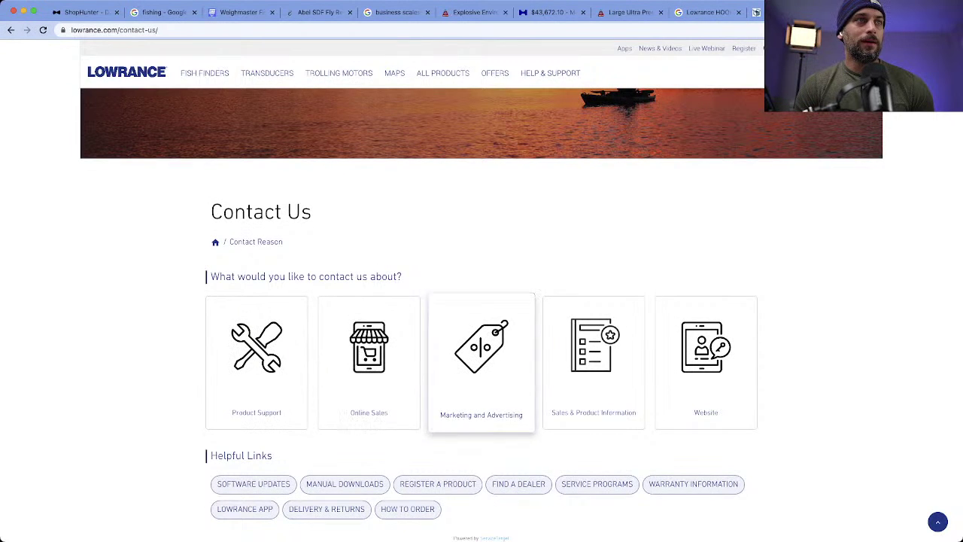
scroll(705, 354, "down", 1)
scroll(706, 354, "down", 3)
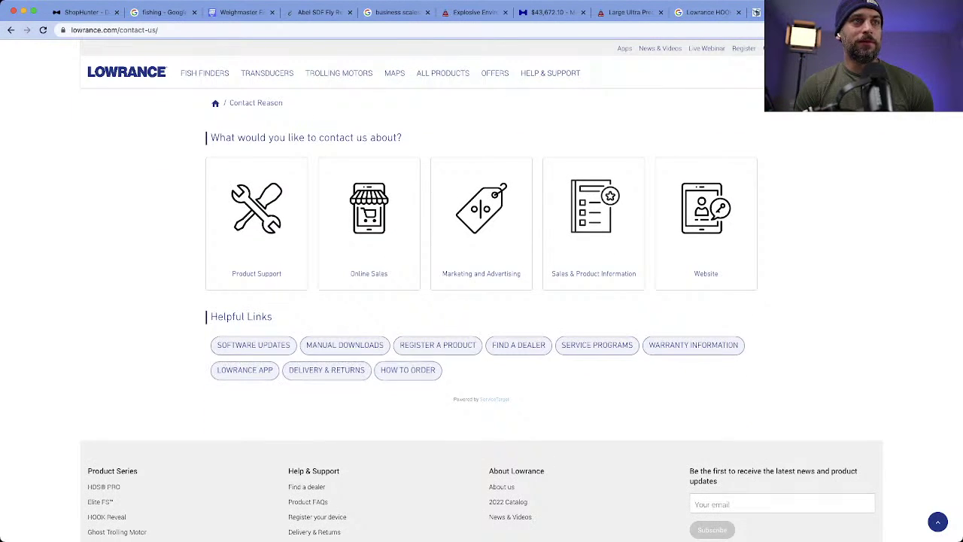
scroll(421, 370, "up", 1)
scroll(593, 369, "up", 5)
scroll(593, 369, "down", 3)
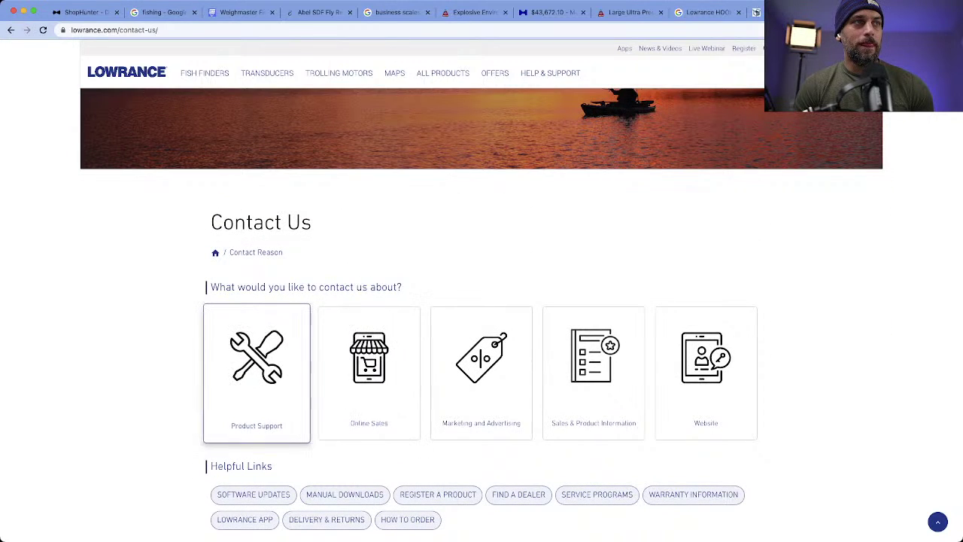
Step: Check the product choices under the Product Support contact reason and return to the list of contact reasons
left_click(257, 372)
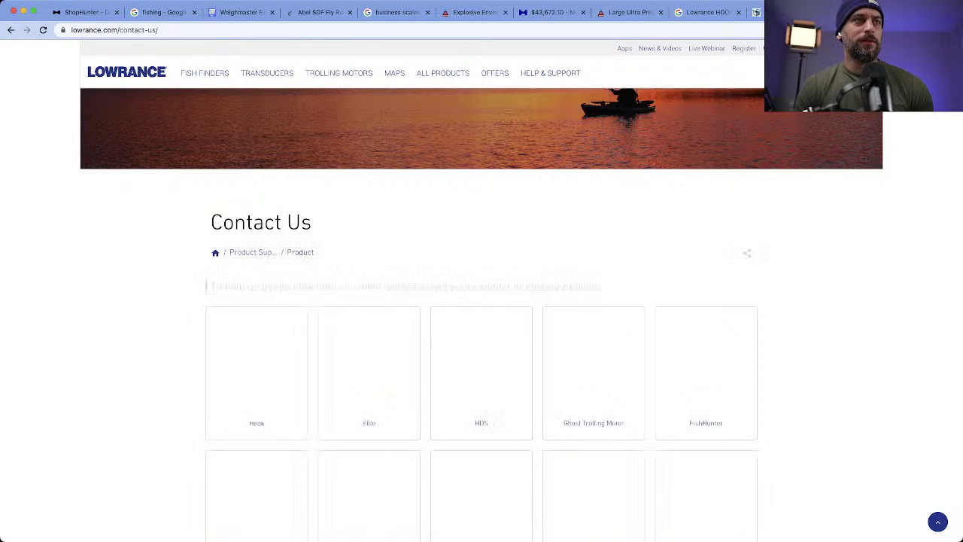
scroll(256, 373, "down", 10)
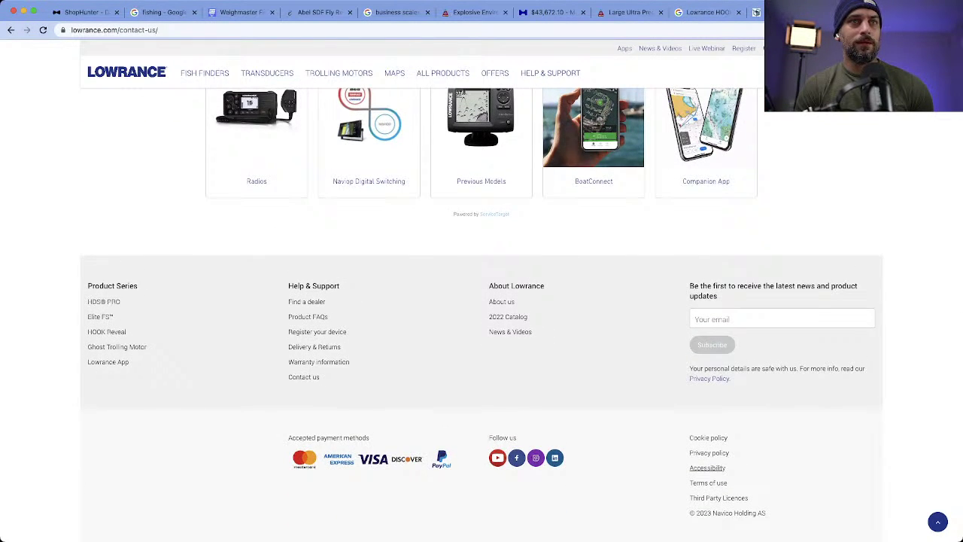
scroll(707, 474, "left", 5)
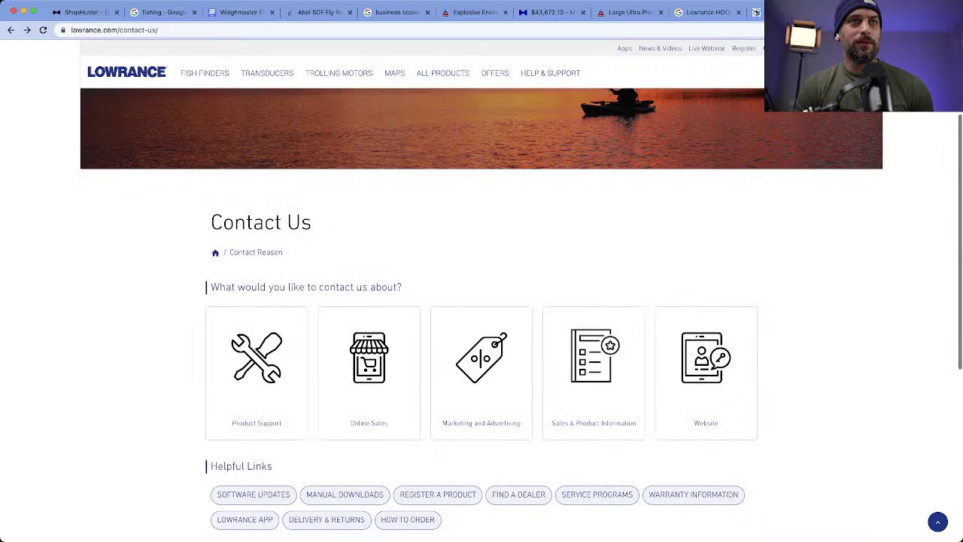
scroll(706, 361, "down", 2)
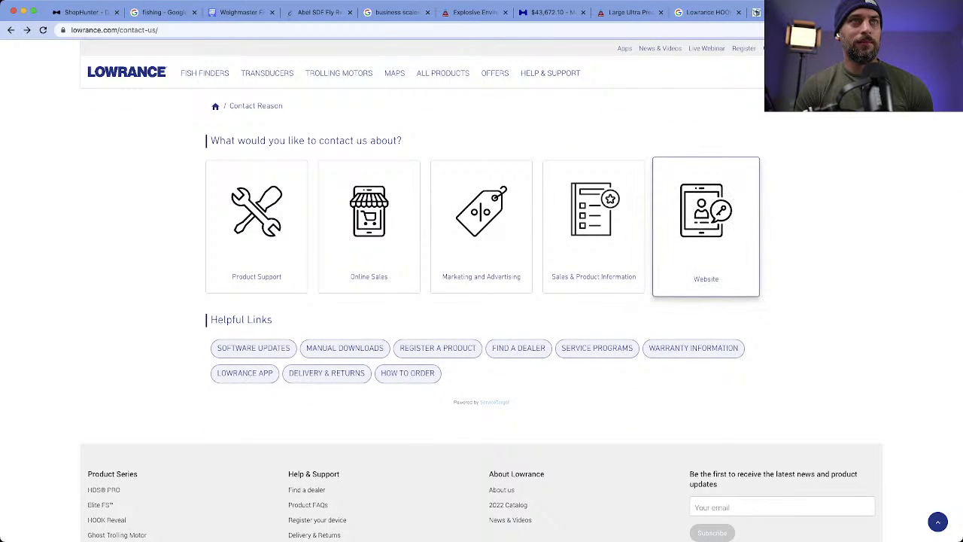
Step: Open the contact form for the Website reason and read the support hours and form fields
left_click(706, 226)
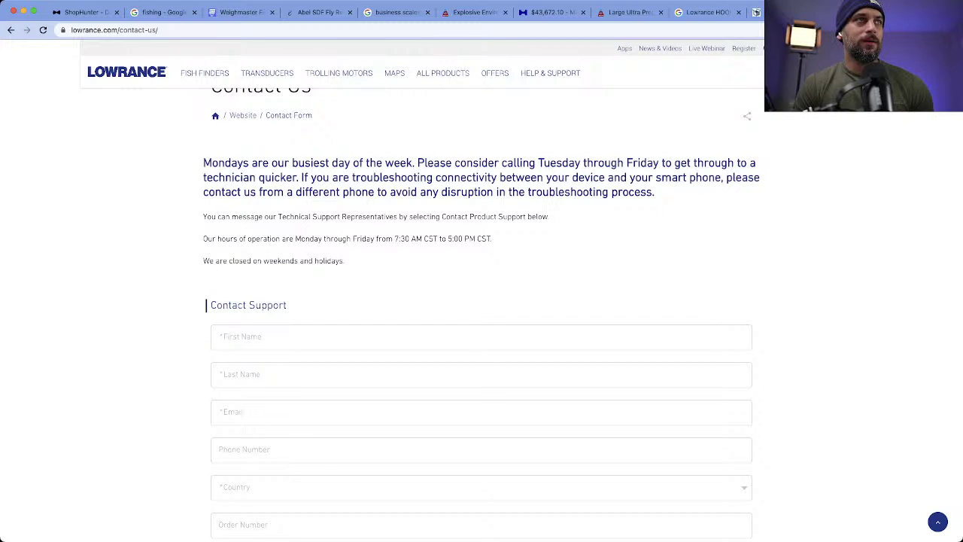
left_click_drag(204, 216, 345, 262)
left_click(361, 263)
scroll(481, 316, "down", 5)
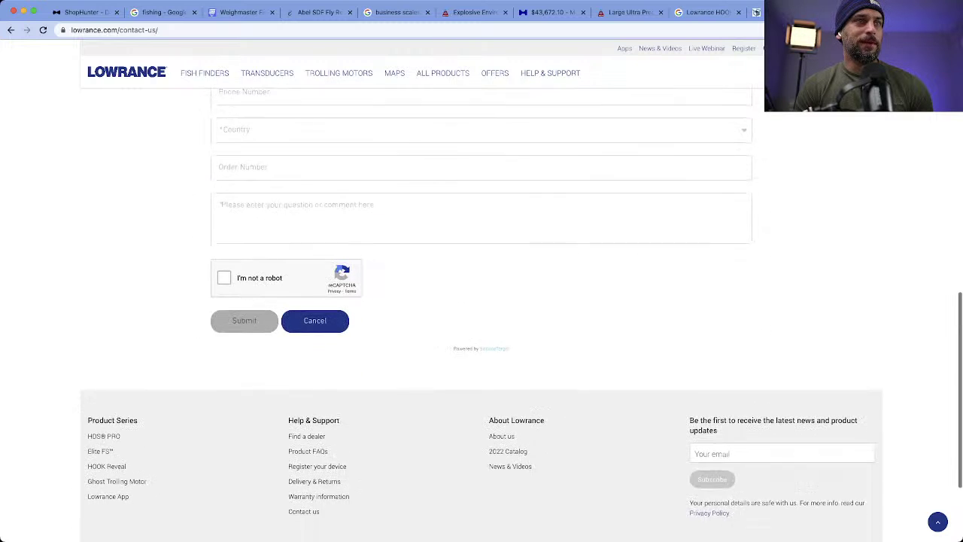
Step: Look through the Lowrance About us page, then reopen Contact us and examine the whole Contact Support form
left_click(501, 430)
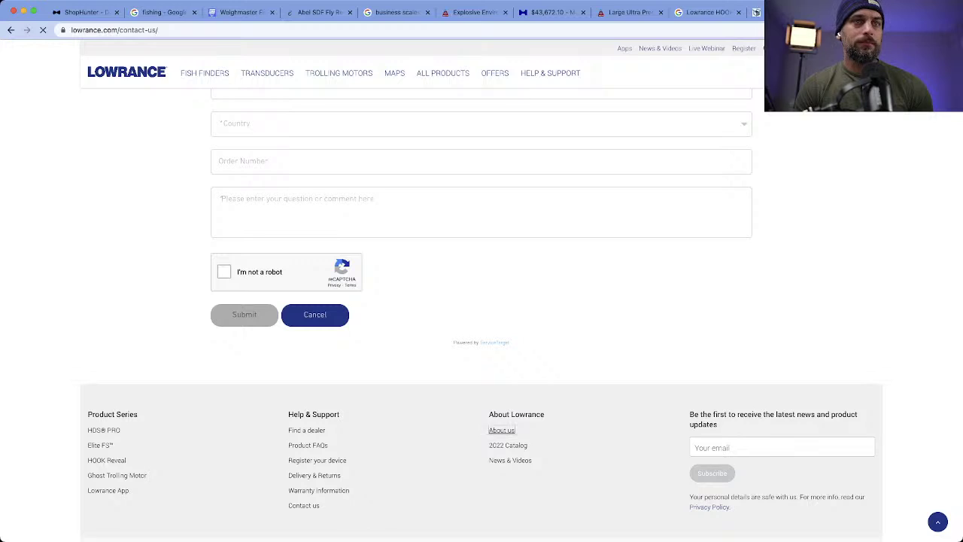
scroll(481, 312, "down", 10)
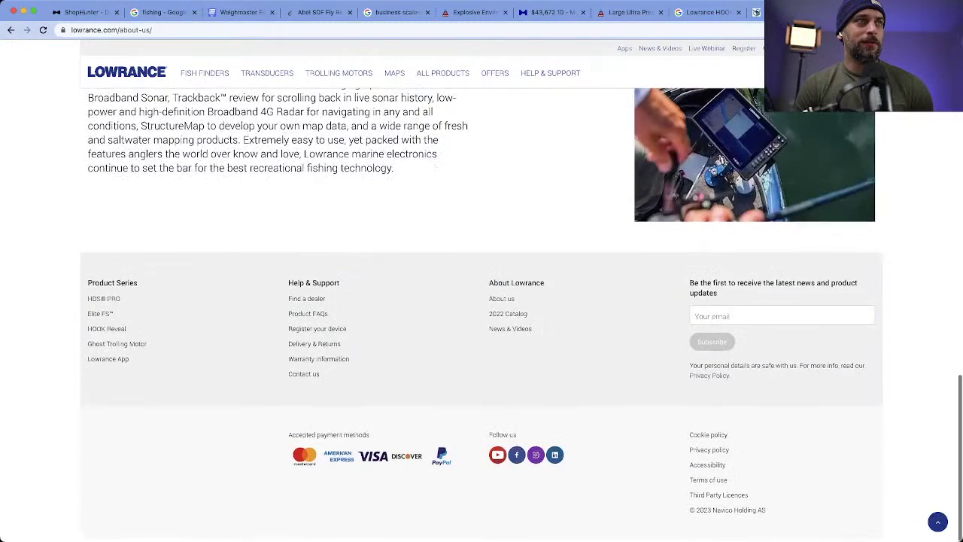
left_click(303, 377)
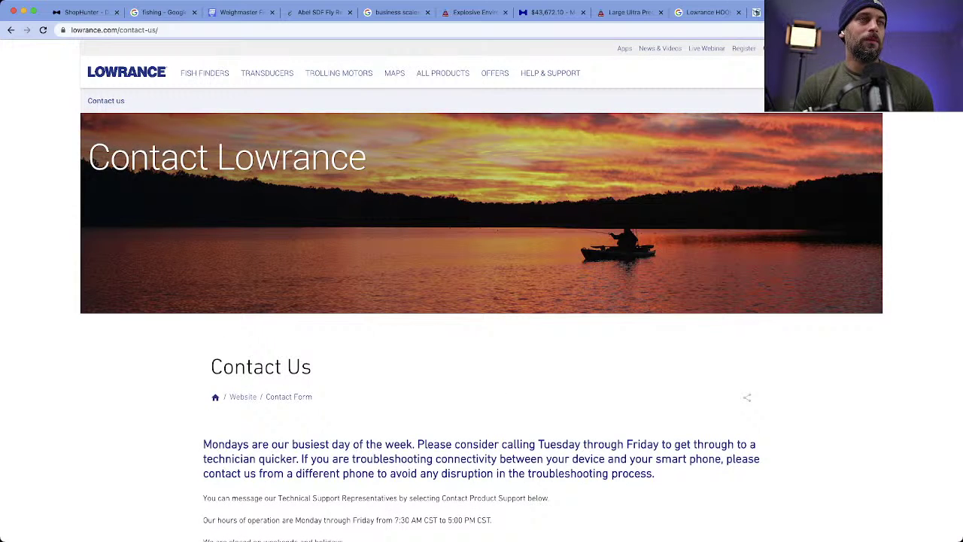
scroll(481, 301, "down", 3)
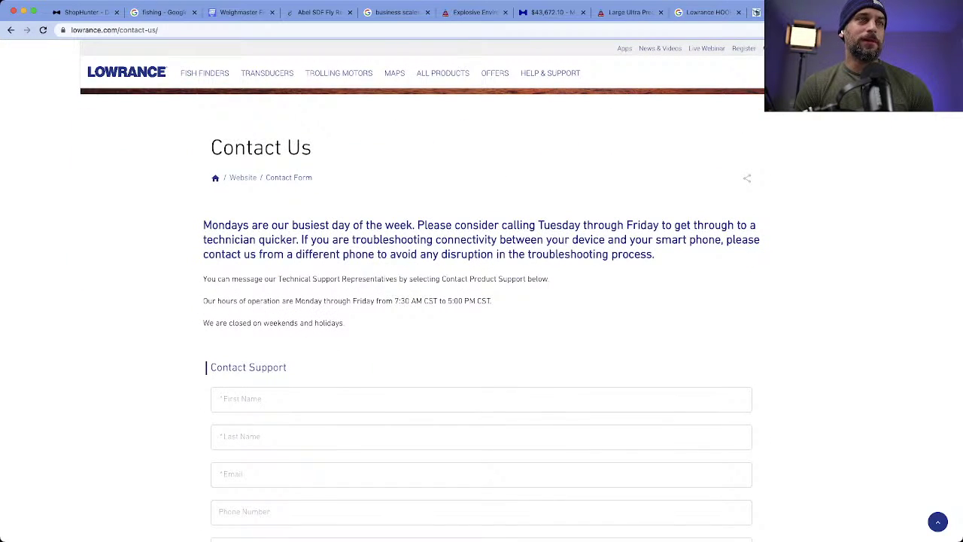
scroll(482, 301, "down", 3)
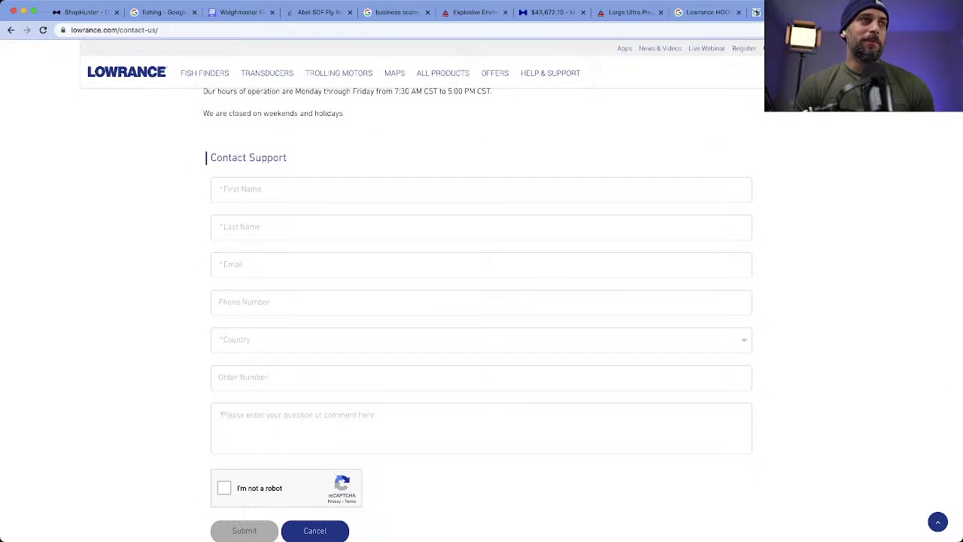
scroll(482, 301, "down", 2)
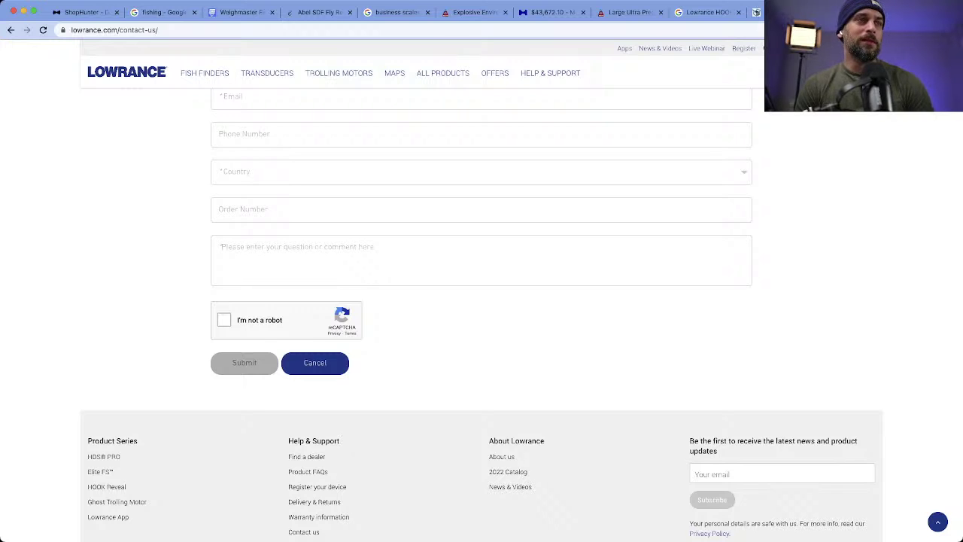
scroll(317, 482, "down", 1)
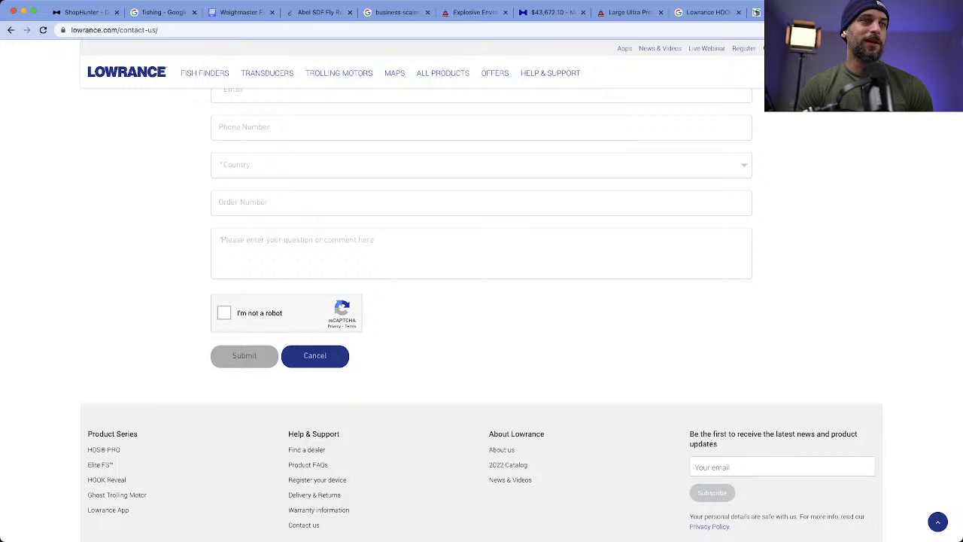
scroll(481, 301, "down", 3)
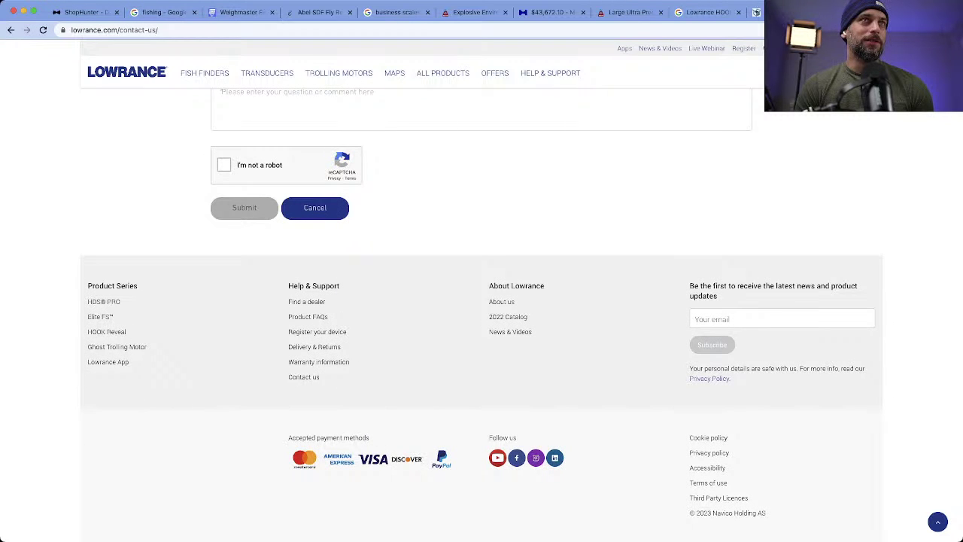
Step: Switch to the Abel SDF Fly Reel page, look over its description and open the Fin & Fire home page
left_click(318, 12)
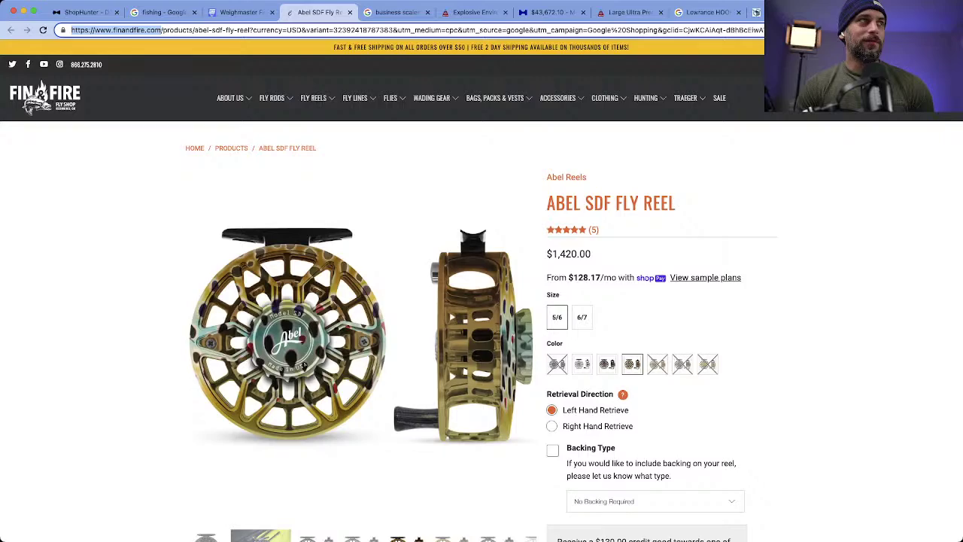
scroll(482, 301, "down", 8)
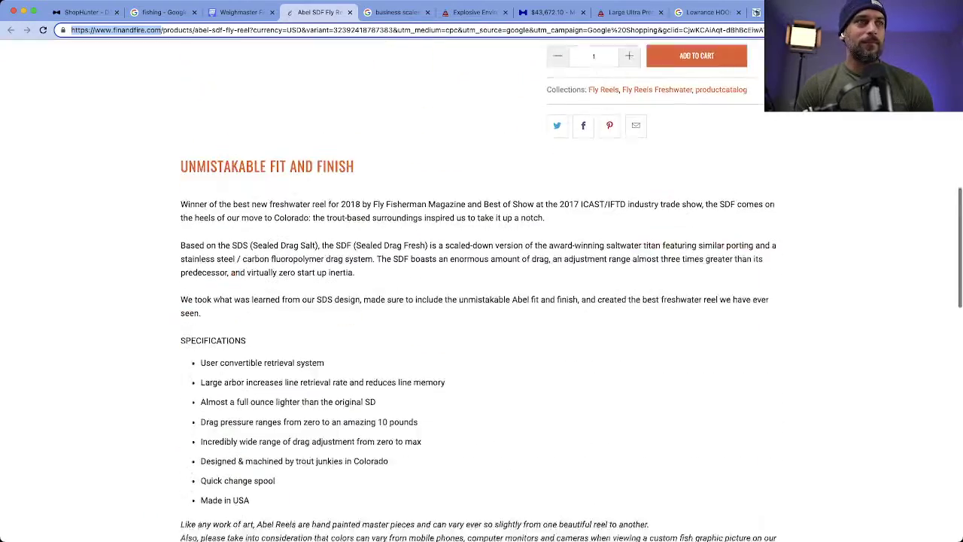
scroll(482, 300, "up", 8)
mouse_move(313, 100)
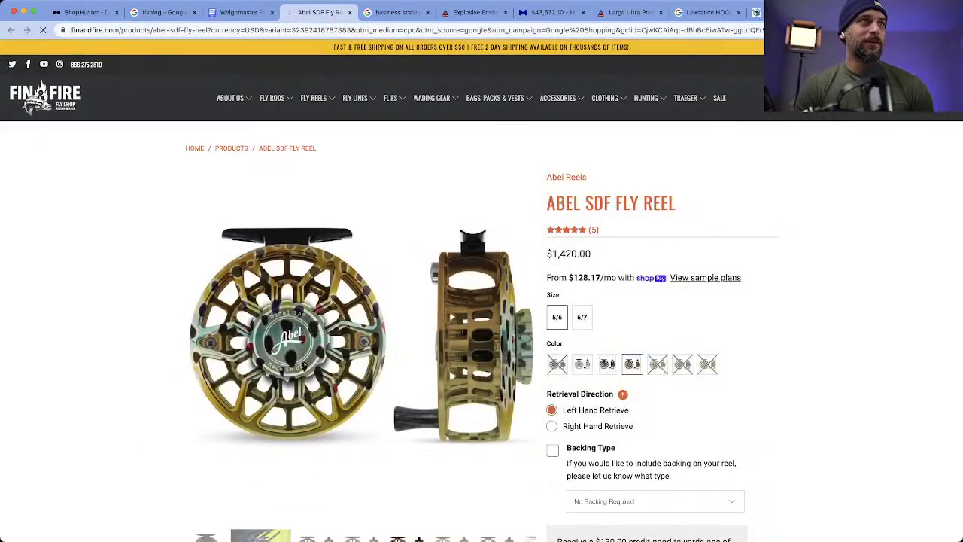
left_click(45, 100)
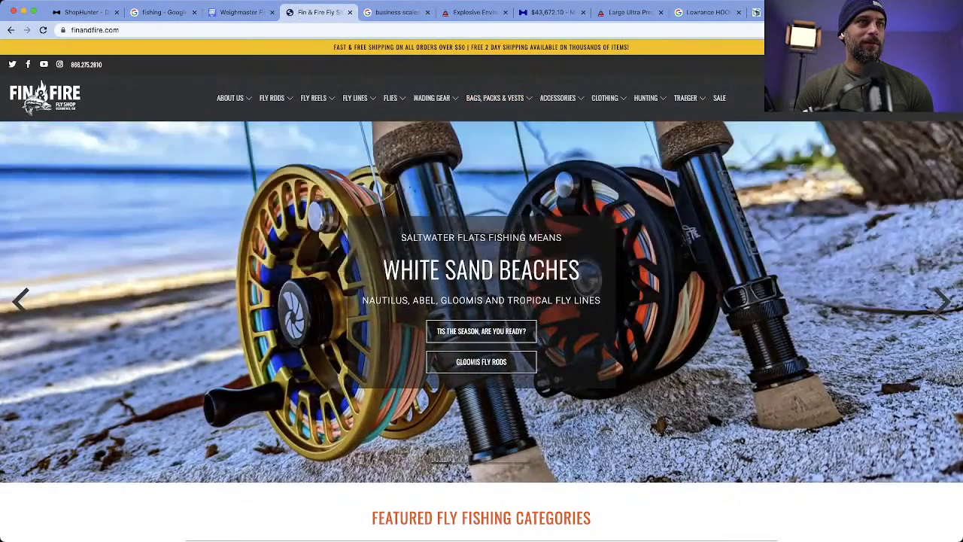
Step: Browse the Fin & Fire home page, including its featured fly fishing categories, guided trips and podcast sections
scroll(482, 288, "down", 5)
scroll(481, 301, "down", 4)
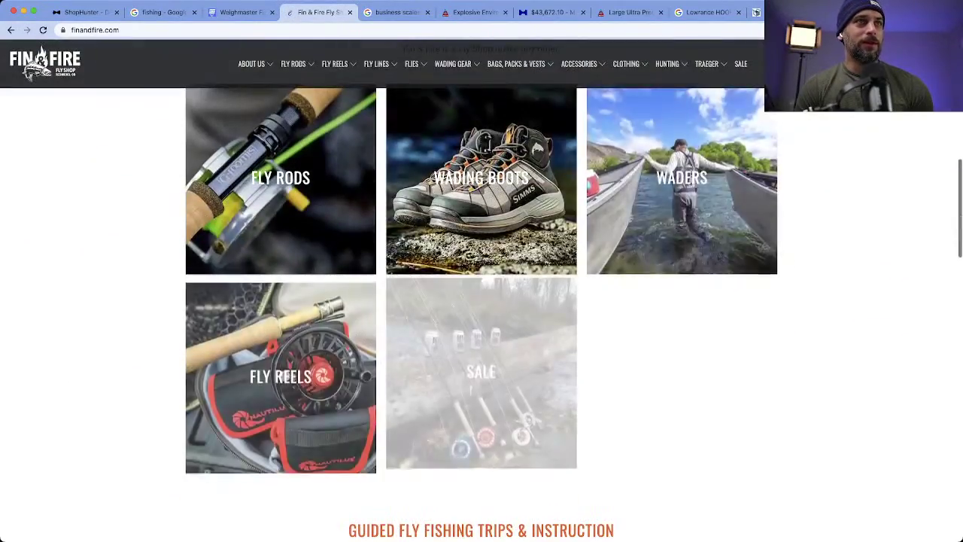
scroll(250, 539, "down", 14)
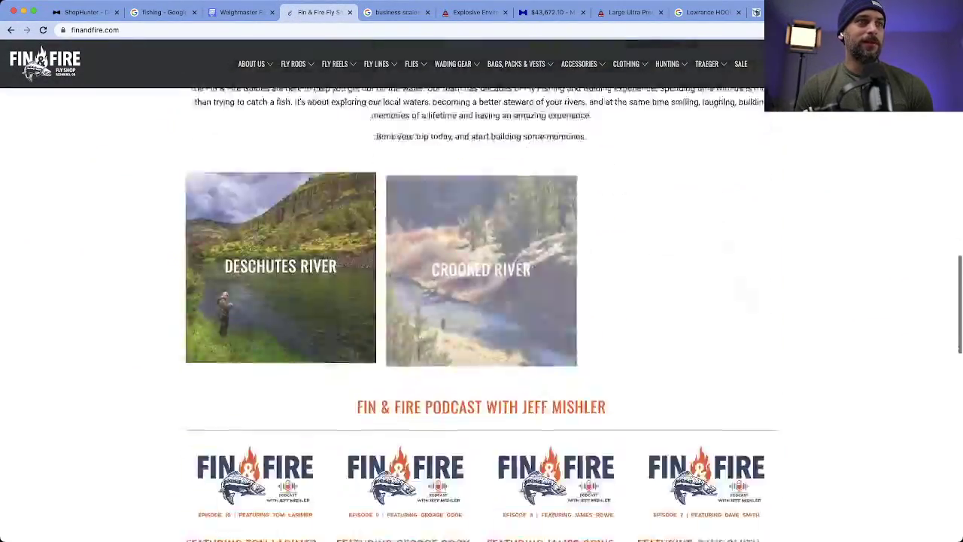
scroll(250, 538, "down", 4)
scroll(251, 538, "up", 16)
scroll(481, 301, "up", 8)
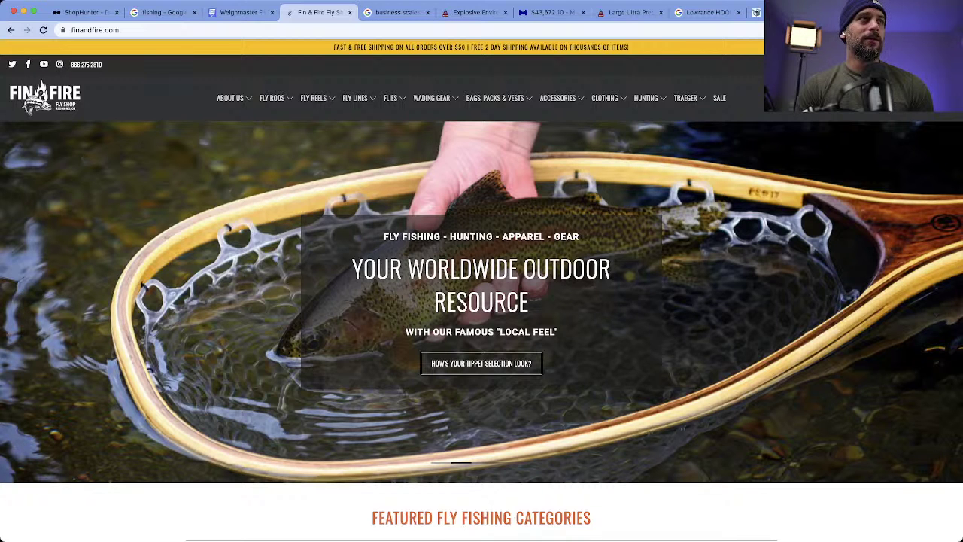
Step: Switch to the Weighmaster Fishing Tournament Scale page on 1800scales.com and examine its specs, reviews and footer
left_click(396, 12)
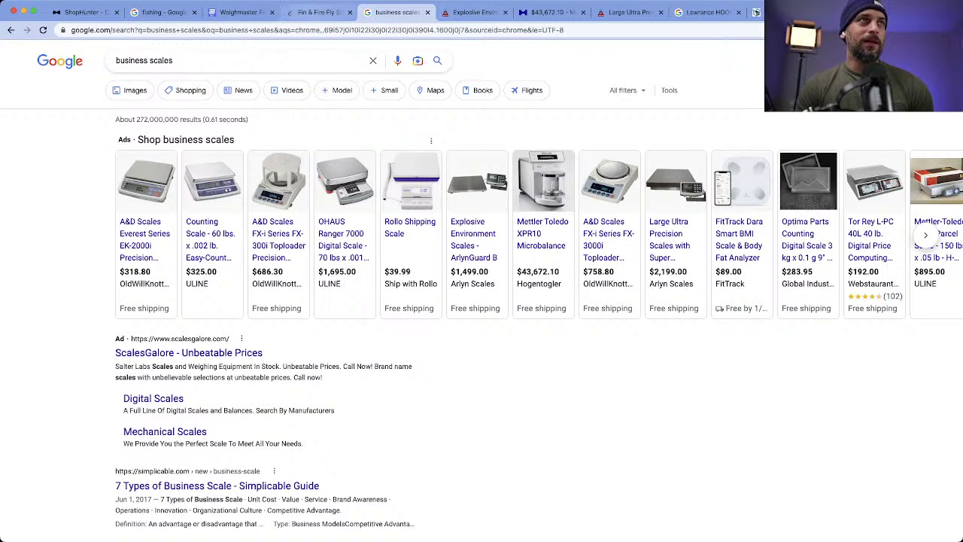
left_click(320, 13)
left_click(239, 12)
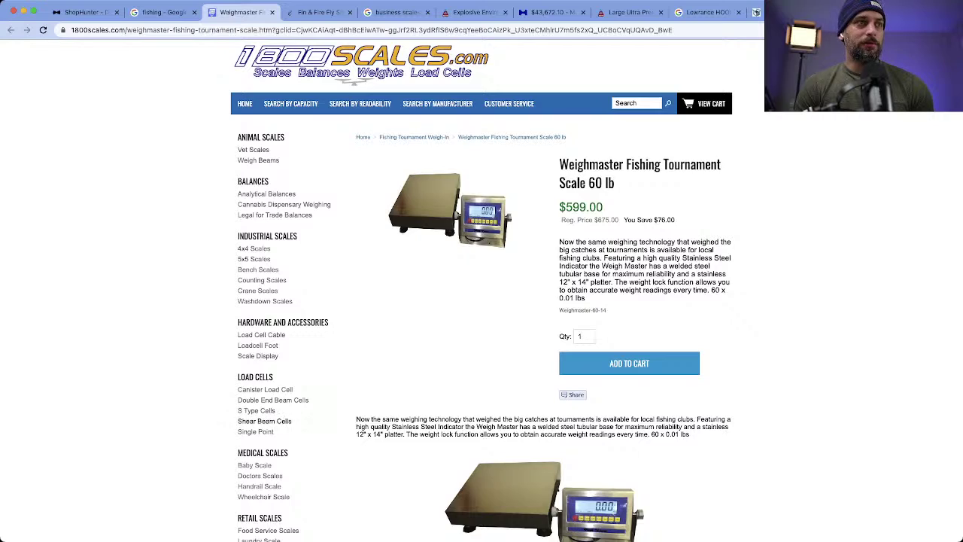
scroll(482, 301, "down", 6)
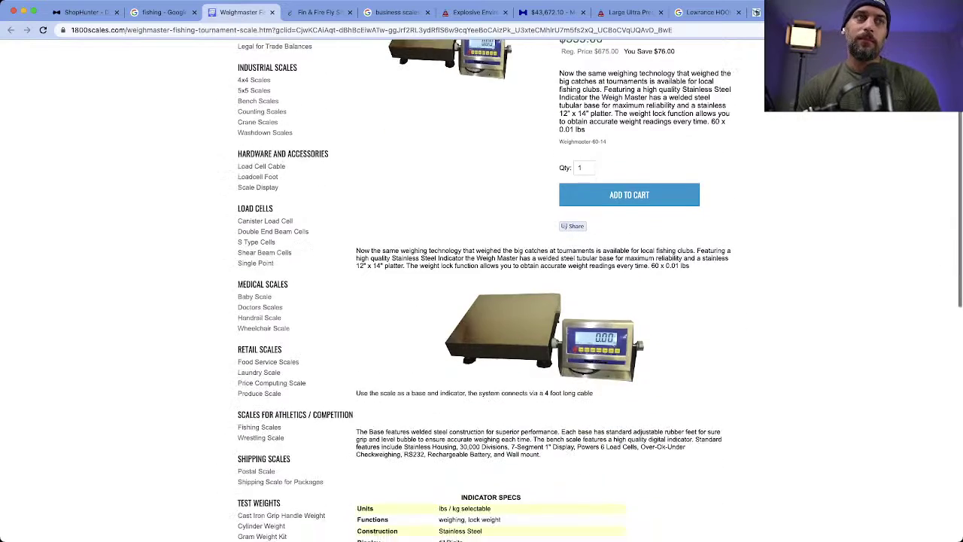
scroll(481, 301, "down", 3)
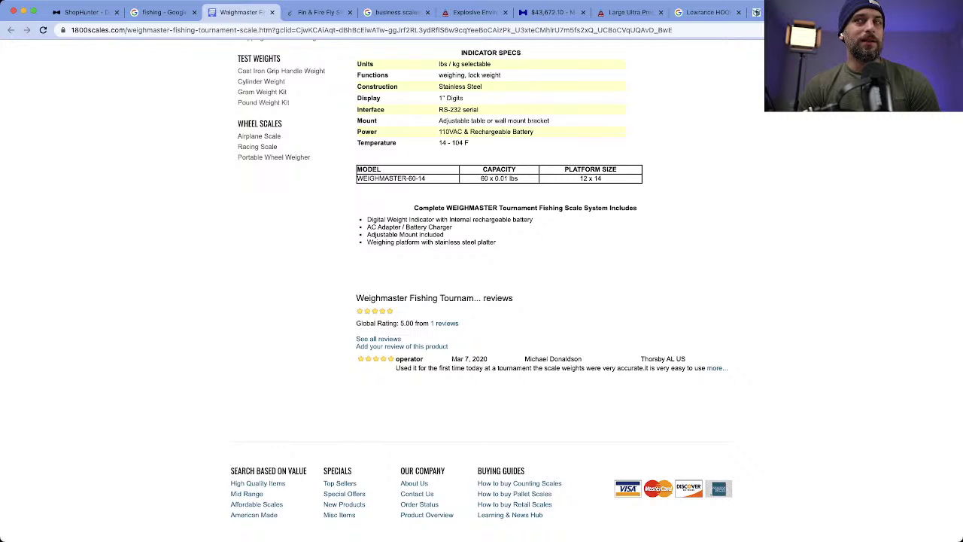
scroll(482, 301, "down", 2)
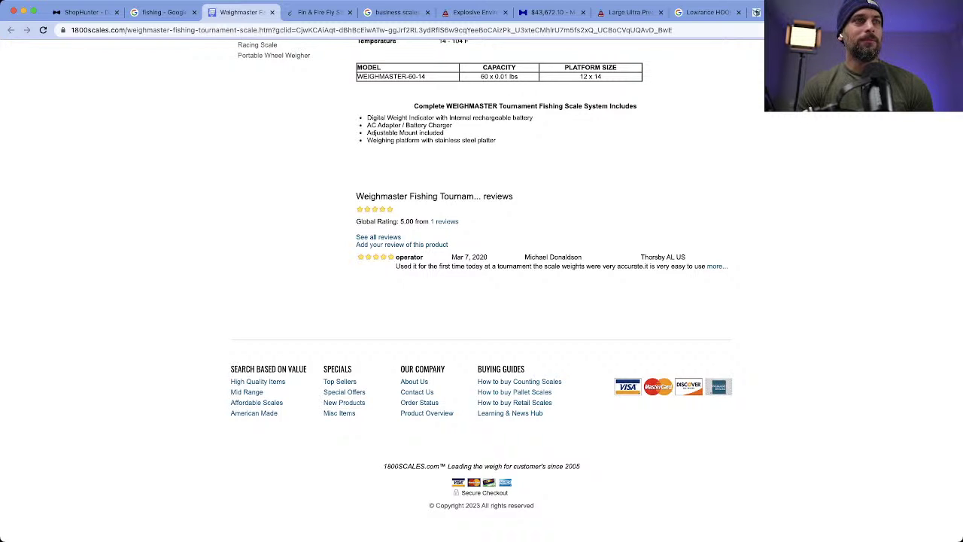
Step: Open the How to buy Pallet Scales guide on 1800scales.com and look through the Floor Scales 101 article
left_click(515, 392)
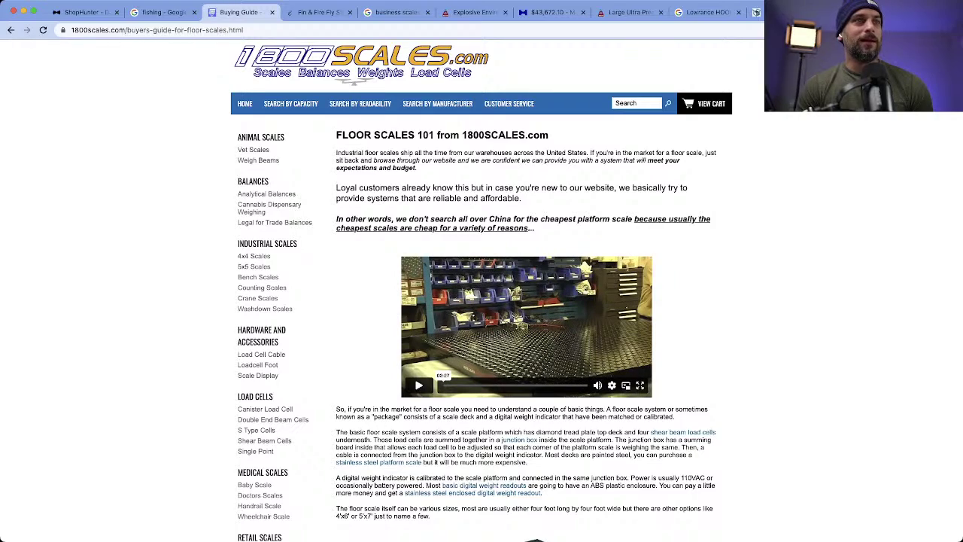
scroll(482, 338, "down", 10)
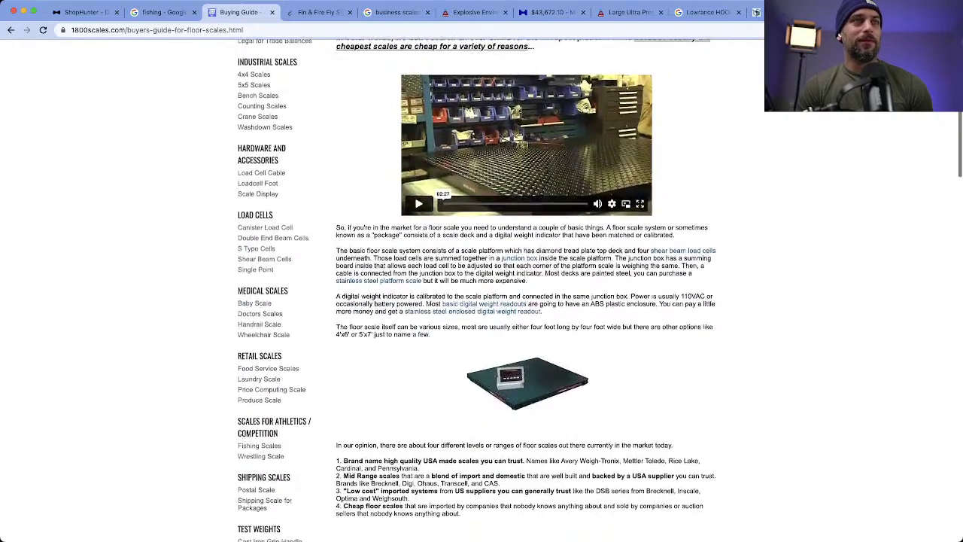
Step: Look through the floor scales offered for sale below the buying guide on 1800scales.com, including the Rice Lake and Pennsylvania models
scroll(481, 301, "down", 5)
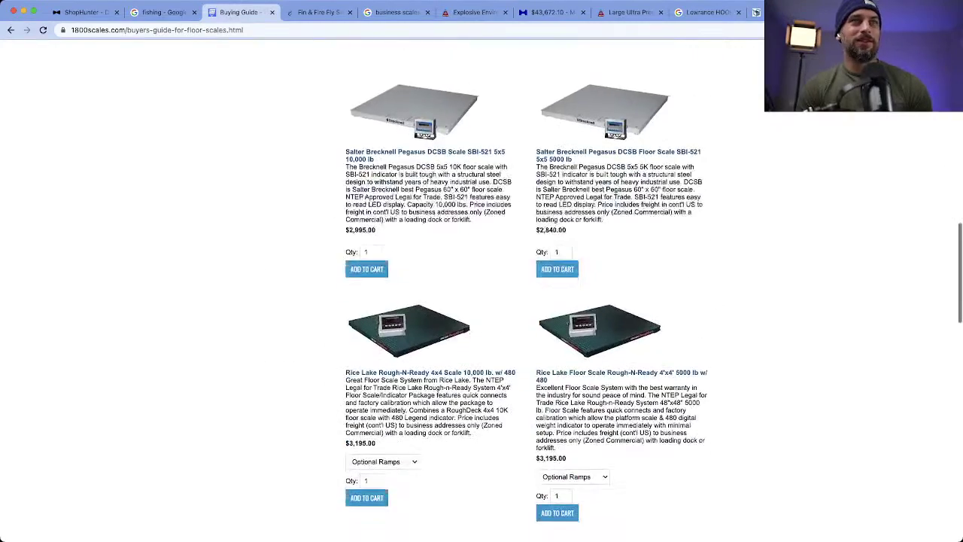
scroll(481, 301, "down", 3)
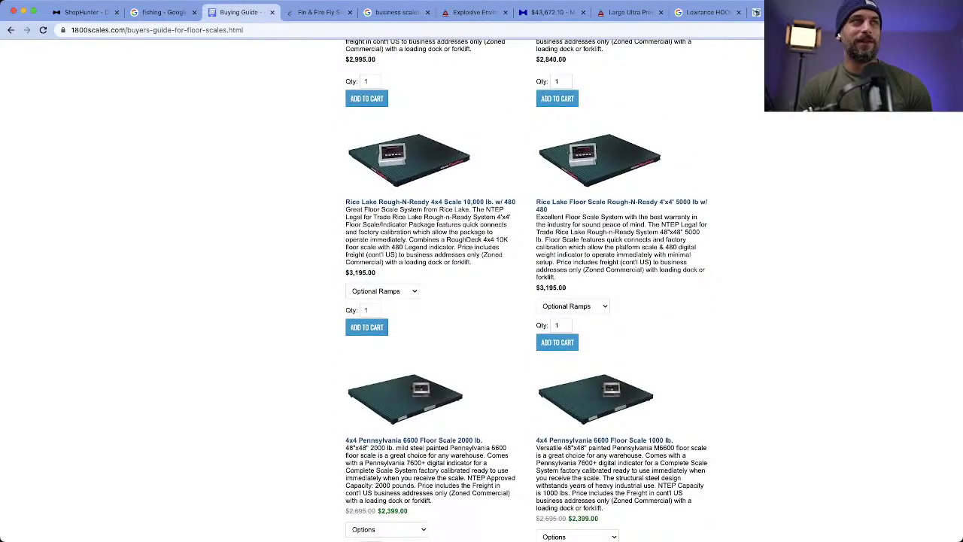
scroll(481, 301, "up", 1)
key("ctrl+Tab")
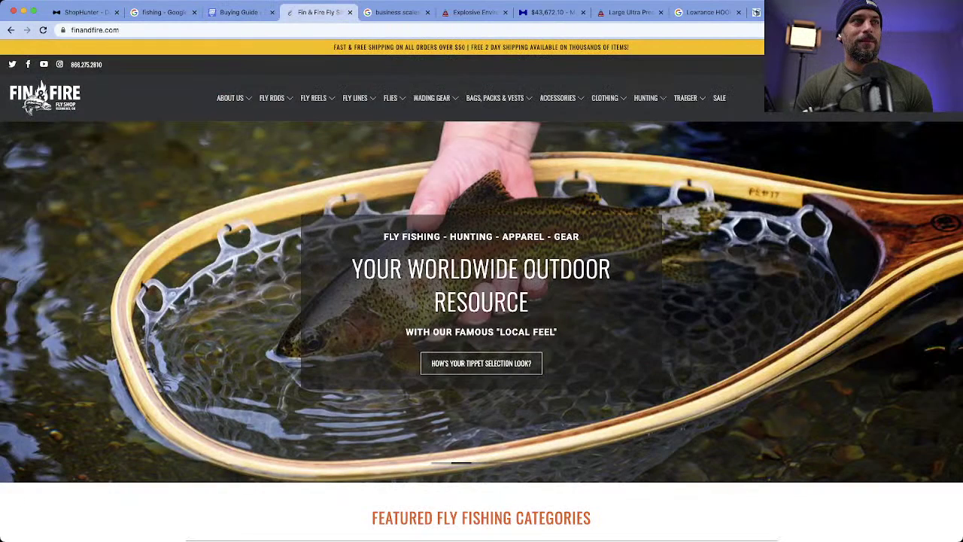
key("ctrl+shift+Tab")
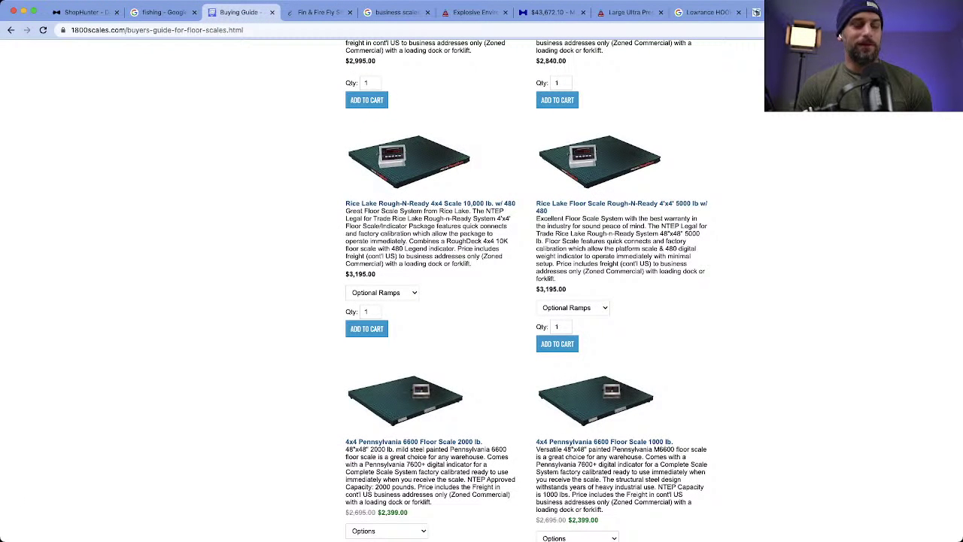
Step: Search Google for "pallet scales" in a new tab
key("ctrl+t")
type("pallet sc")
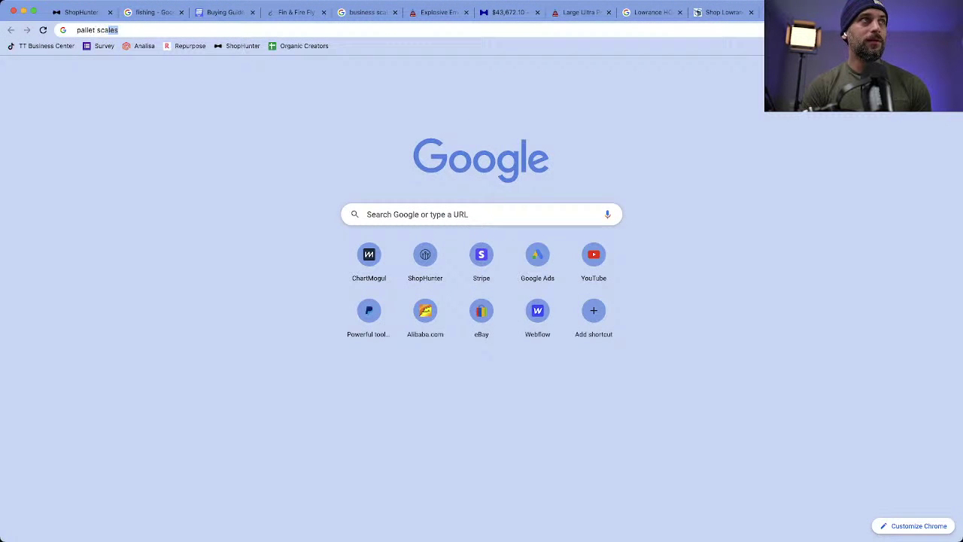
key("Return")
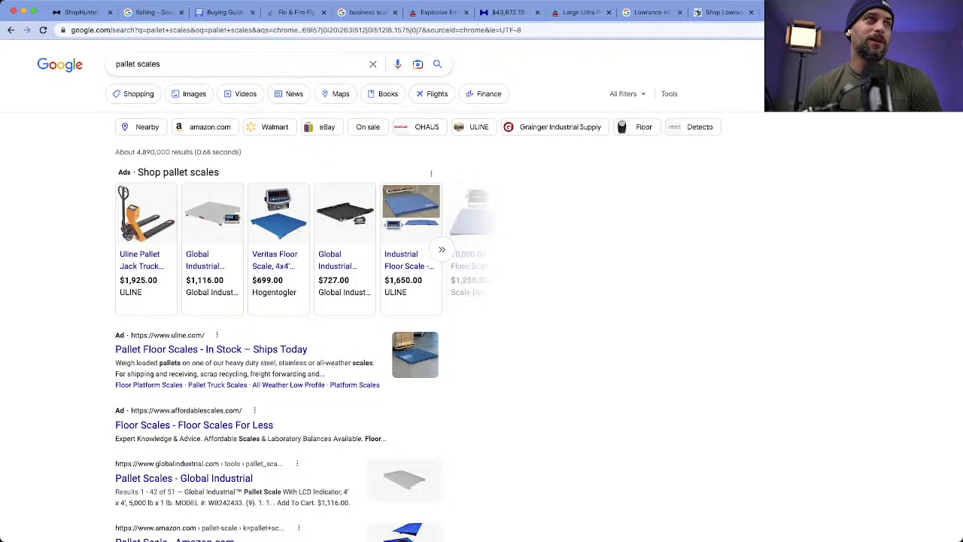
Step: Open the advertised Global Industrial pallet scale with LCD indicator, dismiss the email sign-up offer and highlight the brand name in the title
mouse_move(147, 215)
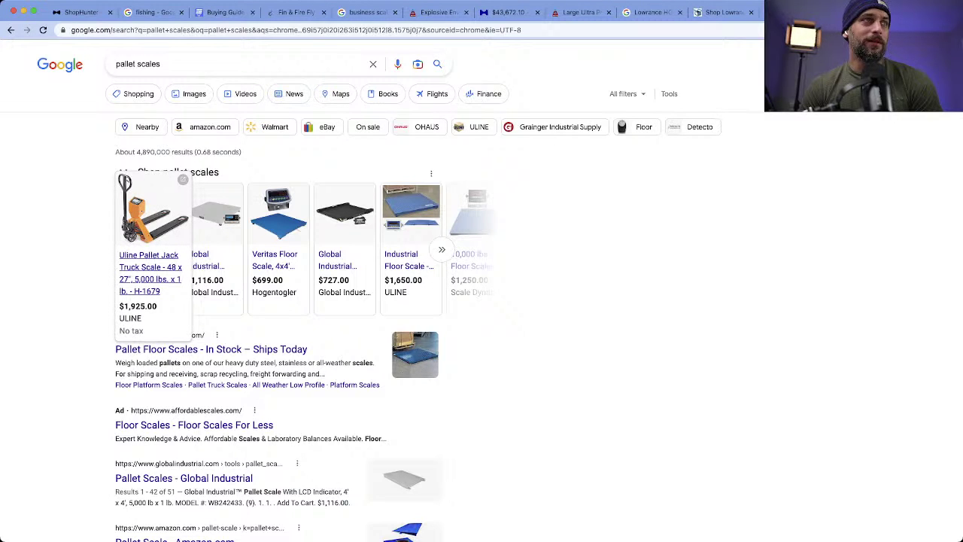
mouse_move(210, 219)
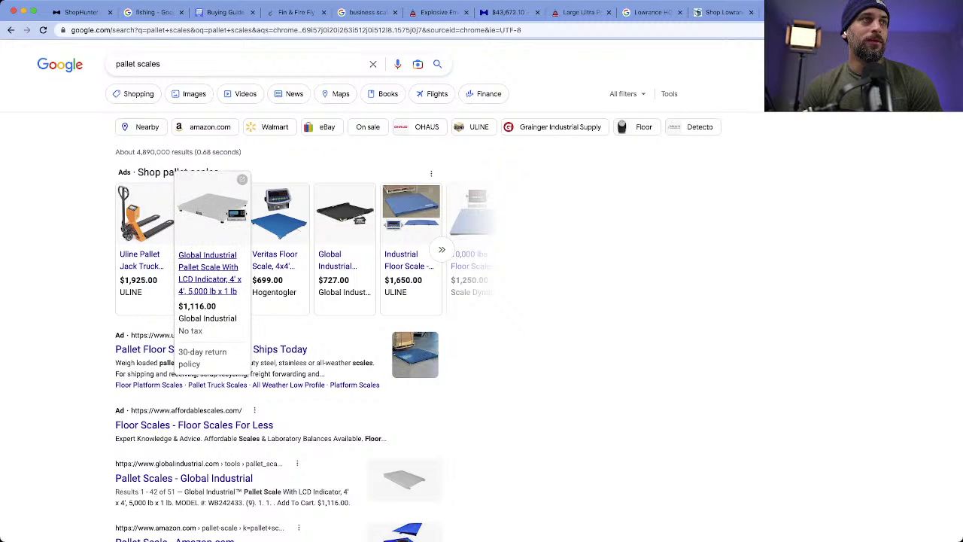
left_click(210, 218)
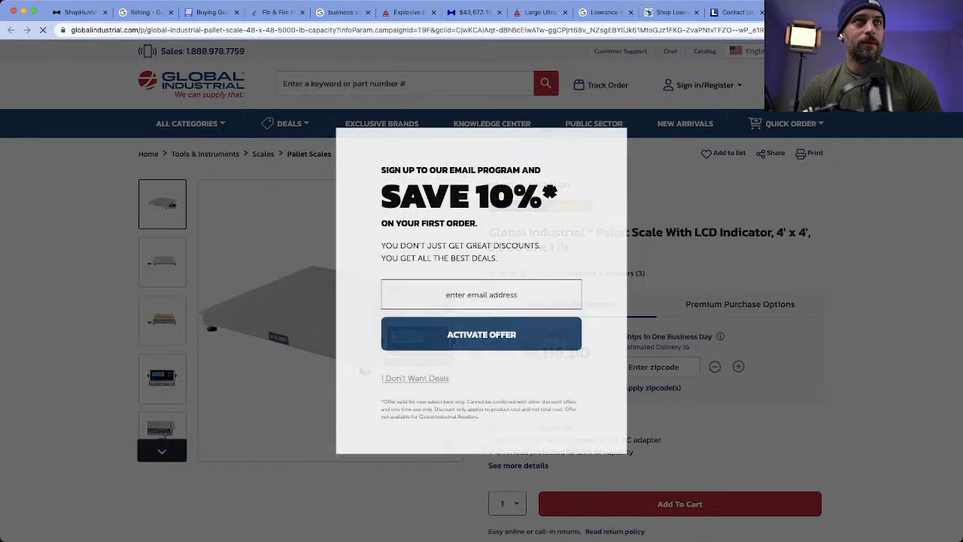
key("Escape")
left_click_drag(585, 232, 488, 232)
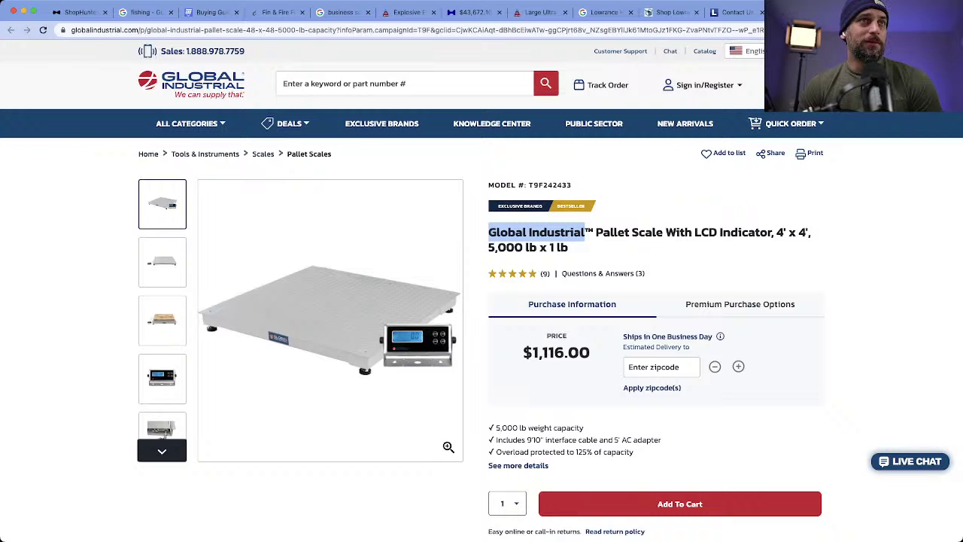
Step: Search Google in a new tab for the pallet scale's model number T9F242433 and check its Shopping results
left_click_drag(572, 186, 528, 185)
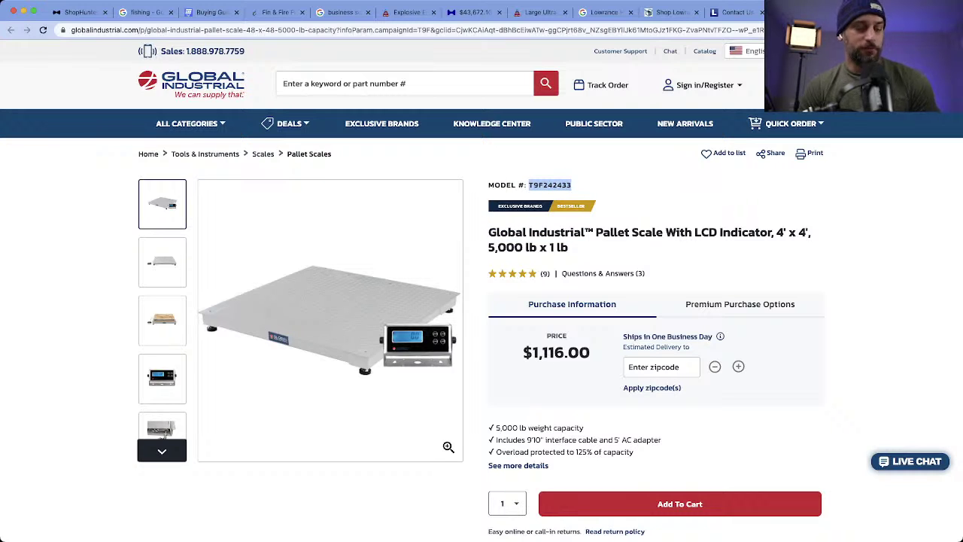
key("super+c")
key("super+t")
key("super+v")
key("Return")
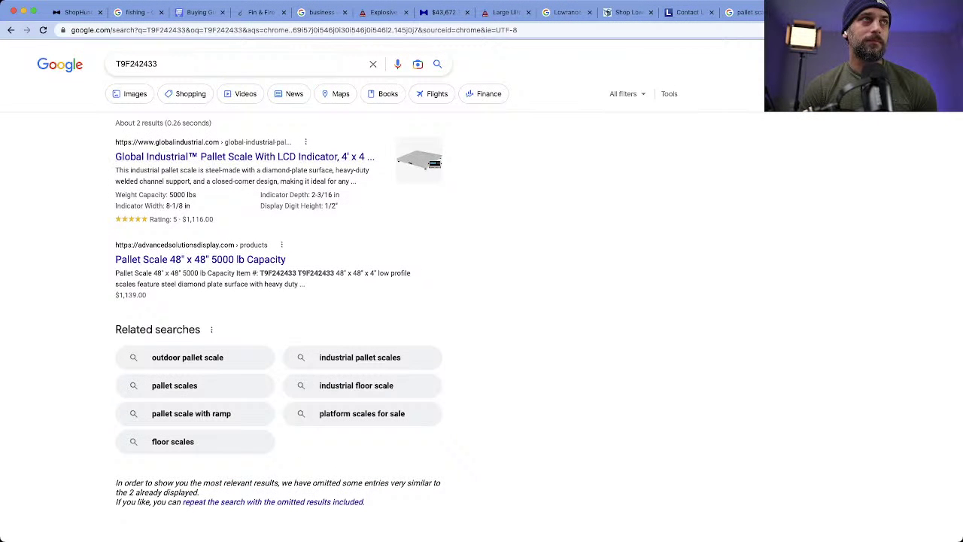
left_click(190, 94)
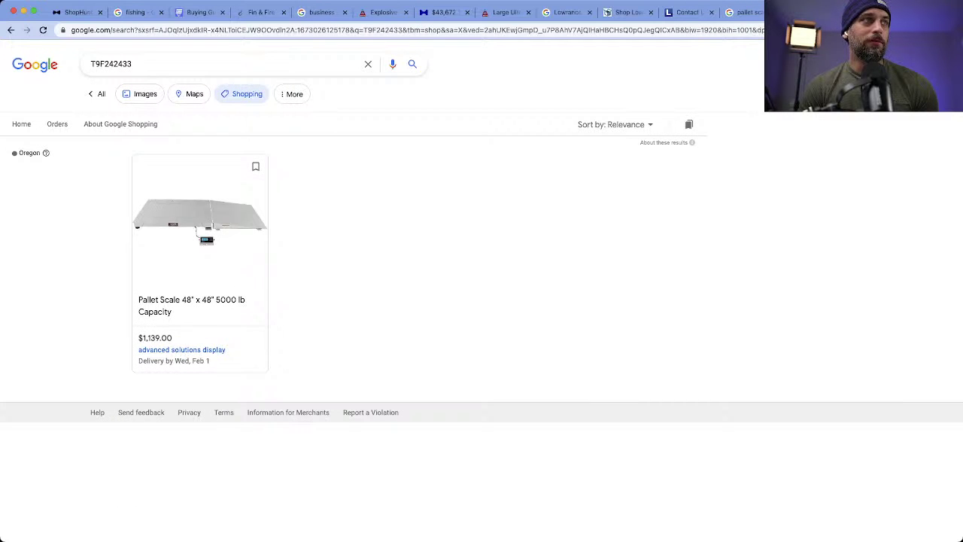
scroll(482, 271, "left", 5)
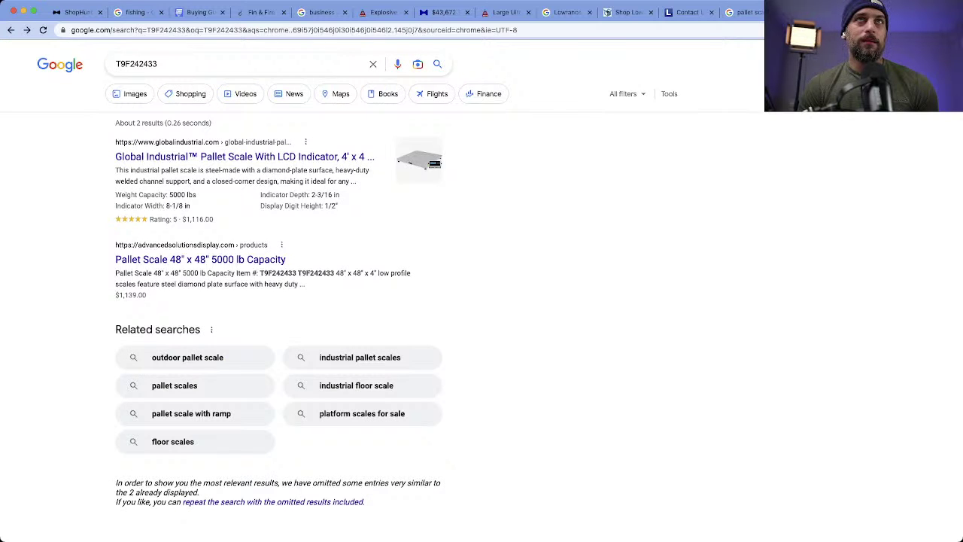
Step: Return to the Global Industrial pallet scale page and look over its features, comparable product and product information
left_click(244, 156)
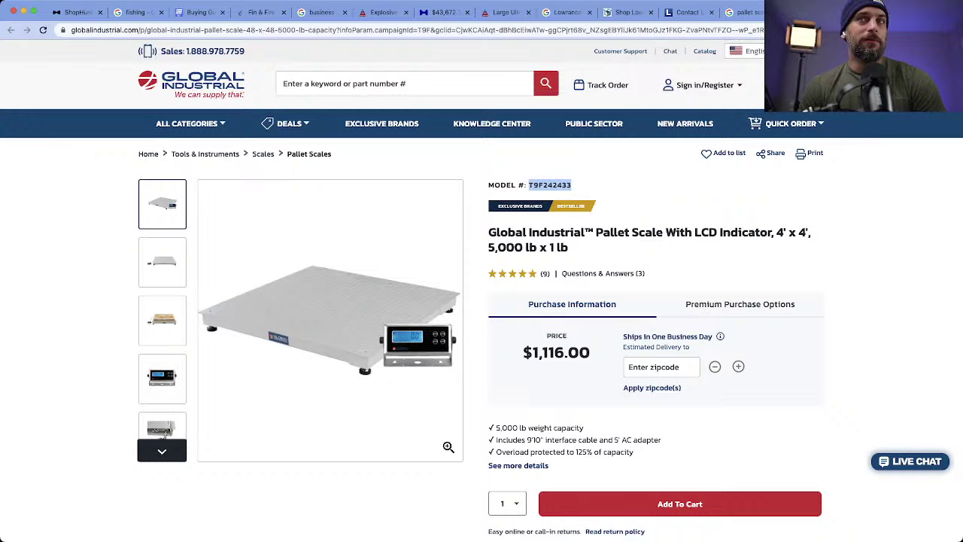
scroll(482, 301, "down", 10)
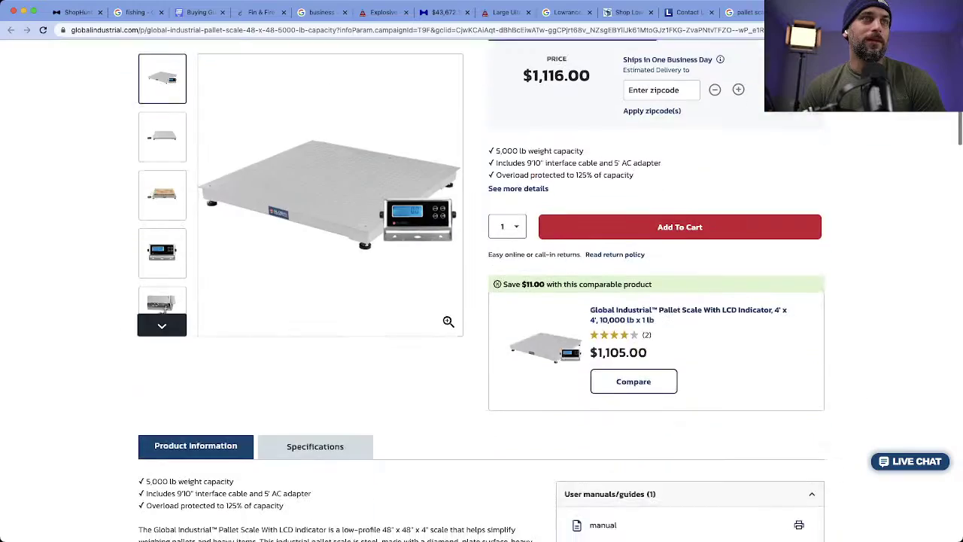
scroll(482, 301, "up", 10)
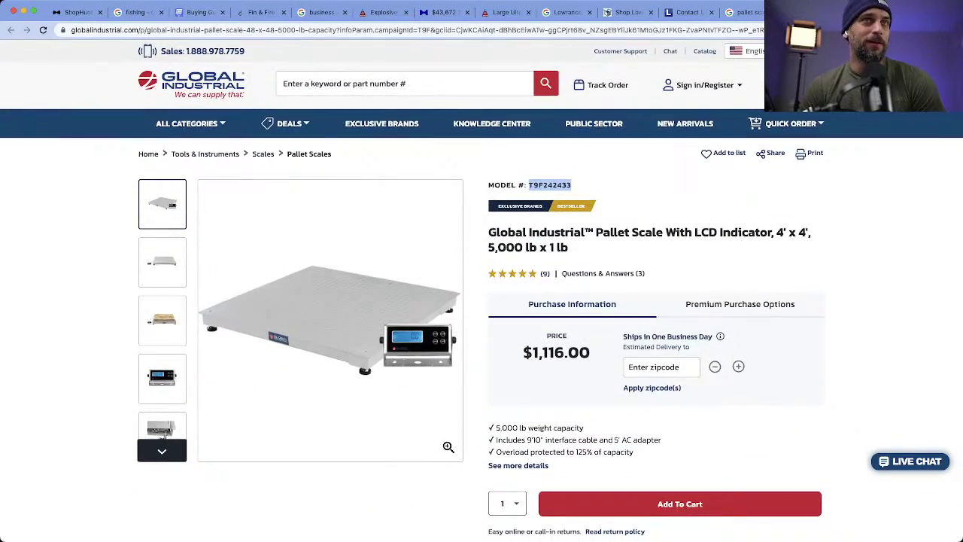
Step: Search Google in a new tab for "Pallet Scale", copied from the product title, and view the shopping ads
left_click_drag(662, 233, 596, 233)
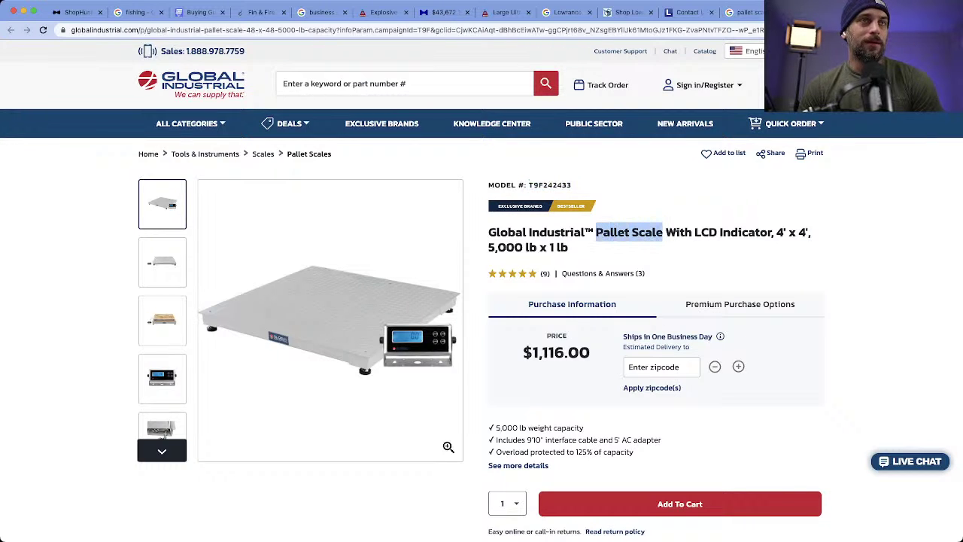
key("super+c")
key("super+t")
key("super+v")
key("Return")
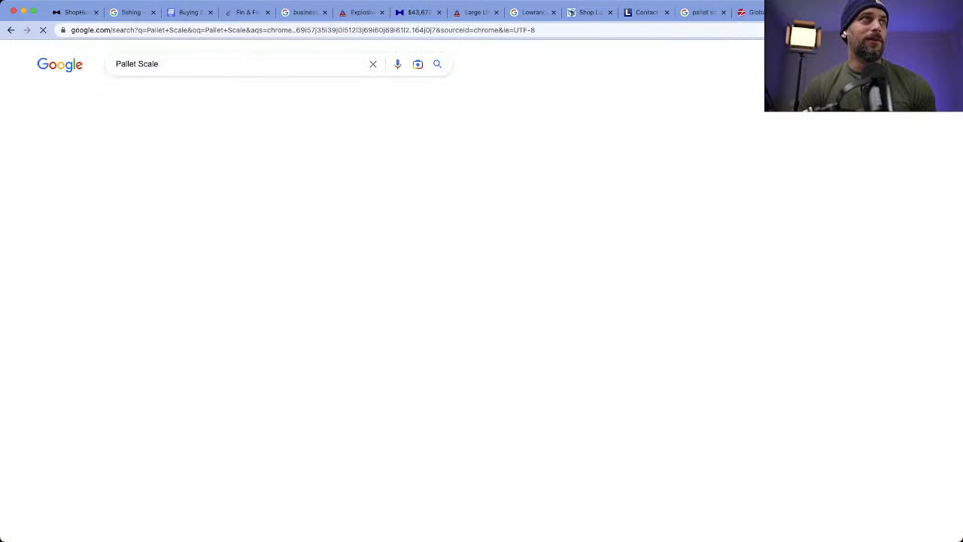
scroll(481, 301, "down", 1)
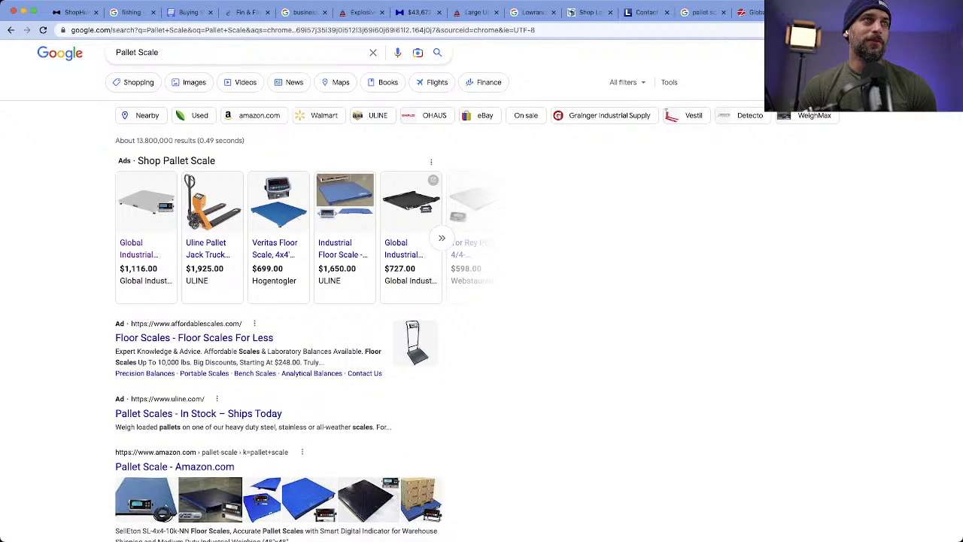
mouse_move(407, 200)
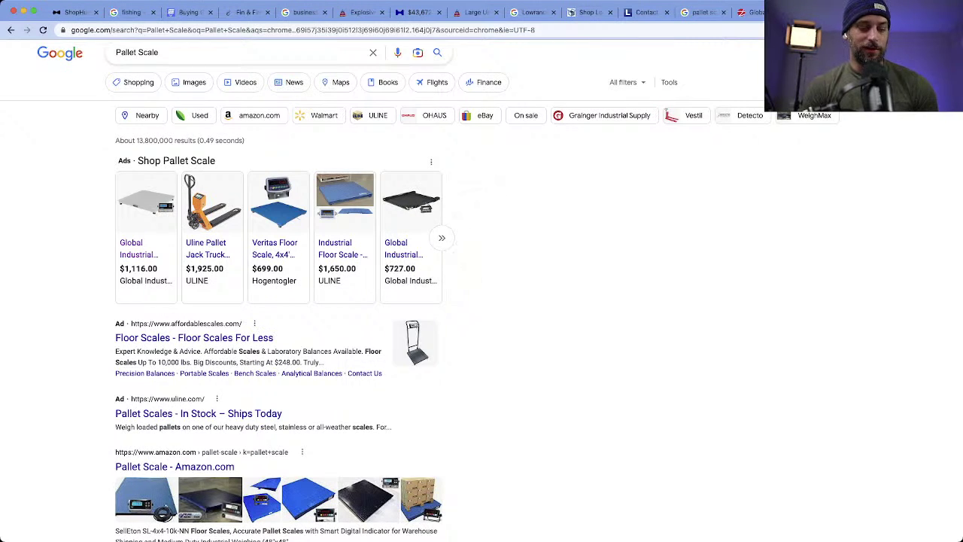
Step: Search Google for electric fireplaces in a new tab
key("super+t")
type("fire")
key("super+a")
type("electri c fire")
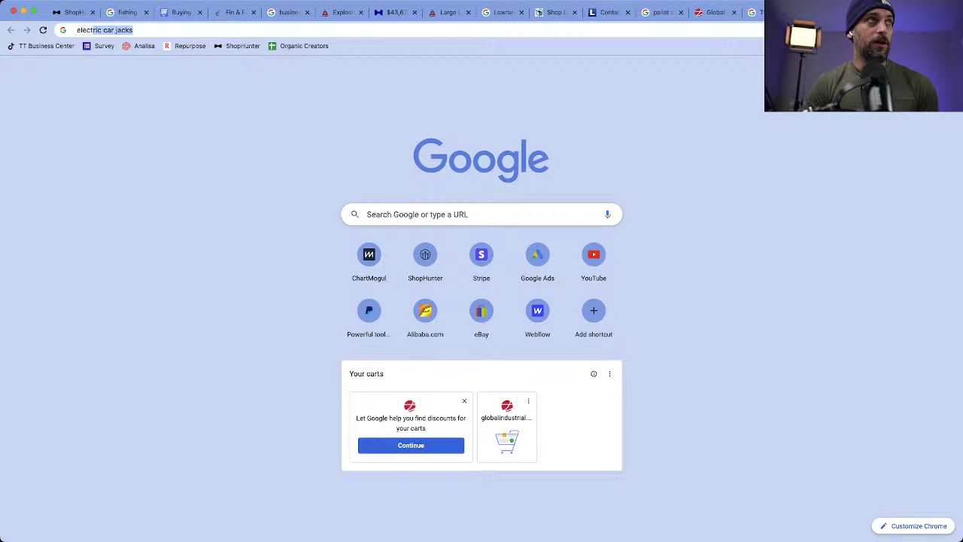
type("places")
key("Return")
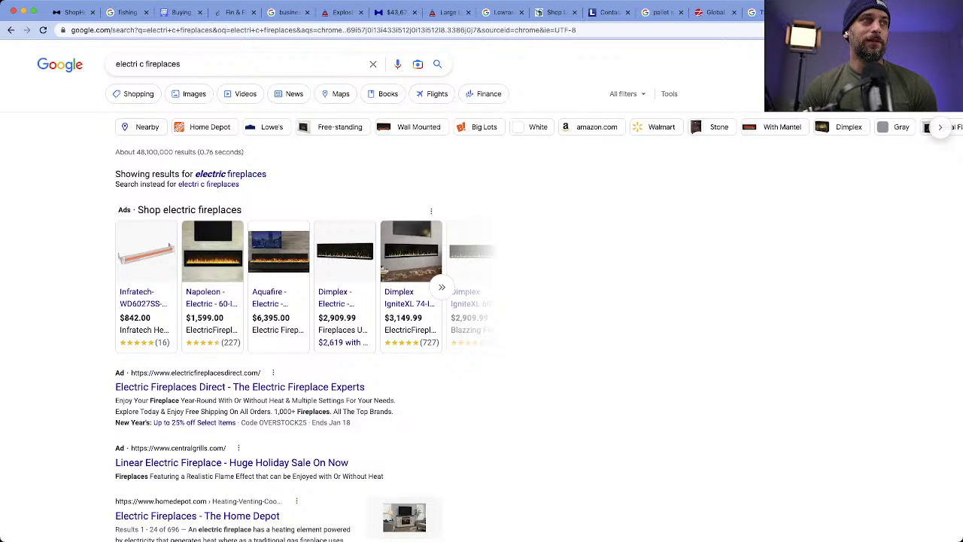
Step: Open the advertised Infratech WD6027SS dual element 6000 watt electric patio heater from the electric fireplace shopping ads
mouse_move(151, 256)
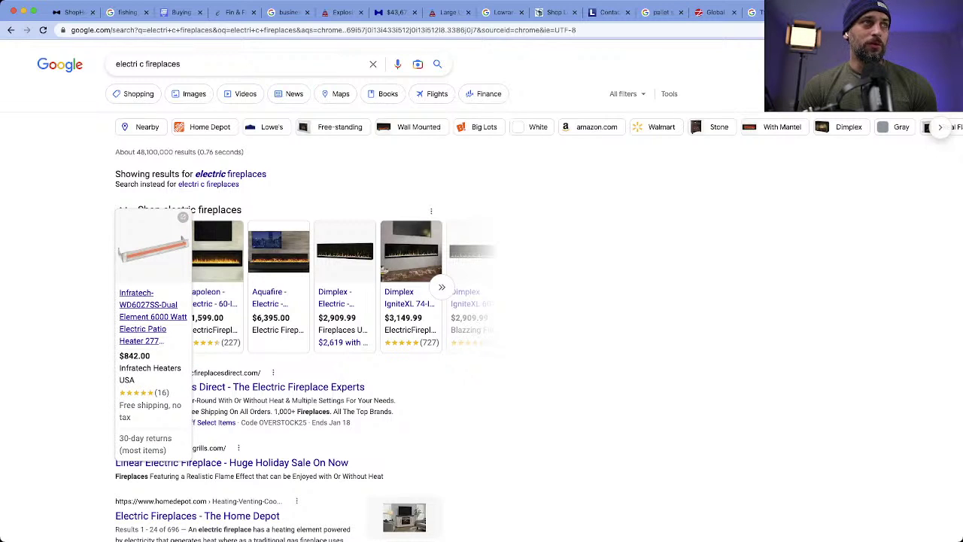
mouse_move(213, 252)
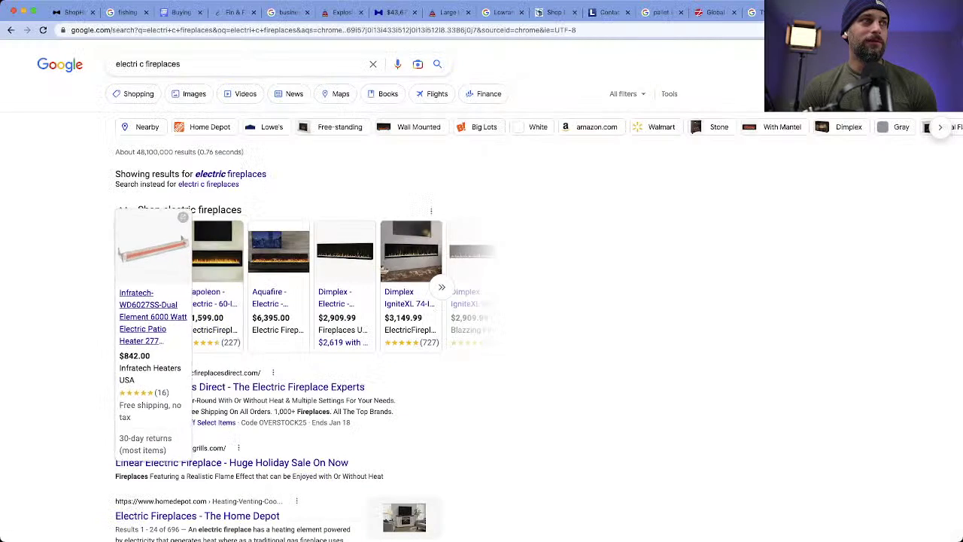
left_click(183, 217)
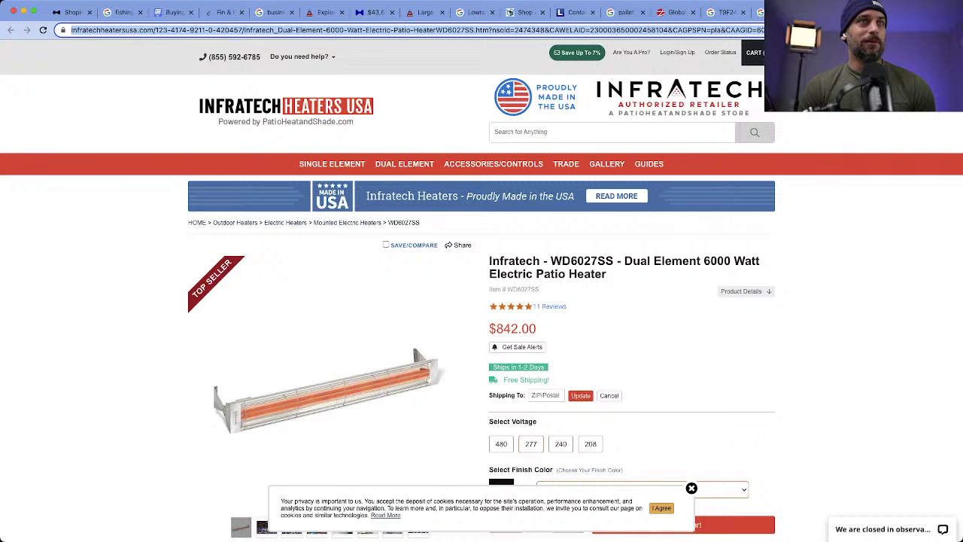
Step: Highlight the brand name Infratech and the model number WD6027SS in the heater's title and item number
double_click(582, 261)
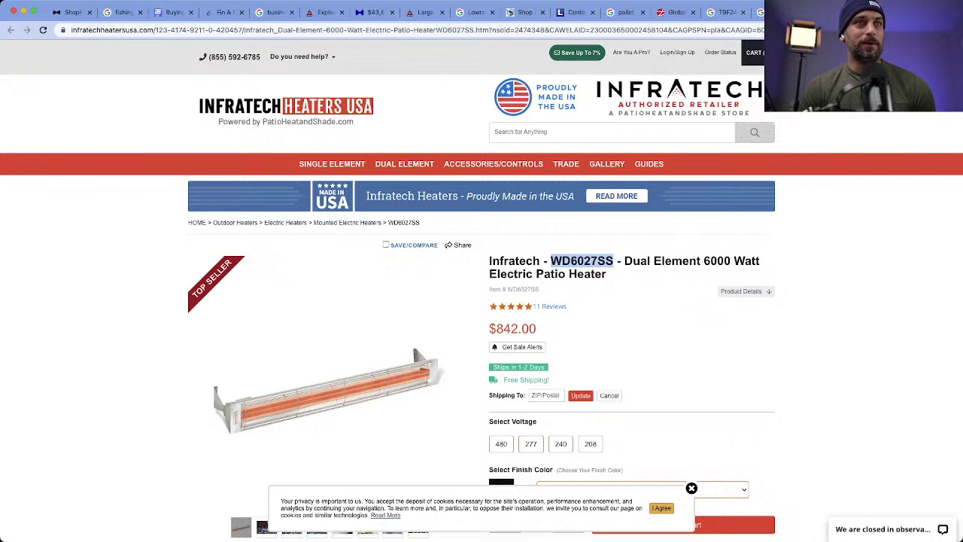
left_click(582, 261)
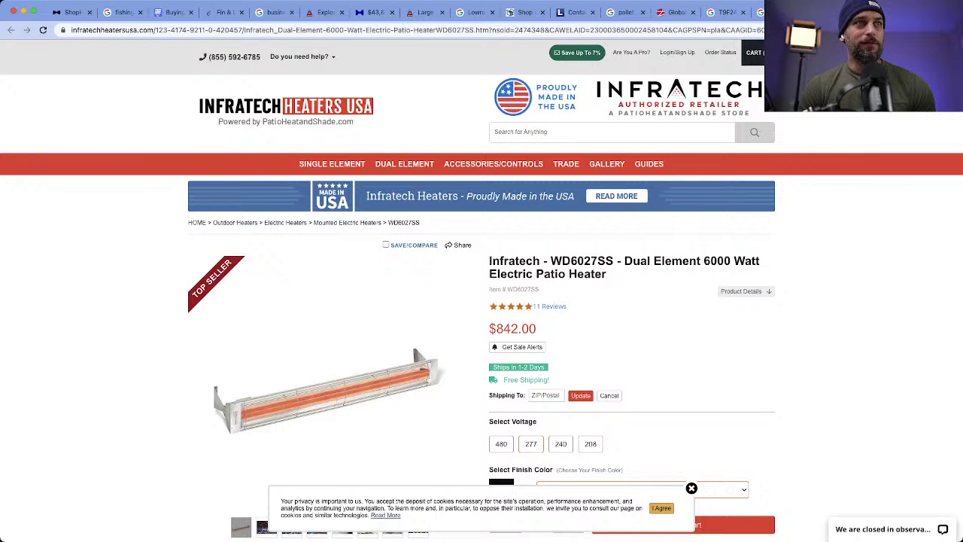
left_click_drag(489, 261, 540, 261)
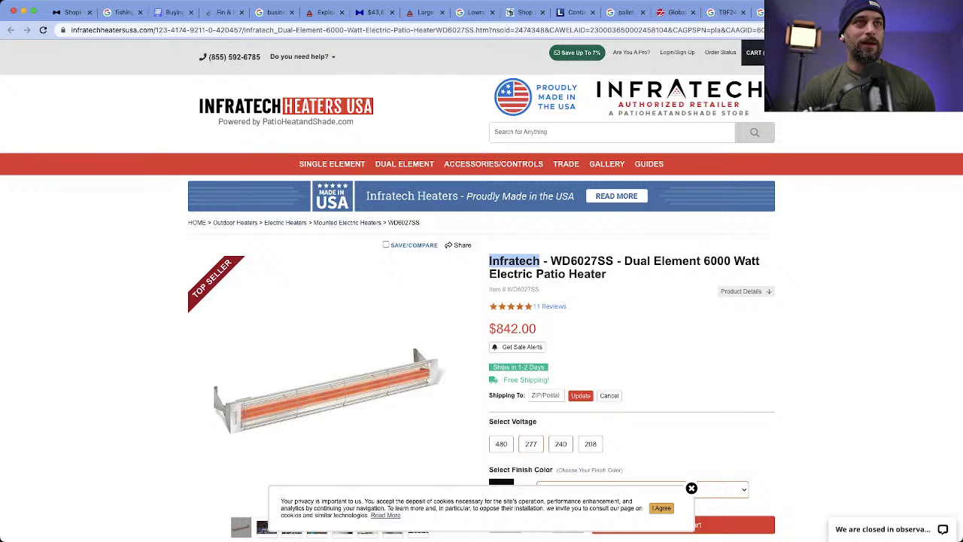
left_click_drag(550, 261, 613, 261)
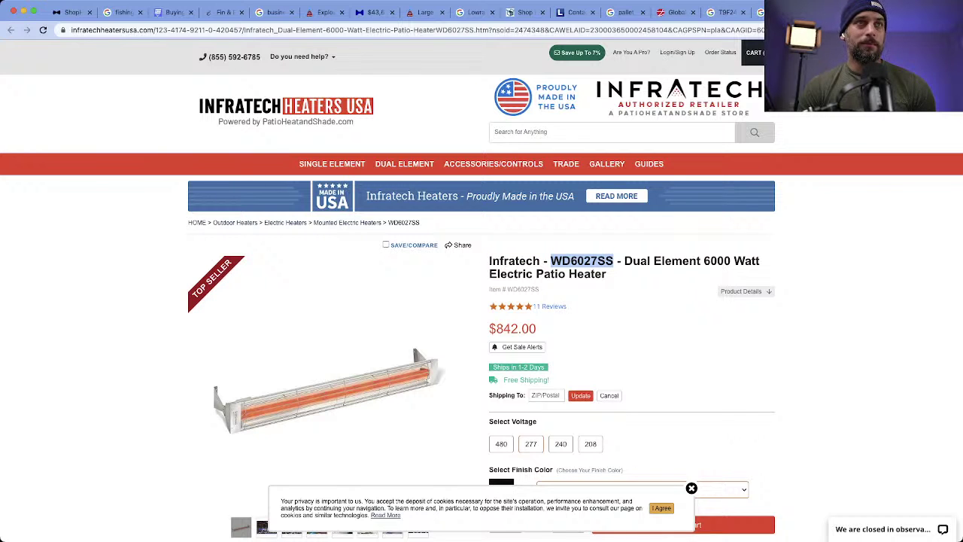
left_click(611, 261)
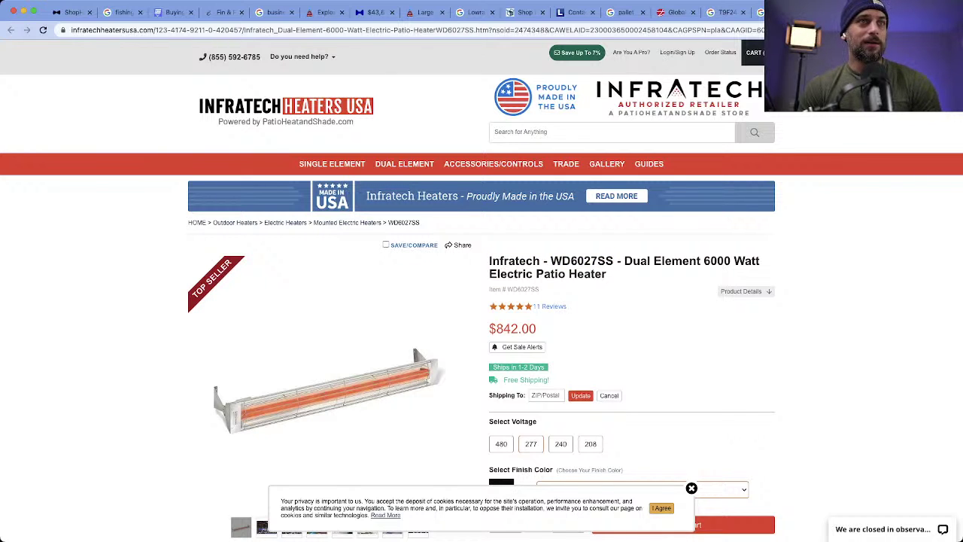
double_click(523, 289)
scroll(481, 301, "down", 1)
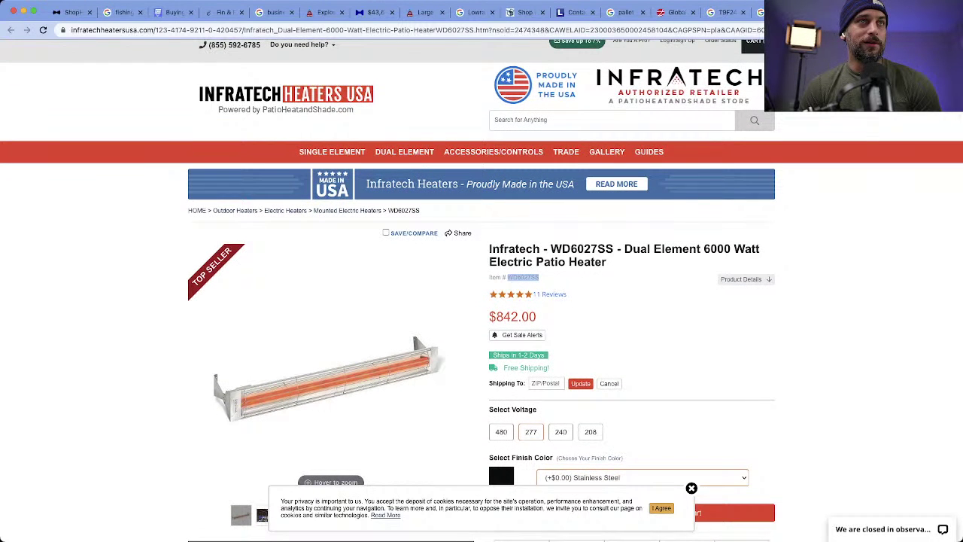
left_click(602, 289)
Step: Look through the Infratech heater's description, specifications, video and customer reviews
scroll(602, 290, "down", 1)
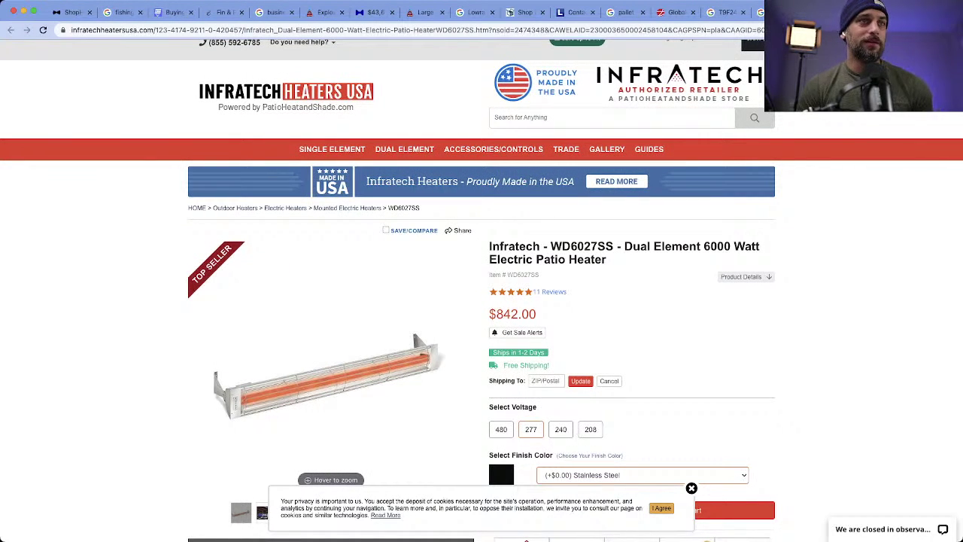
scroll(481, 290, "down", 1)
scroll(481, 289, "down", 10)
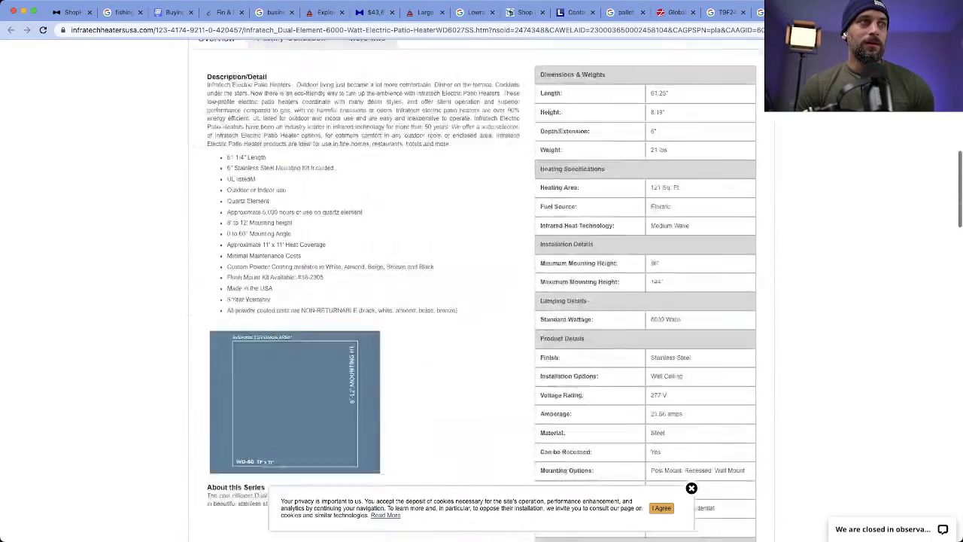
scroll(482, 290, "down", 4)
scroll(482, 289, "down", 2)
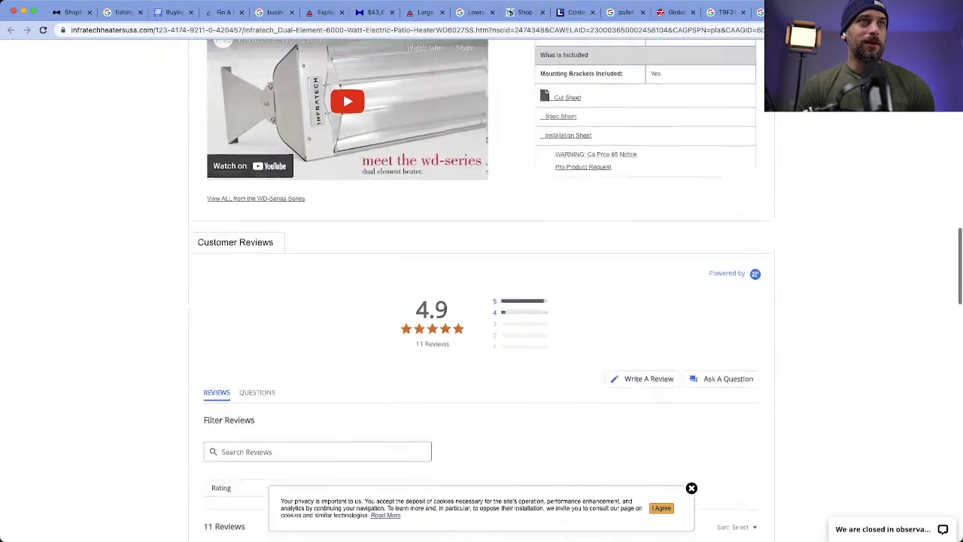
Step: Highlight model number WD6027SS in the Infratech heater's title and review the product page's price, voltage options, video and overview
scroll(481, 290, "up", 6)
scroll(482, 290, "up", 15)
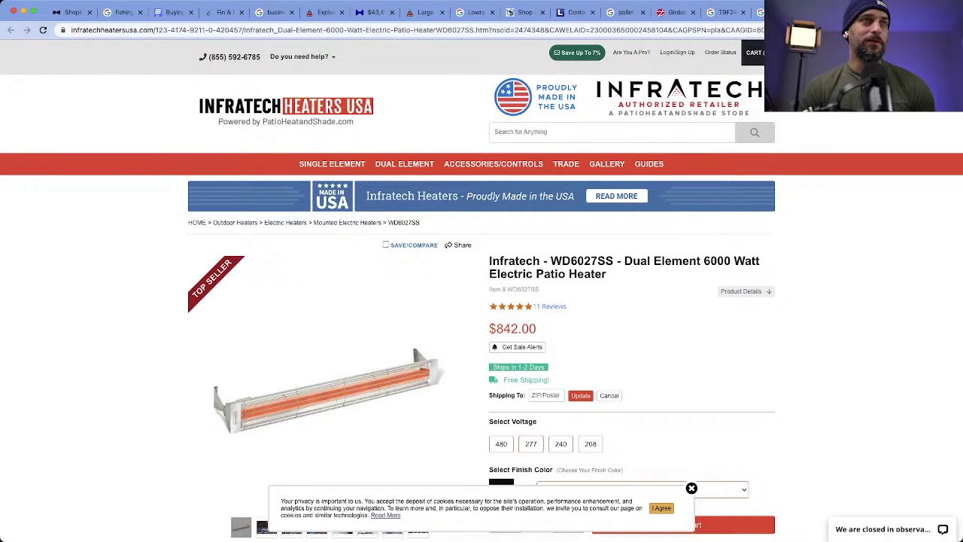
double_click(582, 260)
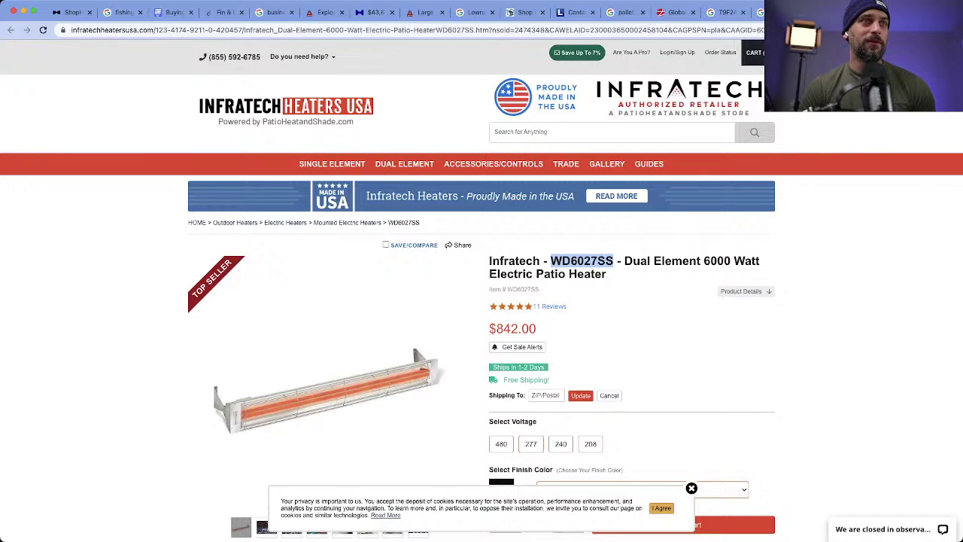
left_click(582, 261)
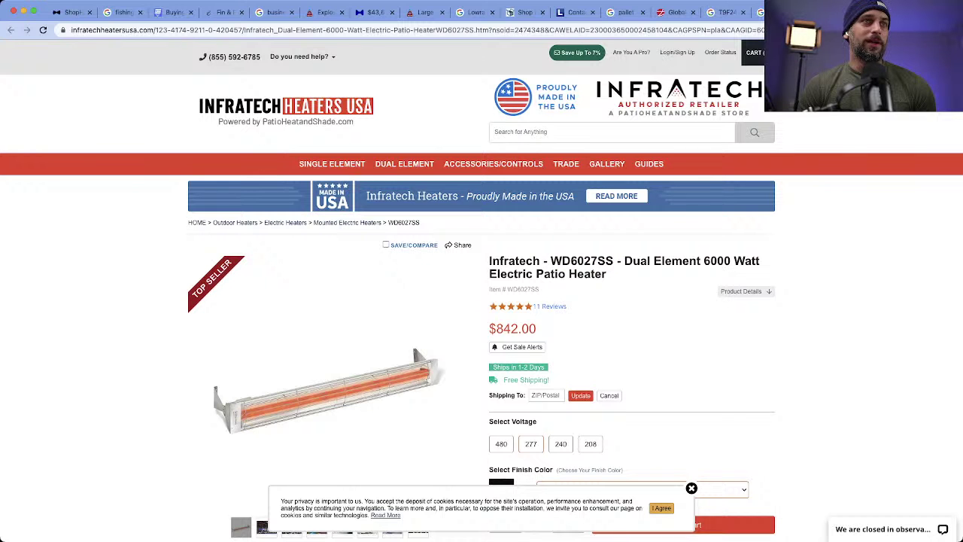
scroll(482, 301, "down", 3)
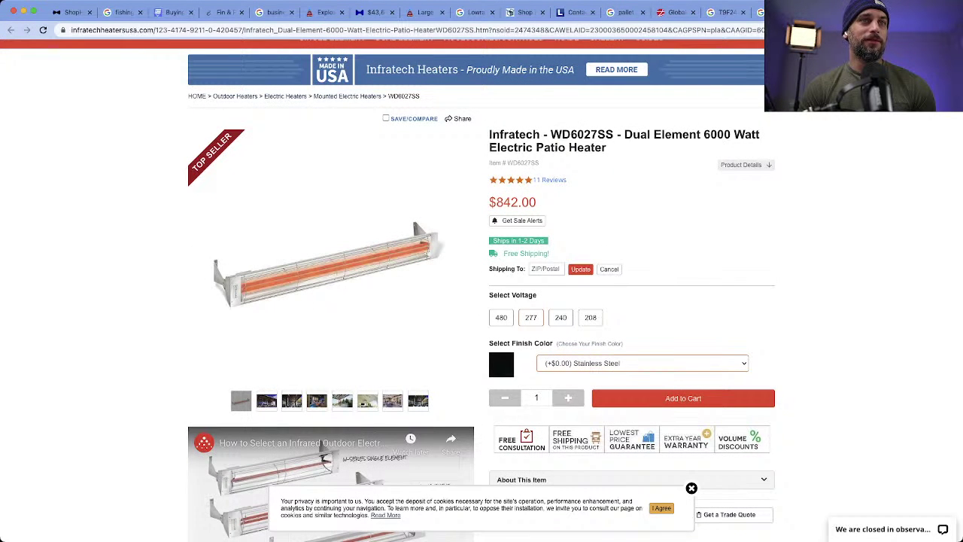
scroll(482, 301, "down", 5)
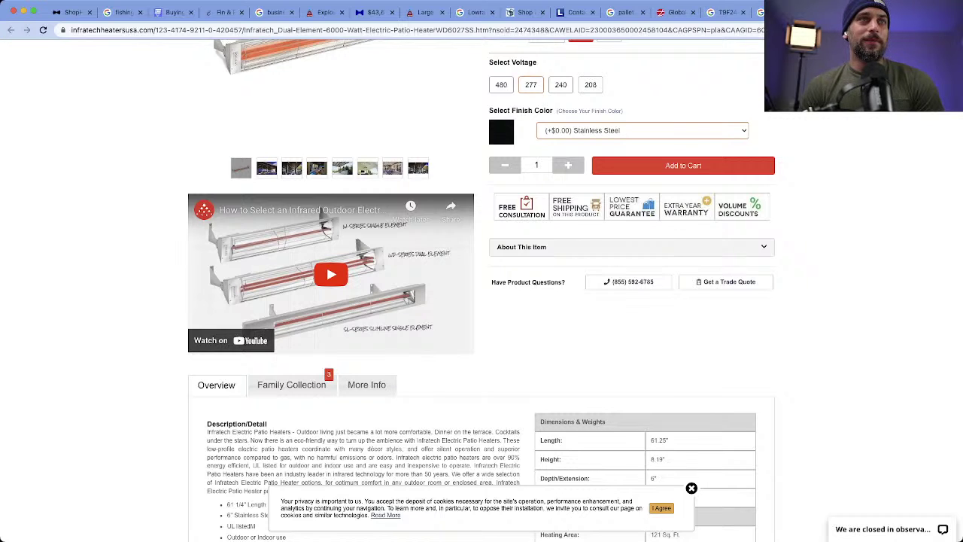
scroll(481, 290, "up", 5)
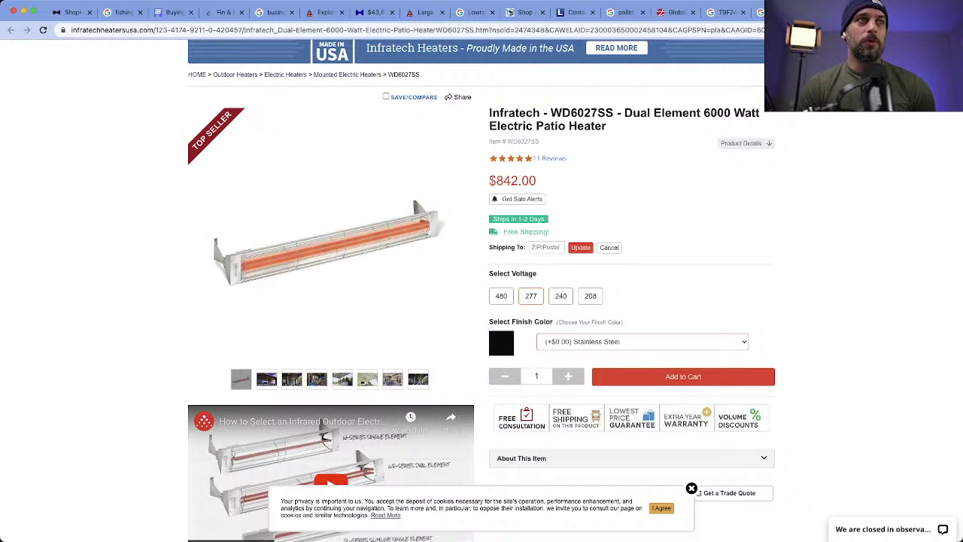
Step: Return to the electric fireplace results and open the Infratech, Napoleon, Aquafire and Dimplex IgniteXL 60" shopping ads in new tabs
key("super+bracketleft")
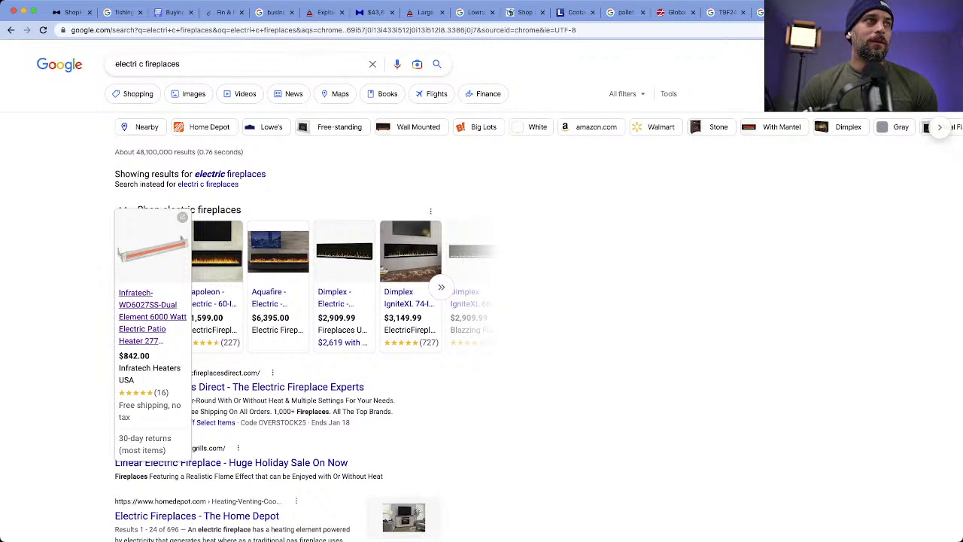
right_click(153, 317)
left_click(173, 325)
right_click(211, 318)
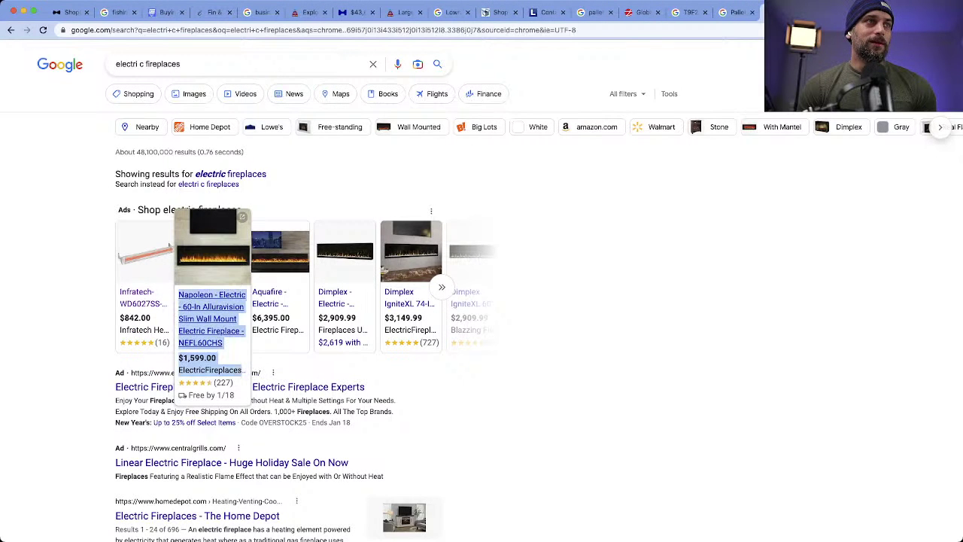
left_click(232, 326)
right_click(278, 318)
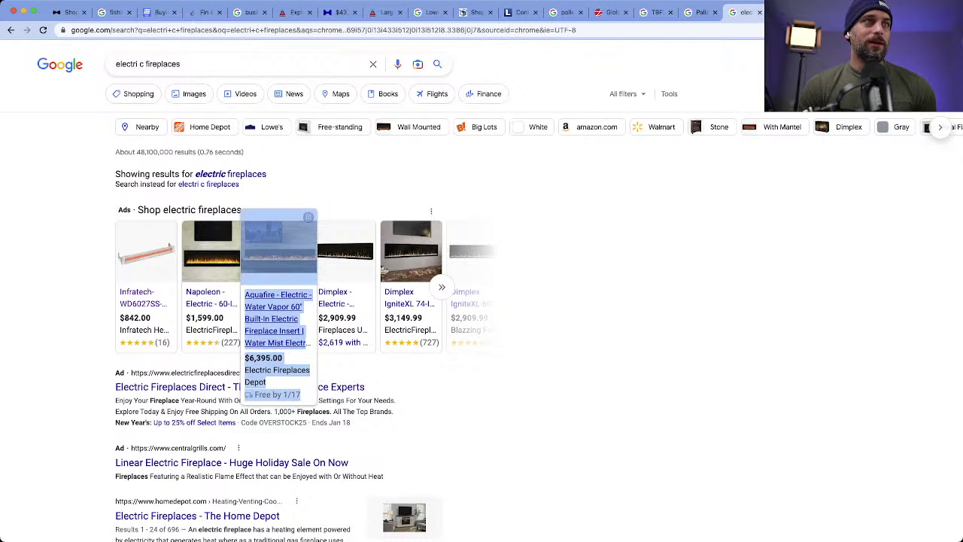
left_click(298, 325)
right_click(344, 311)
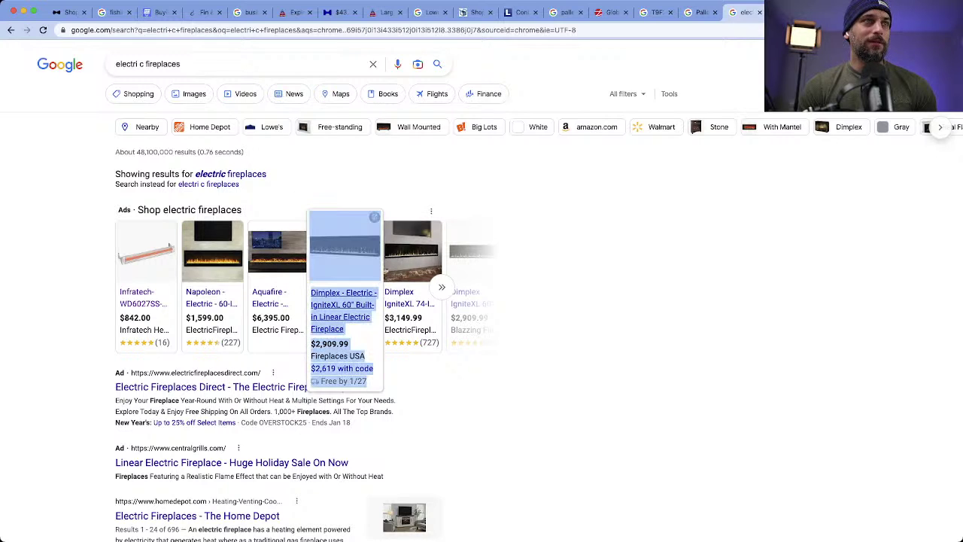
left_click(365, 318)
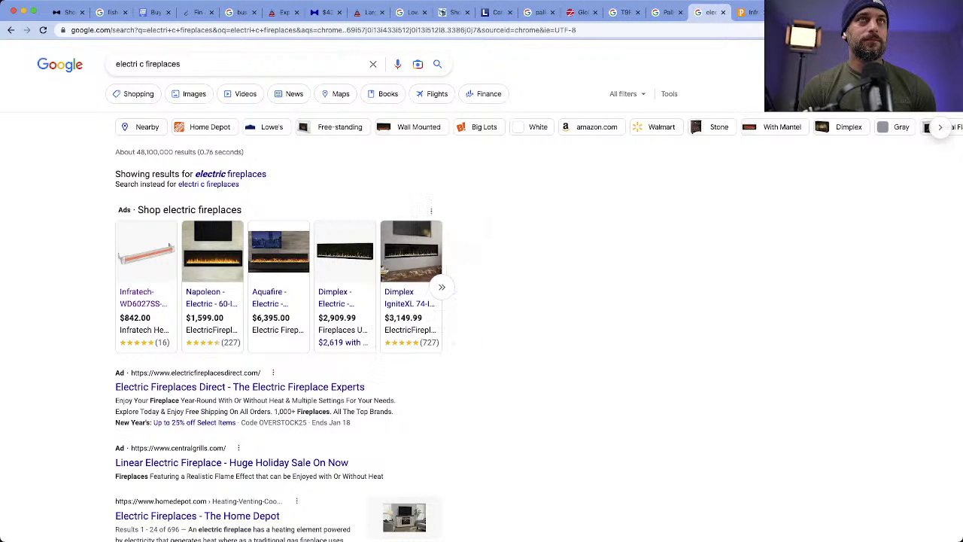
left_click(748, 12)
key("ctrl+shift+Tab")
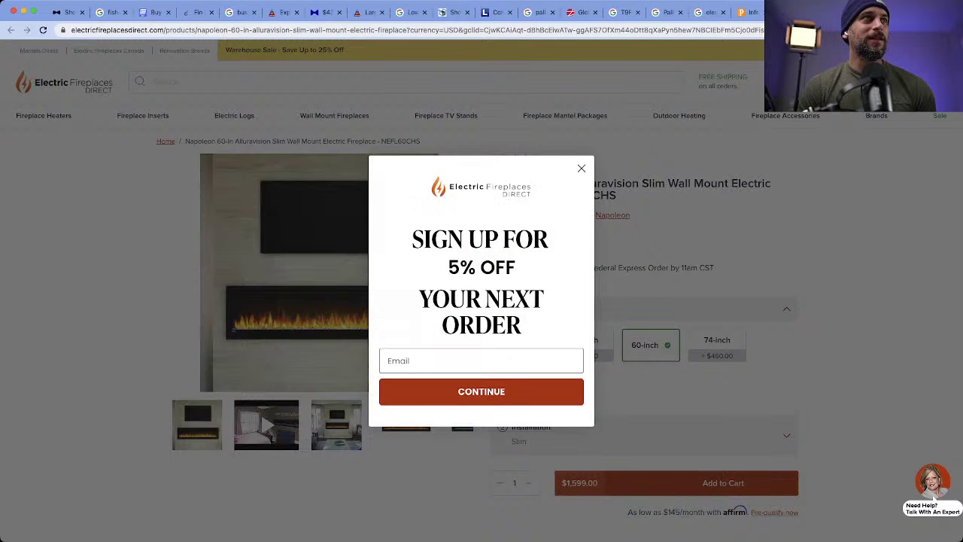
left_click(68, 12)
key("super+a")
type("https://www.electricfireplacesdirect.com/")
key("Return")
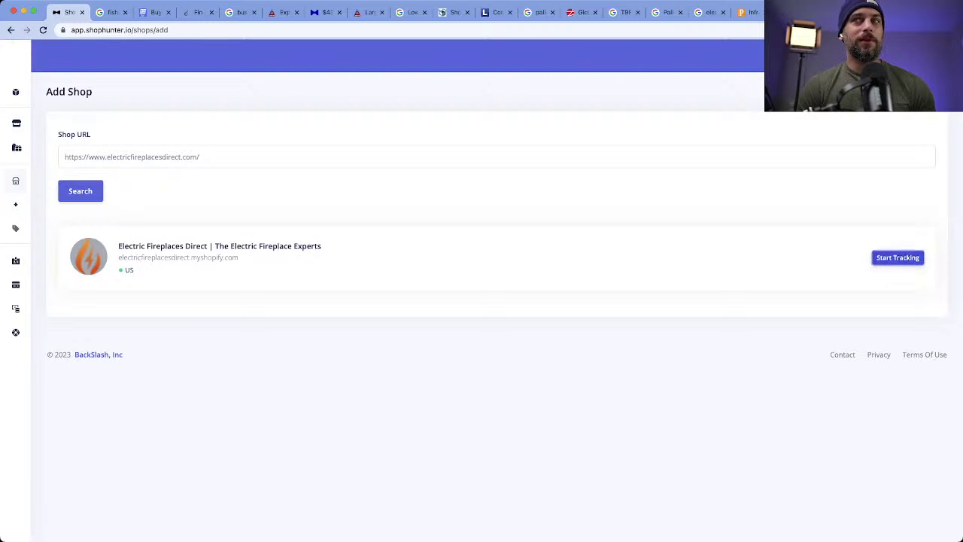
left_click(898, 257)
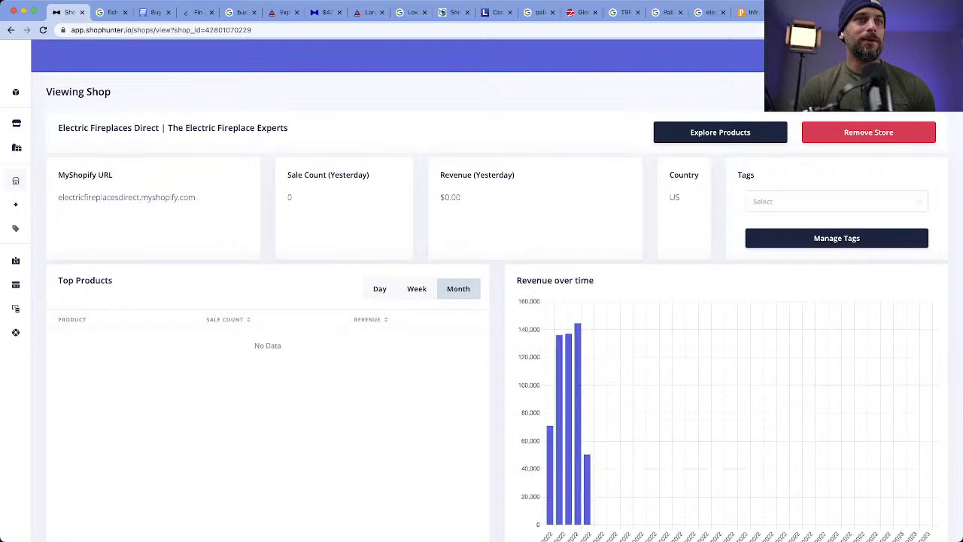
scroll(572, 331, "down", 1)
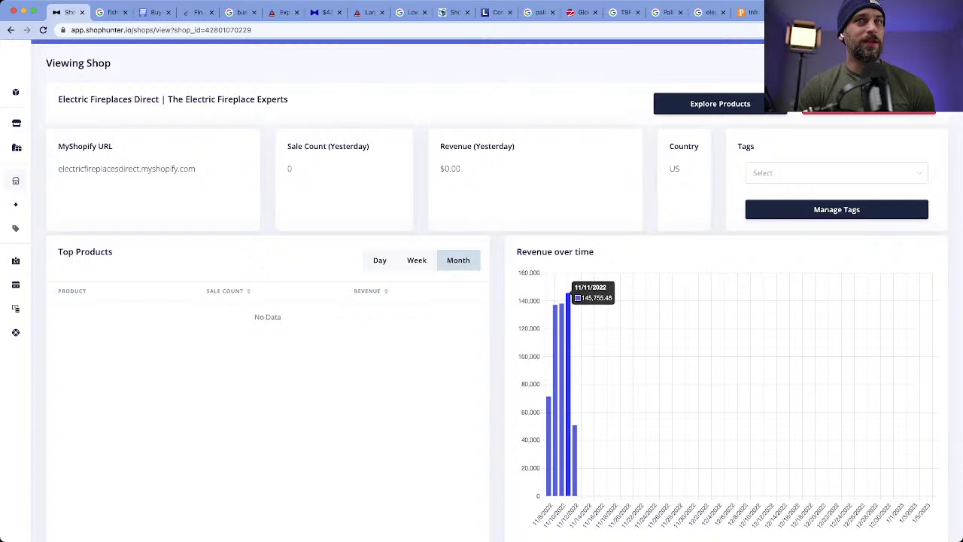
Step: Copy the store's MyShopify URL, electricfireplacesdirect.myshopify.com, and open it in a new tab
left_click_drag(195, 169, 58, 169)
key("super+c")
key("super+t")
key("super+v")
key("Return")
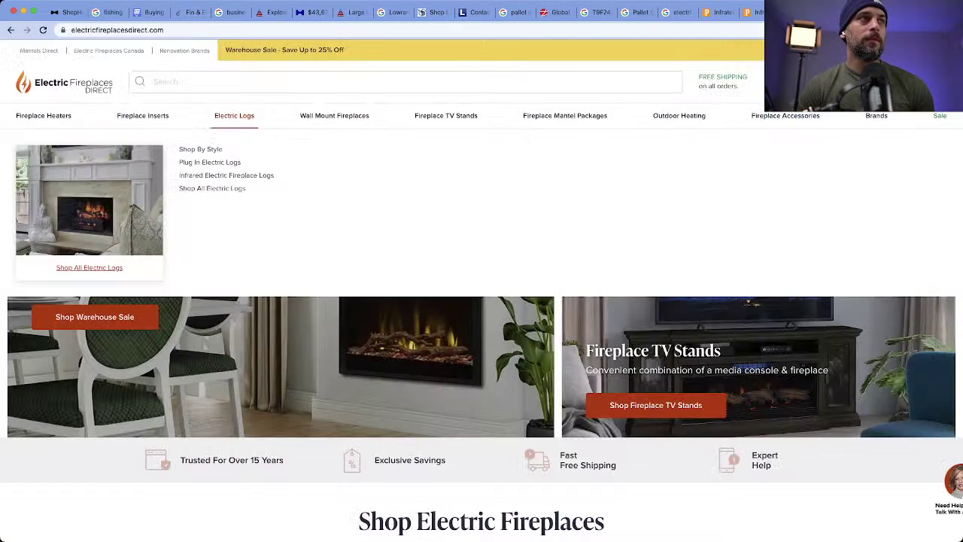
Step: Look through the Electric Fireplaces Direct homepage's categories, brands and best sellers, dismissing the discount sign-up popup
scroll(725, 353, "down", 5)
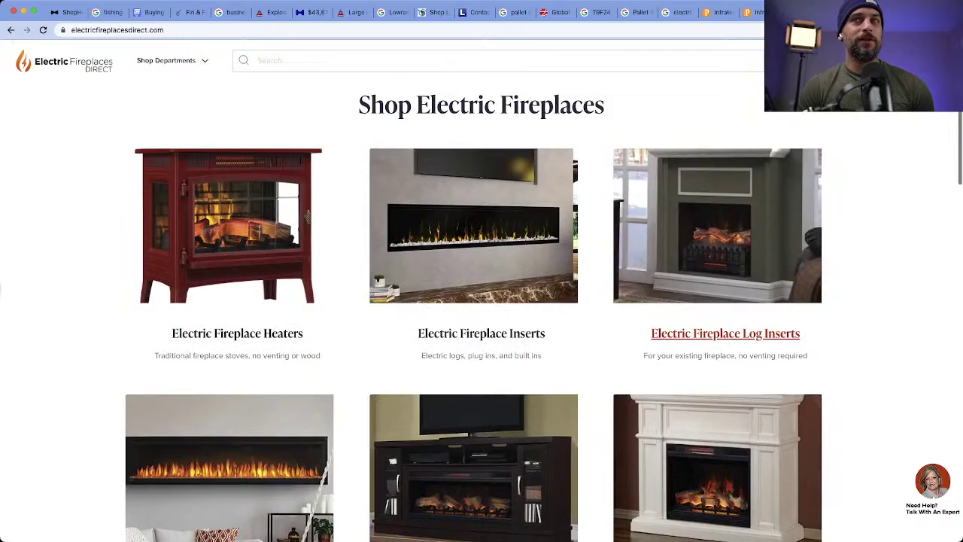
scroll(482, 301, "down", 3)
scroll(726, 377, "down", 7)
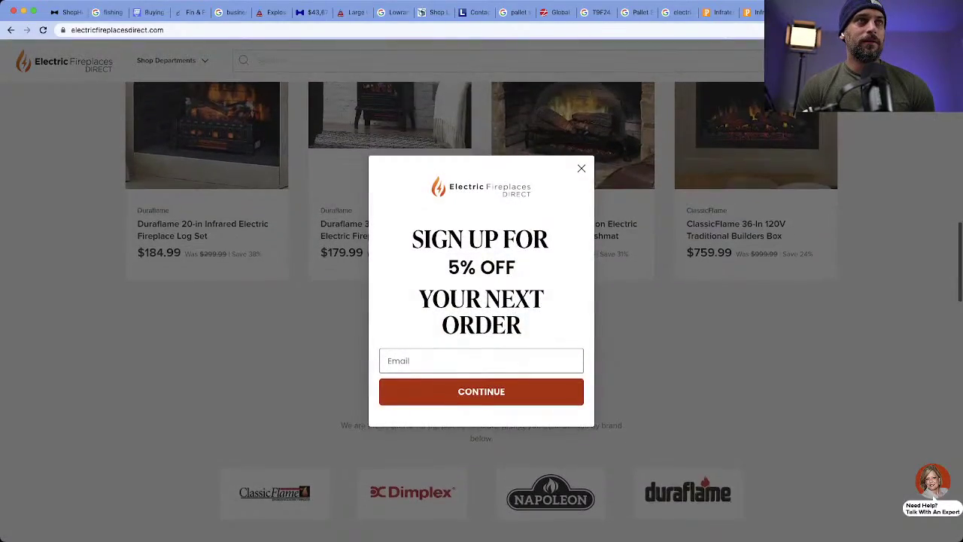
left_click(801, 258)
scroll(801, 258, "up", 3)
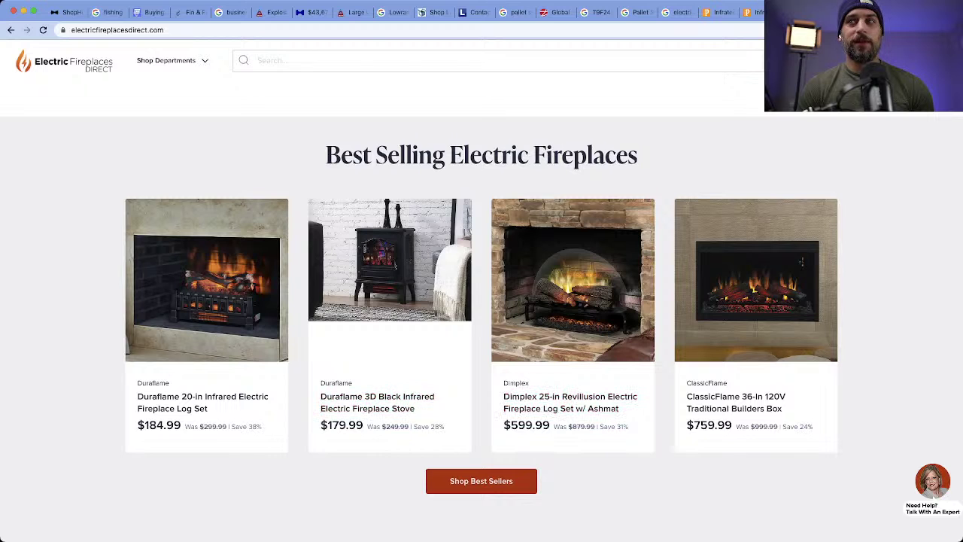
Step: Search Google for duraflame in a new tab and open the brand's official website
key("super+t")
type("duraflame")
key("Return")
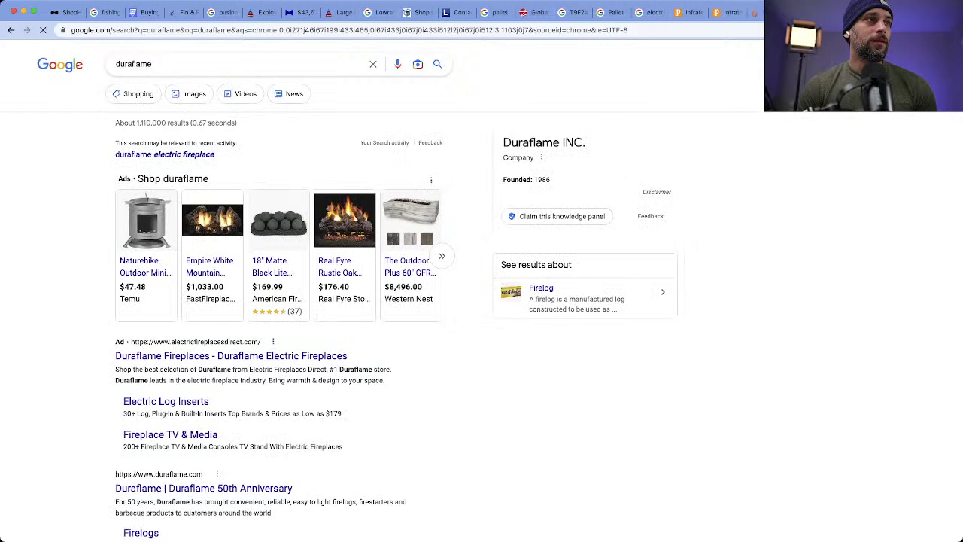
scroll(203, 386, "down", 2)
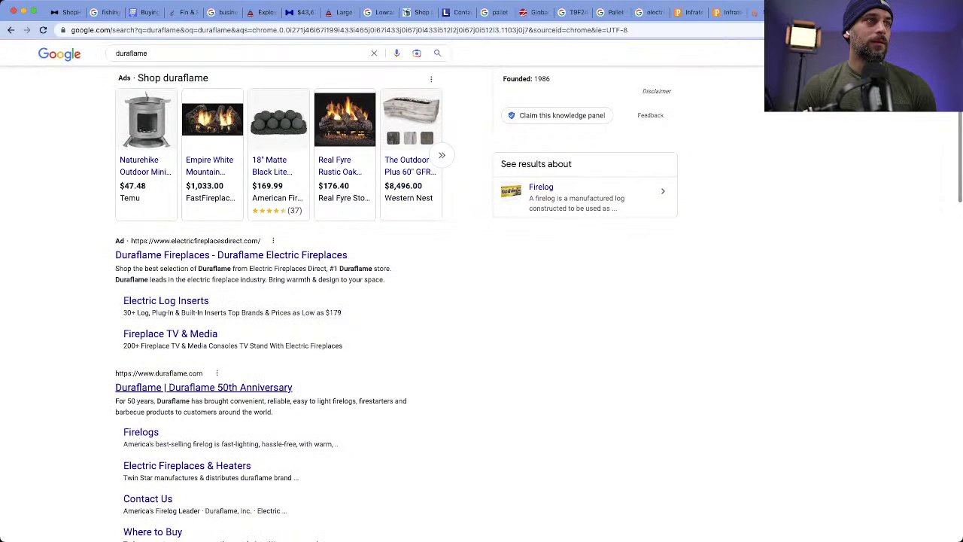
left_click(203, 386)
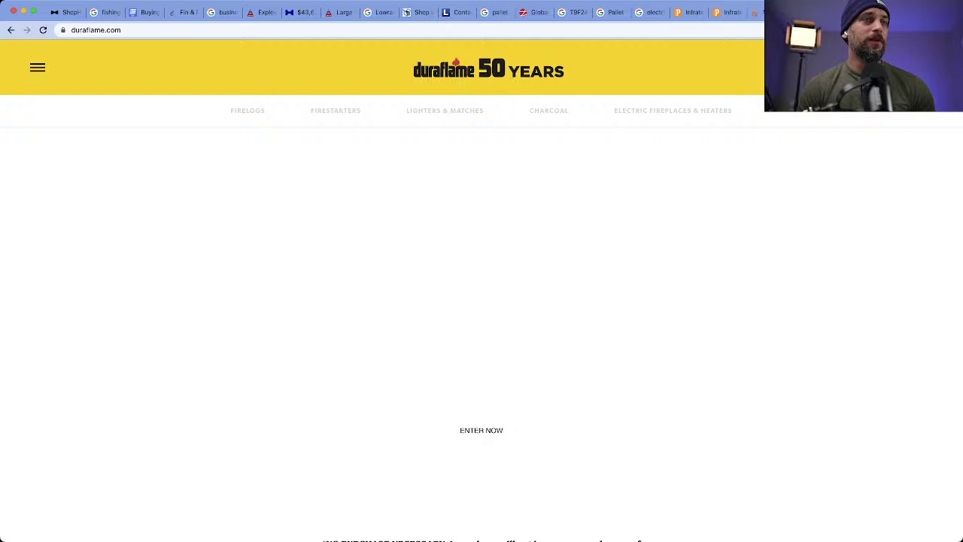
Step: Open Duraflame's Contact Us page and examine its wholesale contact details and message form
scroll(481, 335, "down", 15)
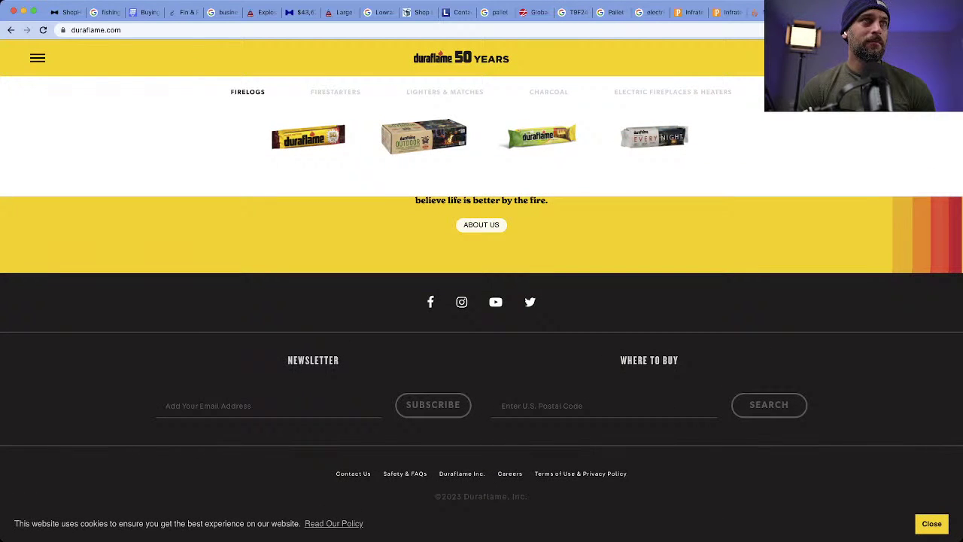
left_click(354, 474)
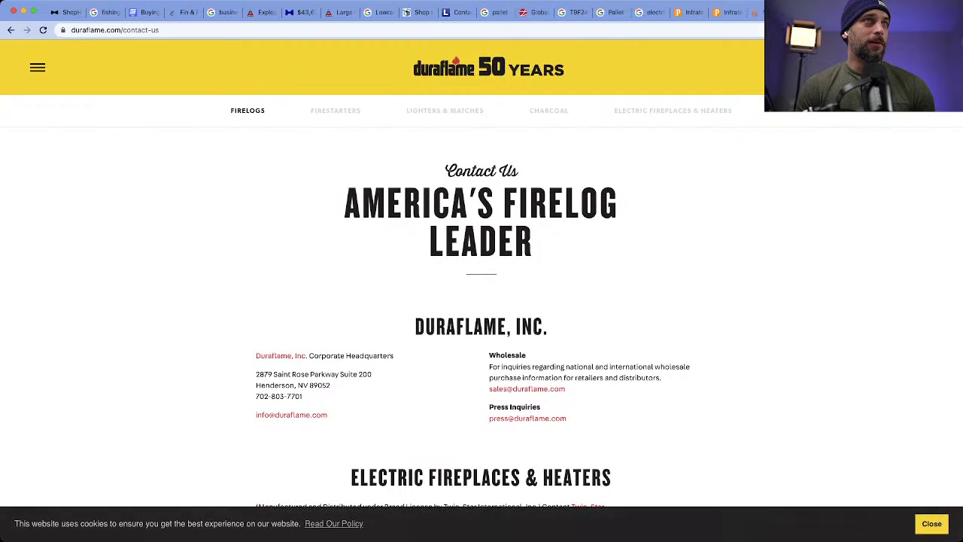
scroll(482, 301, "down", 10)
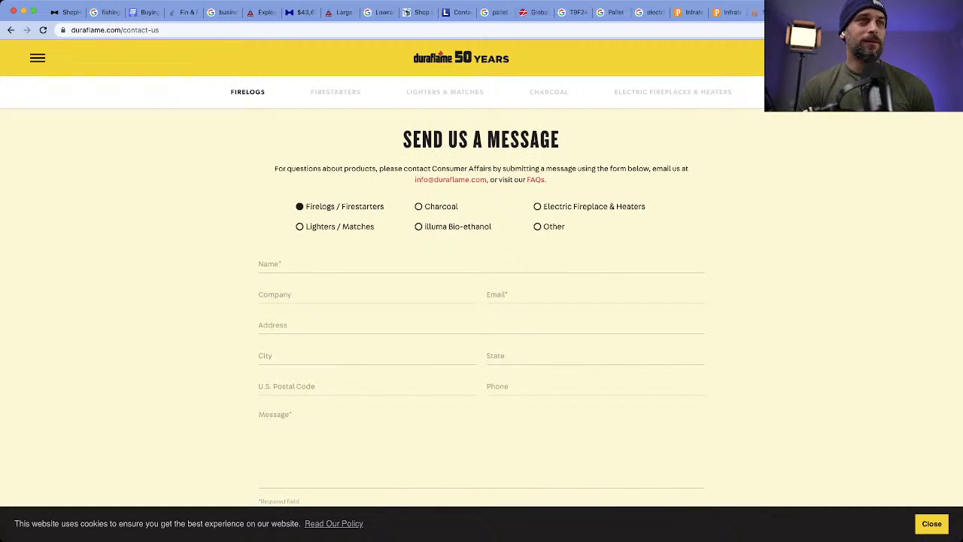
scroll(482, 301, "up", 10)
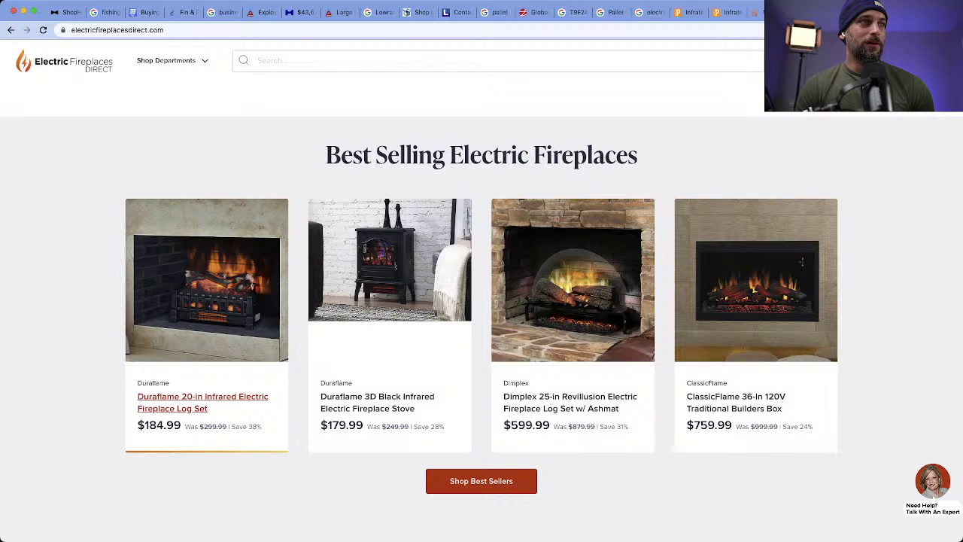
Step: Open the best-selling Duraflame 20-in Infrared Electric Fireplace Log Set and examine its model number DFI030ARU and product description
left_click(202, 402)
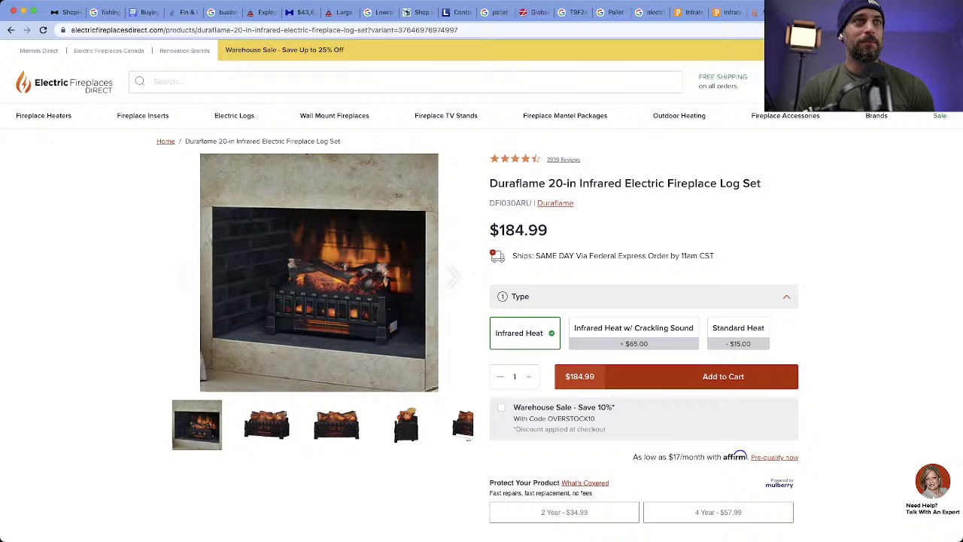
left_click_drag(535, 204, 489, 203)
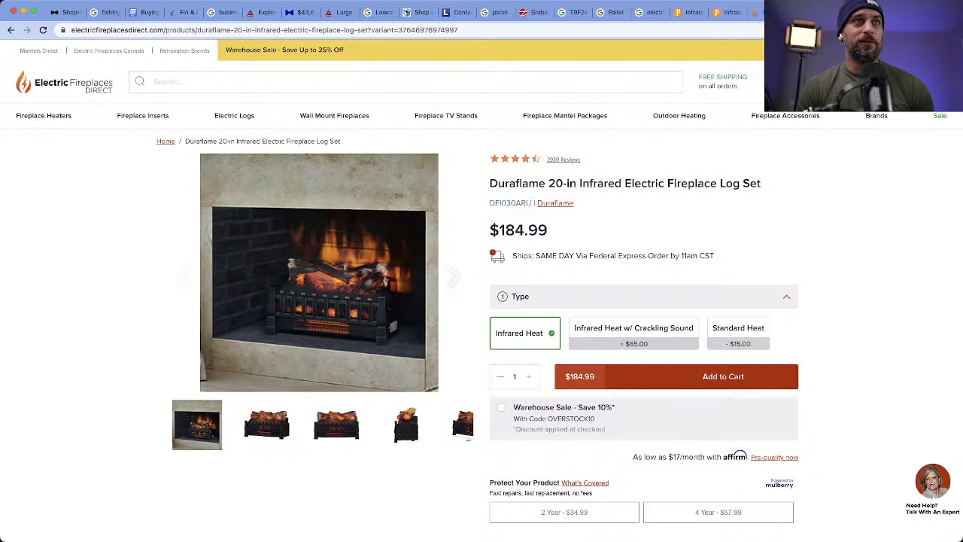
scroll(403, 407, "down", 10)
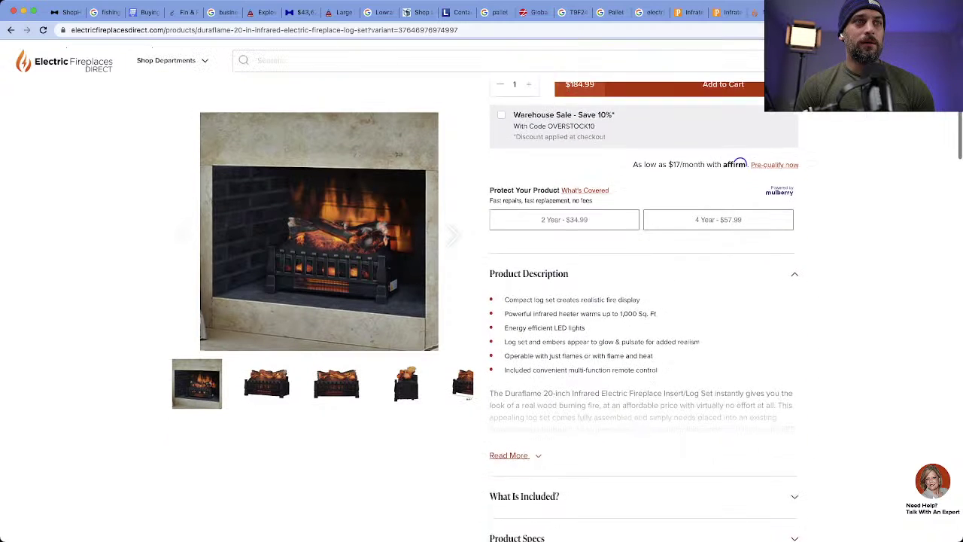
scroll(403, 366, "down", 5)
scroll(404, 366, "up", 5)
scroll(403, 366, "up", 5)
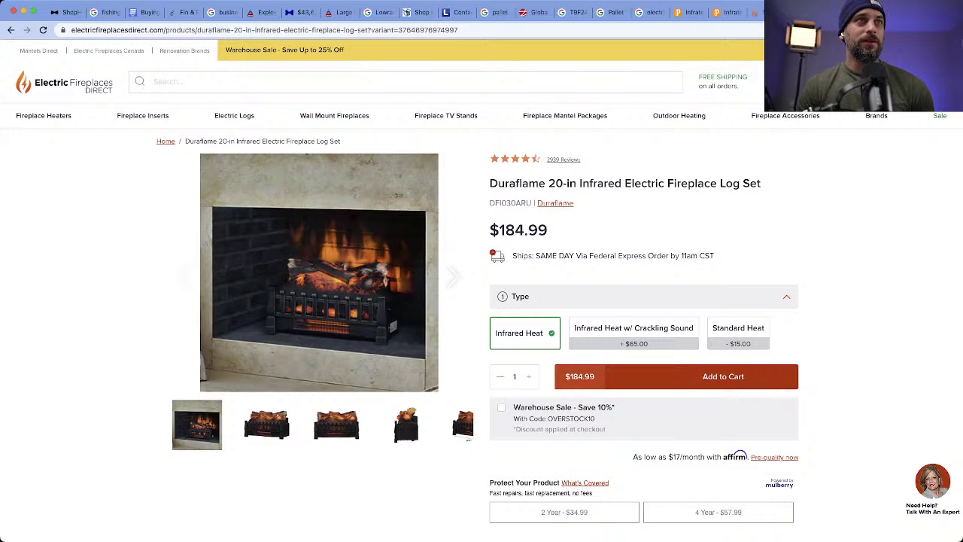
Step: Highlight "Infrared Electric Fireplace" and the brand name Duraflame in the log set's title, and return to Duraflame's contact page
left_click_drag(578, 182, 665, 183)
left_click_drag(705, 183, 716, 183)
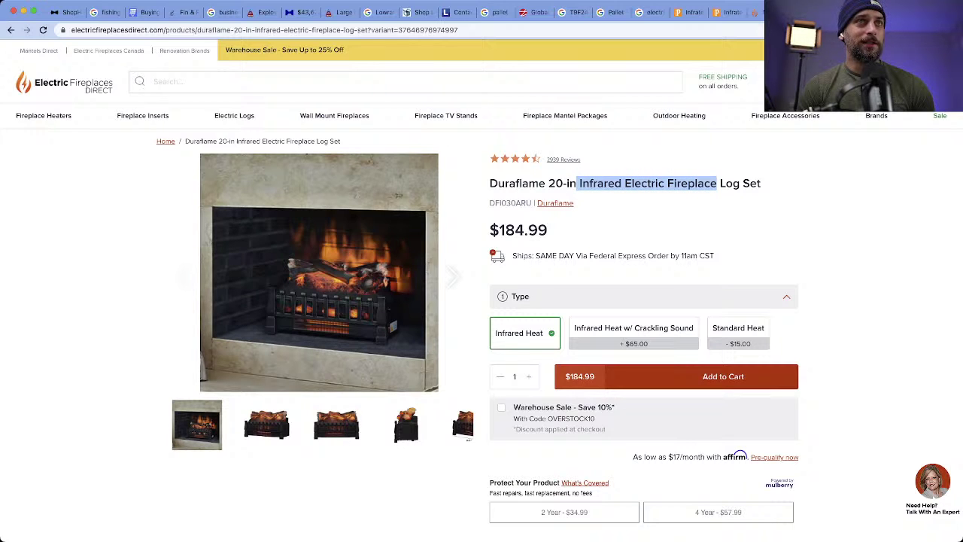
left_click(404, 407)
left_click_drag(622, 183, 590, 183)
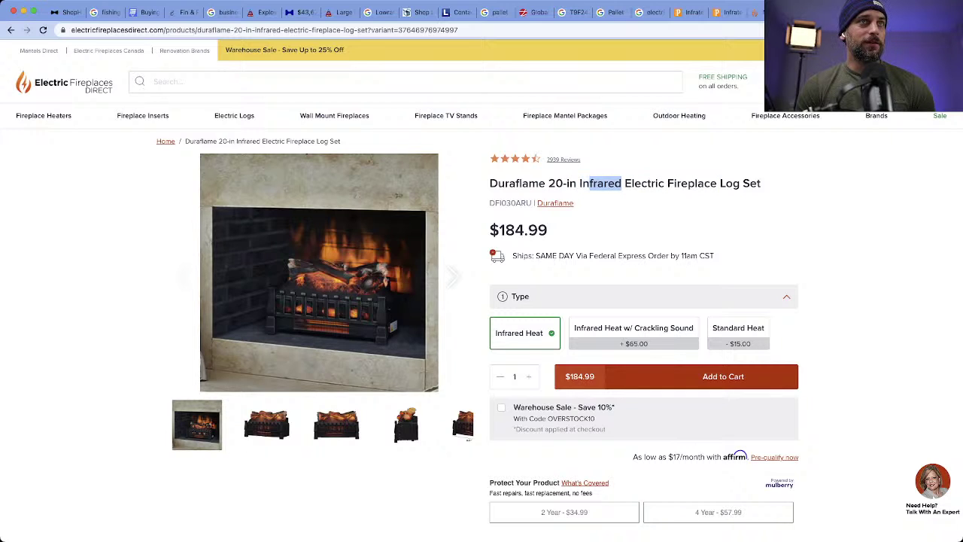
left_click(403, 408)
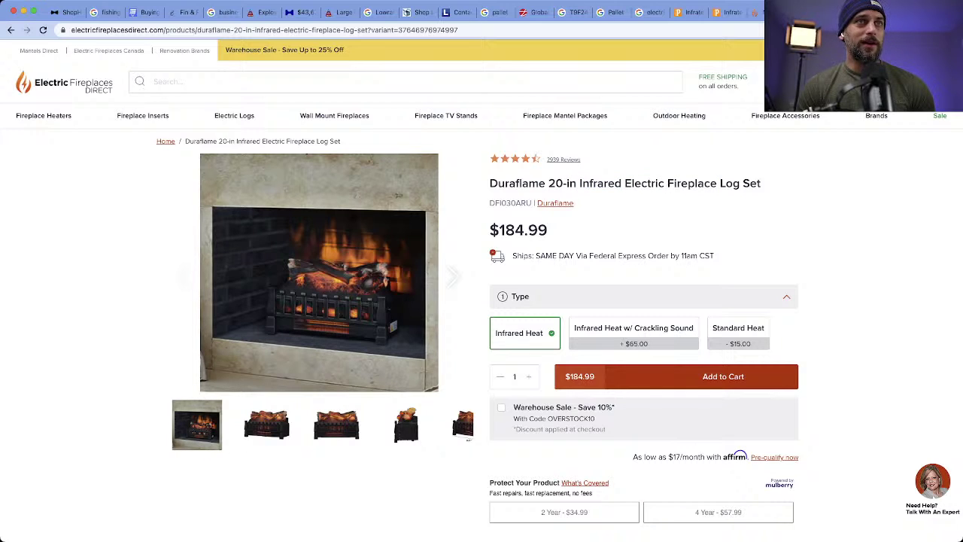
left_click_drag(580, 183, 716, 183)
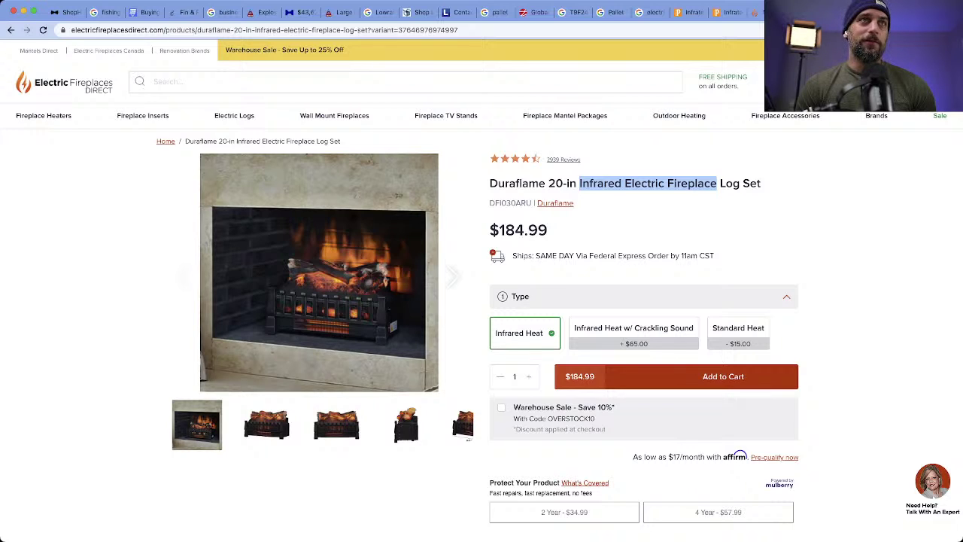
left_click(716, 184)
left_click_drag(546, 182, 490, 183)
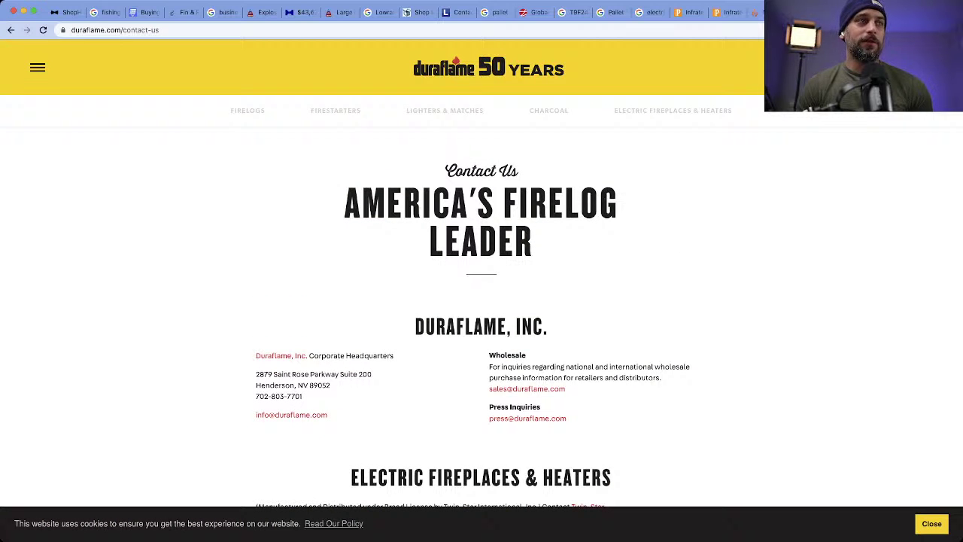
Step: Examine Duraflame's contact page, from the headquarters and wholesale details to the online store notice and message form
scroll(482, 310, "down", 1)
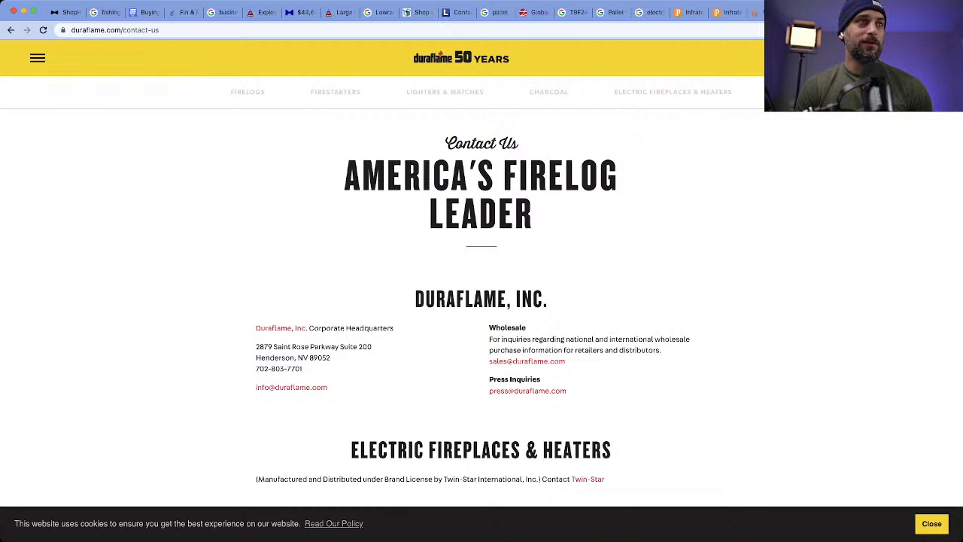
left_click_drag(256, 357, 331, 357)
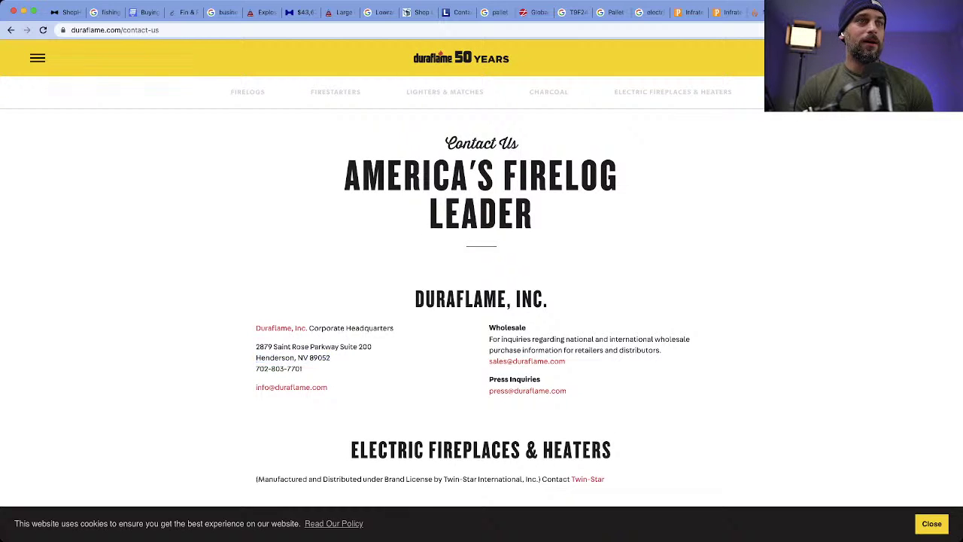
scroll(482, 300, "down", 5)
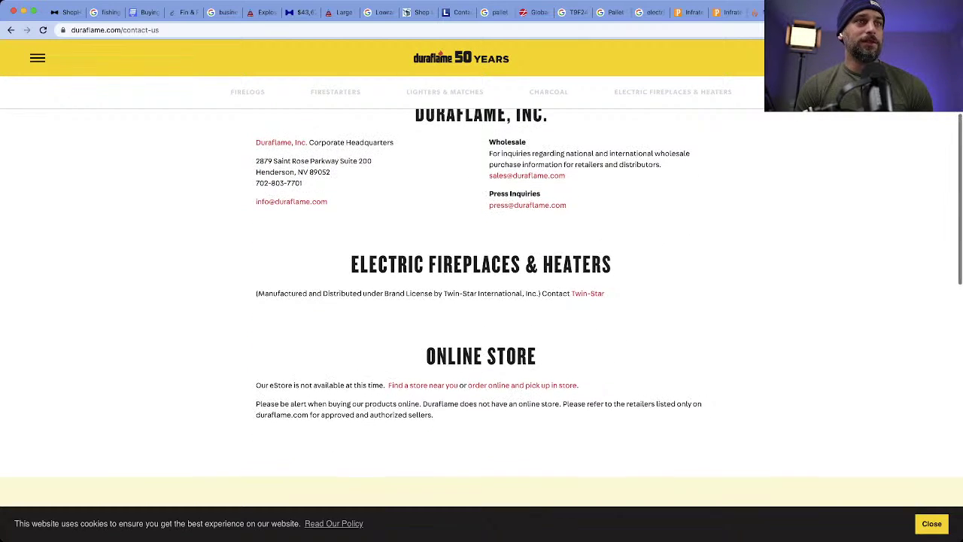
scroll(481, 301, "up", 5)
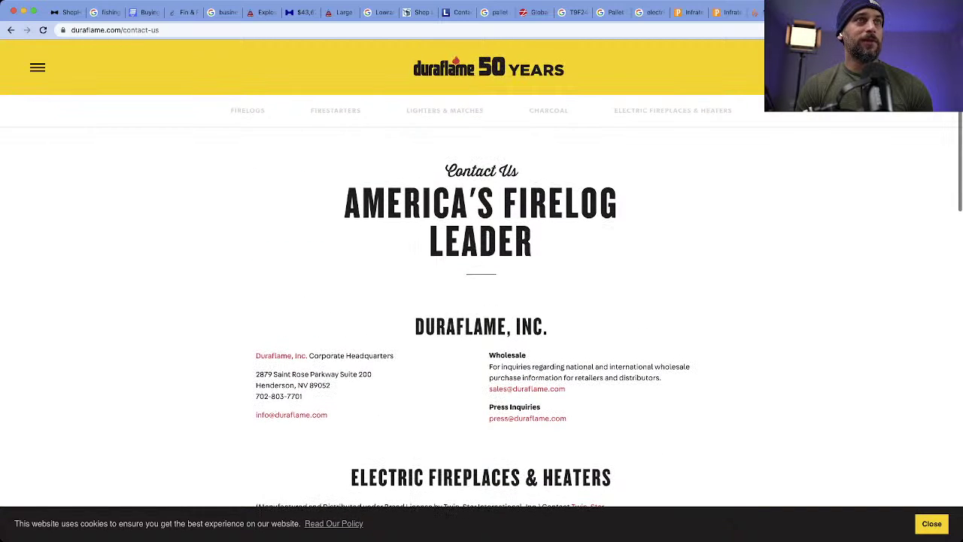
scroll(482, 301, "down", 15)
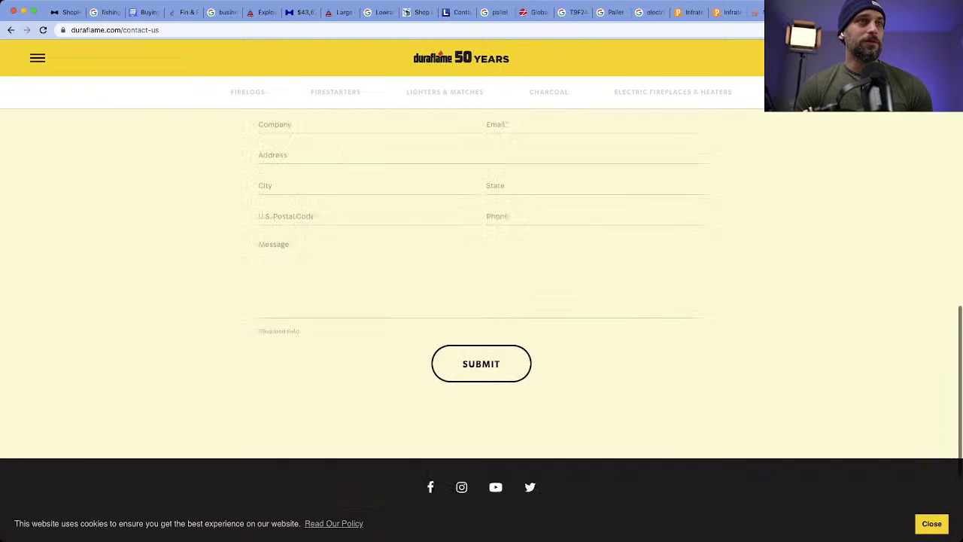
scroll(481, 300, "up", 15)
scroll(481, 301, "up", 3)
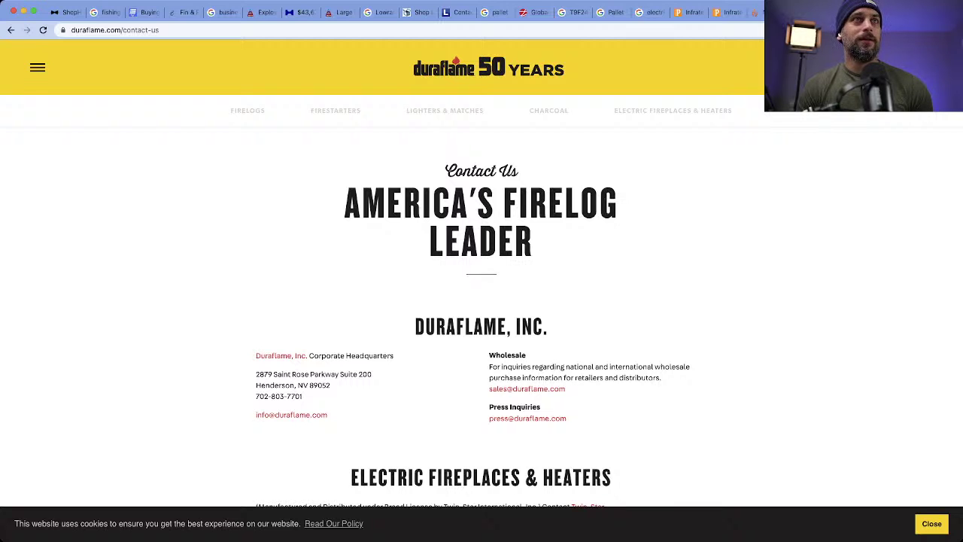
mouse_move(445, 111)
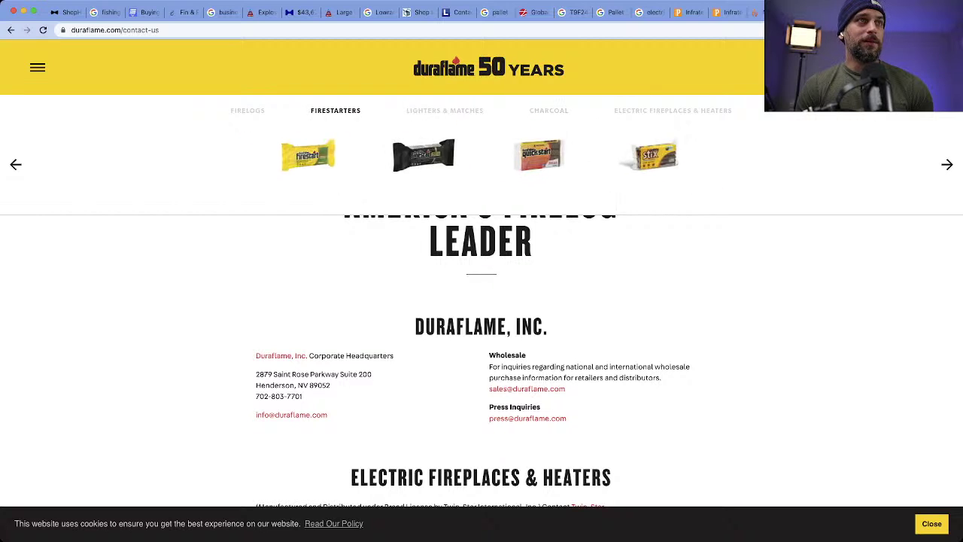
scroll(481, 301, "down", 6)
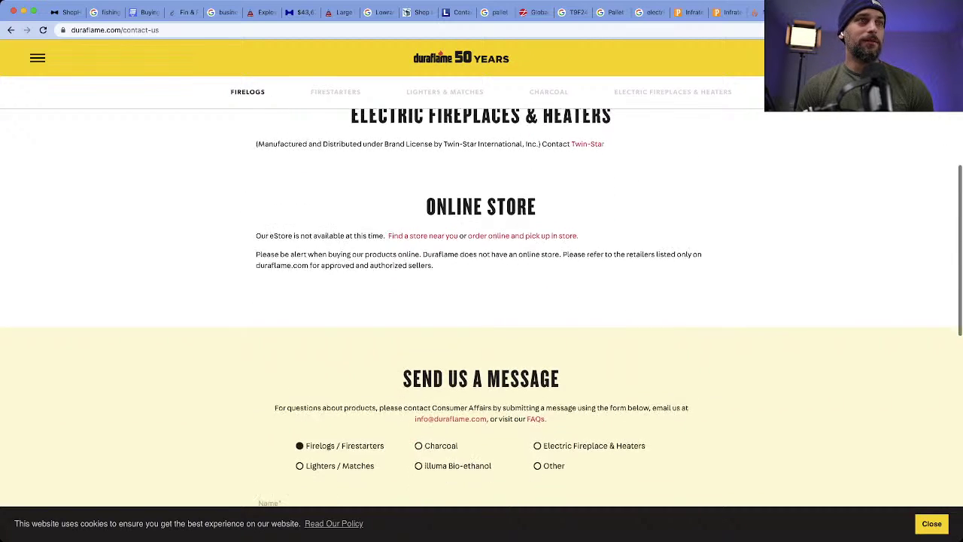
scroll(481, 323, "down", 10)
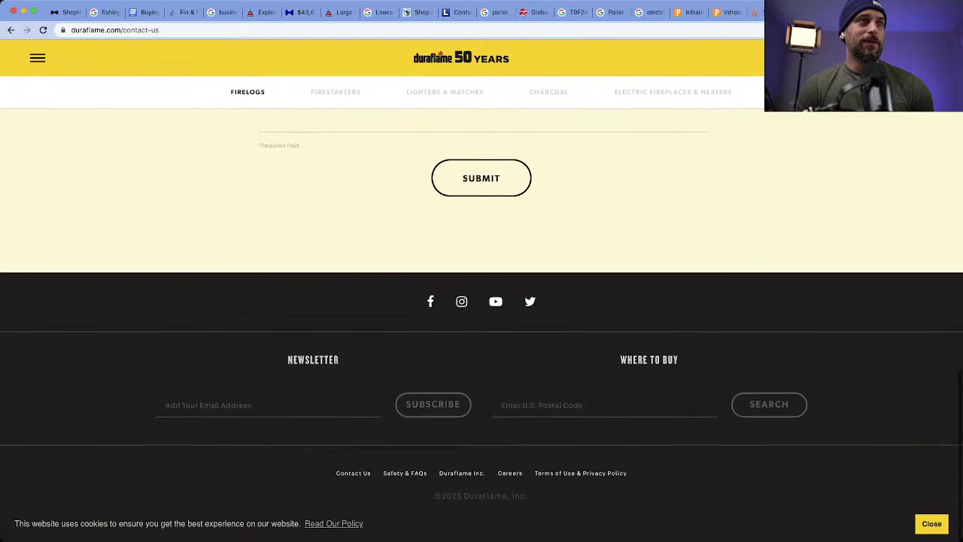
scroll(482, 301, "up", 8)
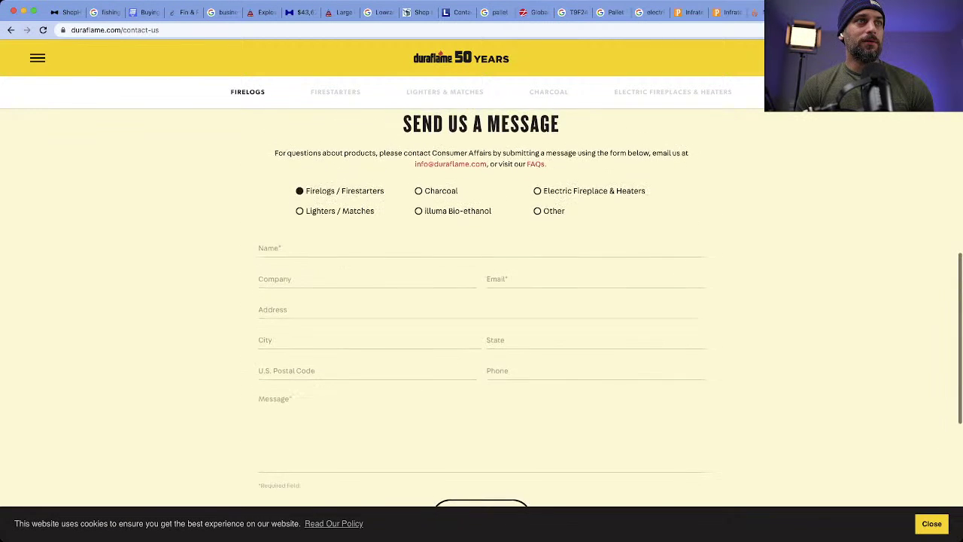
scroll(481, 301, "up", 8)
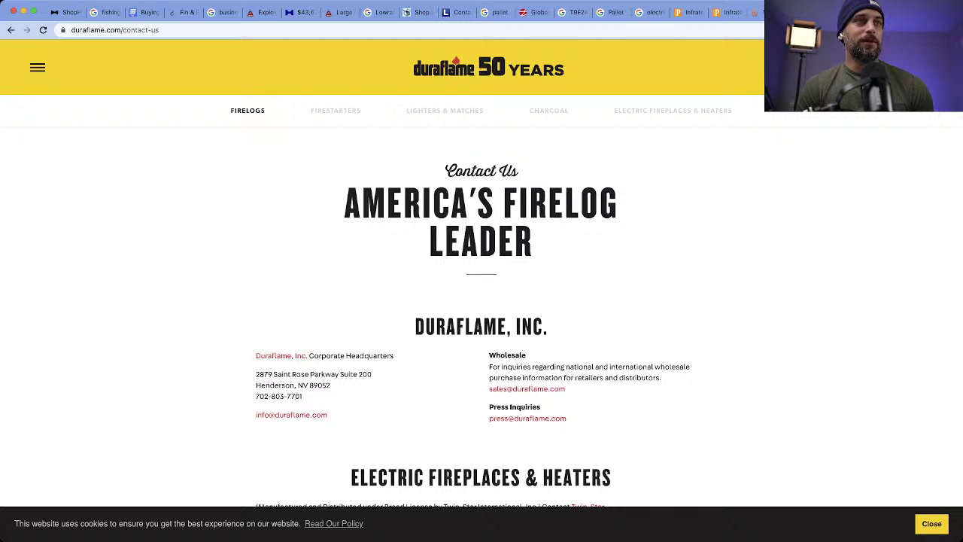
scroll(481, 301, "down", 6)
scroll(481, 301, "up", 3)
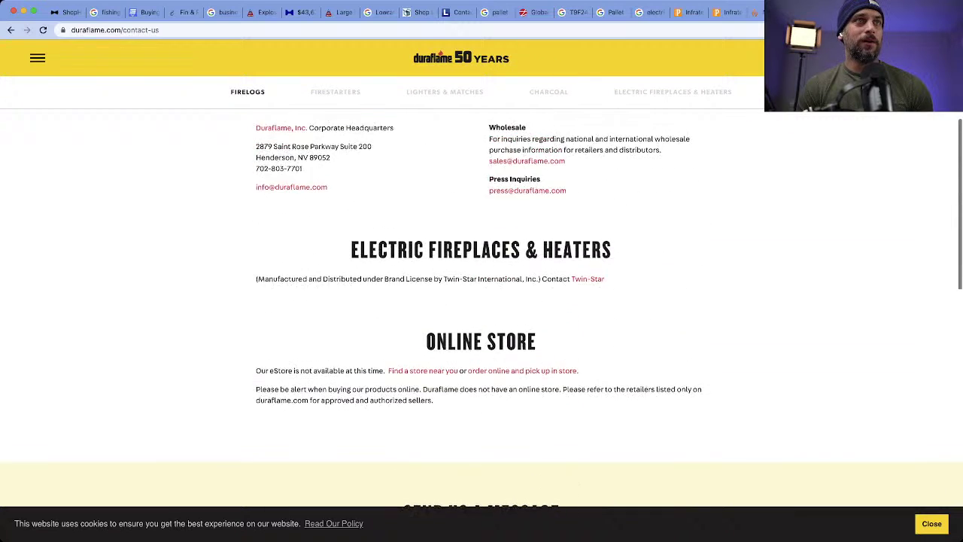
Step: Highlight the Wholesale heading and its purchase inquiry text for retailers and distributors in Duraflame's contact details
scroll(482, 301, "up", 2)
left_click_drag(566, 286, 489, 219)
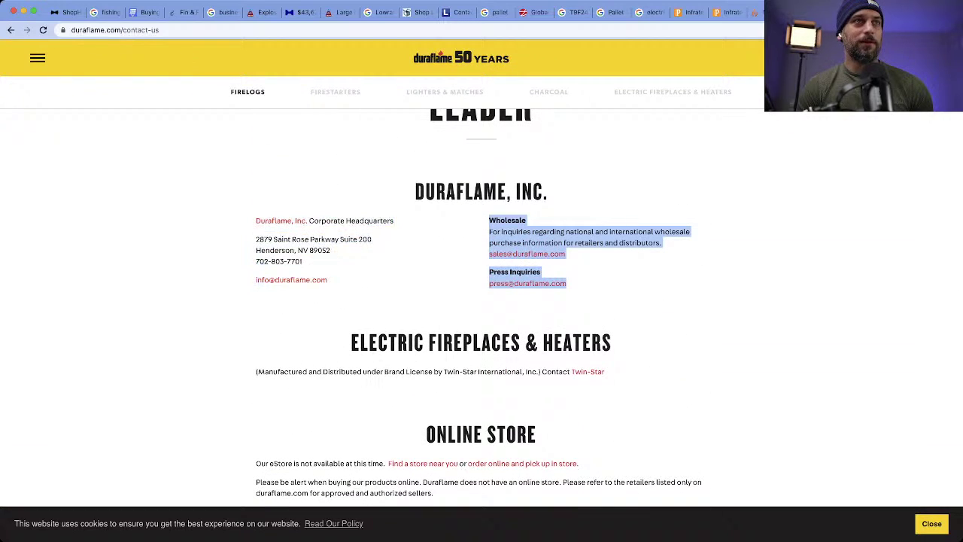
left_click(507, 220)
double_click(507, 220)
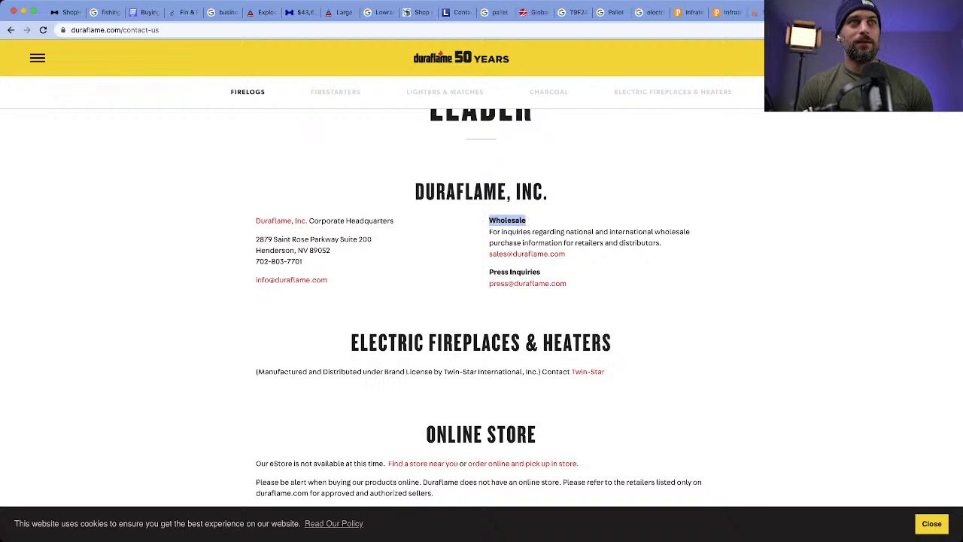
left_click_drag(489, 219, 567, 285)
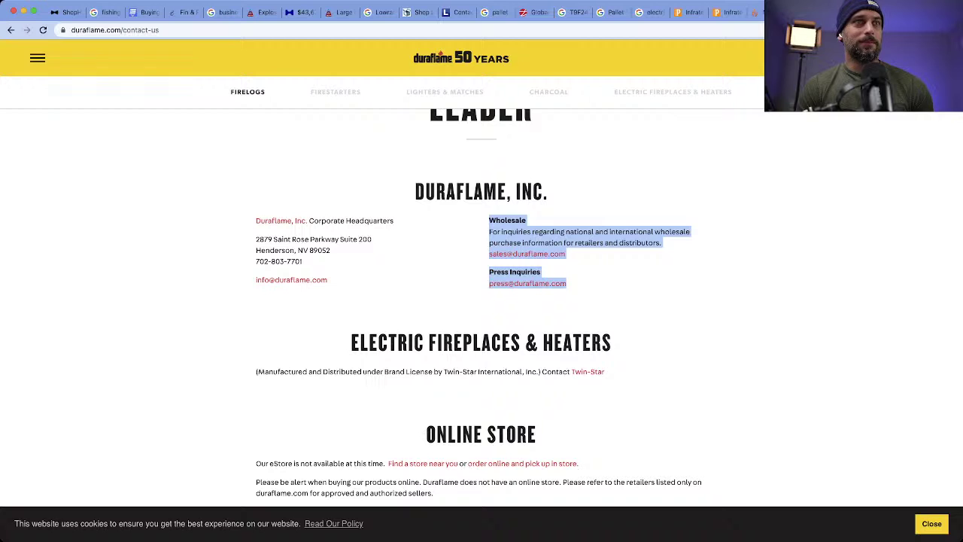
left_click(576, 283)
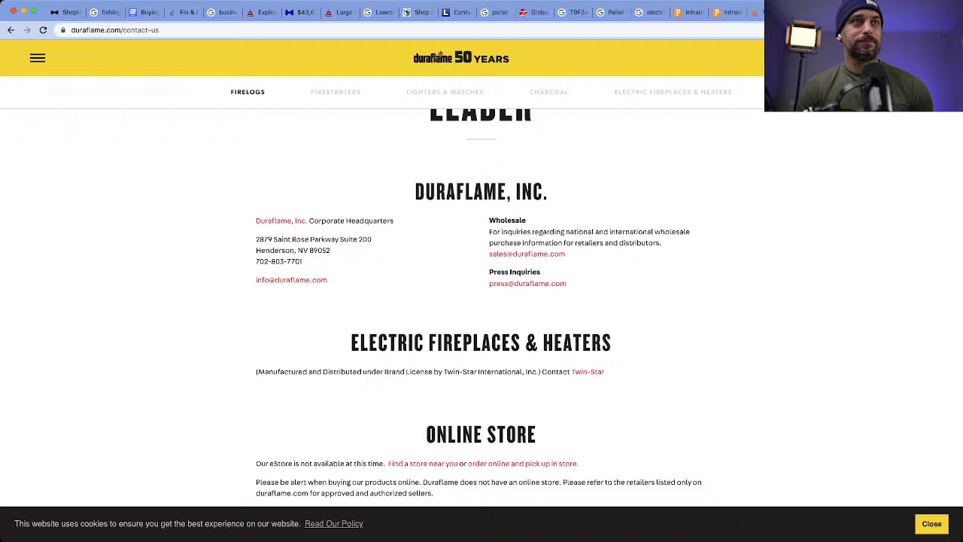
mouse_move(662, 243)
left_mouse_down()
mouse_move(489, 242)
mouse_move(663, 243)
left_mouse_up()
left_click(484, 243)
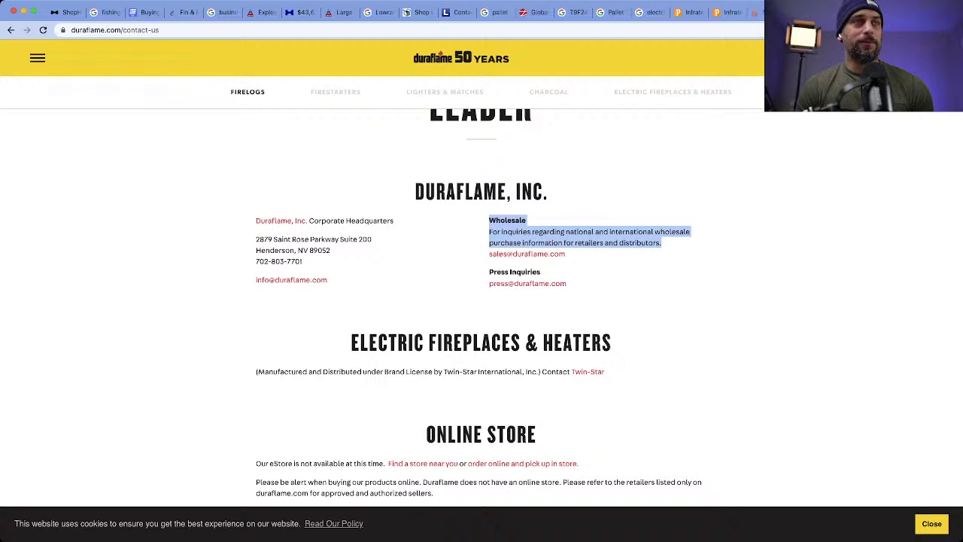
left_click(665, 243)
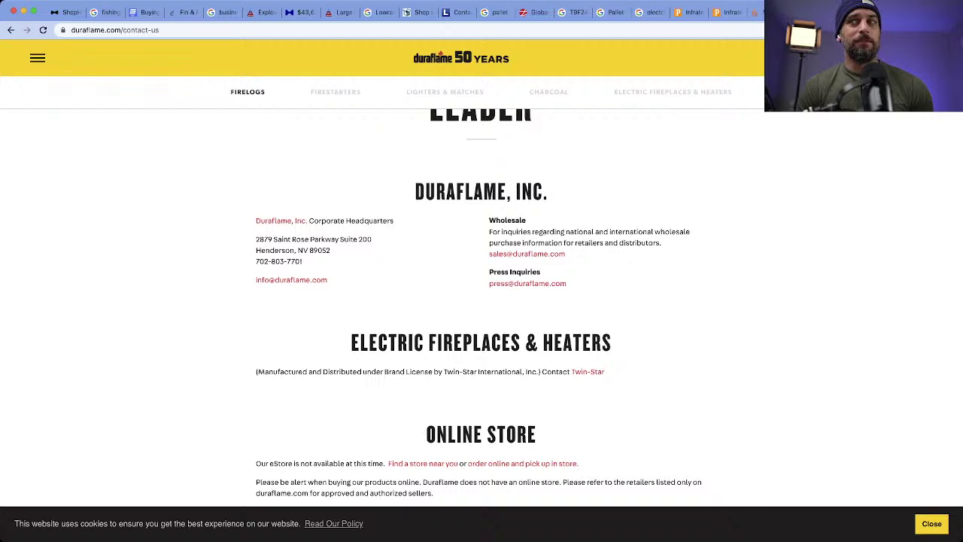
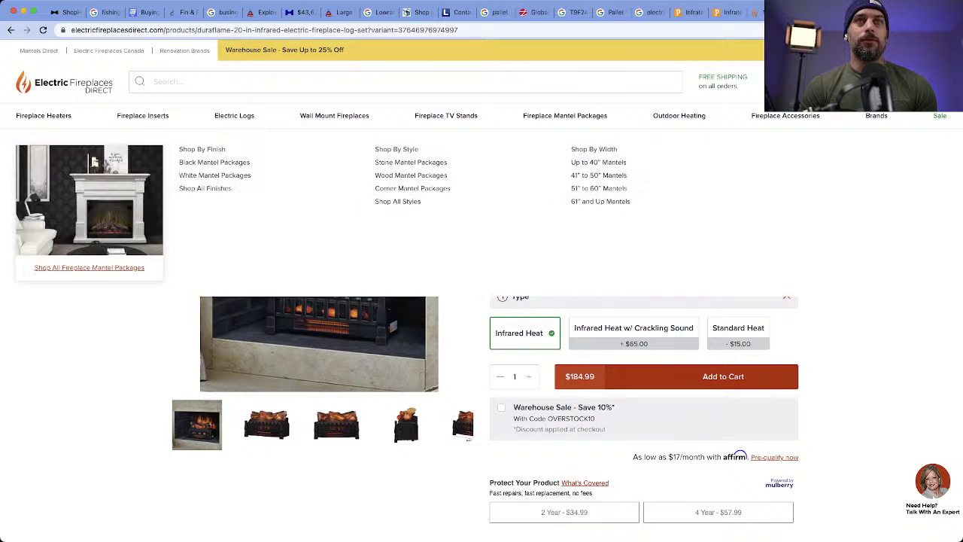
Step: Open Google Trends in a new tab and search for the term electric fireplace
left_click(403, 408)
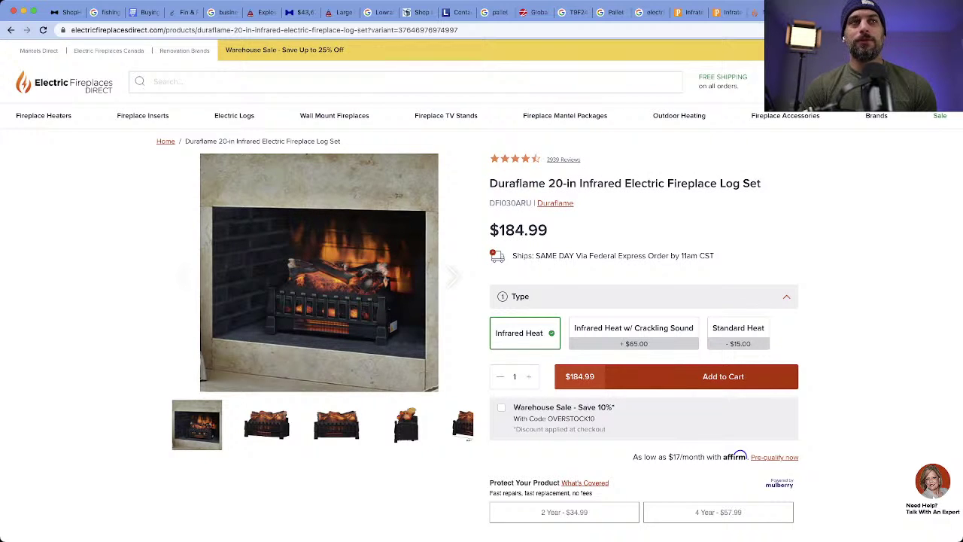
key("ctrl+t")
type("trends.google.com")
key("Return")
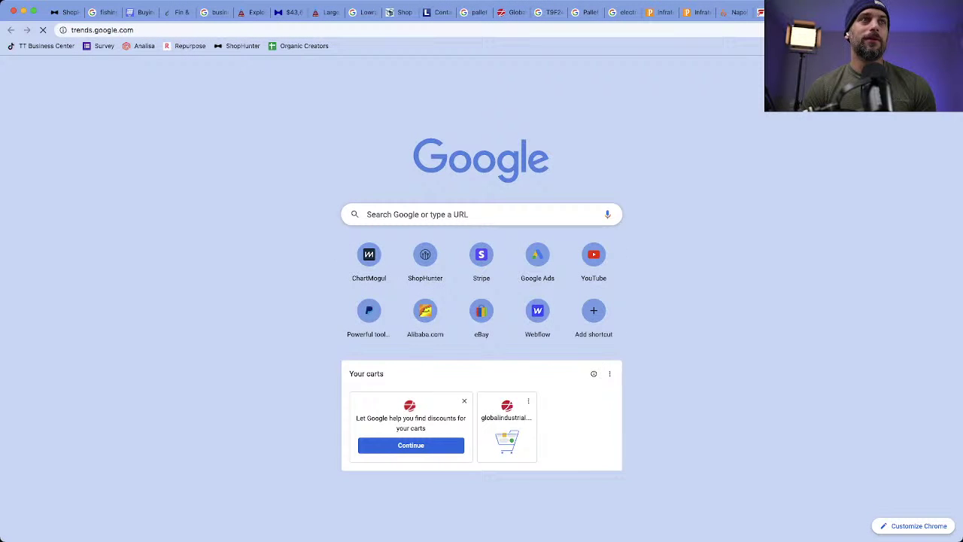
type("electric fireplace")
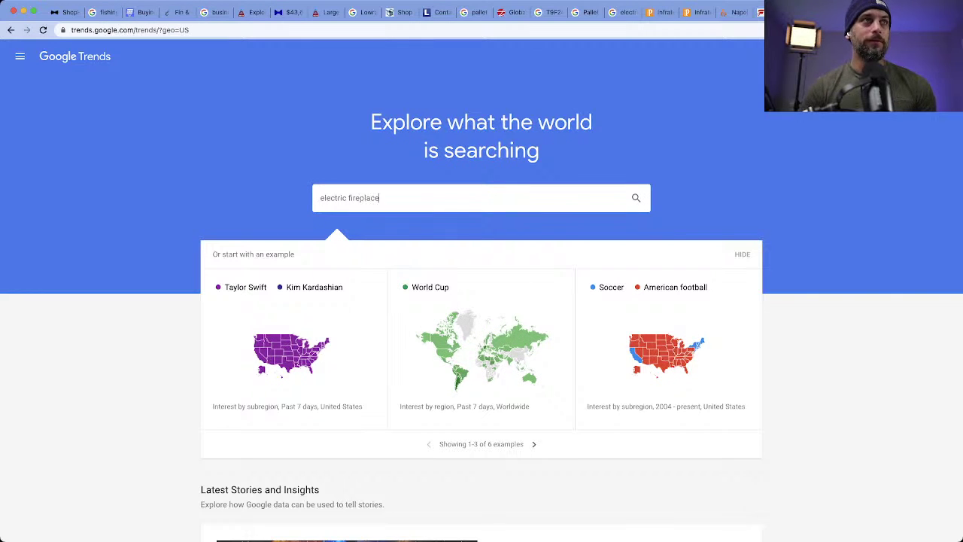
key("Return")
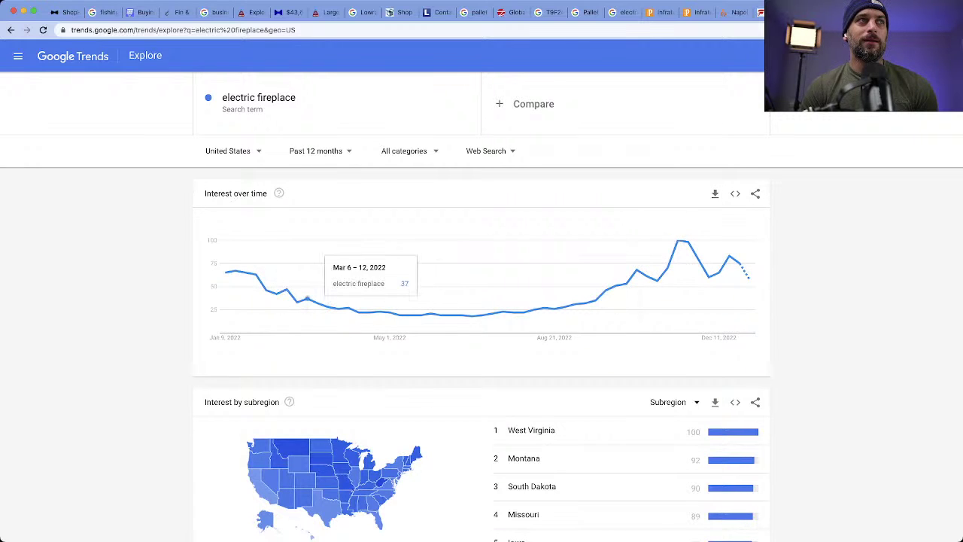
Step: Set the trend's time range to Past 5 years and examine interest over time and by subregion
left_click(316, 151)
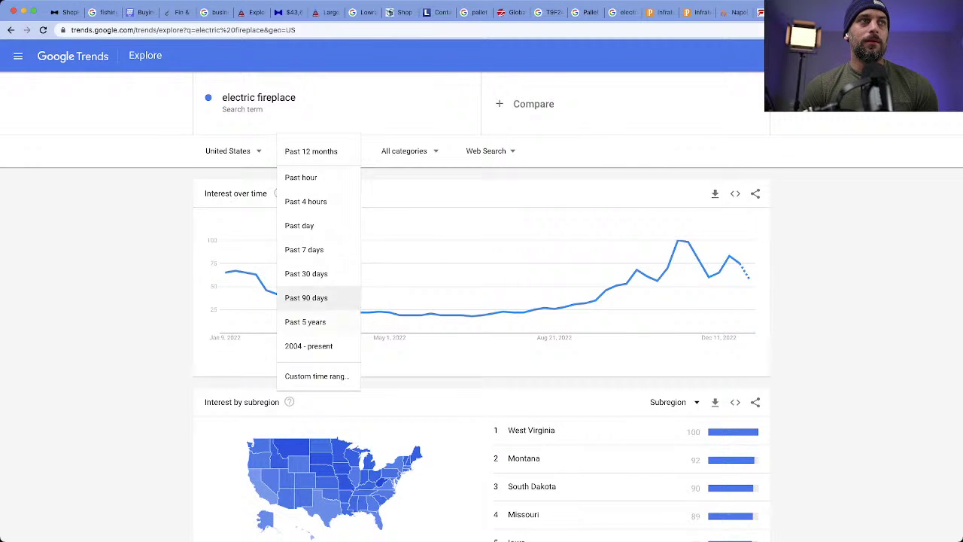
left_click(301, 321)
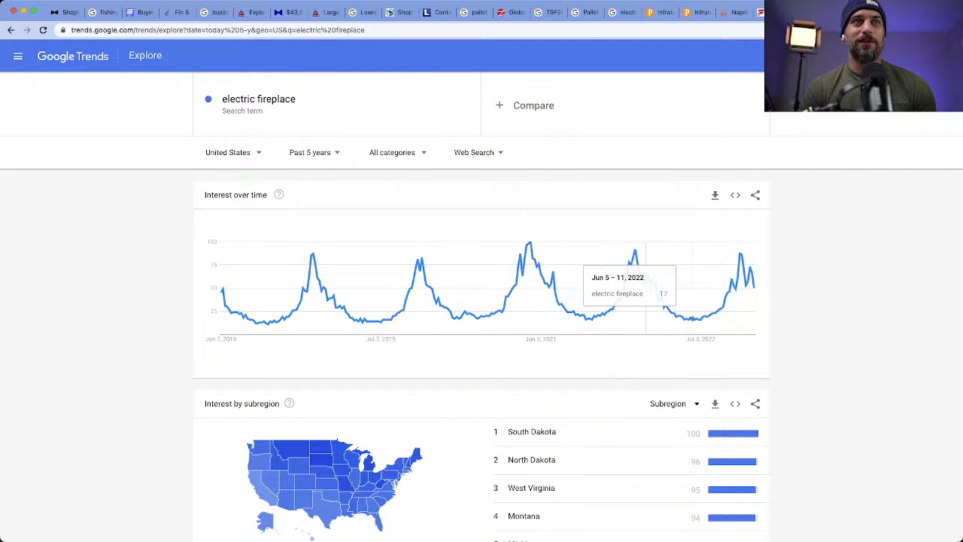
scroll(647, 361, "down", 3)
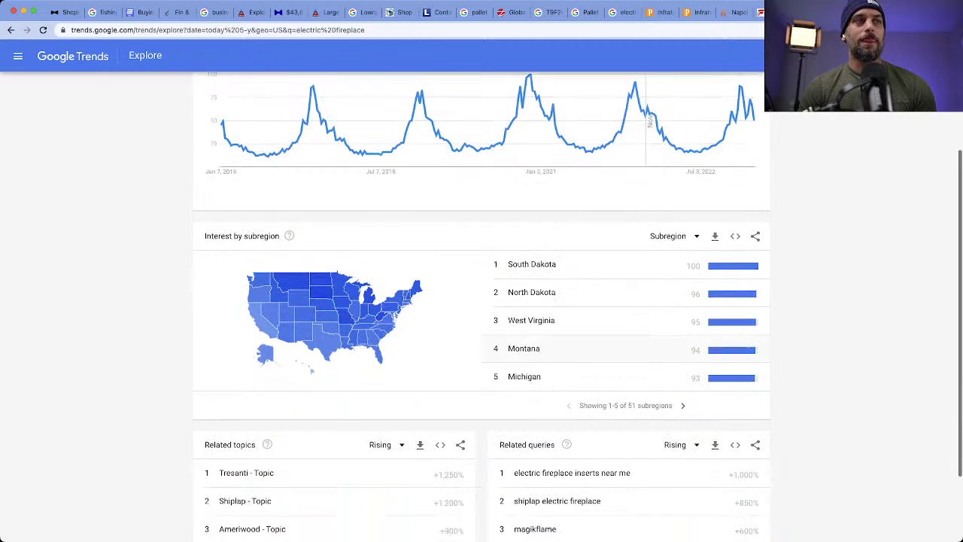
scroll(647, 369, "down", 2)
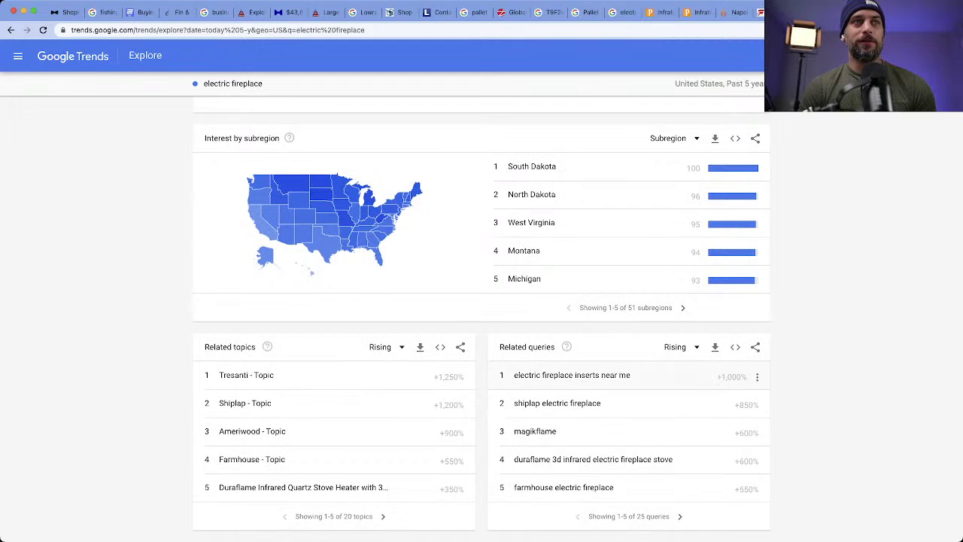
Step: Switch the related queries for electric fireplace to the Top ranking
left_click(681, 347)
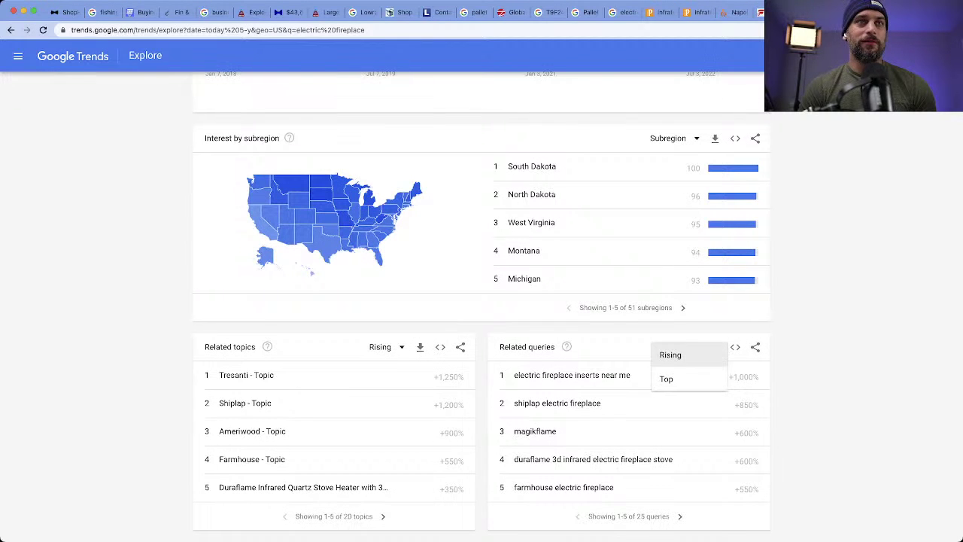
left_click(669, 379)
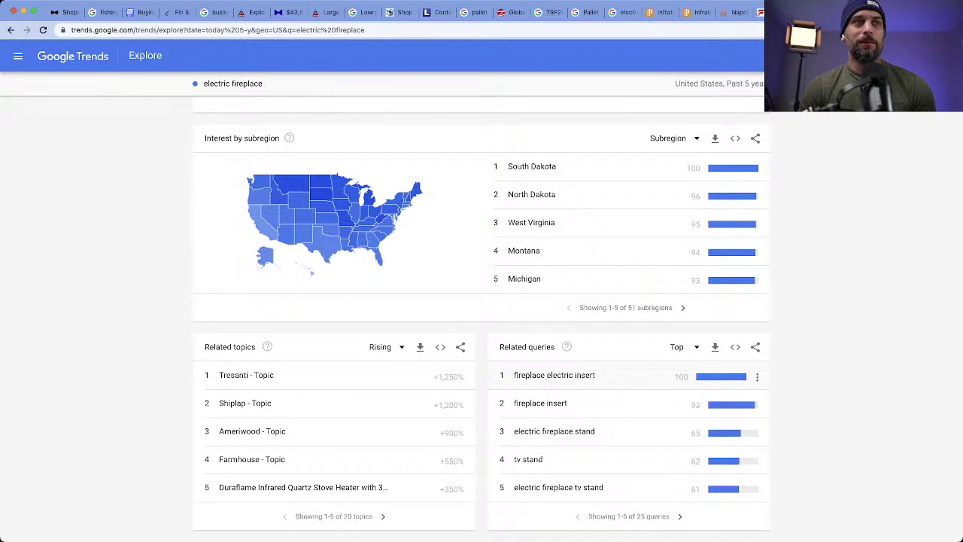
scroll(722, 460, "up", 1)
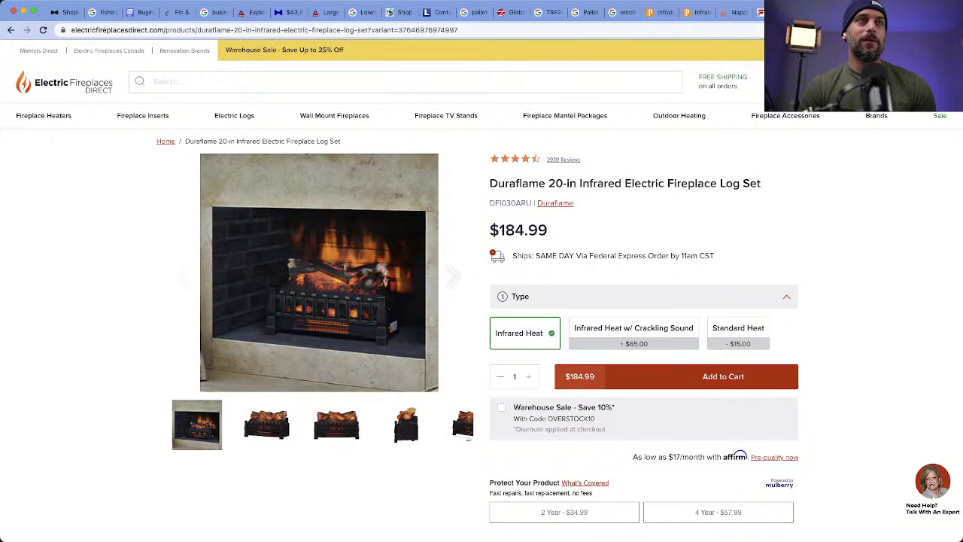
Step: Look over the Duraflame log set's product page on Electric Fireplaces Direct, including its product specs and reviews
scroll(403, 407, "down", 10)
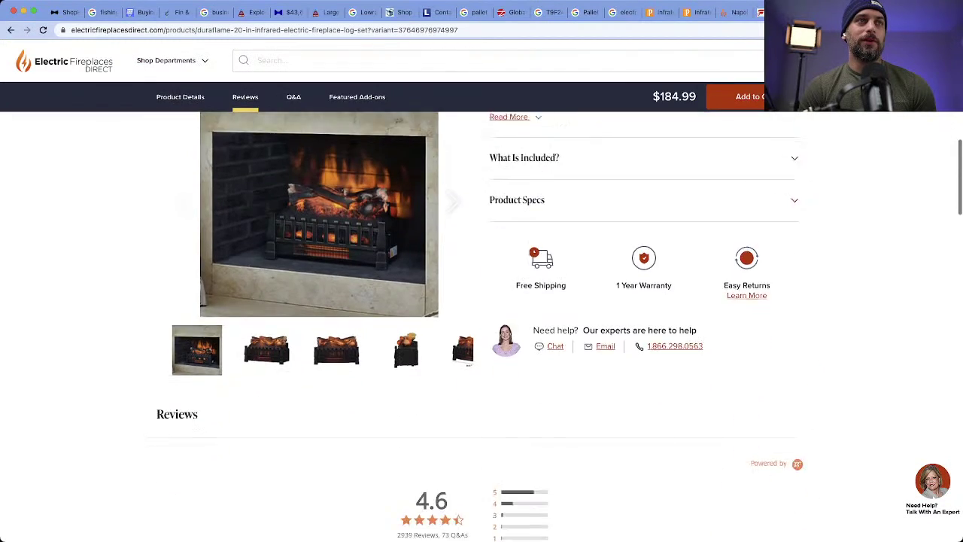
scroll(404, 366, "up", 10)
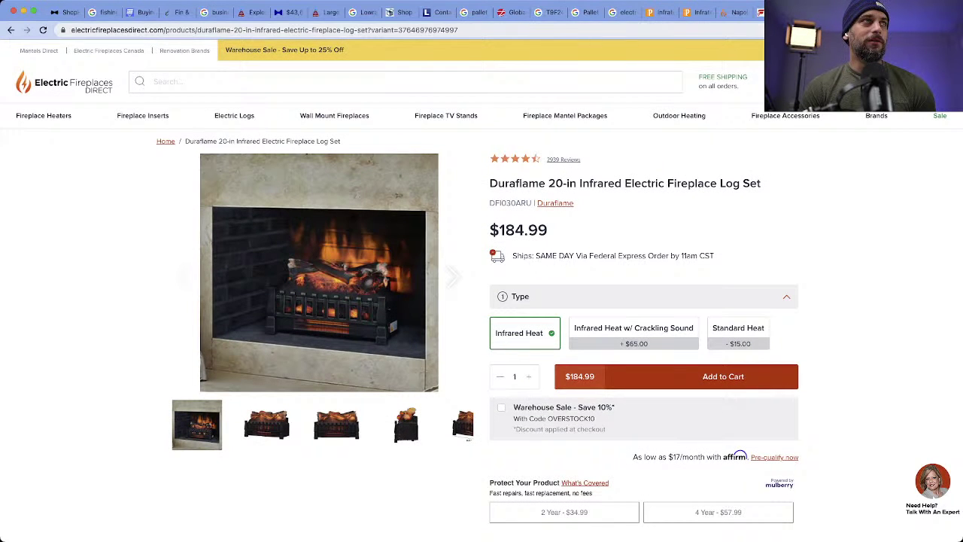
Step: Switch to the Electric Fireplaces Direct shop in ShopHunter and sort its top products by sale count
left_click_drag(164, 30, 68, 30)
left_click(66, 12)
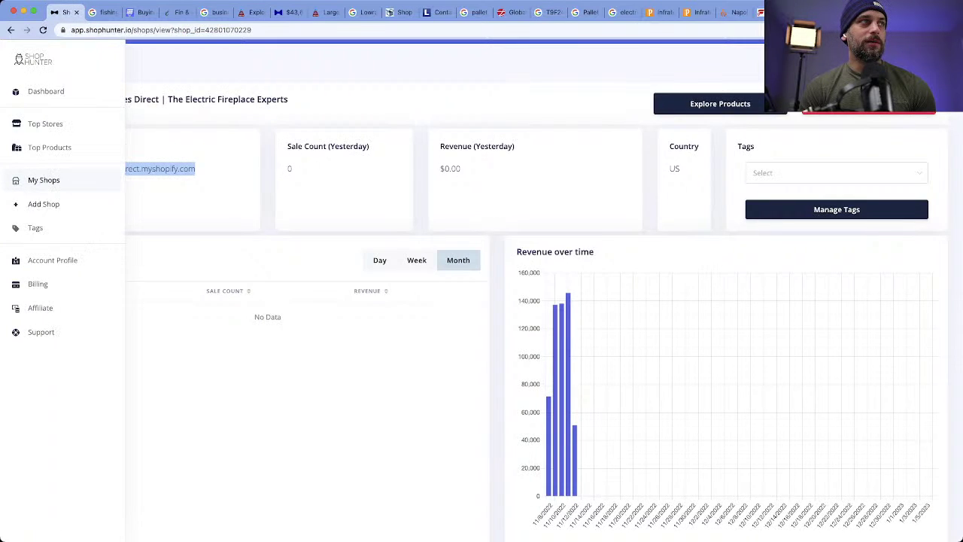
left_click(44, 204)
scroll(481, 290, "left", 5)
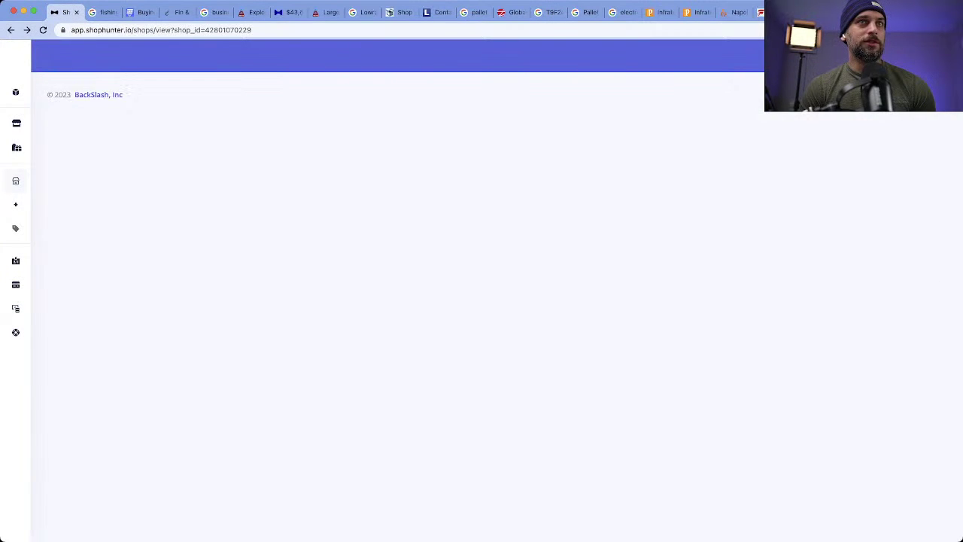
left_click(837, 201)
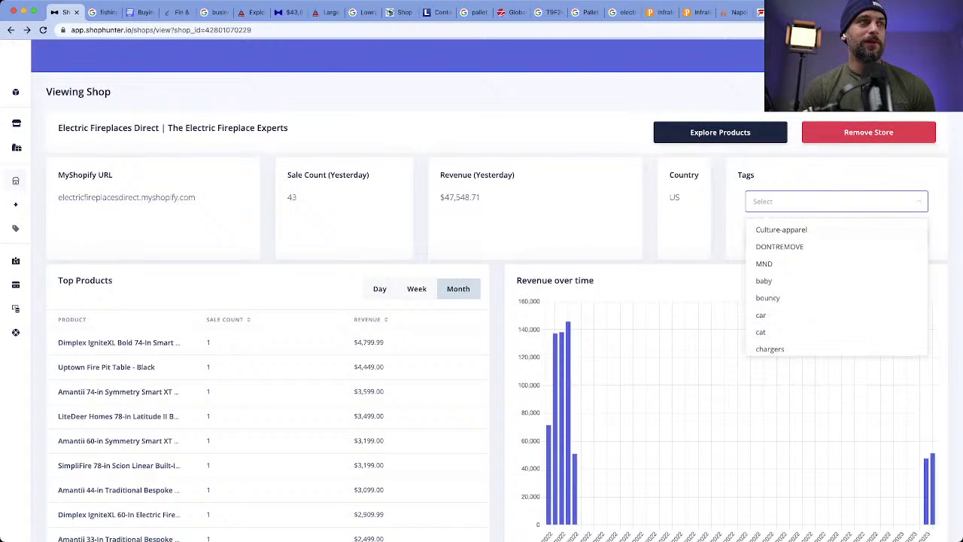
left_click(248, 319)
scroll(489, 301, "down", 2)
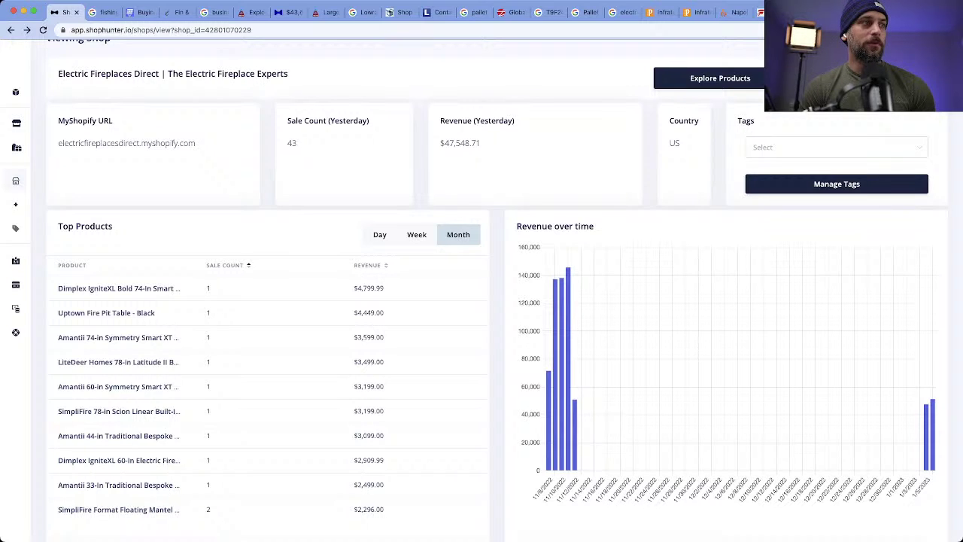
Step: Copy the brand name Amantii from the top products list and search Google for it in a new tab
double_click(71, 436)
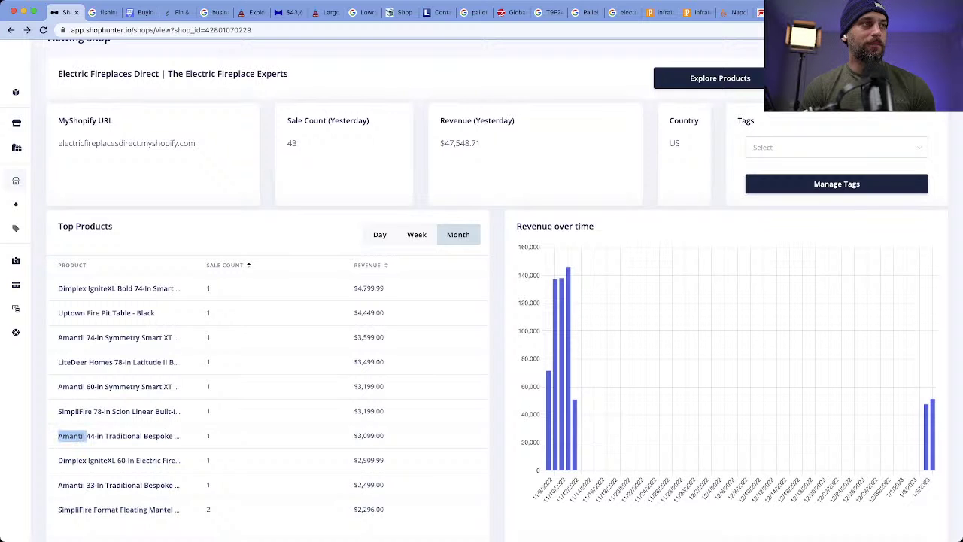
key("super+c")
key("super+t")
key("super+v")
key("Return")
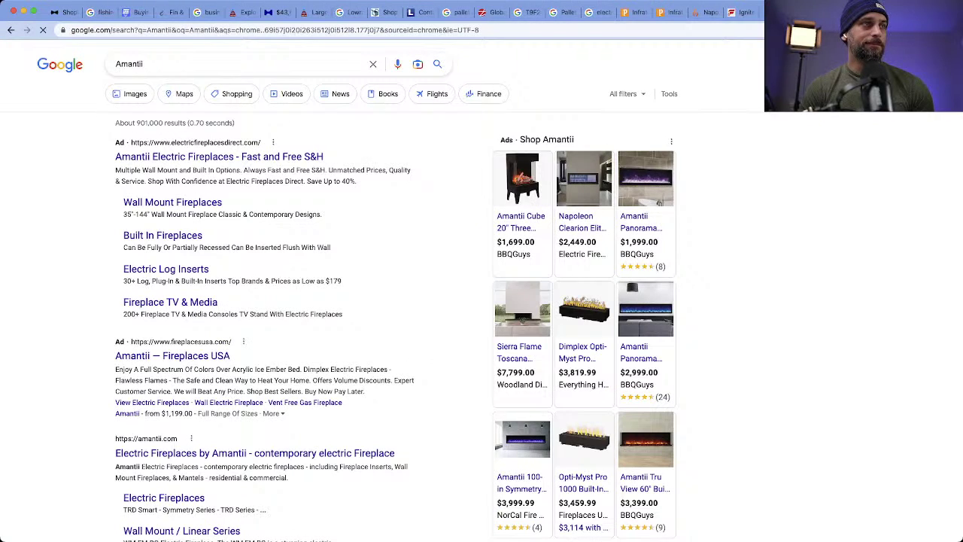
Step: Open Amantii's official website and look over its contact page, including the sales contacts and warehouse locations
scroll(226, 452, "down", 1)
left_click(218, 412)
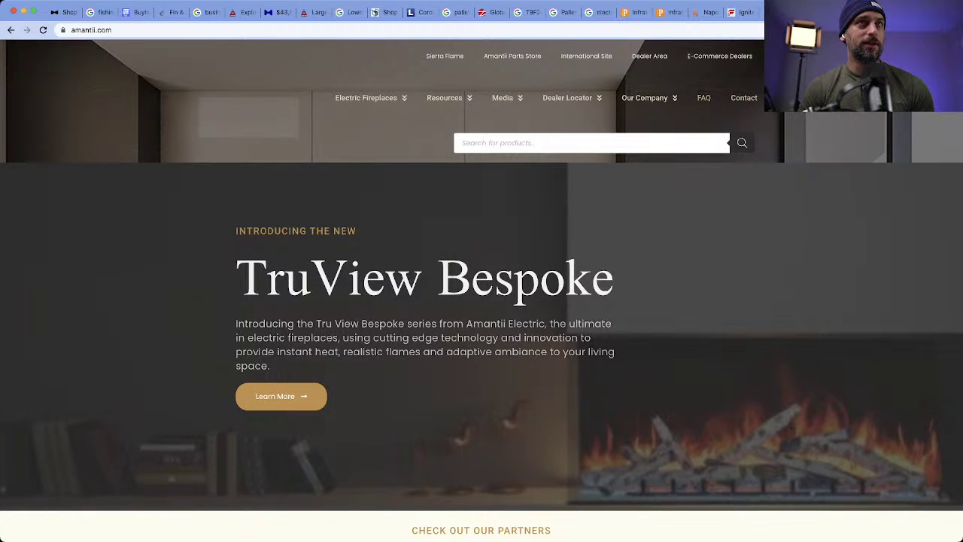
scroll(482, 301, "down", 1)
left_click(743, 95)
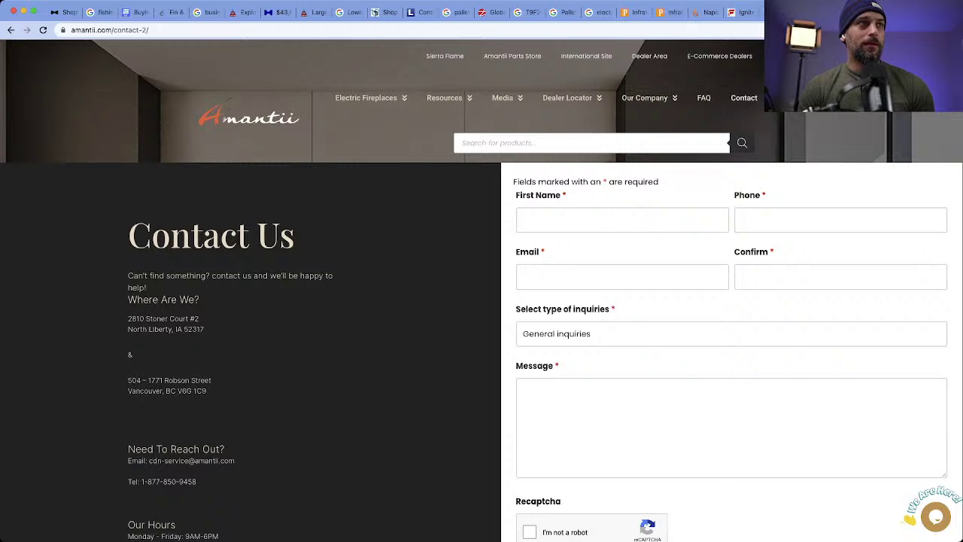
scroll(482, 301, "down", 3)
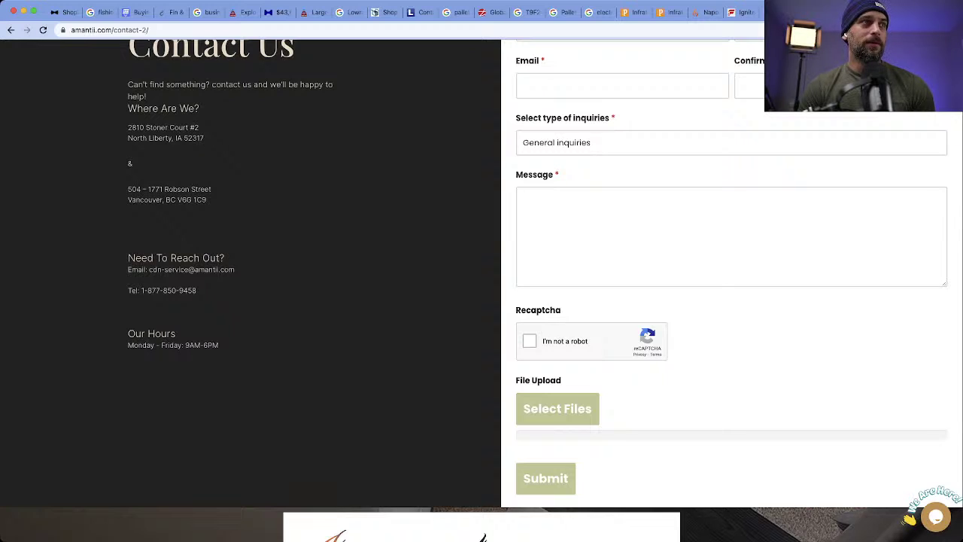
scroll(482, 301, "down", 10)
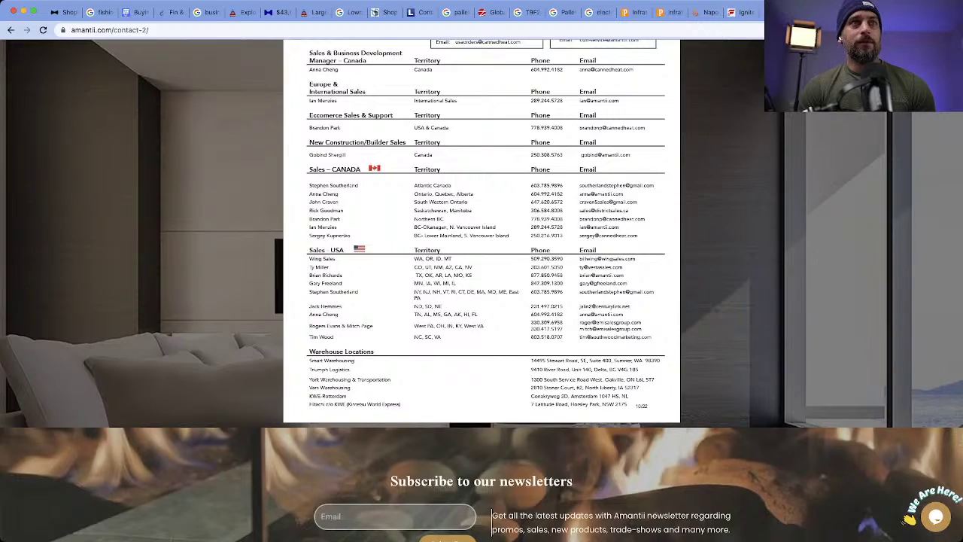
scroll(482, 301, "up", 2)
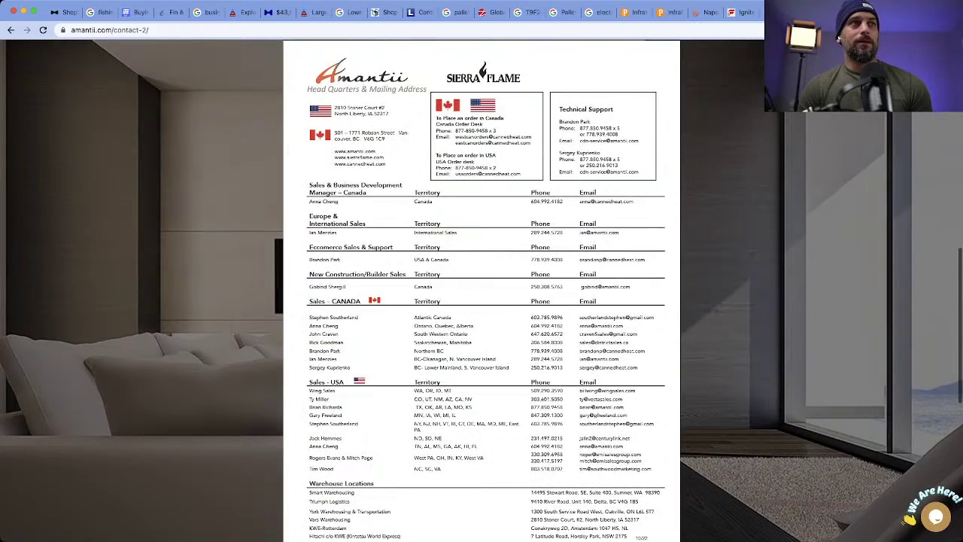
scroll(482, 301, "down", 6)
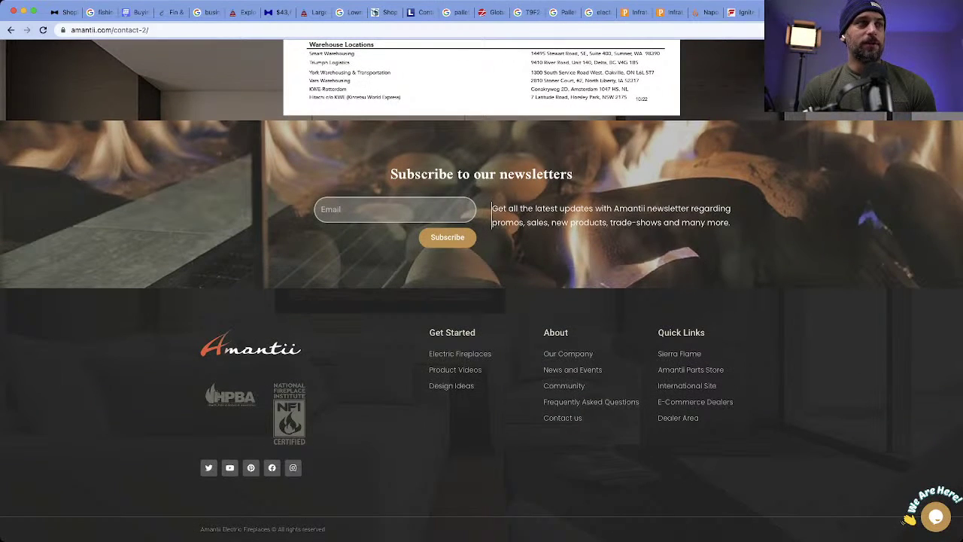
scroll(460, 354, "up", 15)
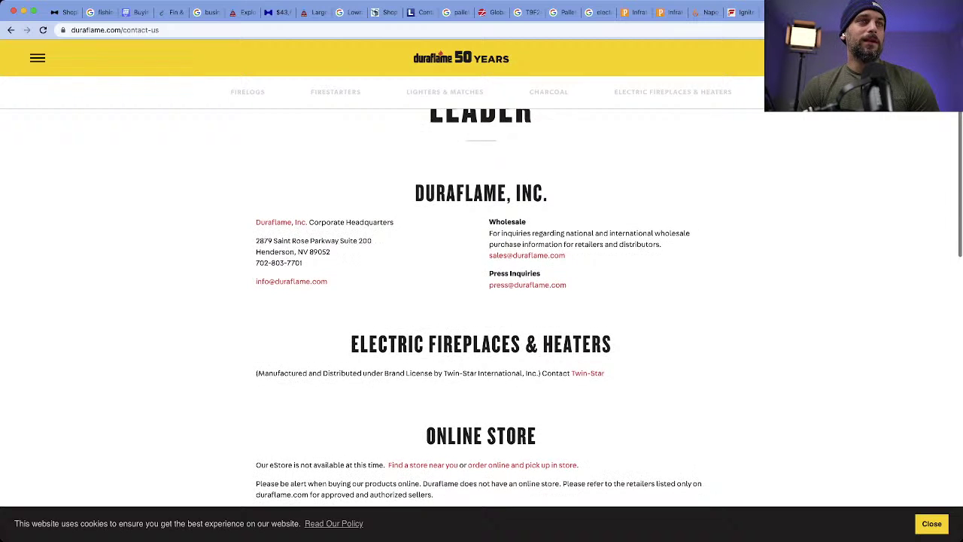
Step: Highlight Electric Fireplace, Infrared Electric Fireplace and the brand name in the Duraflame log set's product title
scroll(481, 301, "down", 1)
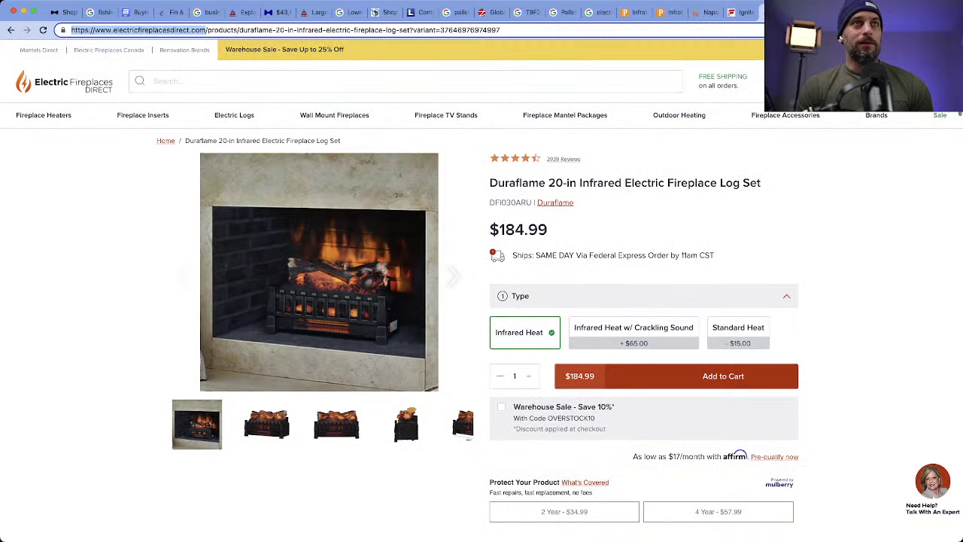
mouse_move(624, 183)
left_mouse_down()
mouse_move(718, 183)
mouse_move(623, 183)
left_mouse_up()
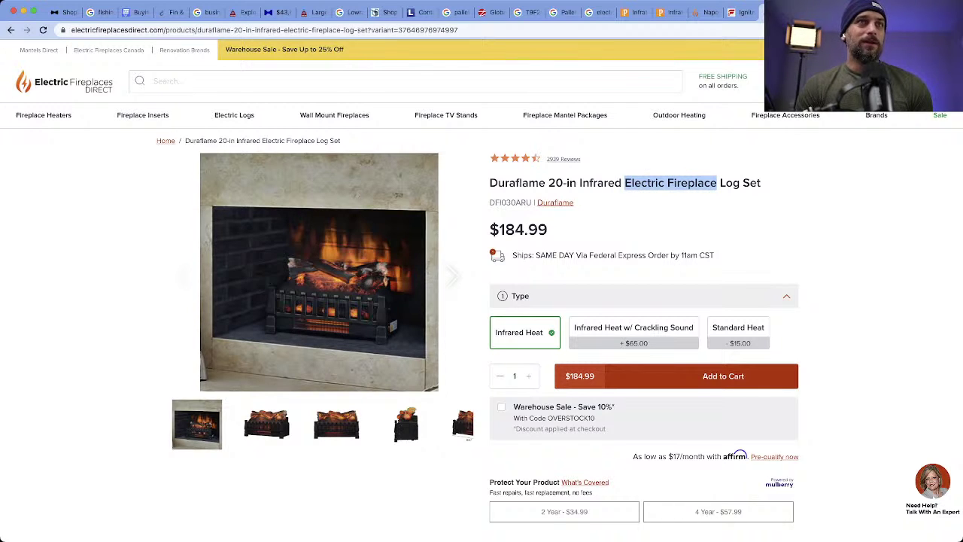
left_click(624, 183)
left_click_drag(624, 183, 717, 183)
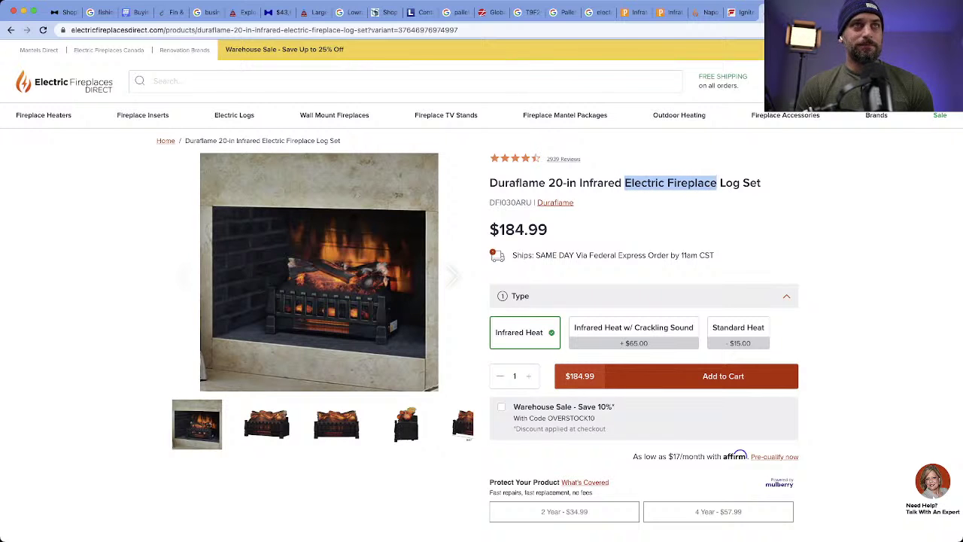
left_click(716, 183)
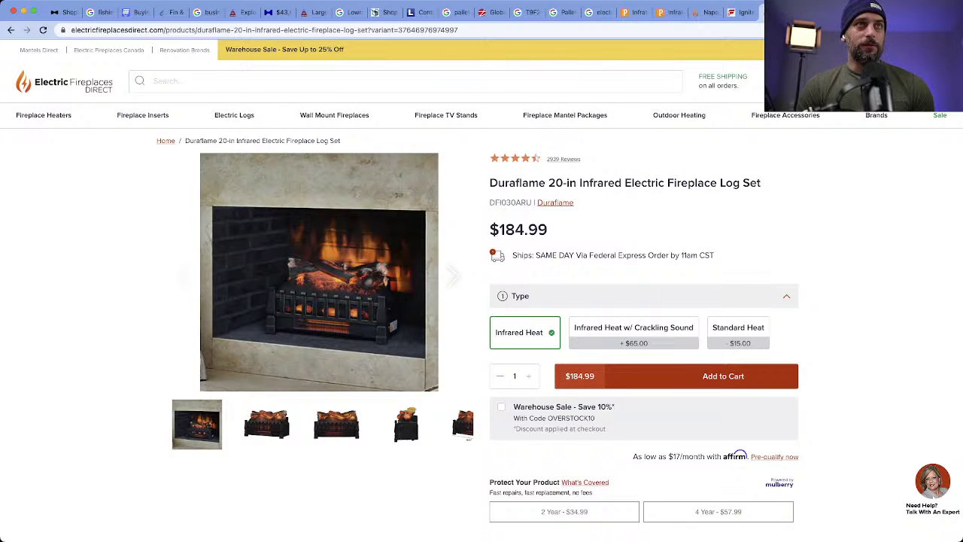
left_click_drag(579, 182, 717, 183)
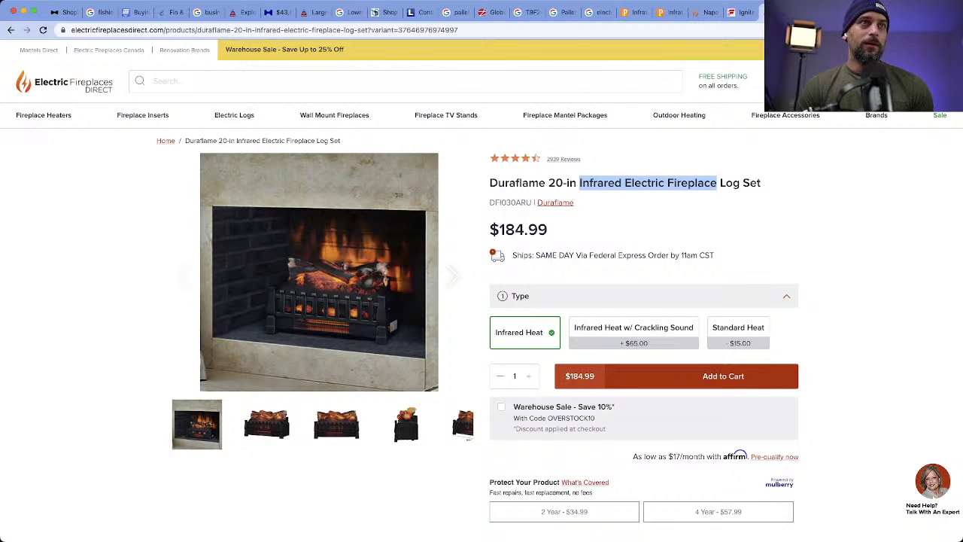
left_click(716, 183)
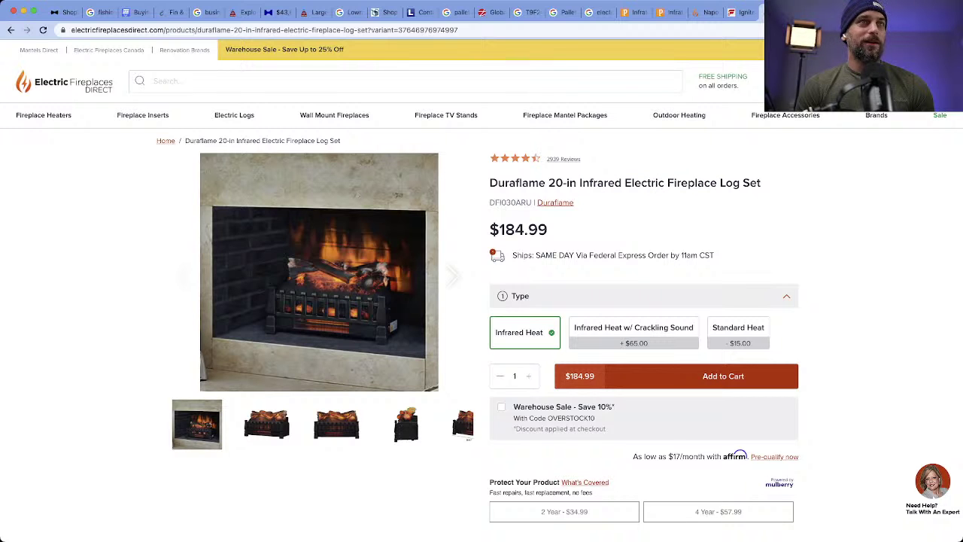
left_click_drag(489, 183, 545, 183)
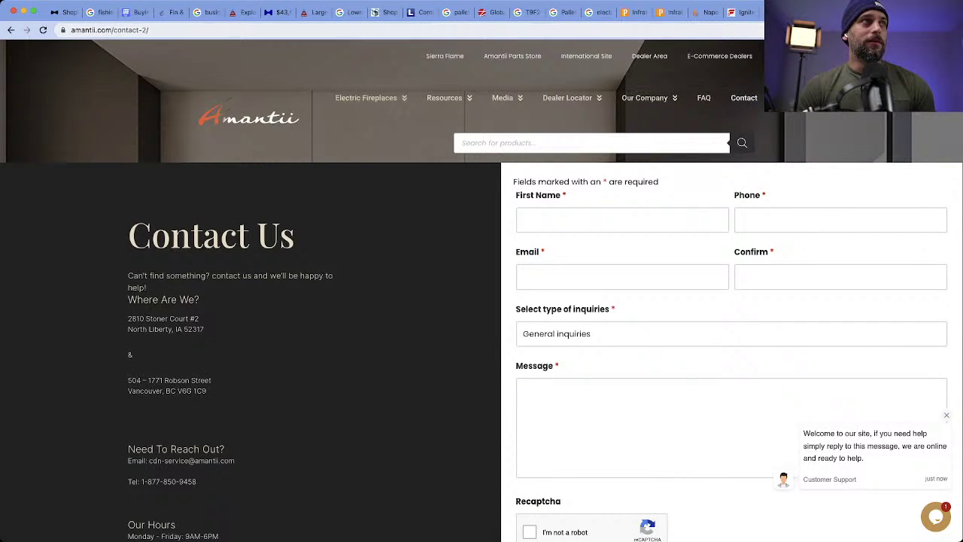
Step: Search Google for golf machines
key("super+l")
type("gol")
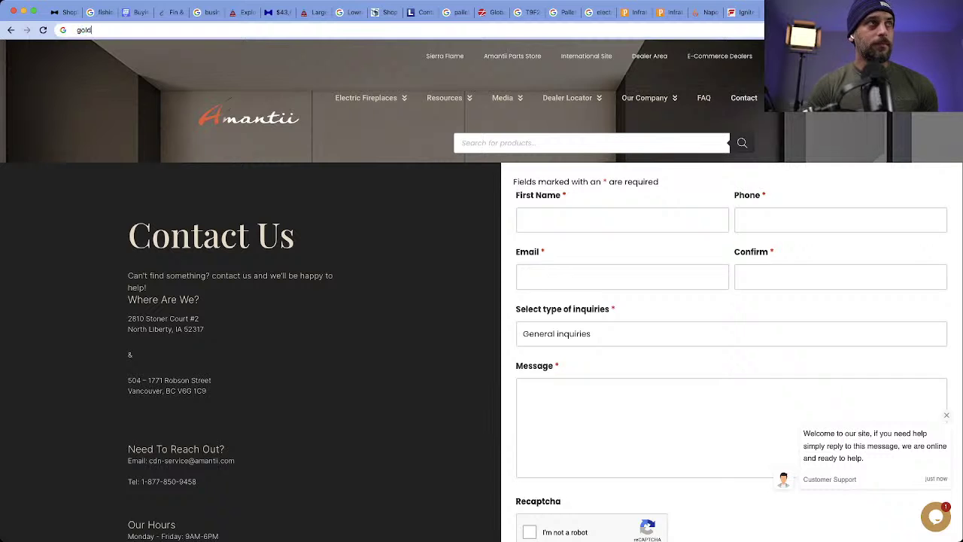
type("f machines")
key("Return")
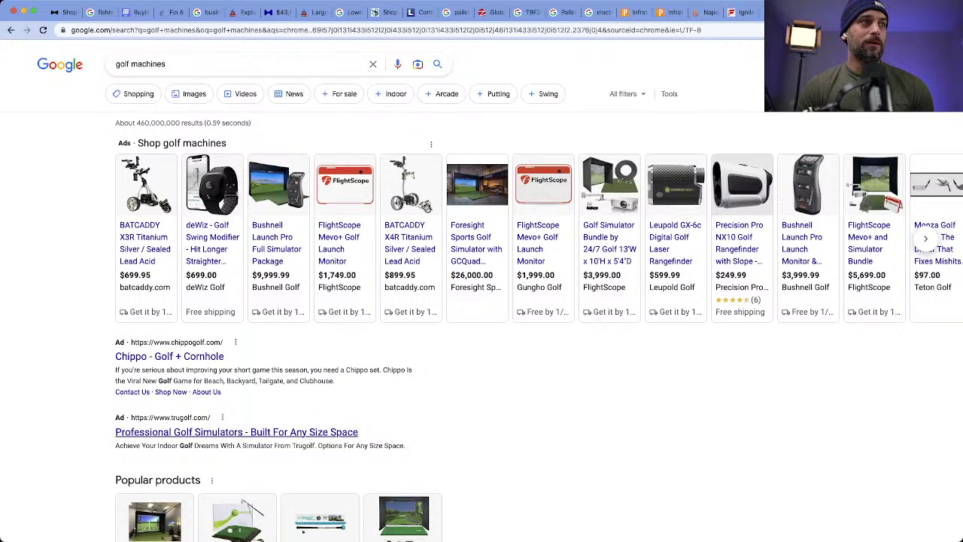
Step: Replace the search query with golf simulators and run the search
triple_click(143, 64)
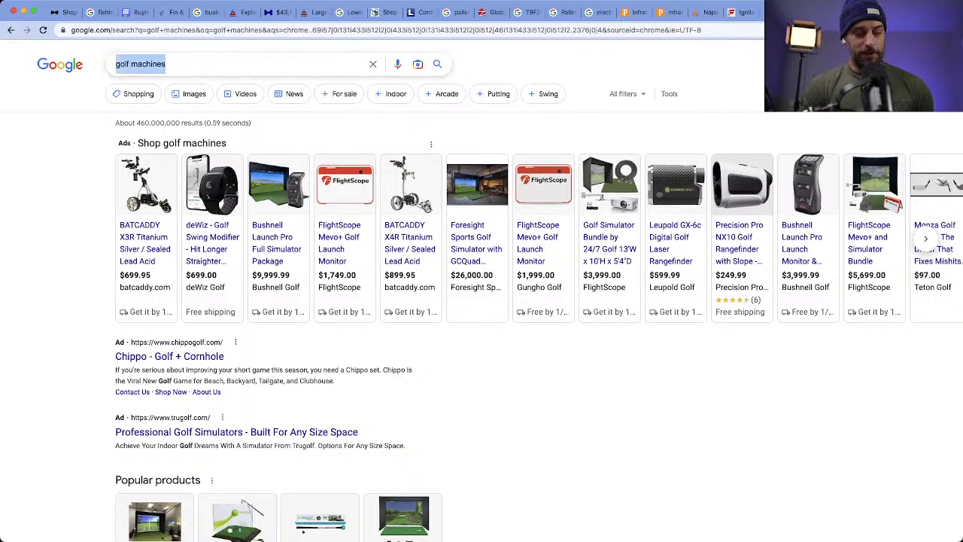
type("golf simulators")
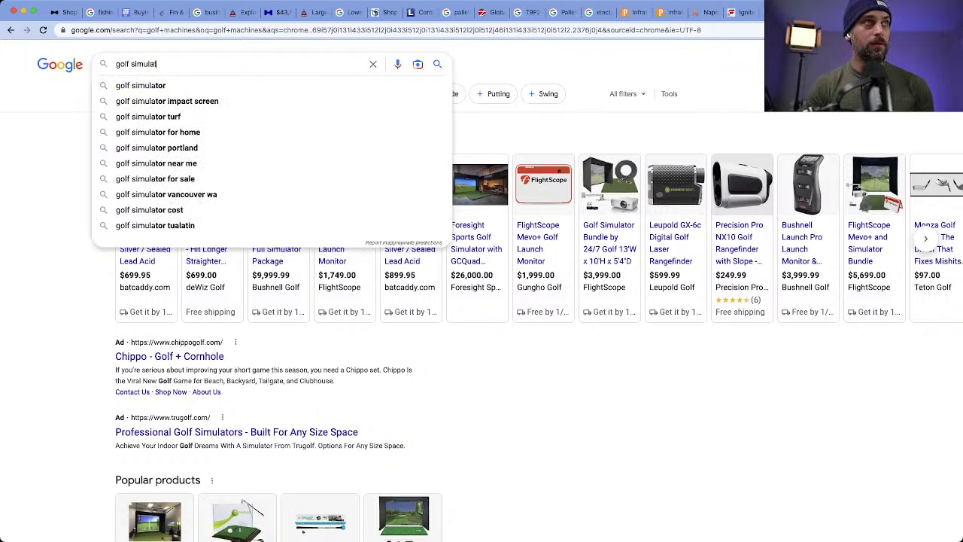
key("Return")
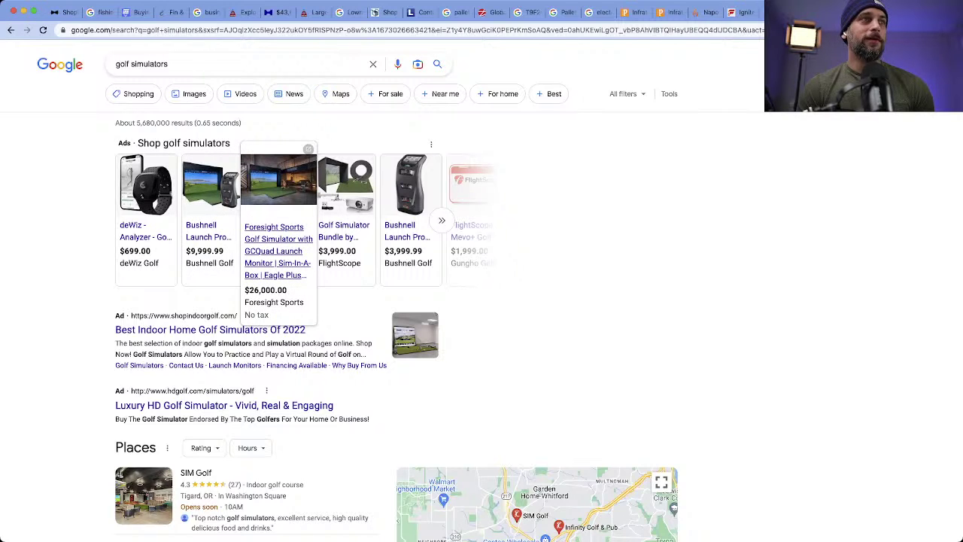
Step: Open the Bushnell Launch Pro Full Simulator listing, try to add bushnellgolf.com as a shop in ShopHunter, and close the listing
left_click(211, 229)
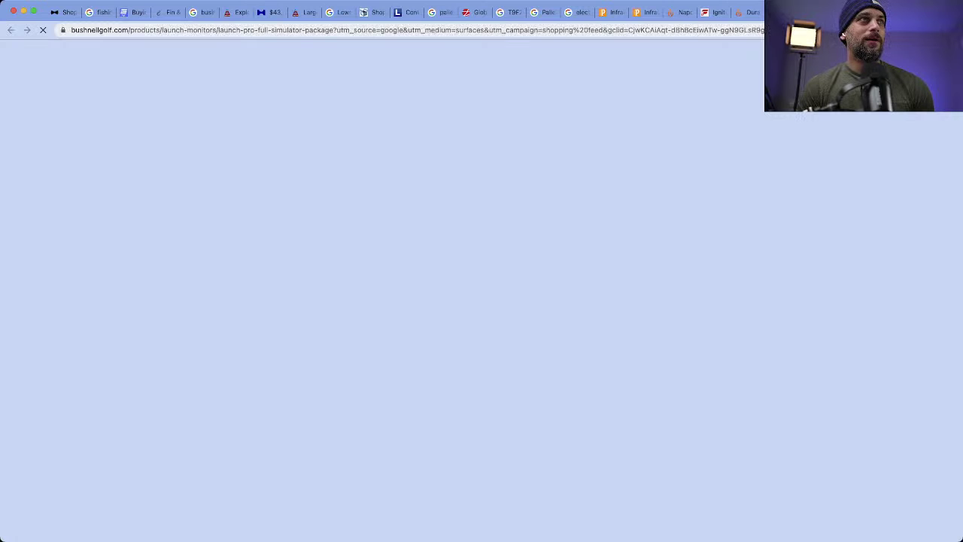
left_click_drag(129, 30, 68, 30)
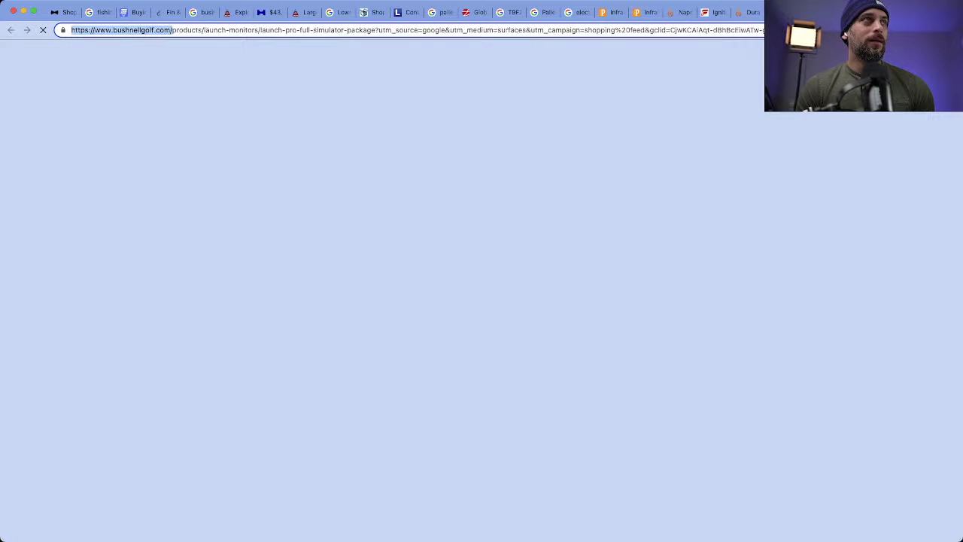
left_click(65, 12)
left_click(38, 204)
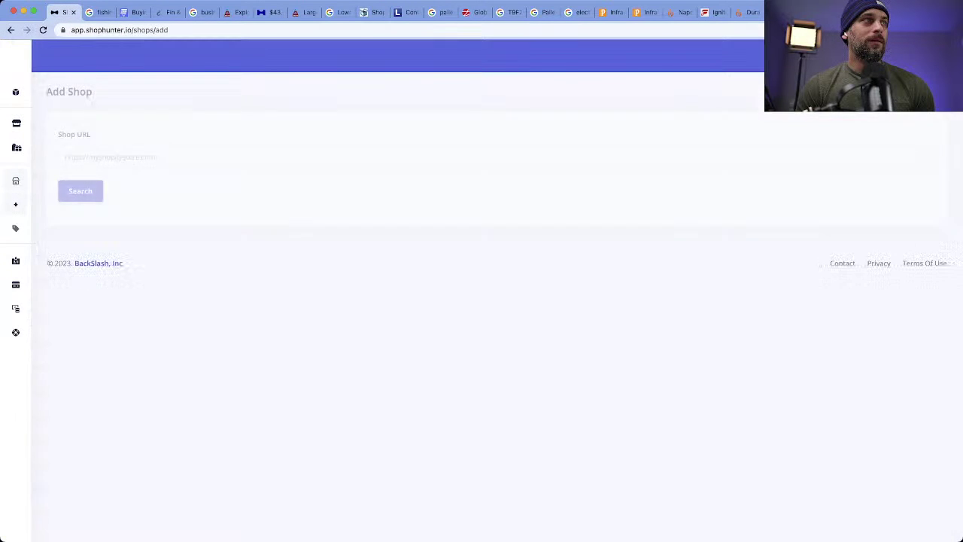
key("super+v")
key("Return")
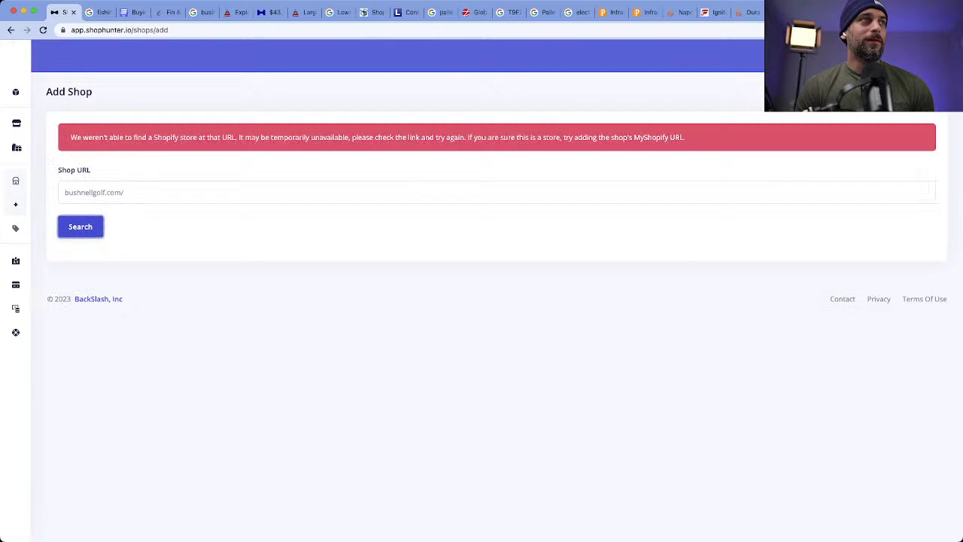
key("ctrl+shift+Tab")
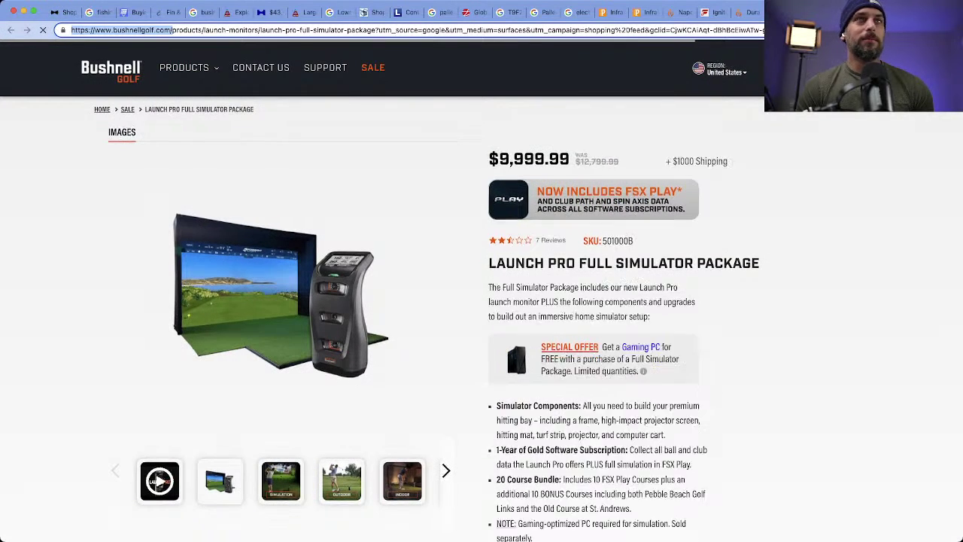
key("ctrl+w")
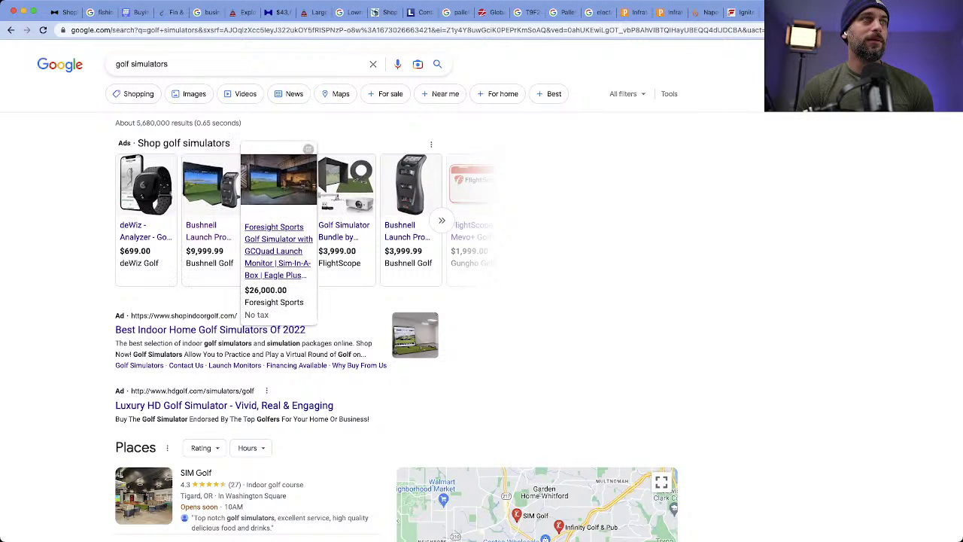
Step: Open the Foresight Sports simulator and 24/7 Golf simulator bundle ads in new tabs, and view the Foresight Sports product page
right_click(279, 218)
left_click(308, 227)
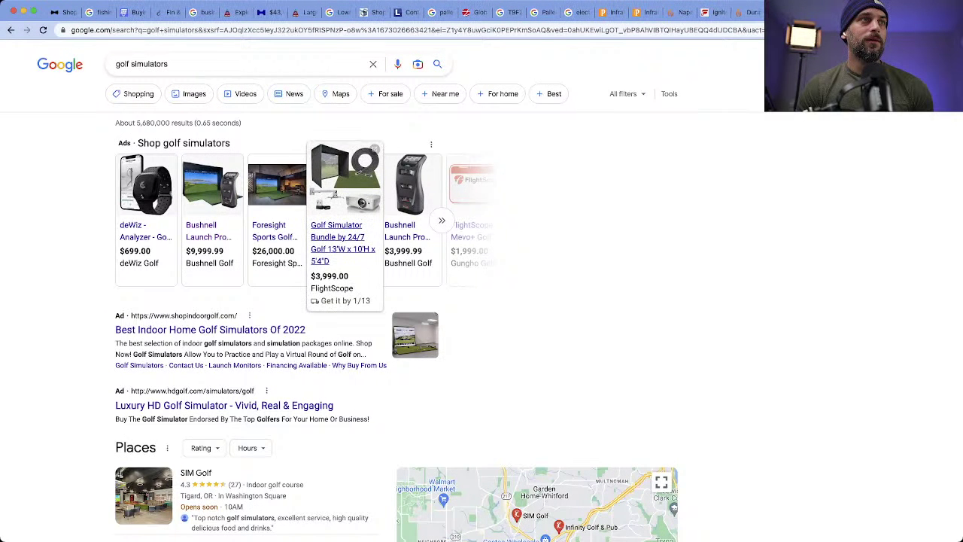
right_click(343, 225)
left_click(373, 235)
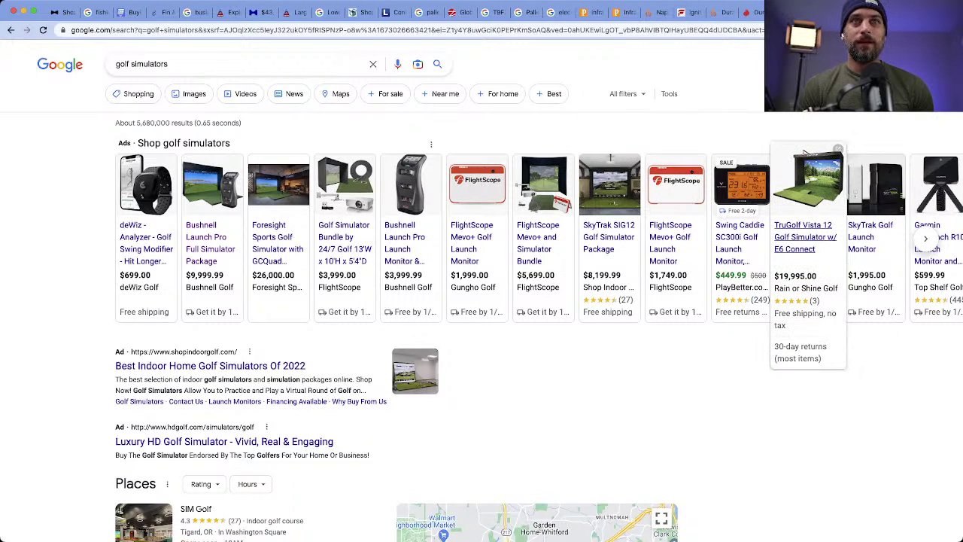
triple_click(805, 152)
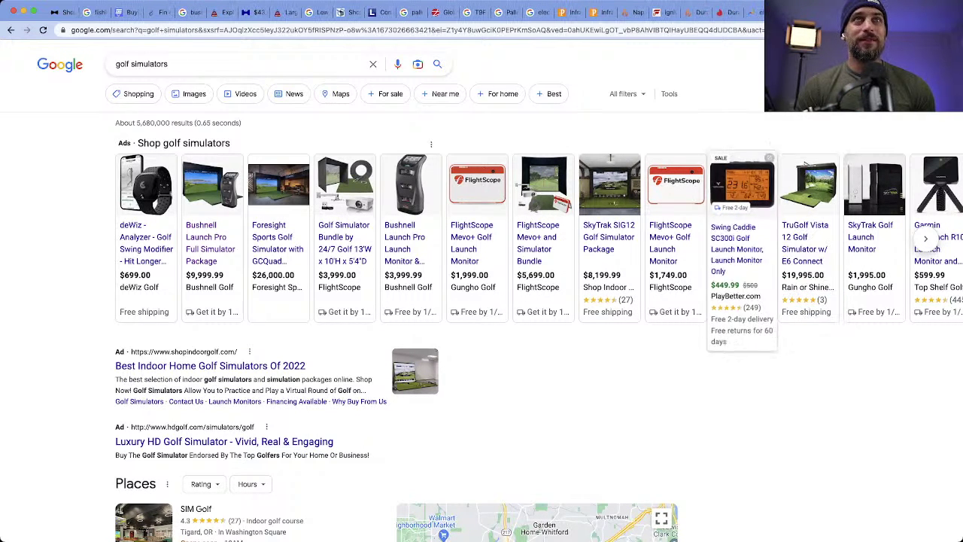
left_click(278, 185)
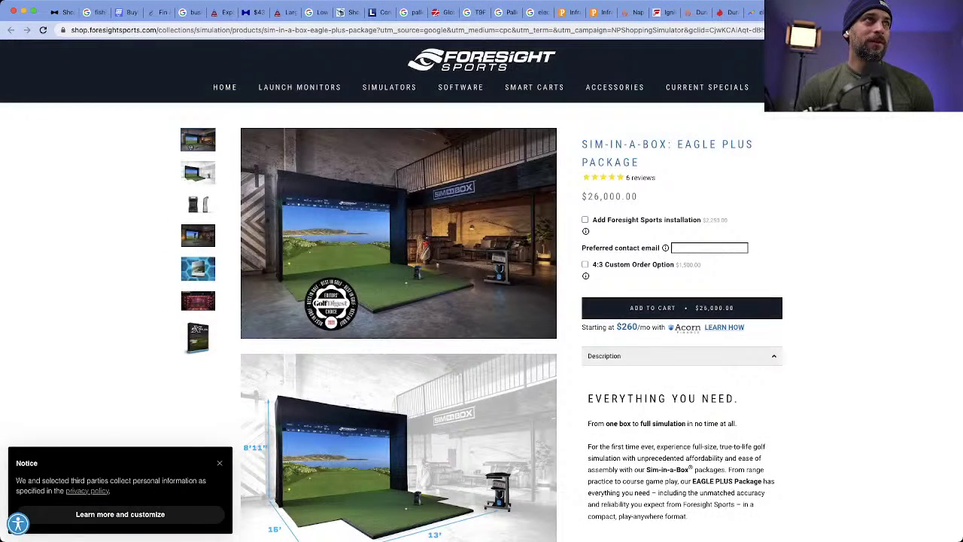
left_click(225, 30)
key("super+c")
left_click(60, 12)
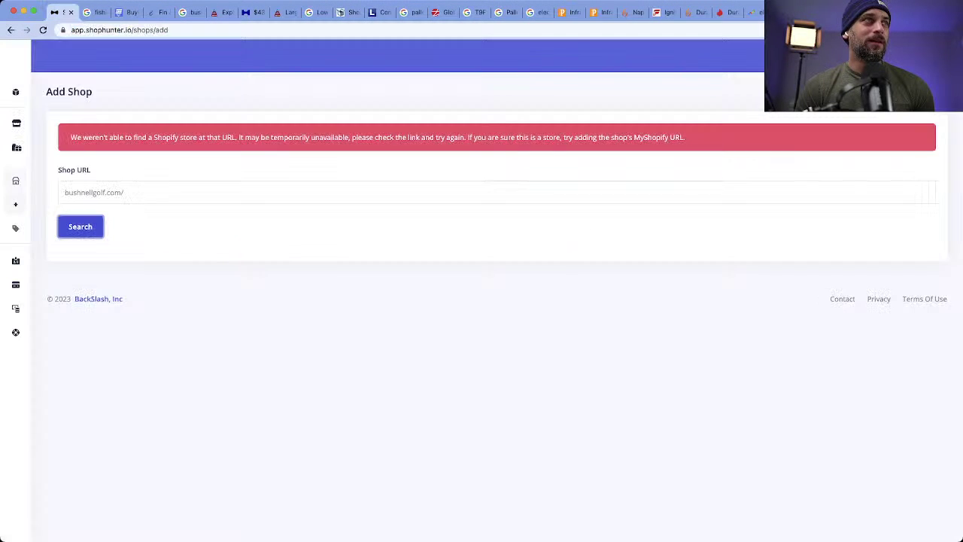
key("super+a")
key("super+v")
key("Return")
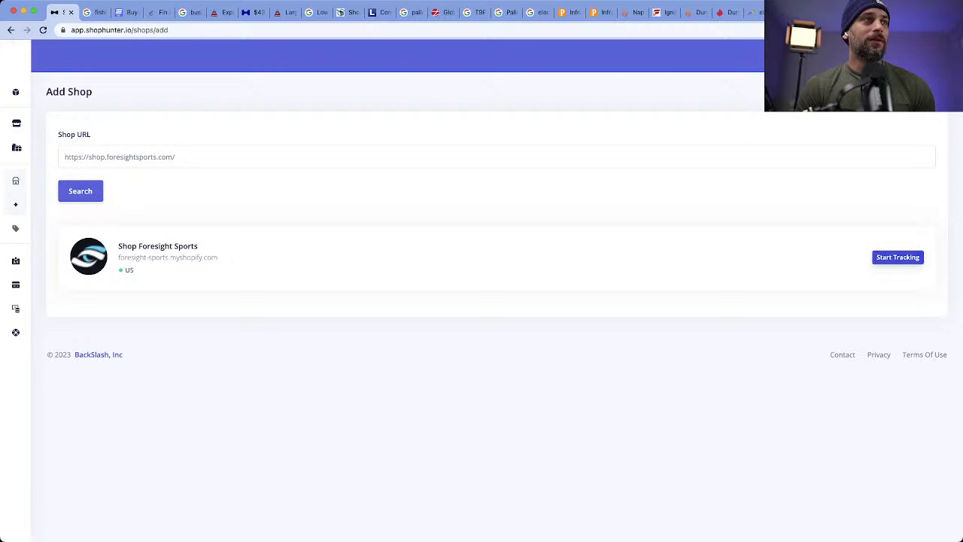
left_click(898, 257)
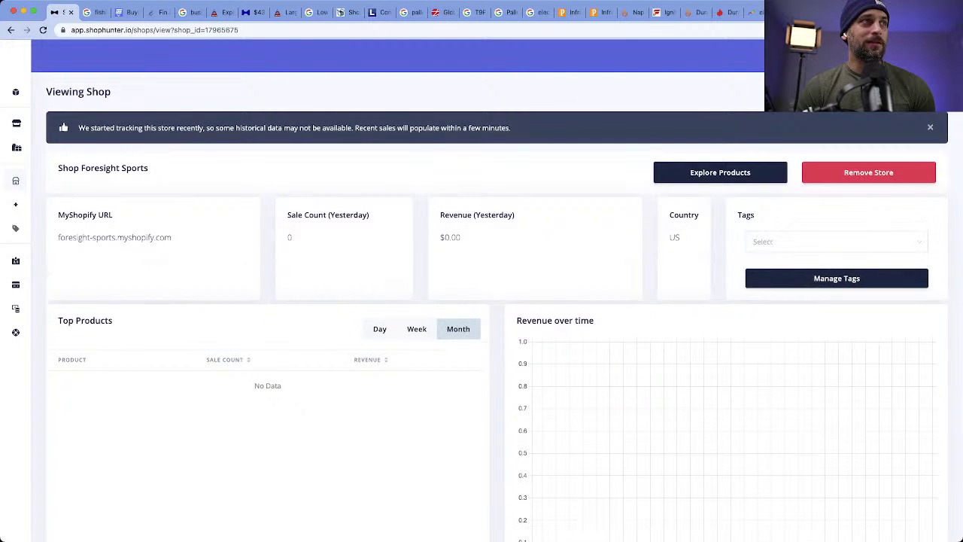
Step: Assign the highticket tag to the Shop Foresight Sports store
left_click(835, 242)
scroll(835, 350, "down", 5)
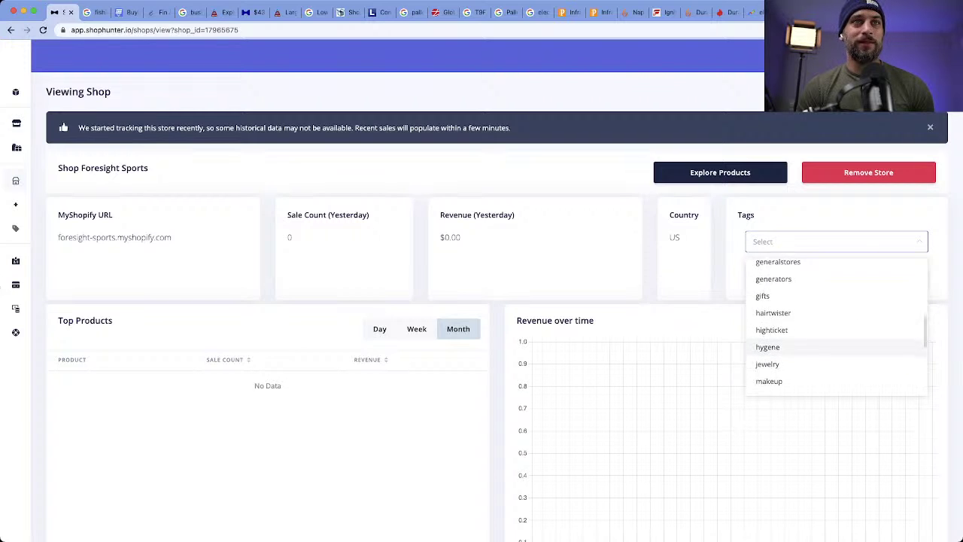
left_click(771, 330)
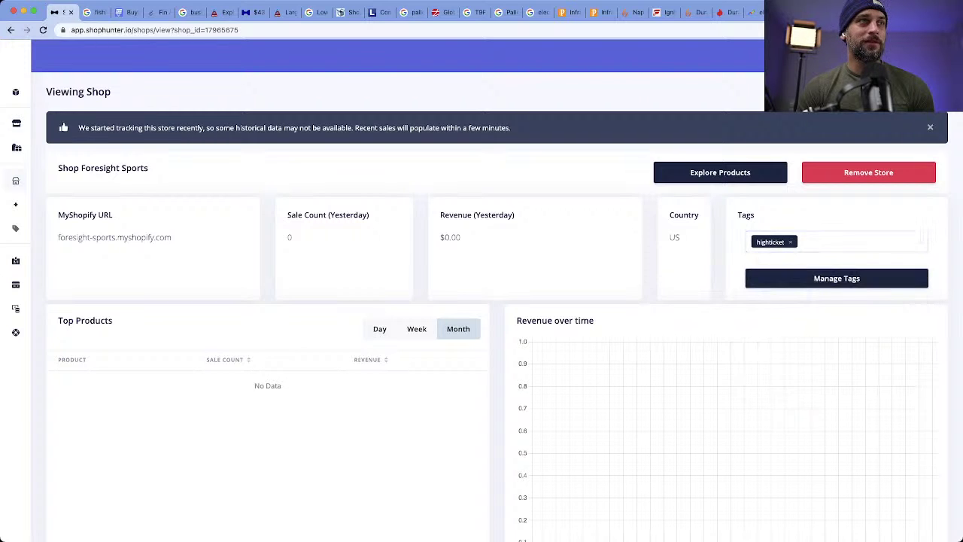
left_click_drag(511, 128, 78, 128)
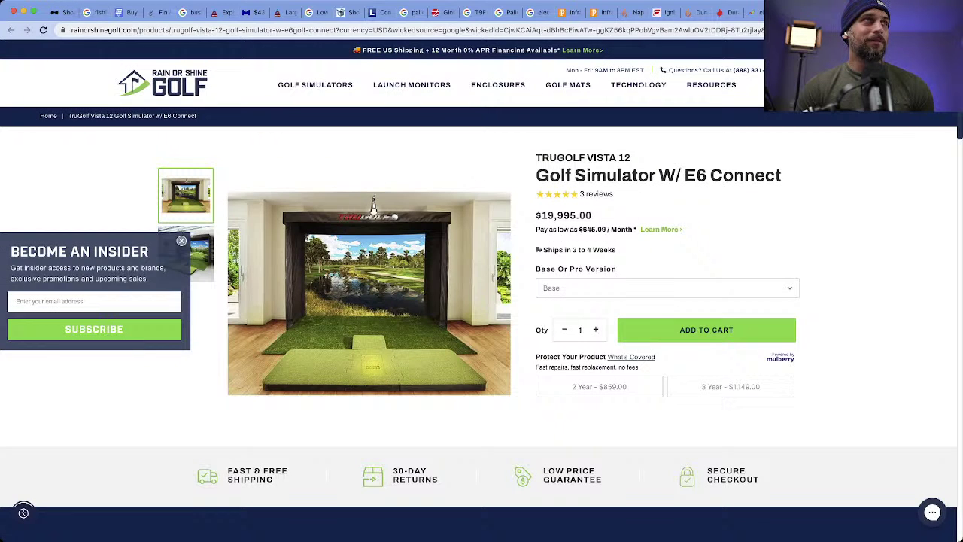
key("super+1")
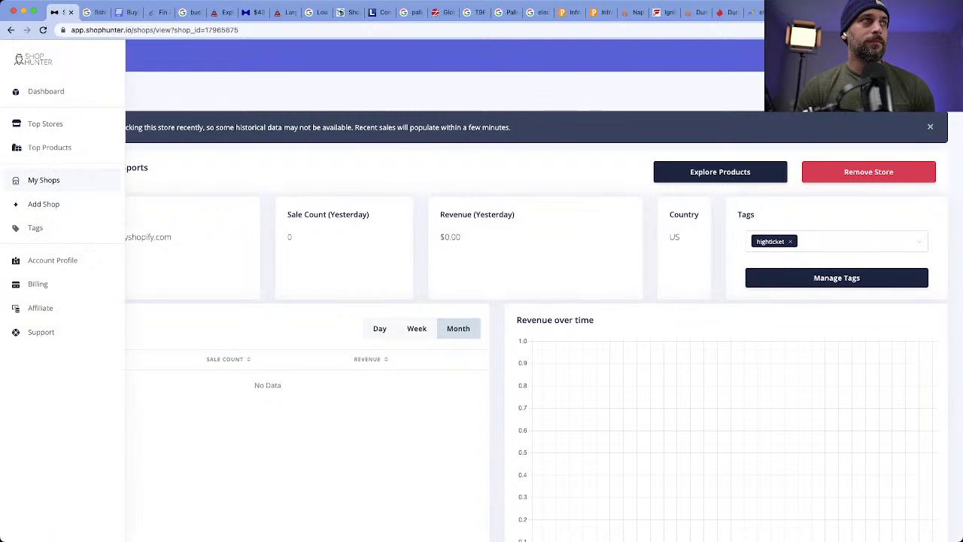
left_click(30, 204)
left_click(225, 157)
key("super+v")
key("Tab")
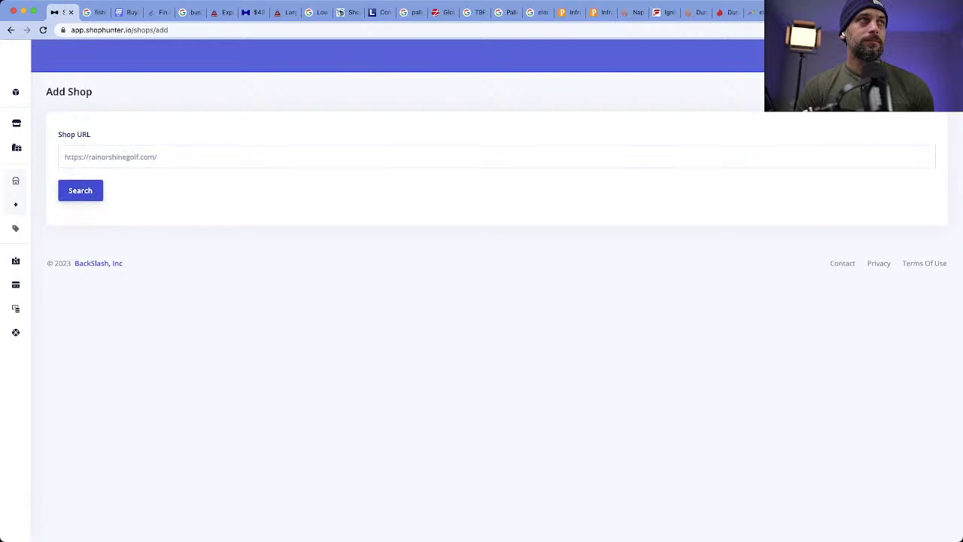
key("Return")
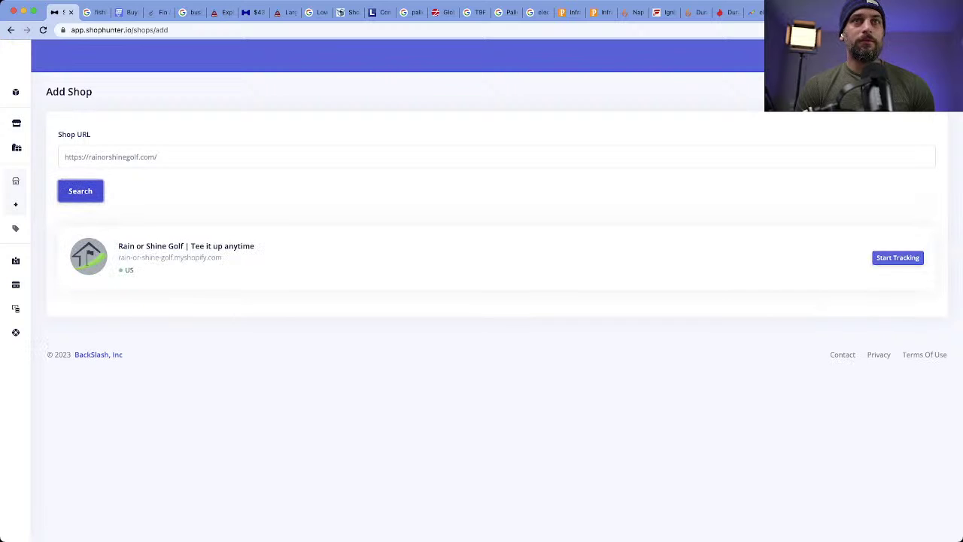
left_click(898, 257)
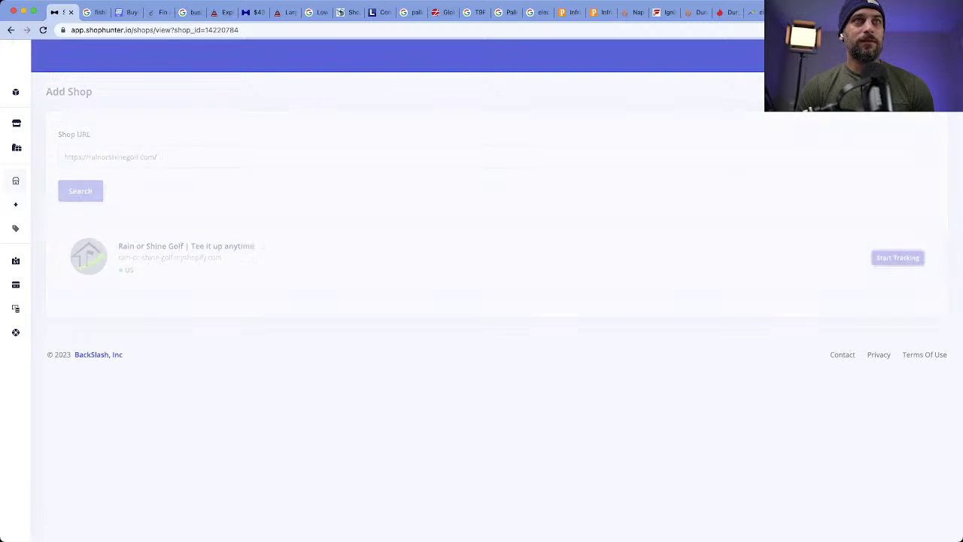
Step: Tag the Rain or Shine Golf store as highticket and check its top products, revenue chart and recent sales
left_click(827, 201)
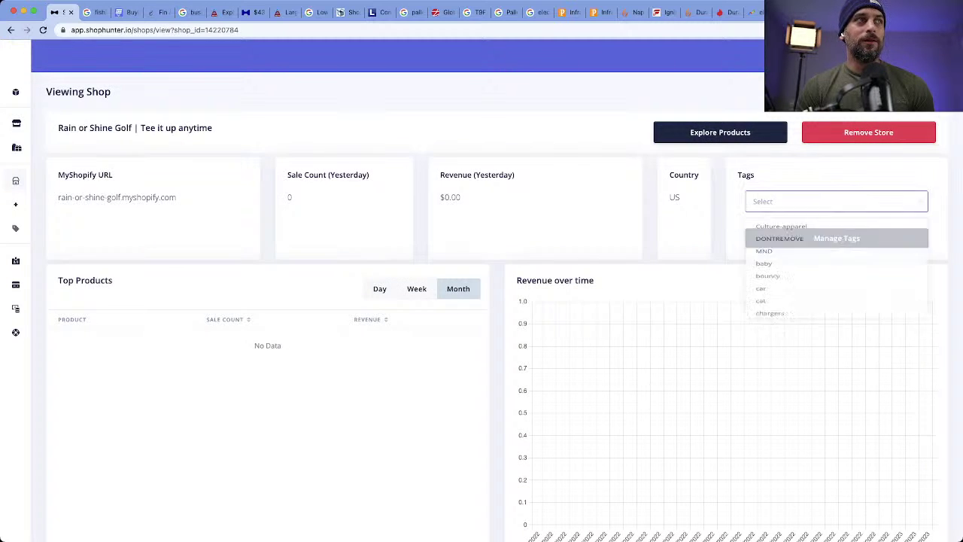
scroll(835, 297, "down", 6)
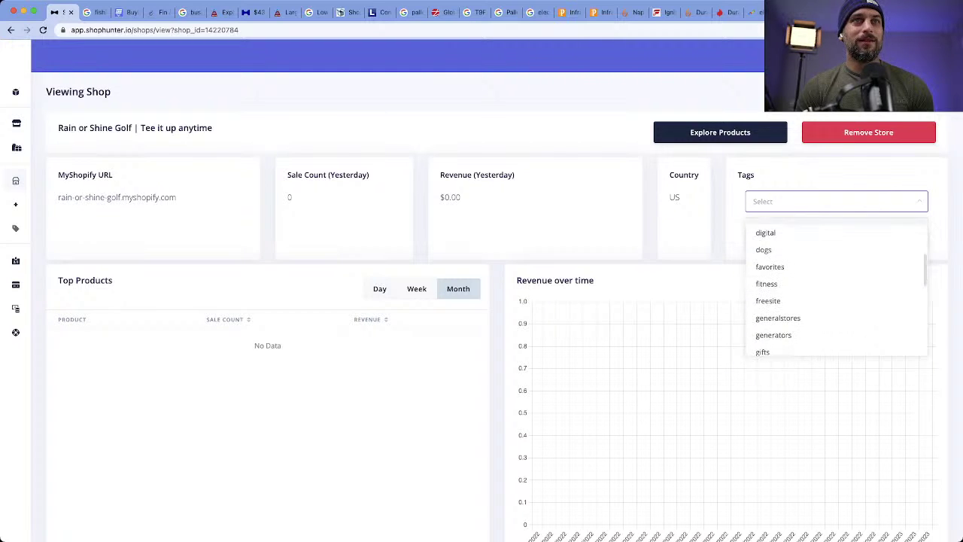
scroll(828, 248, "down", 1)
left_click(828, 246)
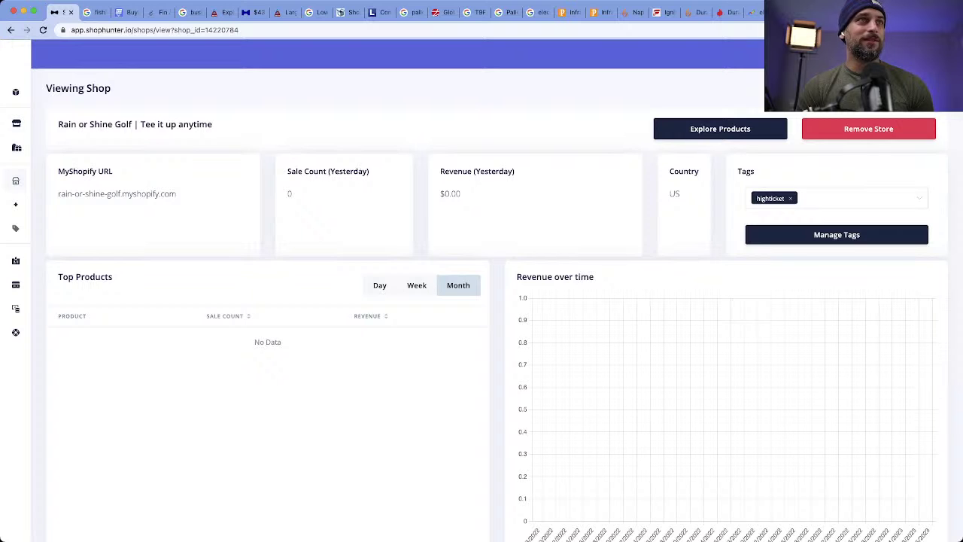
scroll(482, 301, "down", 3)
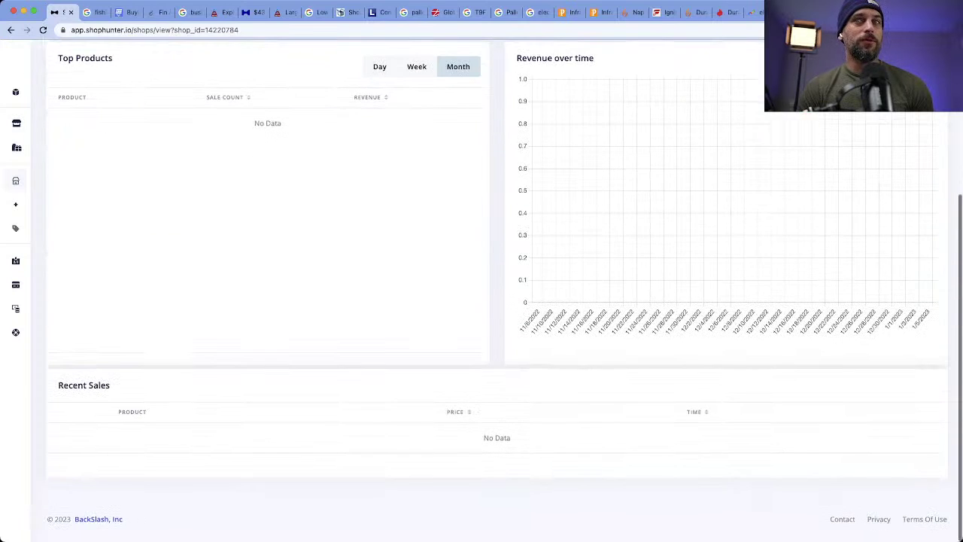
scroll(482, 301, "up", 3)
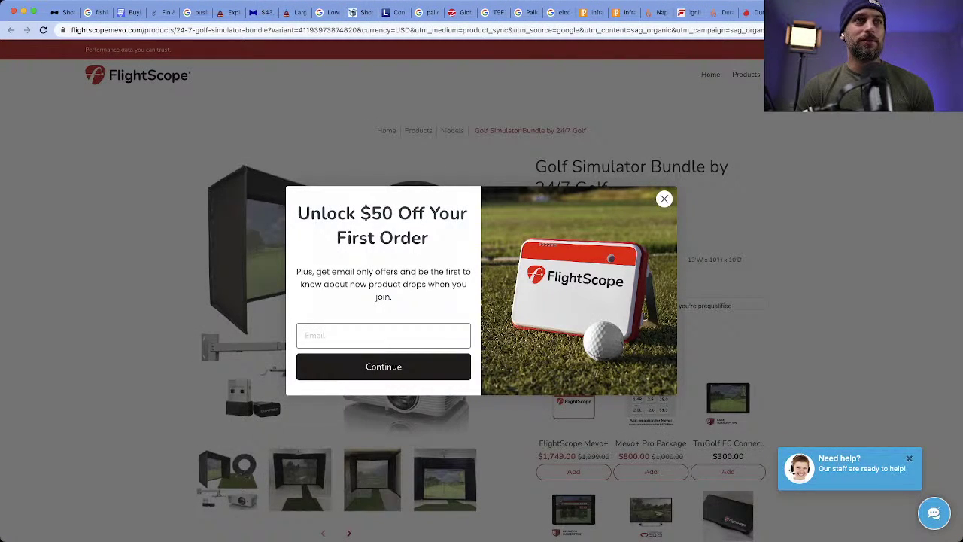
left_click(664, 198)
left_click_drag(144, 30, 70, 30)
left_click(64, 13)
mouse_move(16, 180)
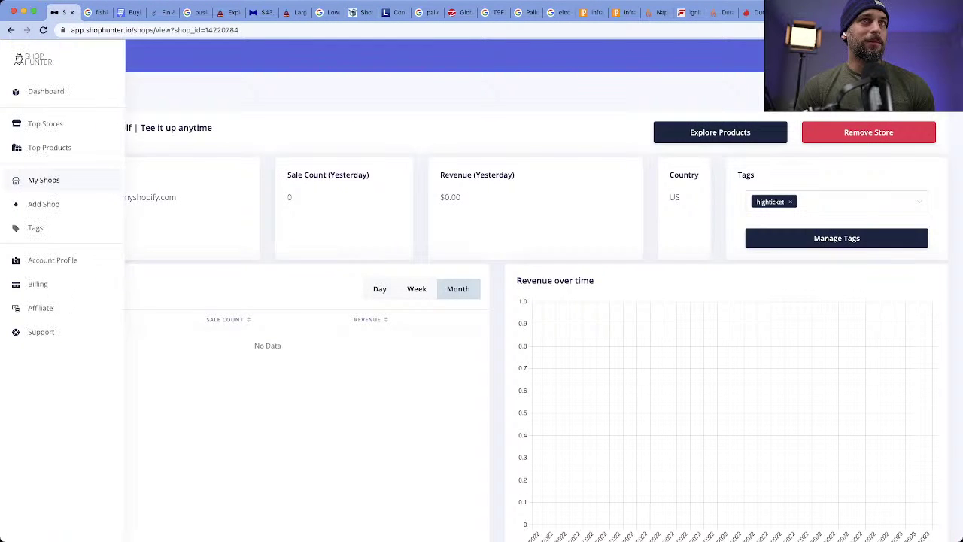
left_click(43, 204)
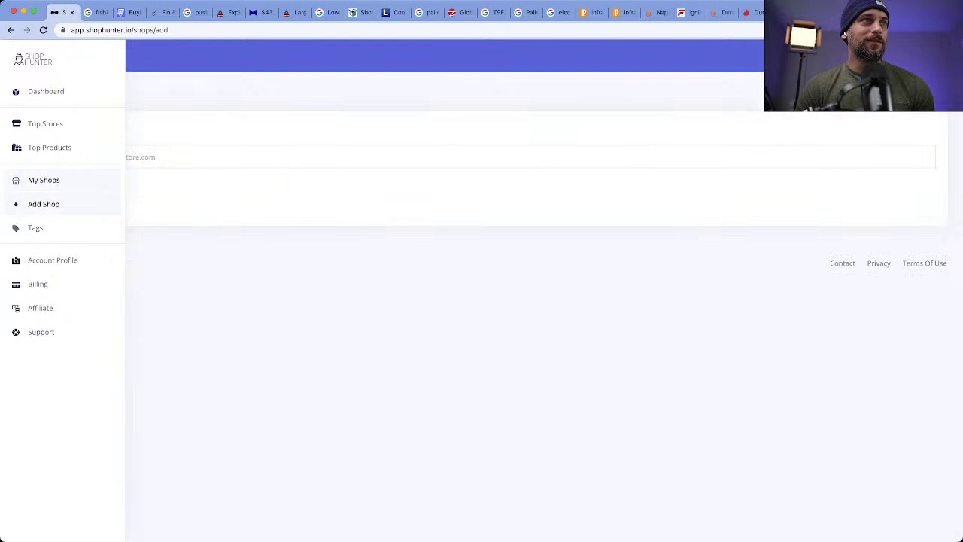
left_click(162, 157)
key("super+v")
key("Return")
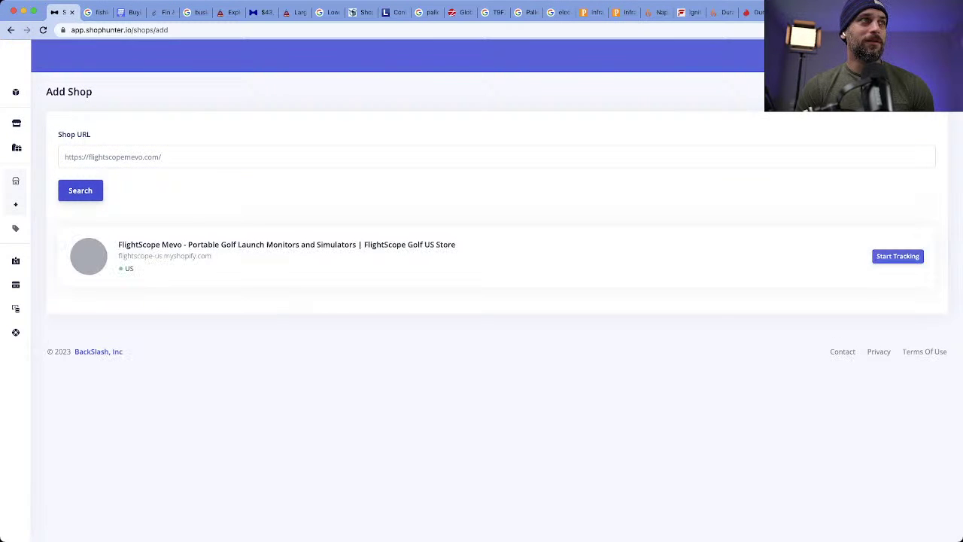
left_click(898, 257)
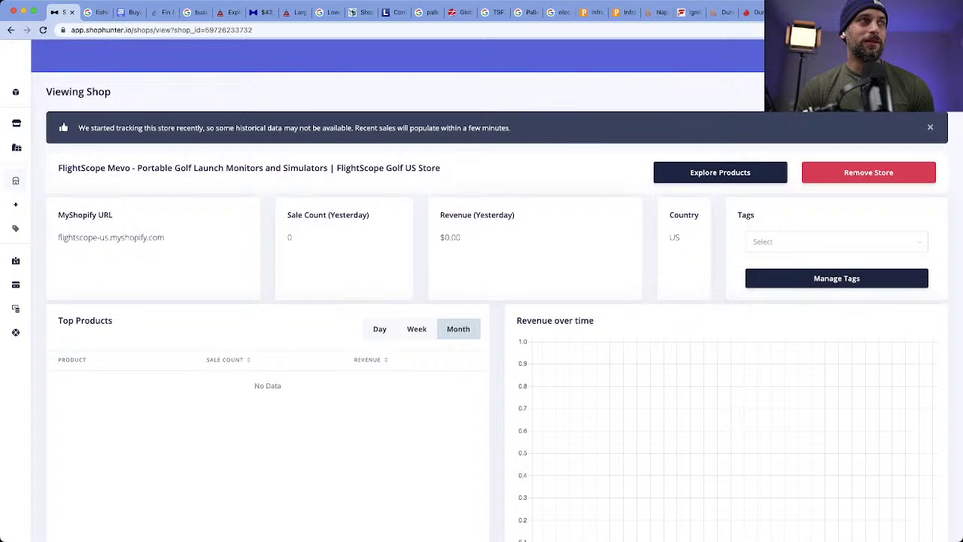
Step: Assign the highticket tag to the FlightScope Mevo store and close the Foresight Sports product page
left_click(836, 241)
scroll(835, 324, "down", 5)
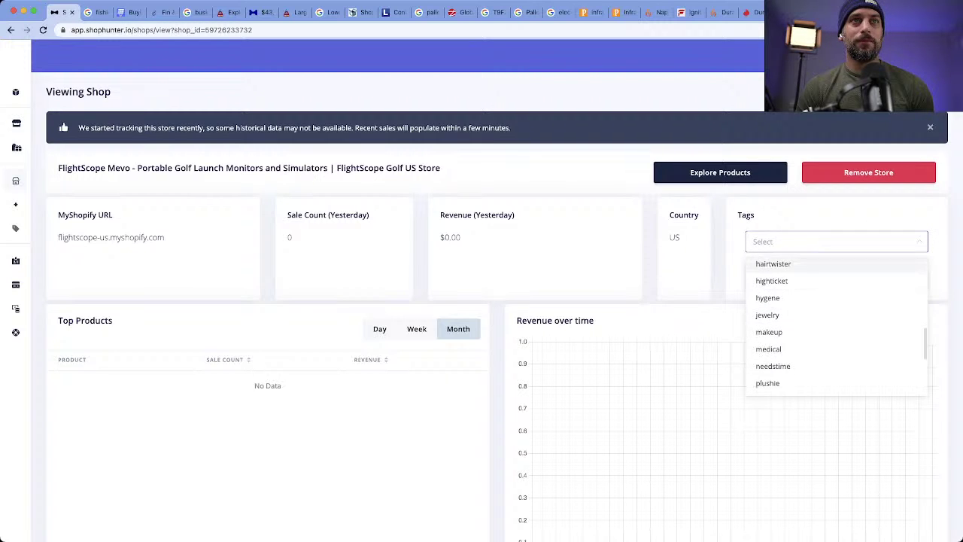
left_click(771, 276)
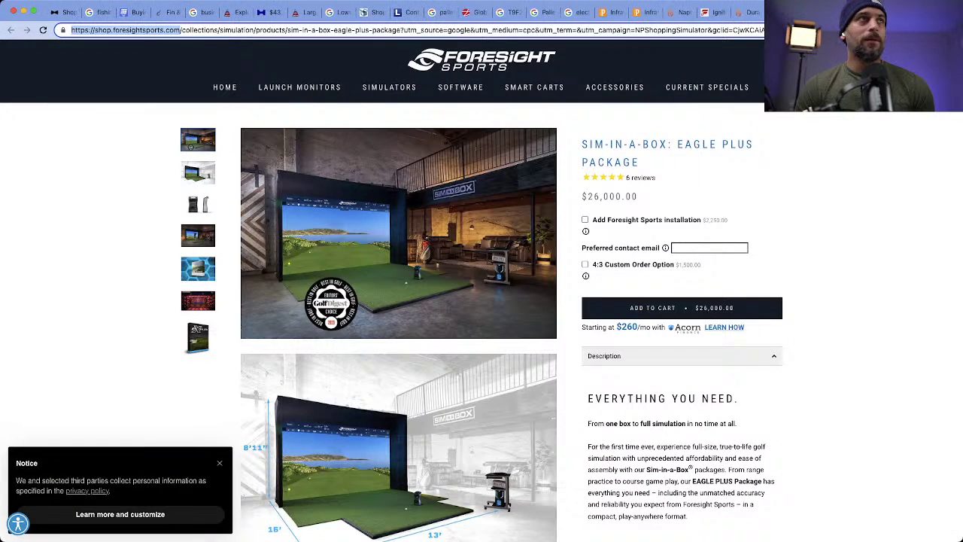
key("ctrl+w")
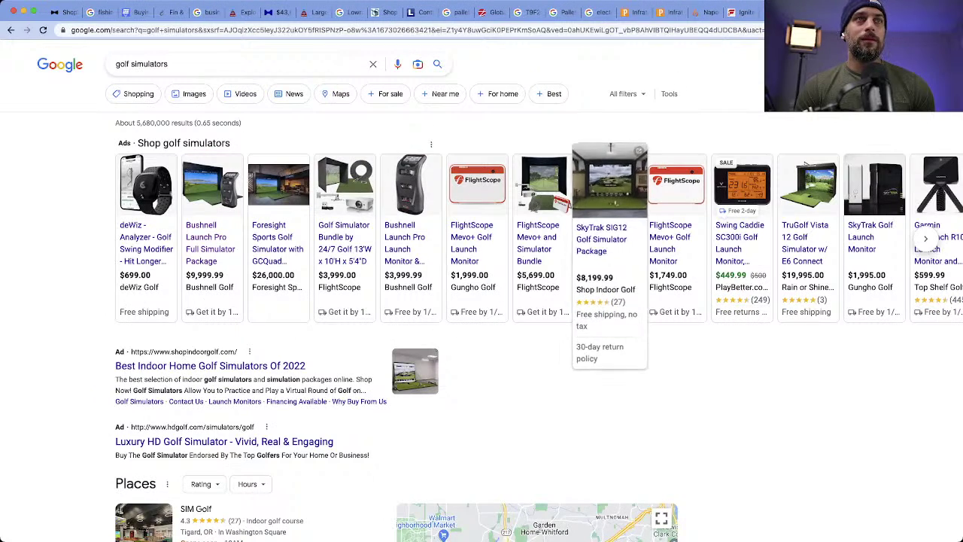
left_click(601, 240)
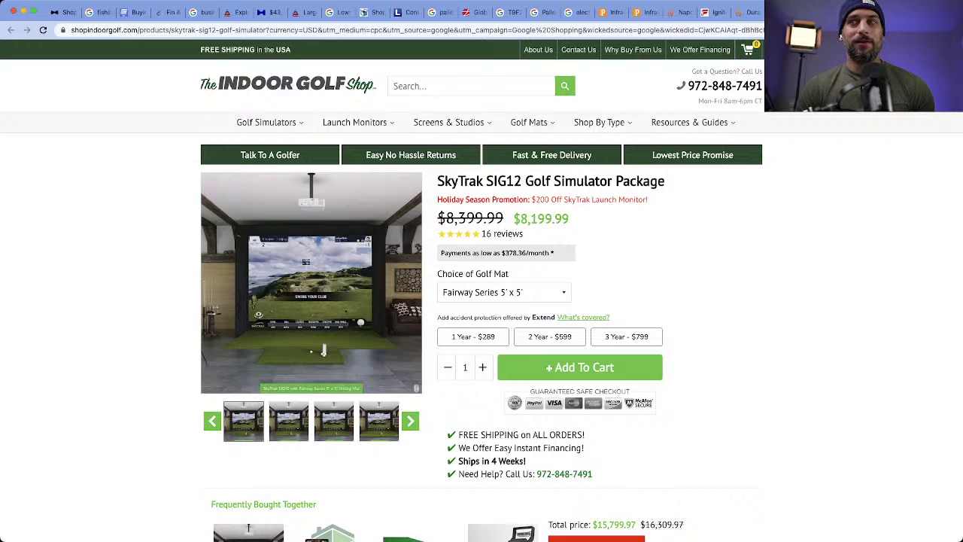
key("super+1")
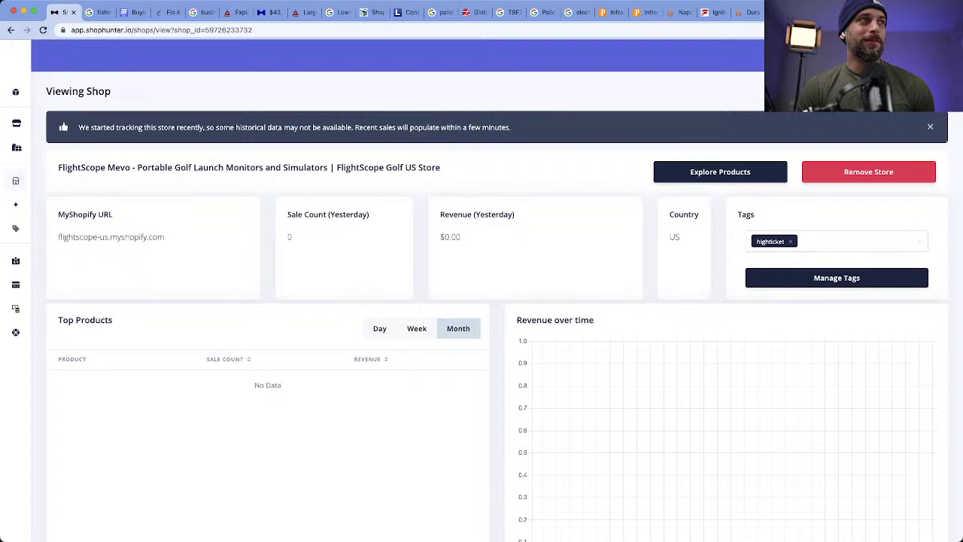
left_click(45, 202)
type("https://shopindoorgolf.com/")
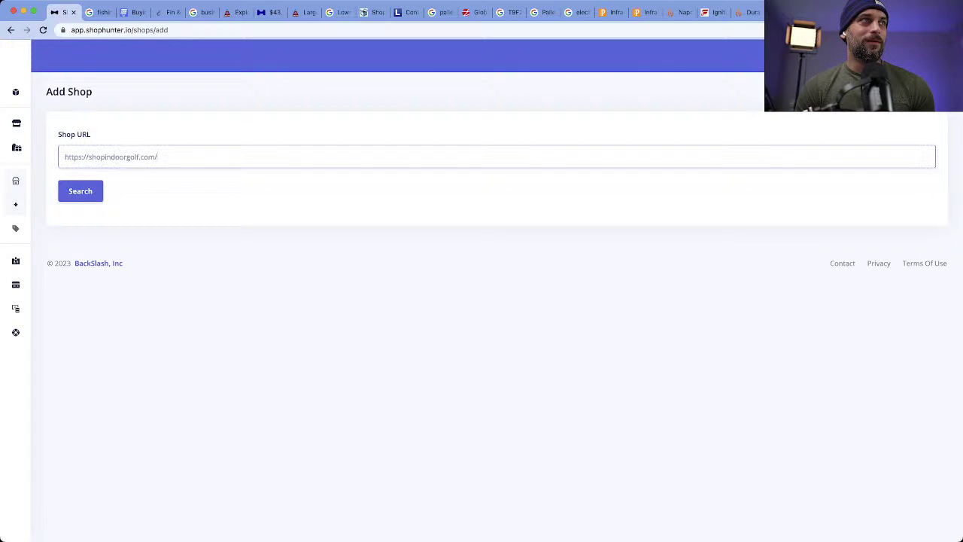
key("Return")
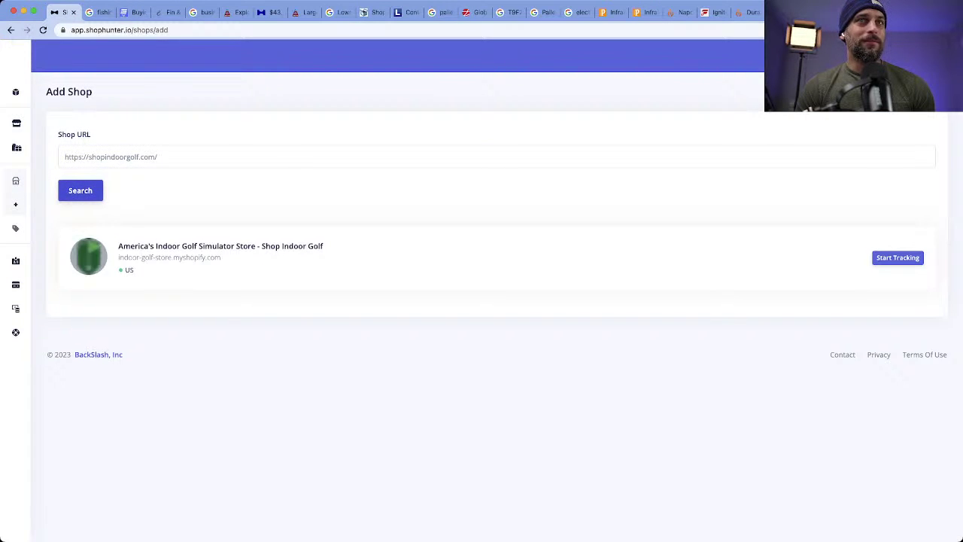
left_click(898, 258)
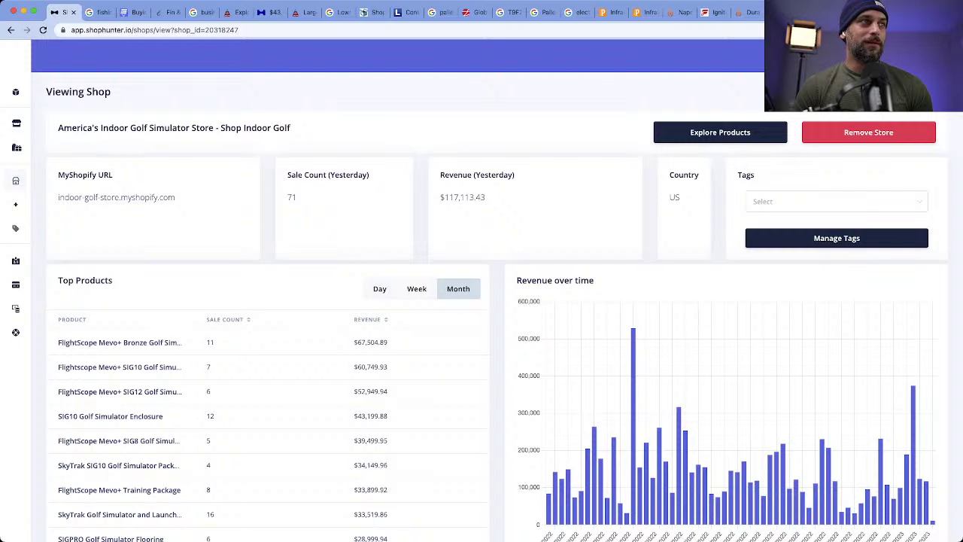
Step: Copy the brand name FlightScope from the store's first top product and search Google for it in a new tab
left_click_drag(58, 343, 97, 343)
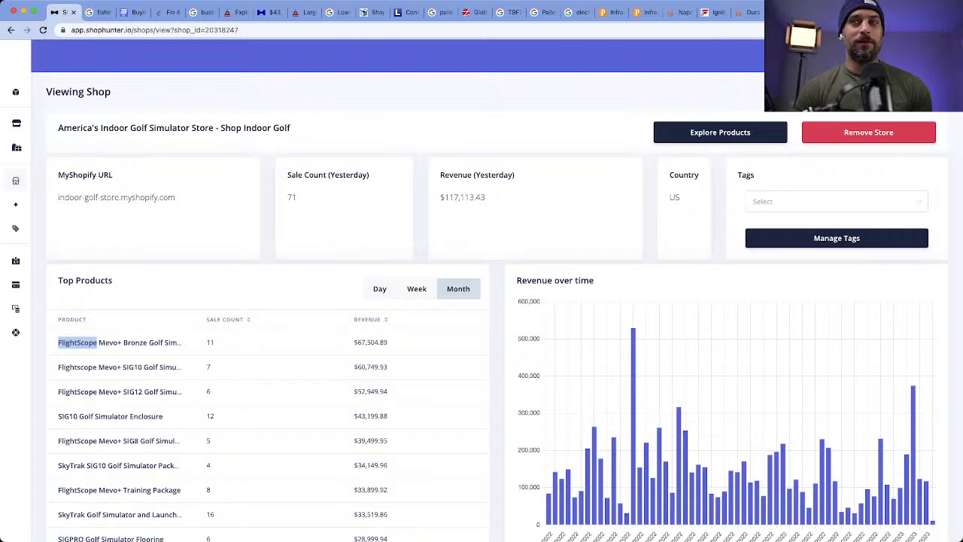
key("super+c")
key("super+t")
key("super+v")
key("Return")
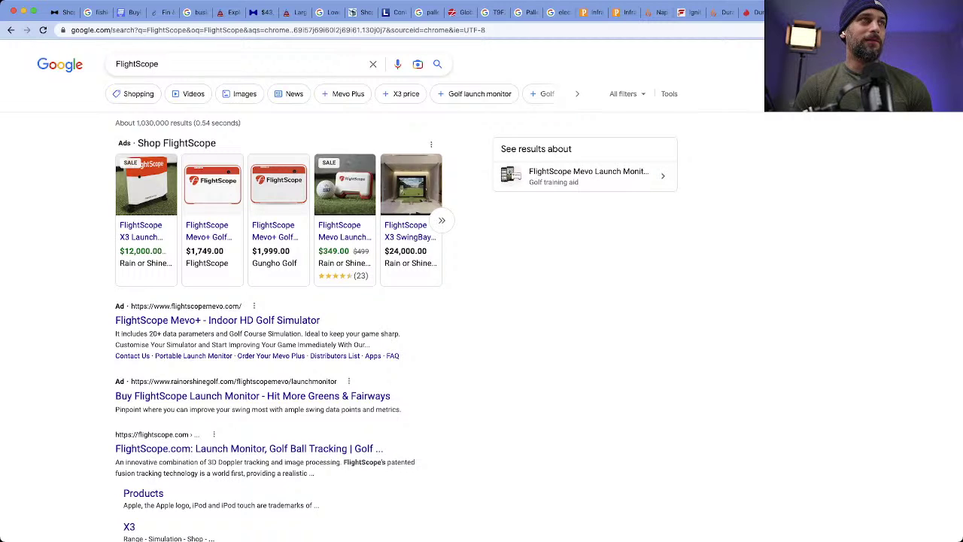
Step: Open the official flightscope.com website from the results and view its USA support contact page
left_click(248, 448)
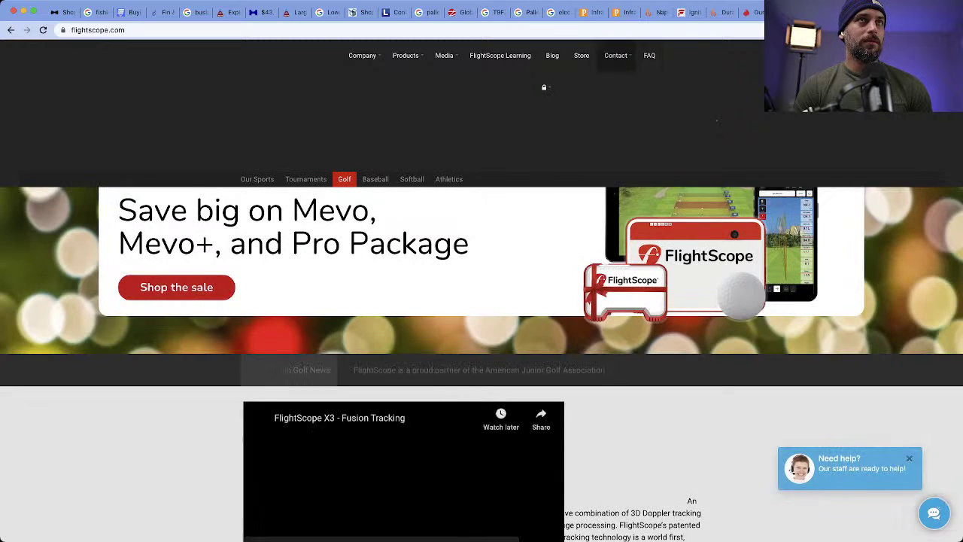
mouse_move(616, 56)
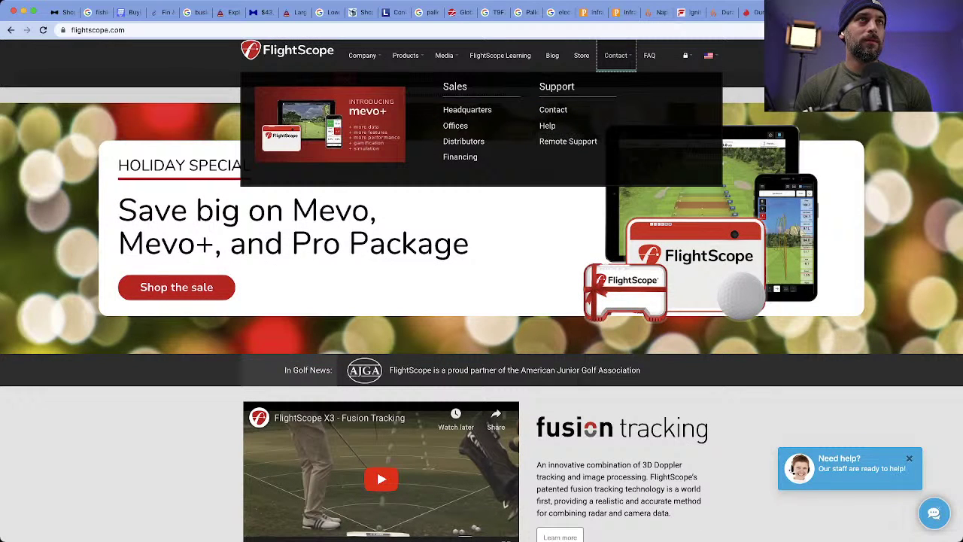
left_click(615, 56)
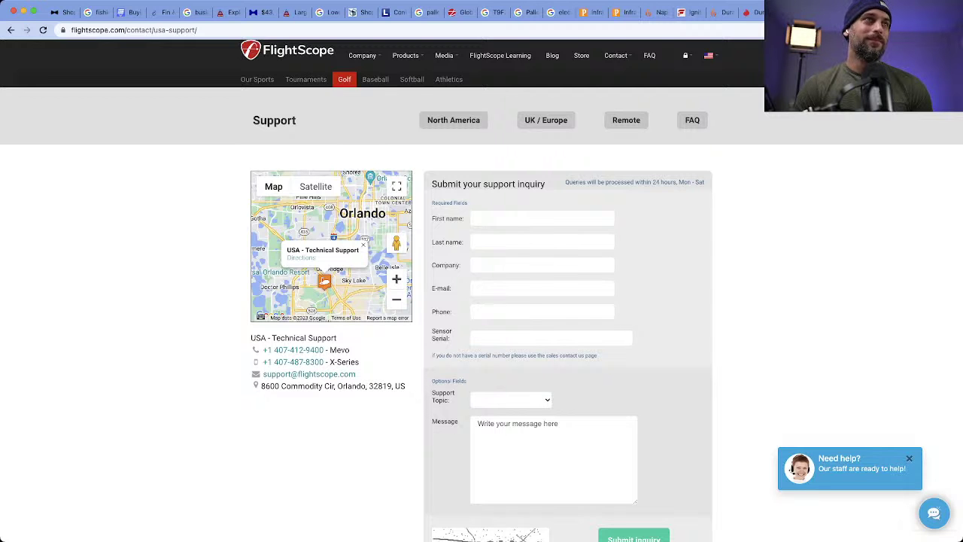
Step: Look over the FlightScope support inquiry page and return to the indoor golf store's sales overview in ShopHunter
scroll(482, 316, "down", 3)
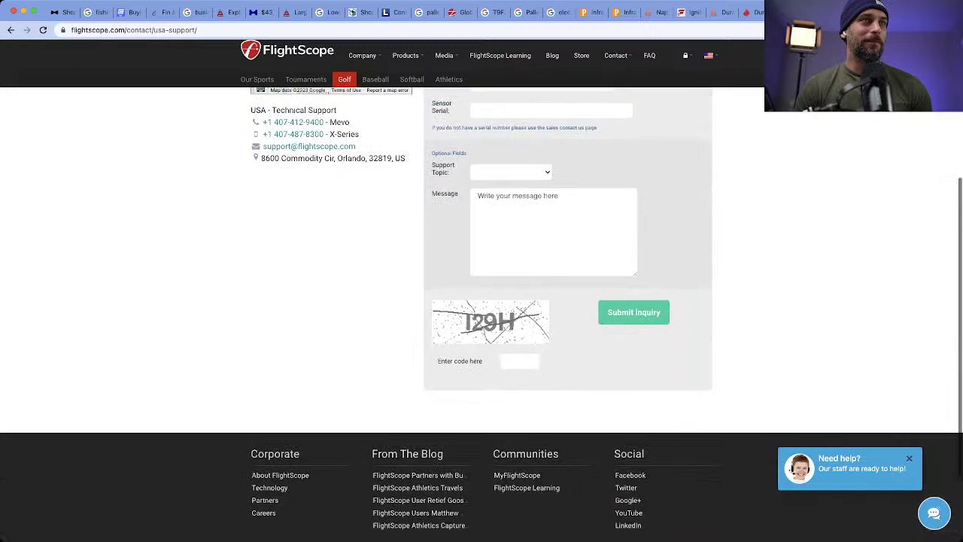
scroll(482, 316, "up", 3)
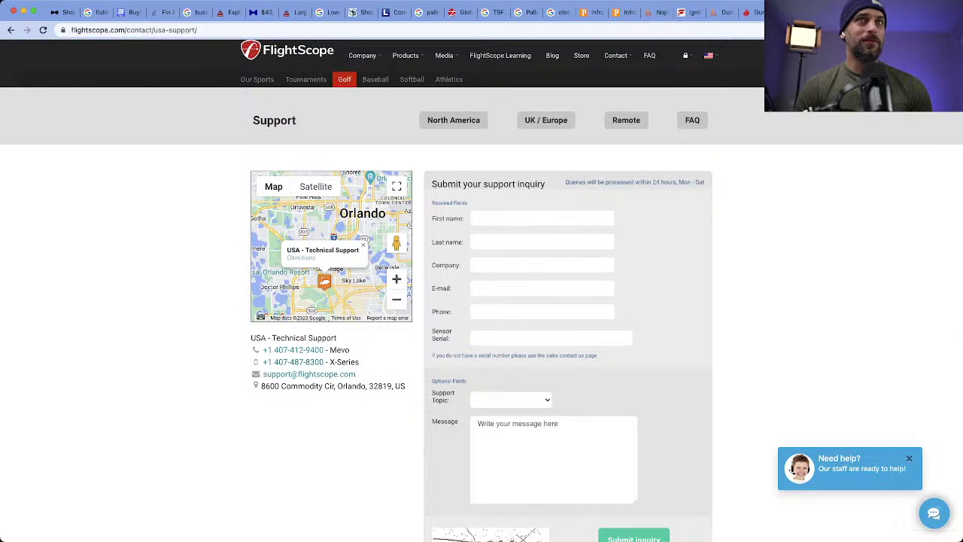
key("ctrl+Tab")
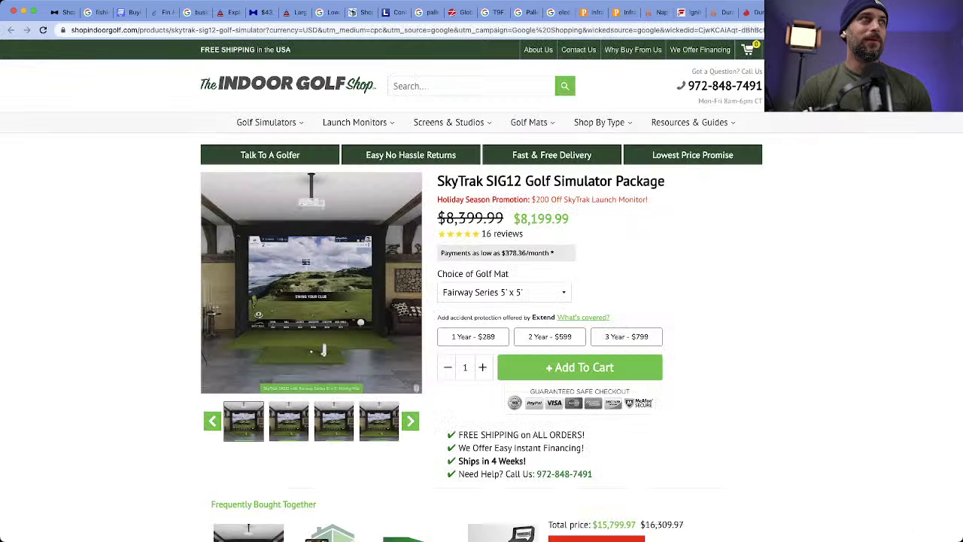
key("ctrl+1")
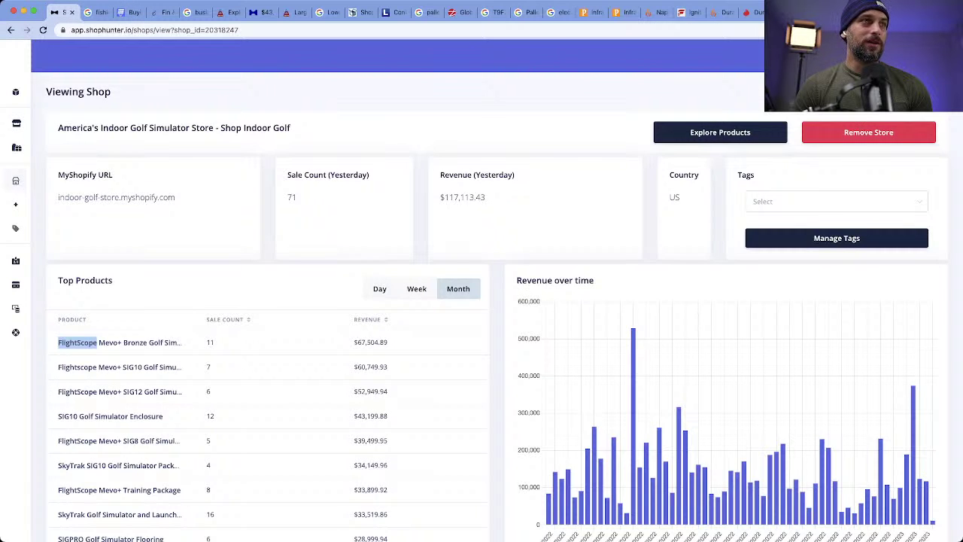
scroll(497, 291, "down", 2)
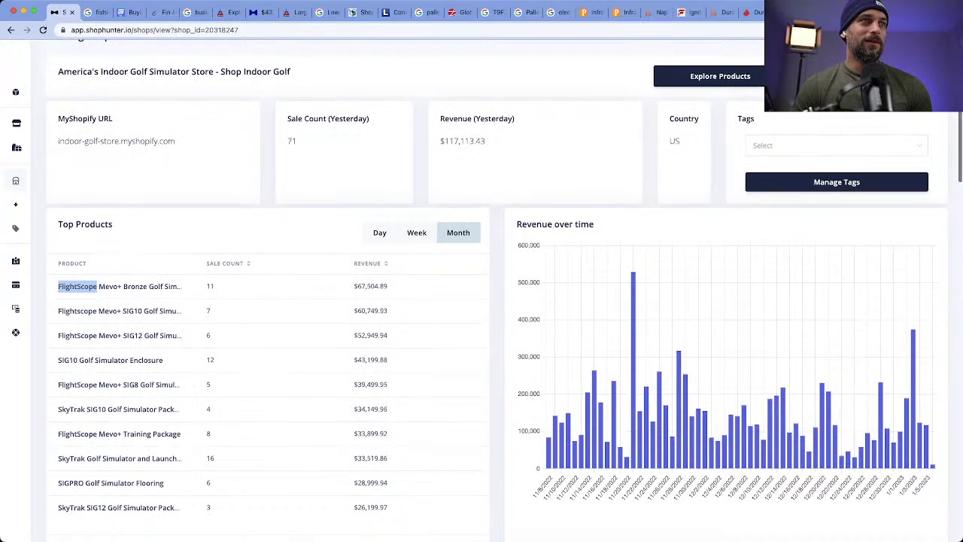
scroll(497, 291, "up", 2)
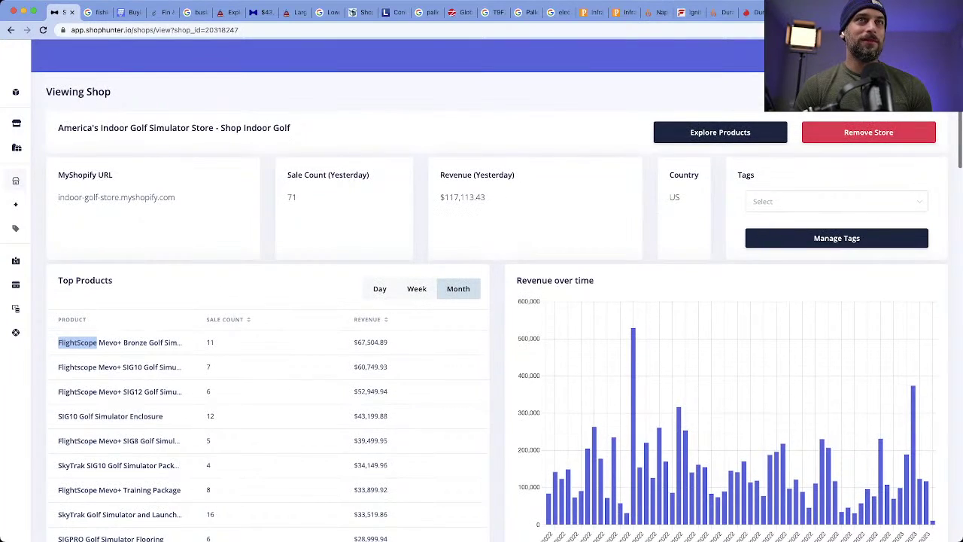
Step: Tag the indoor golf simulator store as highticket
scroll(497, 301, "down", 1)
left_click(828, 199)
scroll(828, 295, "down", 2)
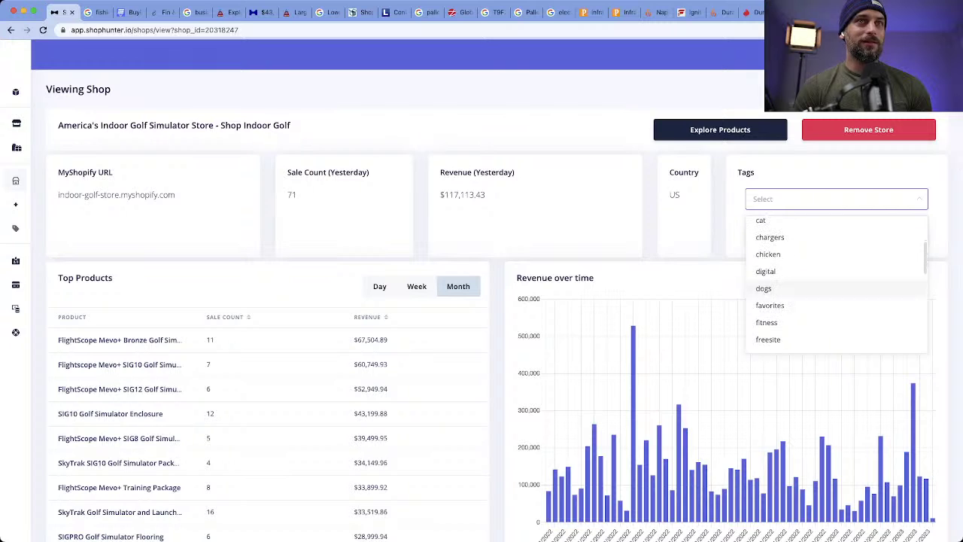
scroll(773, 299, "down", 3)
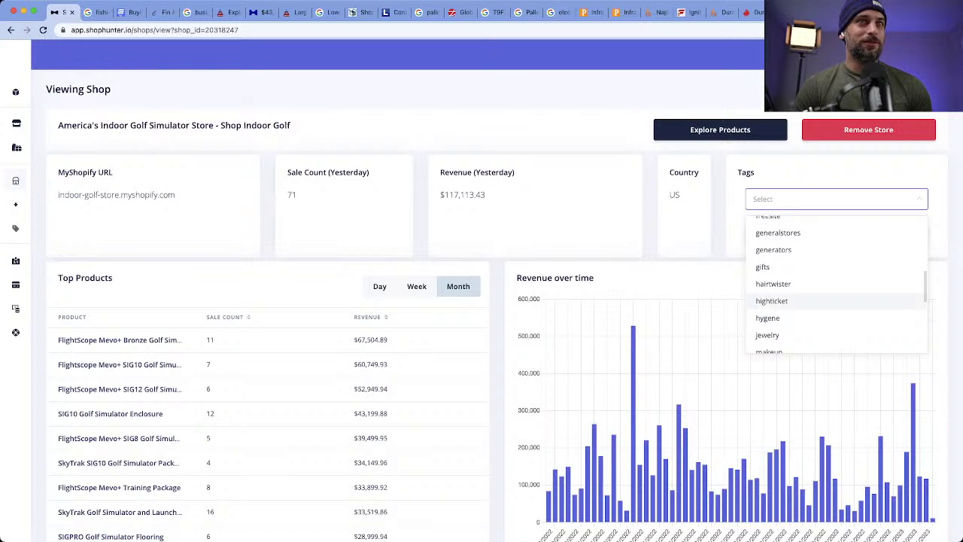
left_click(773, 300)
key("Escape")
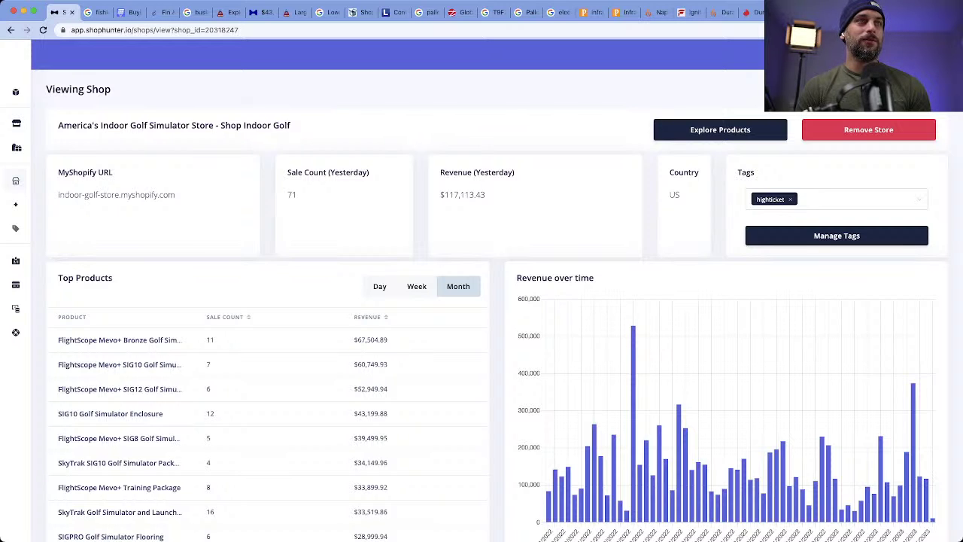
scroll(482, 301, "down", 1)
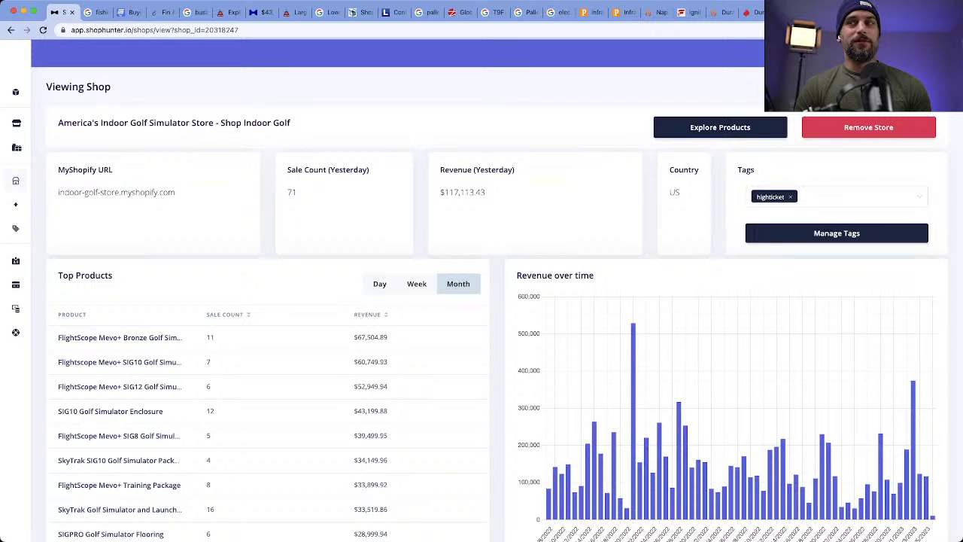
scroll(482, 301, "up", 1)
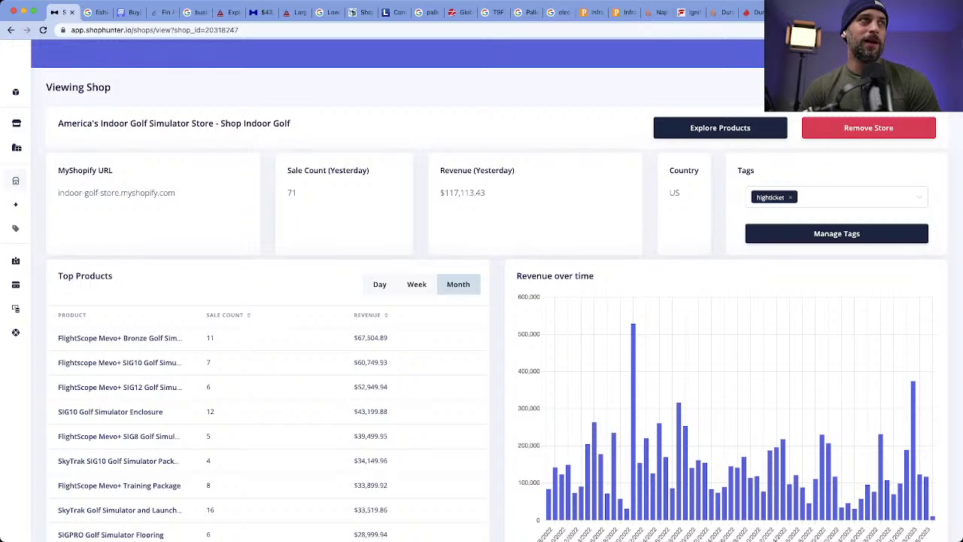
left_click_drag(190, 124, 130, 124)
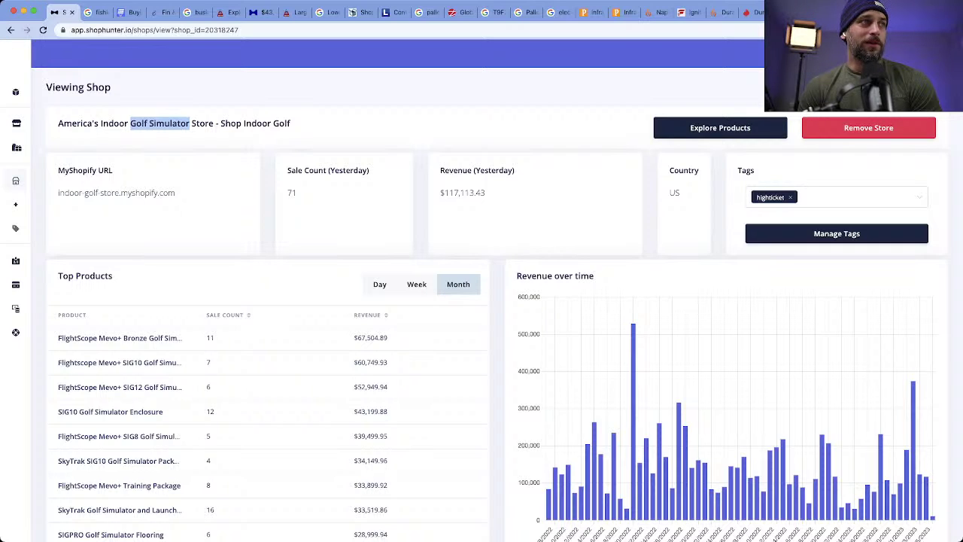
left_click_drag(58, 338, 97, 337)
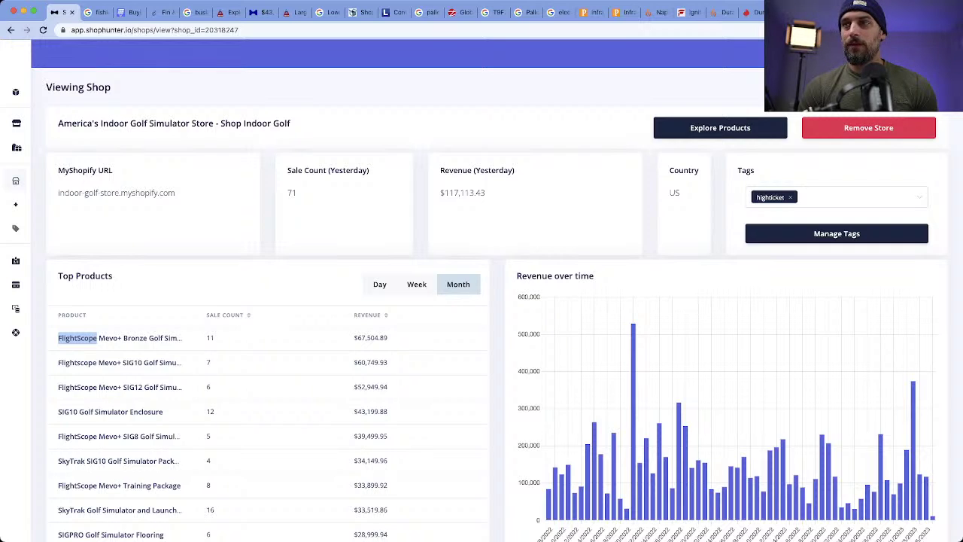
left_click(78, 338)
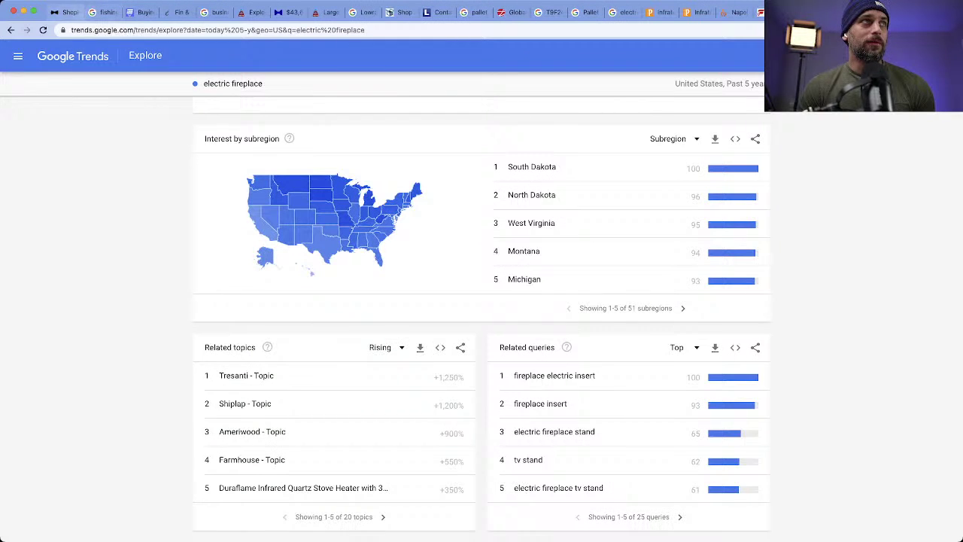
Step: Copy the indoor golf store's MyShopify URL from ShopHunter and open indoor-golf-store.myshopify.com in another browser tab
left_click(65, 12)
triple_click(116, 193)
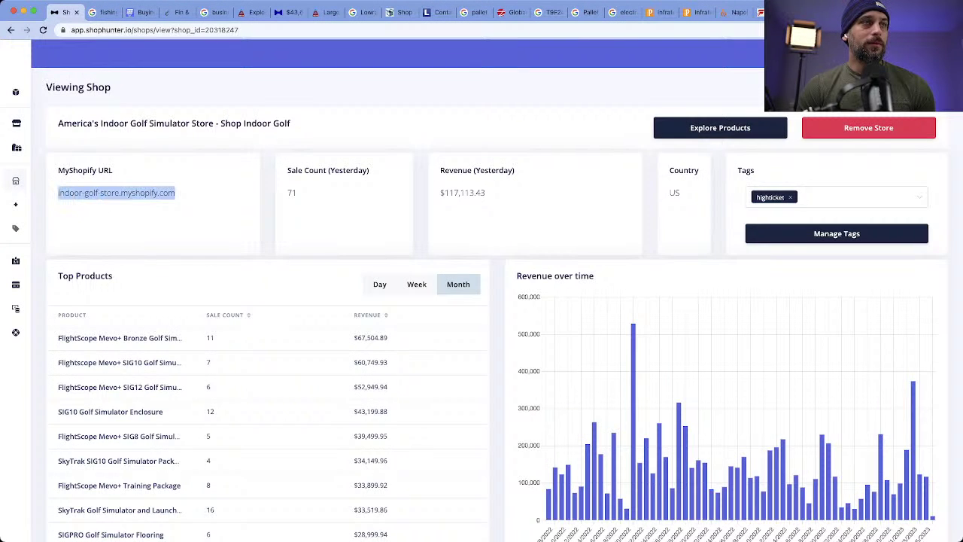
key("ctrl+Tab")
key("super+l")
key("super+v")
key("Return")
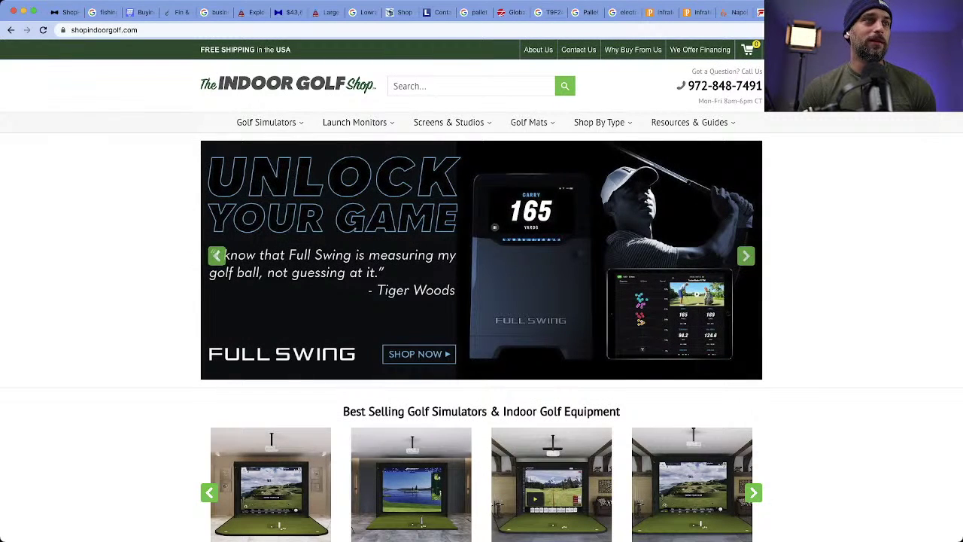
Step: Open the SkyTrak SIG10 Golf Simulator Package from the store's best-selling products
scroll(482, 301, "down", 3)
scroll(482, 301, "down", 3)
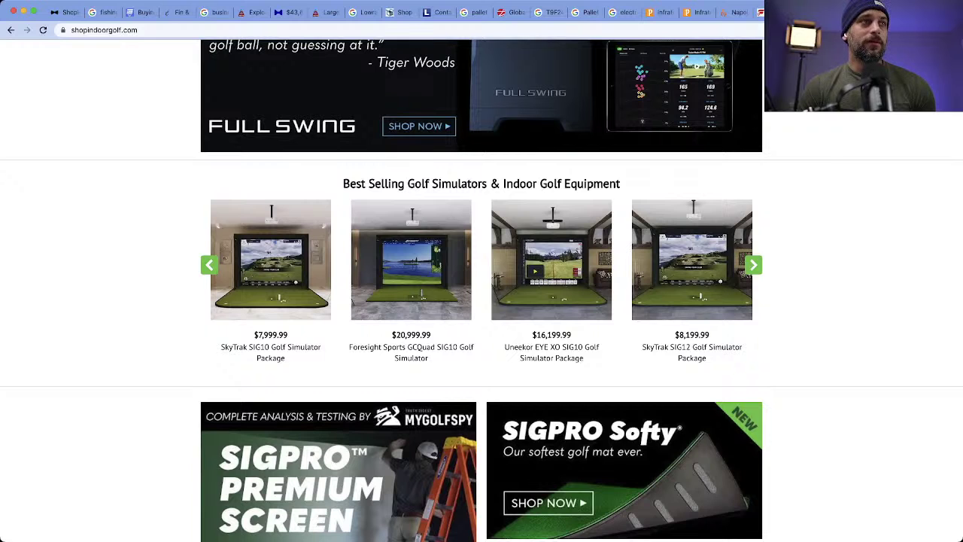
left_click(271, 347)
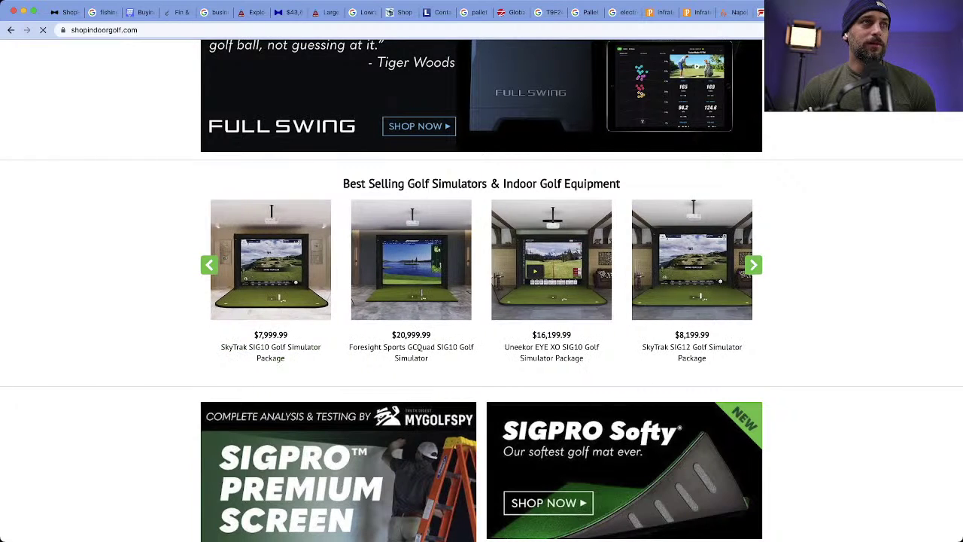
Step: Copy the product's title and search Google for "SkyTrak SIG10 Golf Simulator Package" in a new tab
left_click_drag(665, 181, 438, 181)
key("super+c")
key("super+t")
key("super+v")
key("Return")
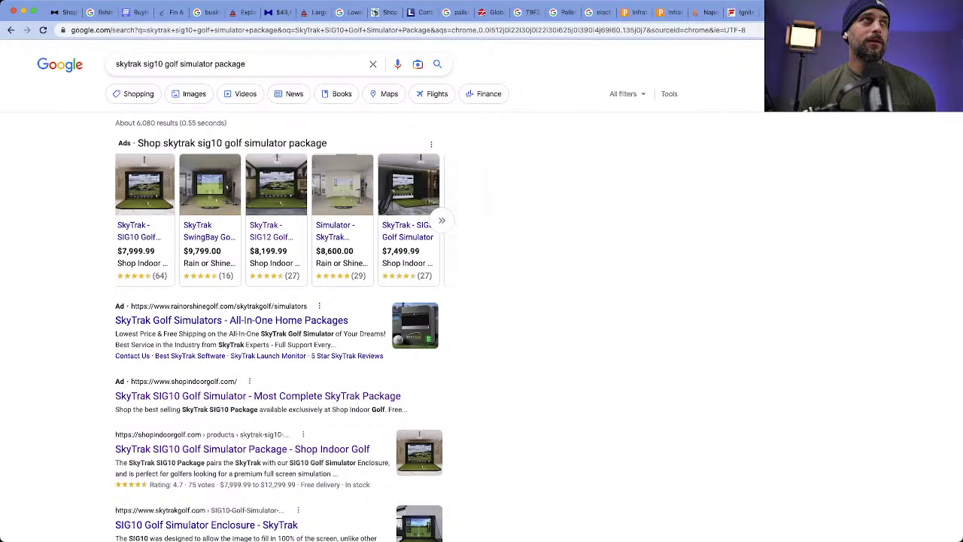
Step: Close all leftover research tabs, keeping only ShopHunter and the Google search for the SkyTrak SIG10 package
left_click(98, 12)
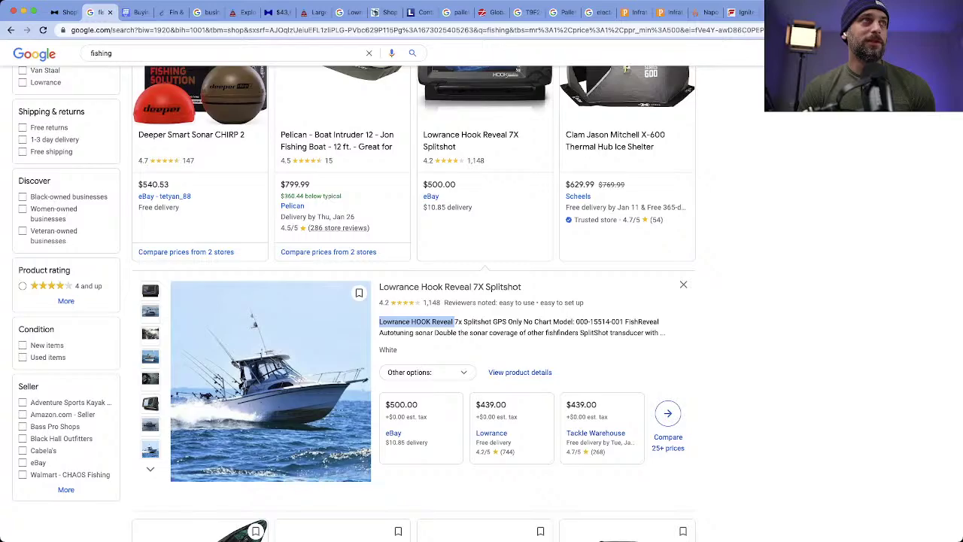
left_click(110, 12)
left_click(110, 12)
left_click(110, 12)
left_click(110, 12)
left_click(110, 12)
left_click(110, 12)
left_click(110, 12)
left_click(110, 12)
left_click(110, 12)
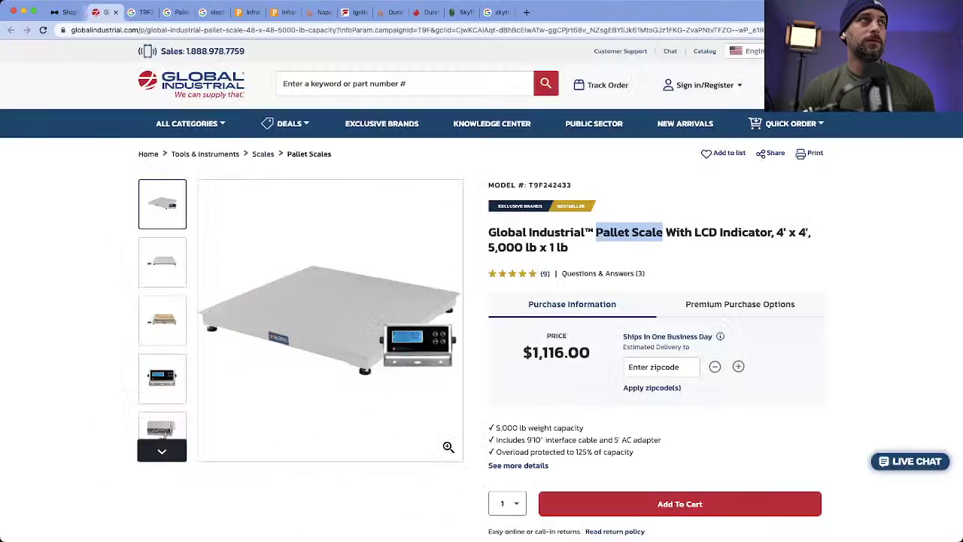
left_click(122, 12)
left_click(121, 12)
left_click(121, 12)
left_click(121, 12)
left_click(121, 12)
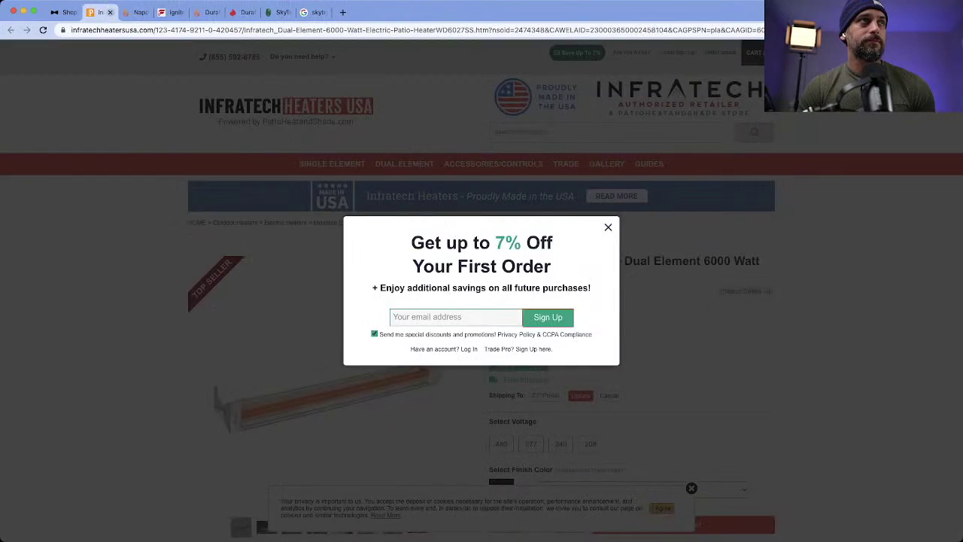
left_click(110, 12)
left_click(110, 12)
left_click(110, 12)
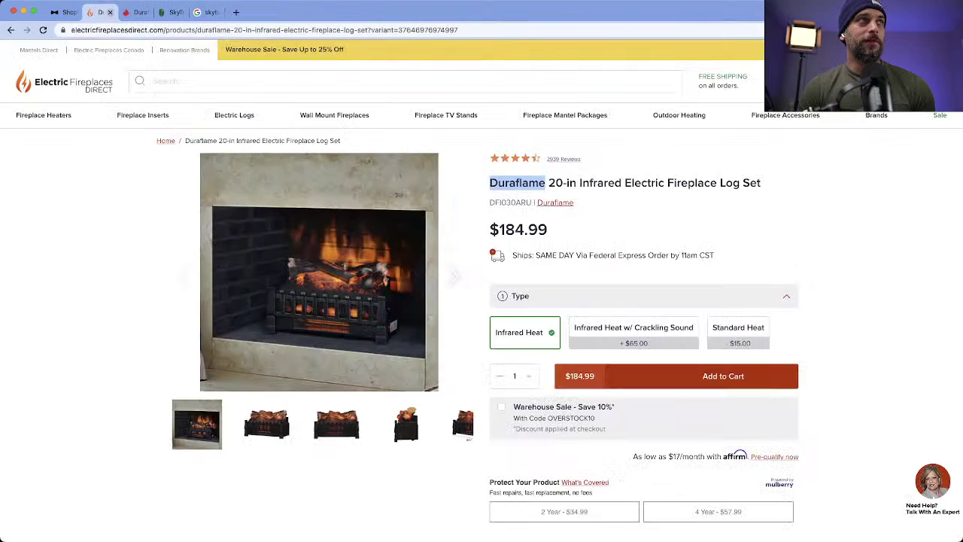
left_click(110, 12)
left_click(110, 12)
left_click(110, 12)
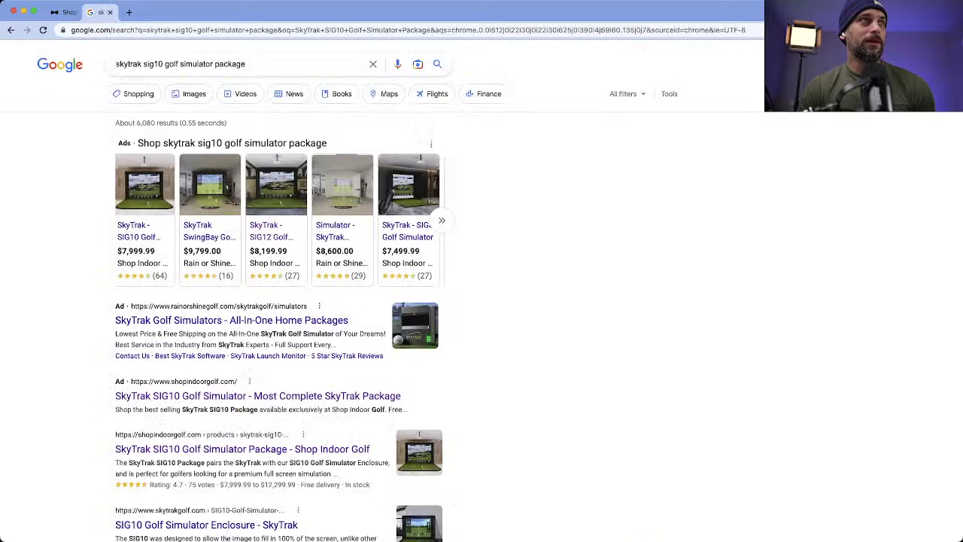
Step: Open the SkyTrak SIG10, SwingBay, Retractable and SIG8 golf simulator shopping ads in separate background tabs
mouse_move(154, 148)
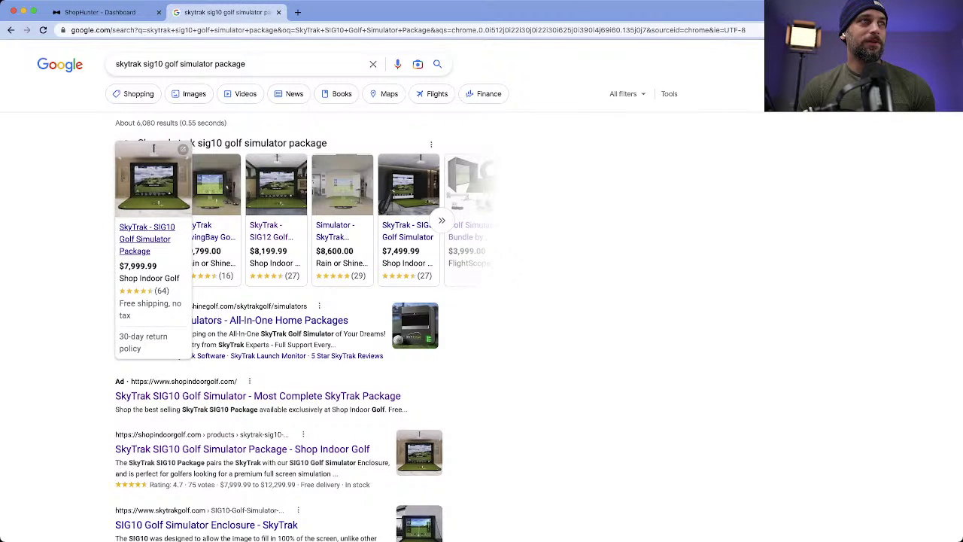
left_click(153, 148, "super")
mouse_move(218, 180)
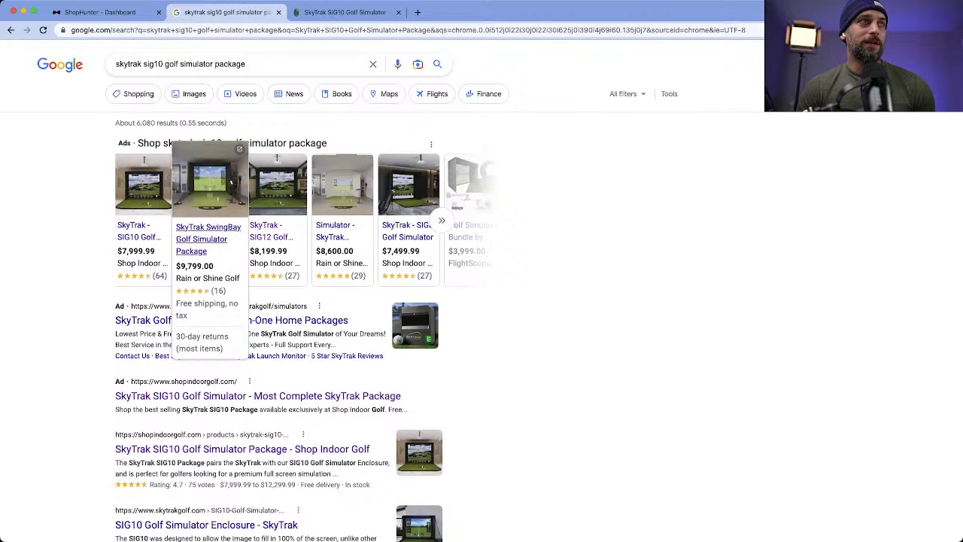
left_click(214, 181, "super")
mouse_move(279, 181)
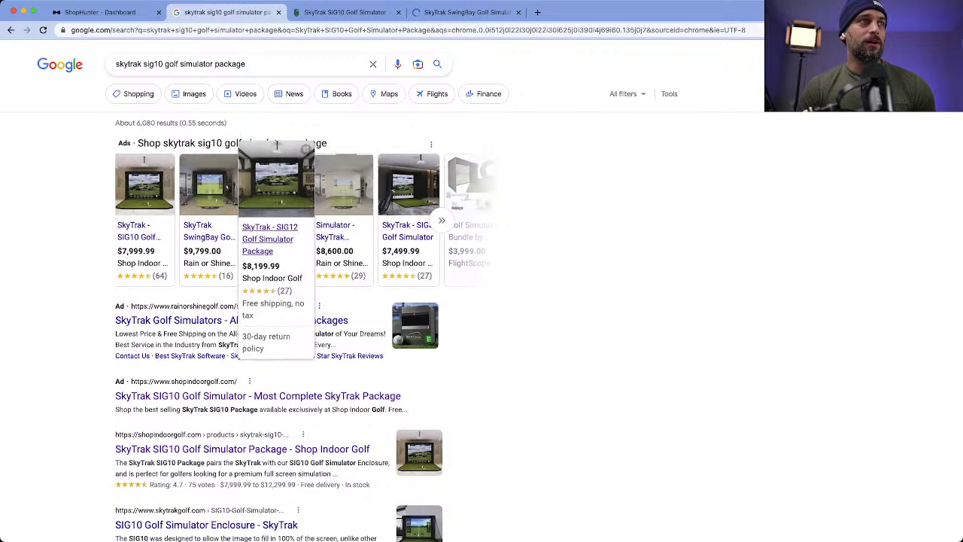
mouse_move(342, 180)
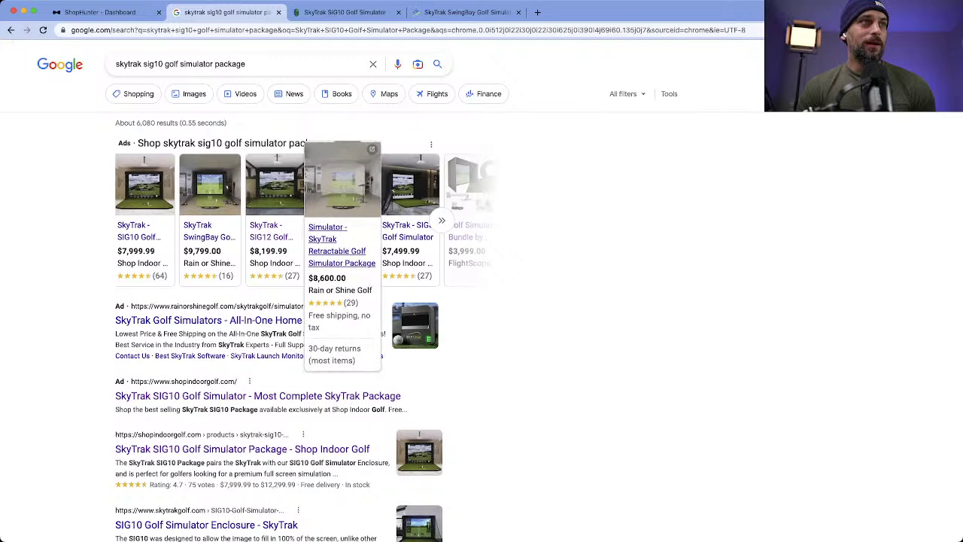
left_click(343, 180, "super")
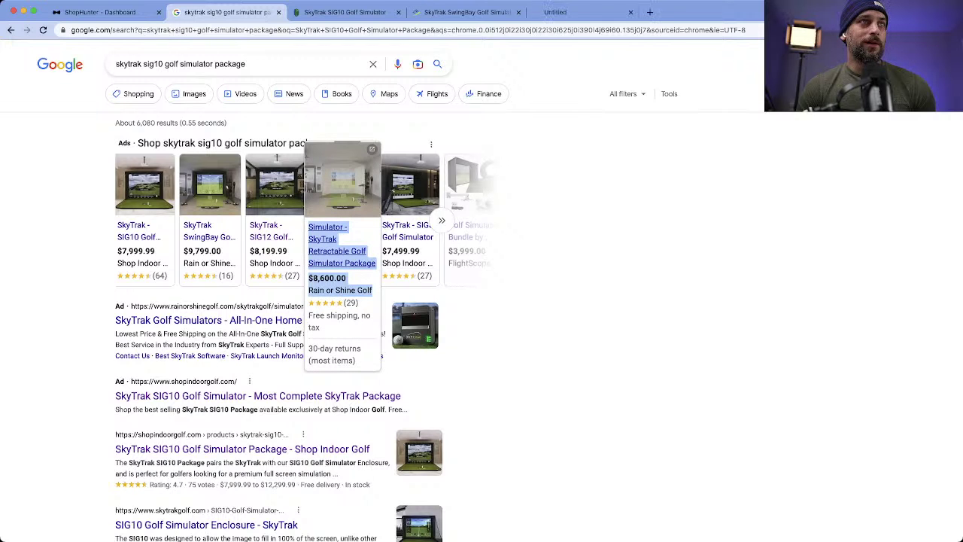
mouse_move(416, 145)
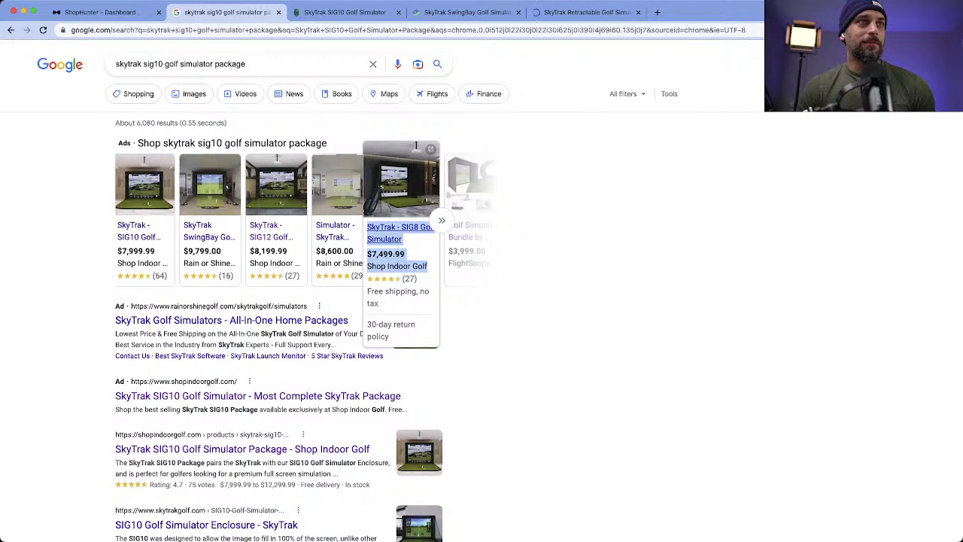
left_click(416, 145, "super")
Step: Open the deWiz Golf swing analyzer, Top Shelf Golf PerfectBay package and Gungho Golf SkyTrak launch monitor ads in background tabs
mouse_move(606, 185)
left_click(672, 184, "super")
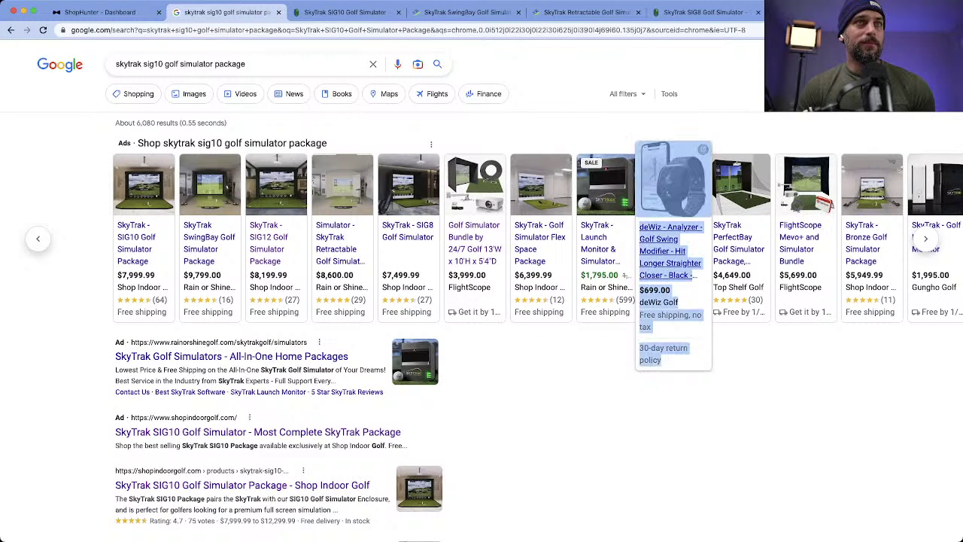
mouse_move(738, 185)
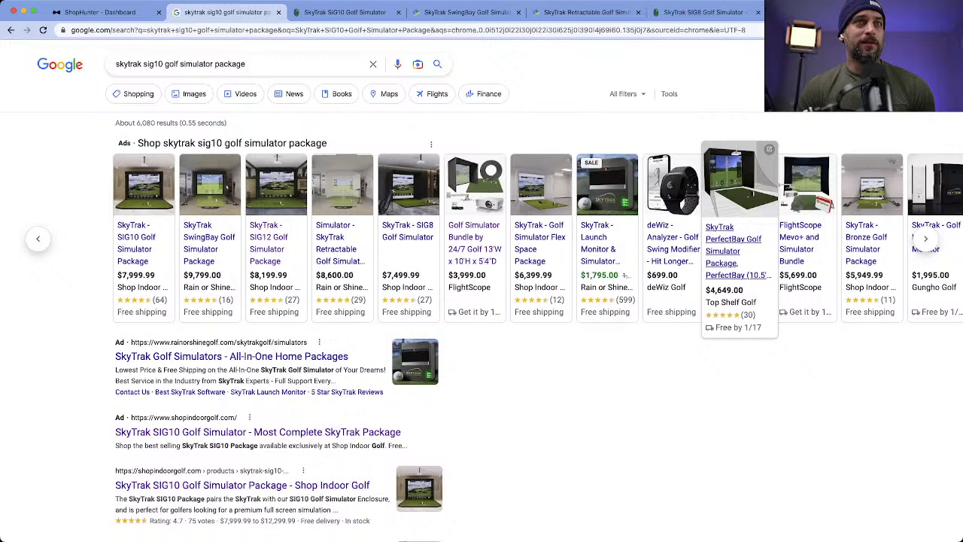
left_click(737, 185, "super")
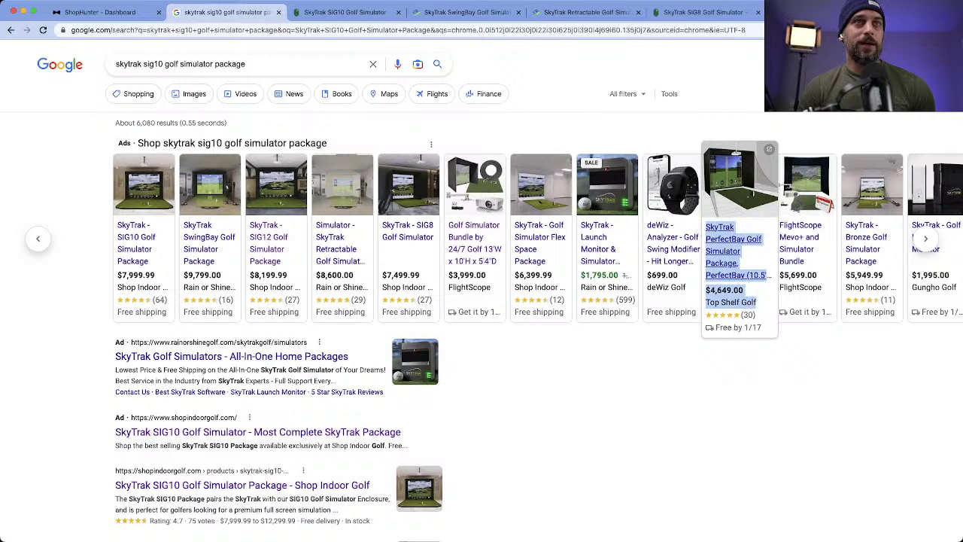
mouse_move(805, 185)
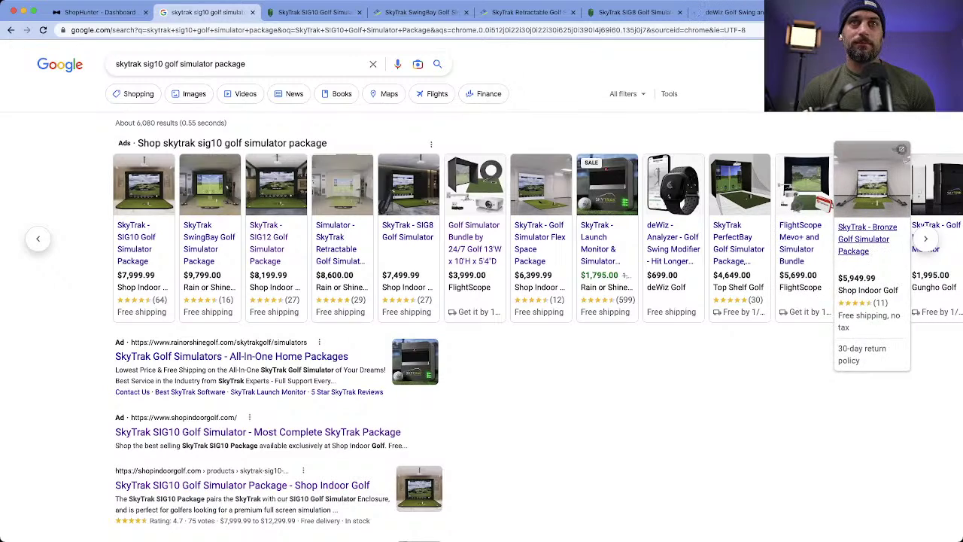
scroll(873, 226, "right", 2)
scroll(482, 240, "right", 6)
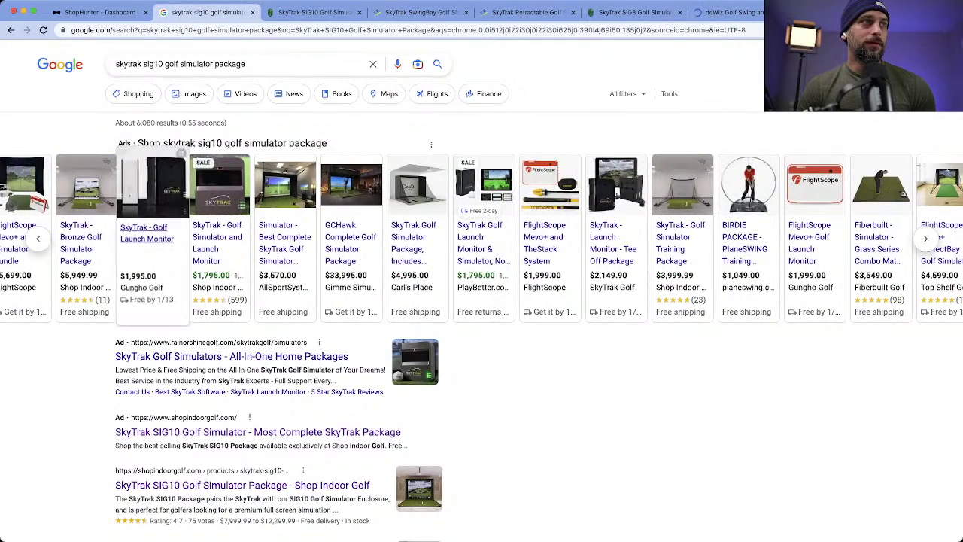
left_click(150, 188, "super")
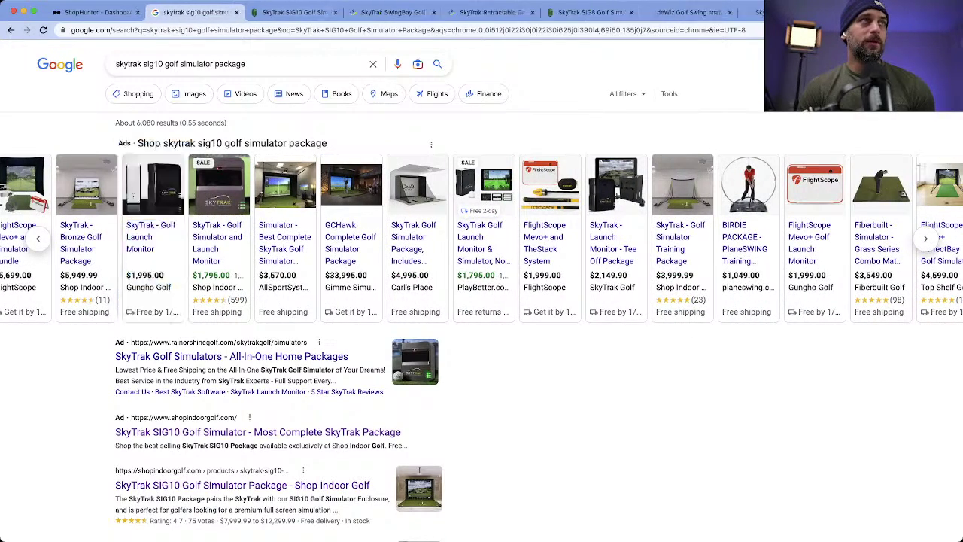
Step: Copy Rain or Shine Golf's store address from its SwingBay page, look it up in ShopHunter and start tracking the shop
key("ctrl+Tab")
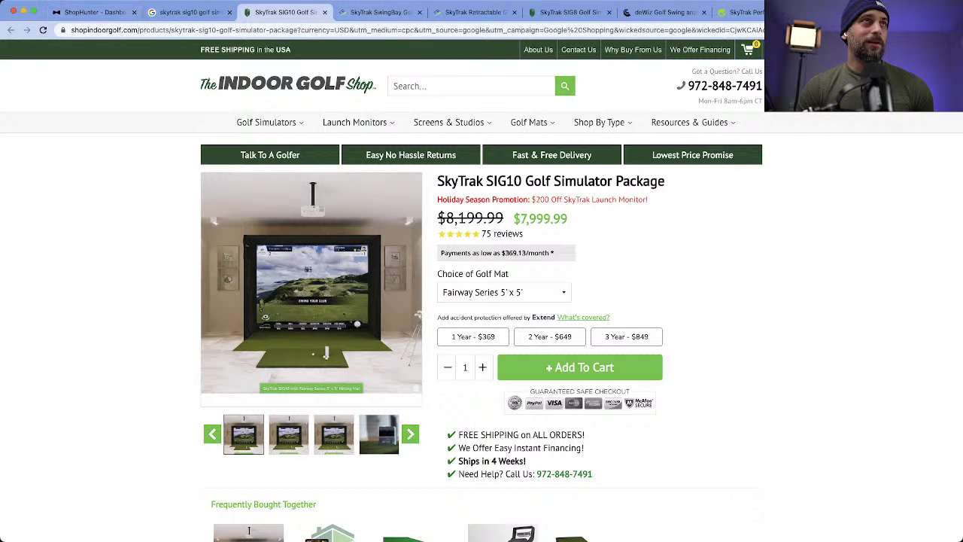
key("ctrl+Tab")
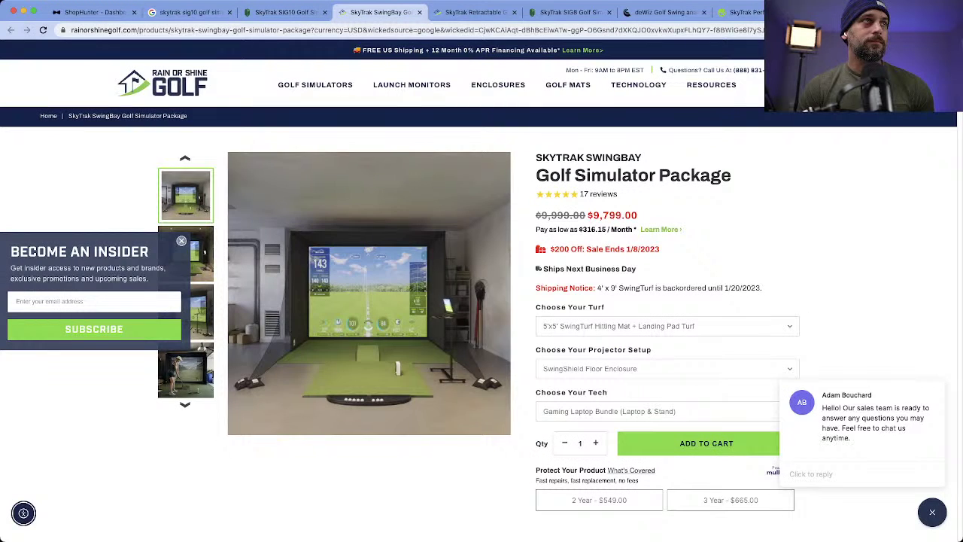
key("super+1")
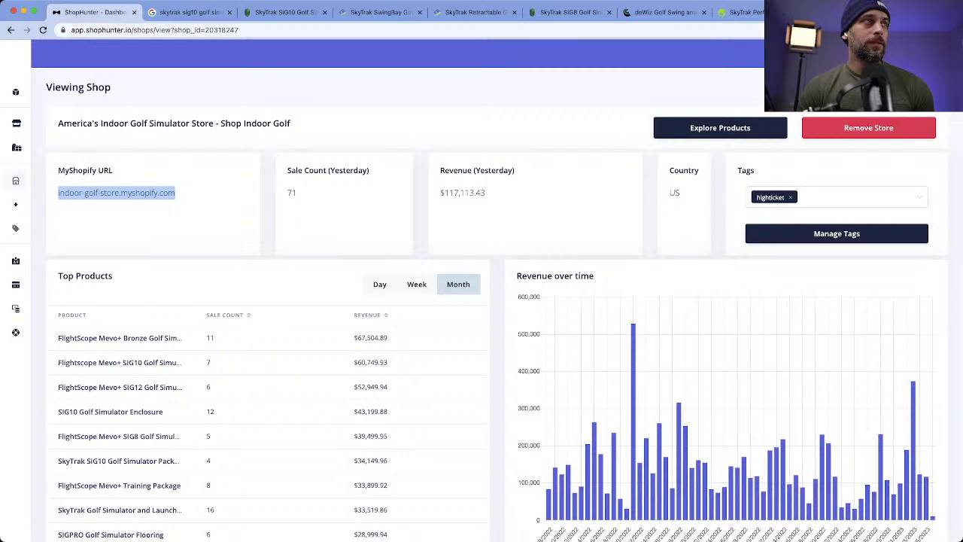
left_click(38, 204)
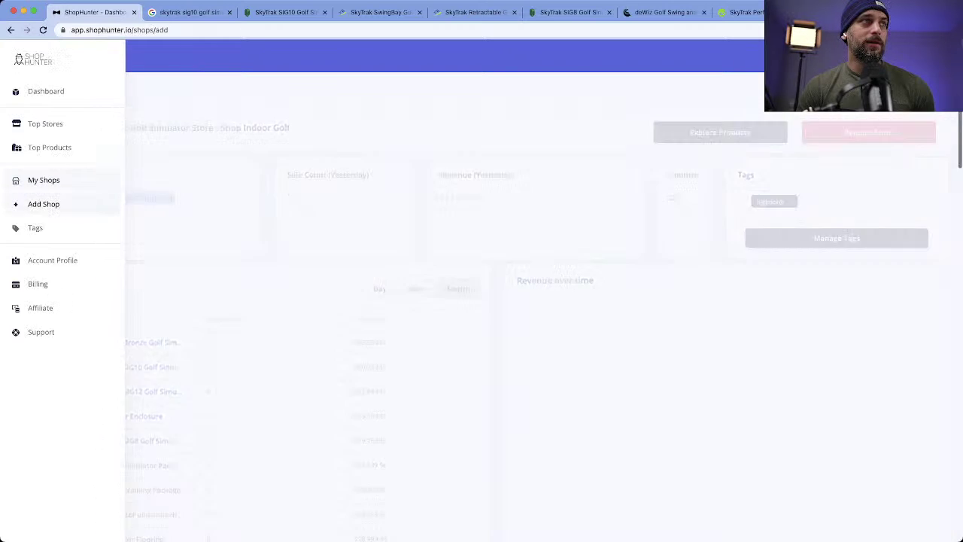
key("super+v")
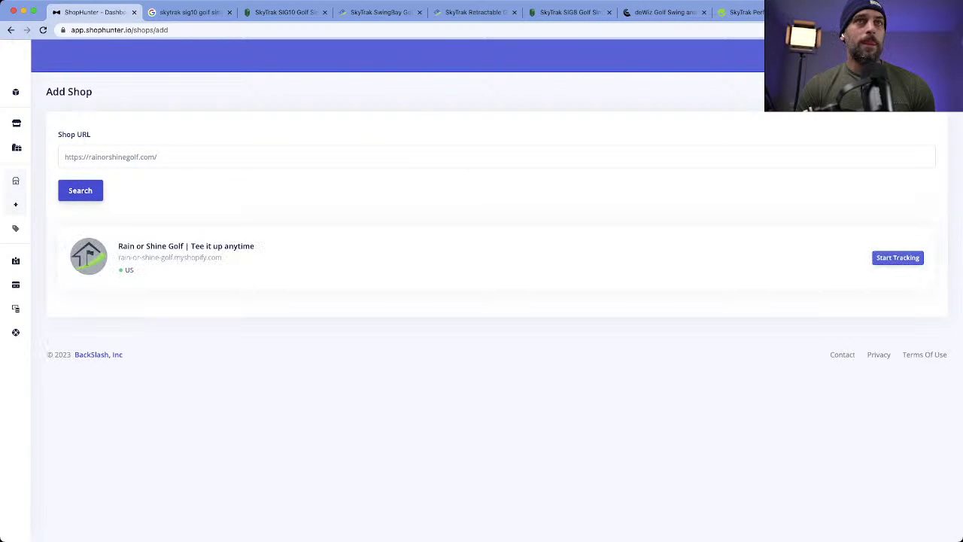
left_click(897, 256)
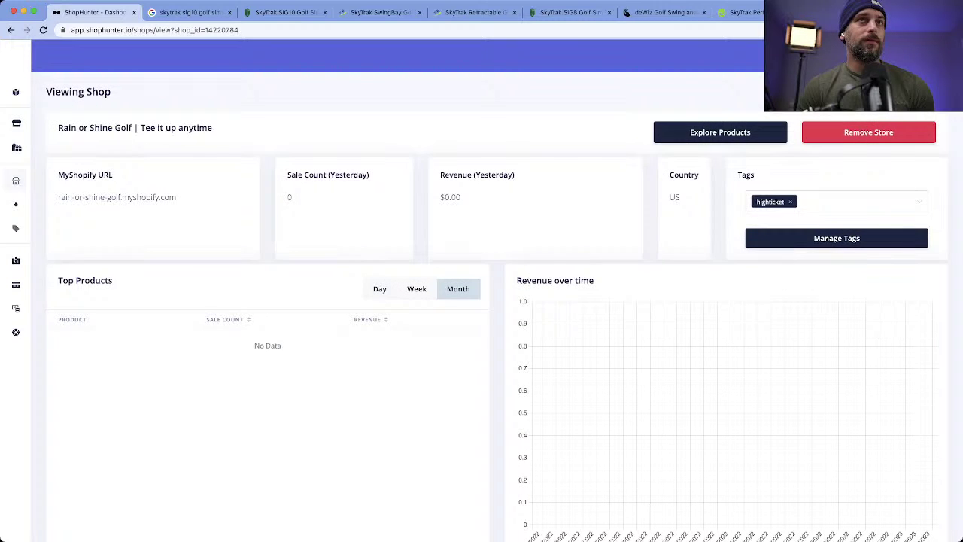
Step: Close the Indoor Golf Shop and Rain or Shine Golf product tabs, stopping at the deWiz product page
left_click(284, 12)
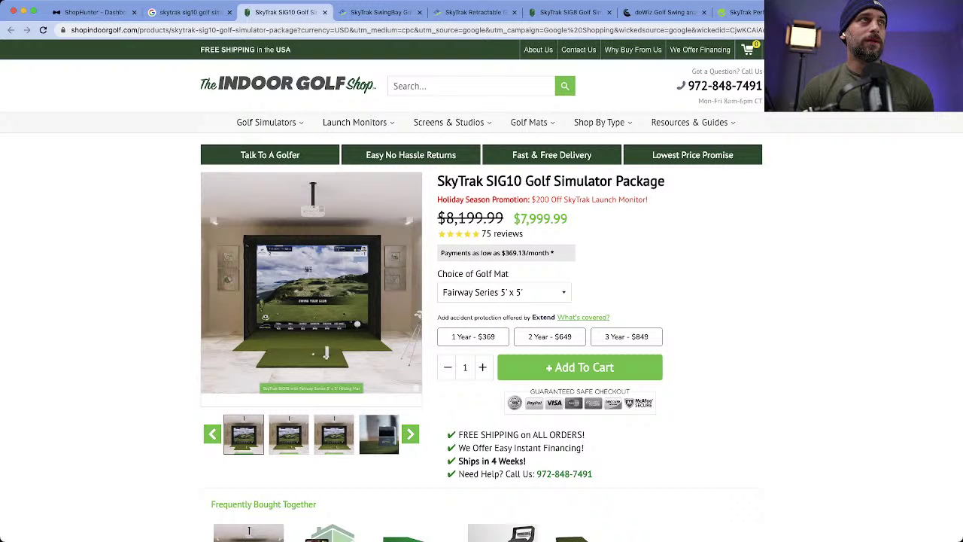
left_click(376, 12)
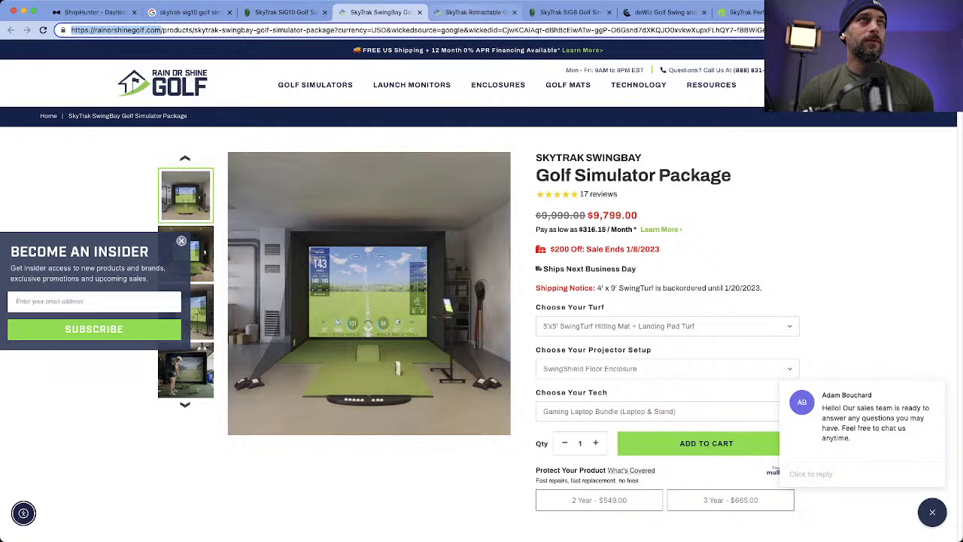
left_click(326, 12)
left_click(325, 13)
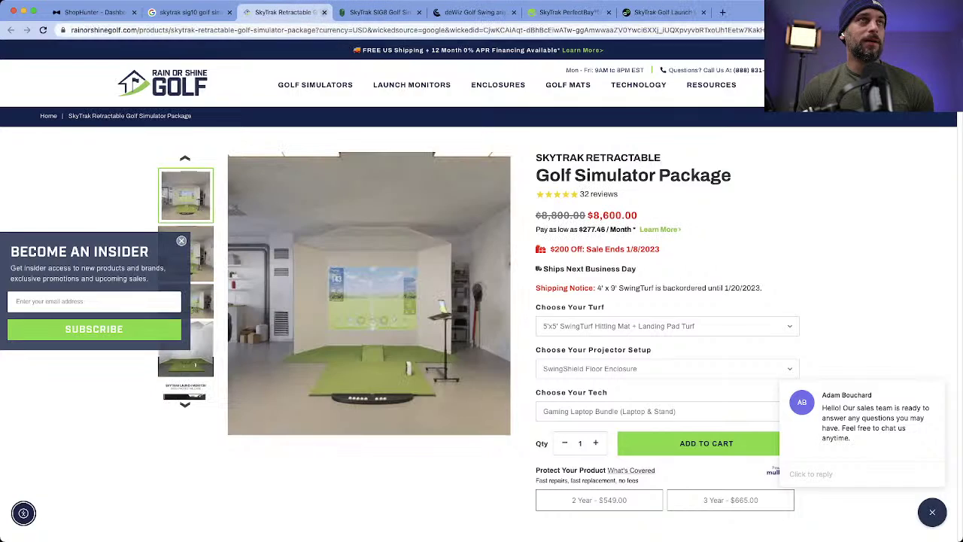
left_click(326, 12)
left_click(324, 12)
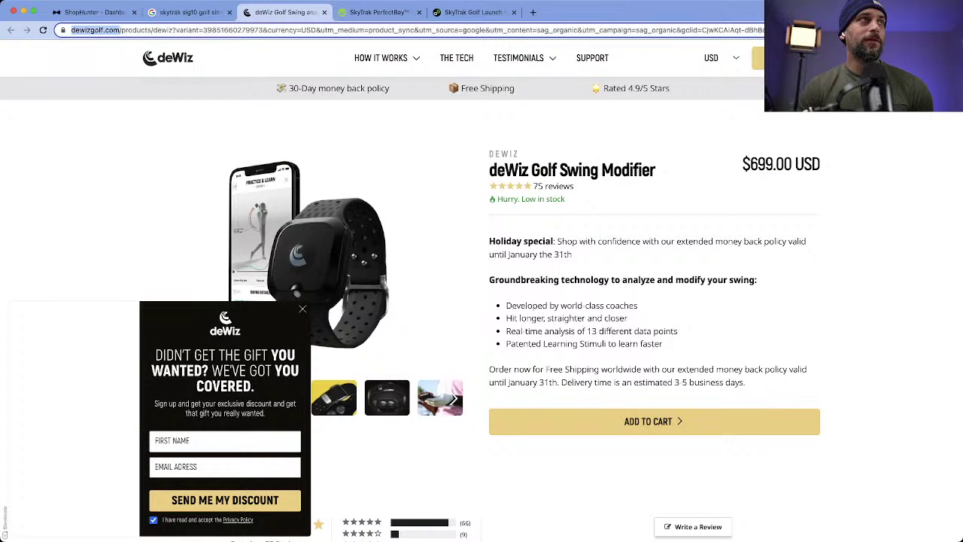
key("super+1")
left_click(16, 204)
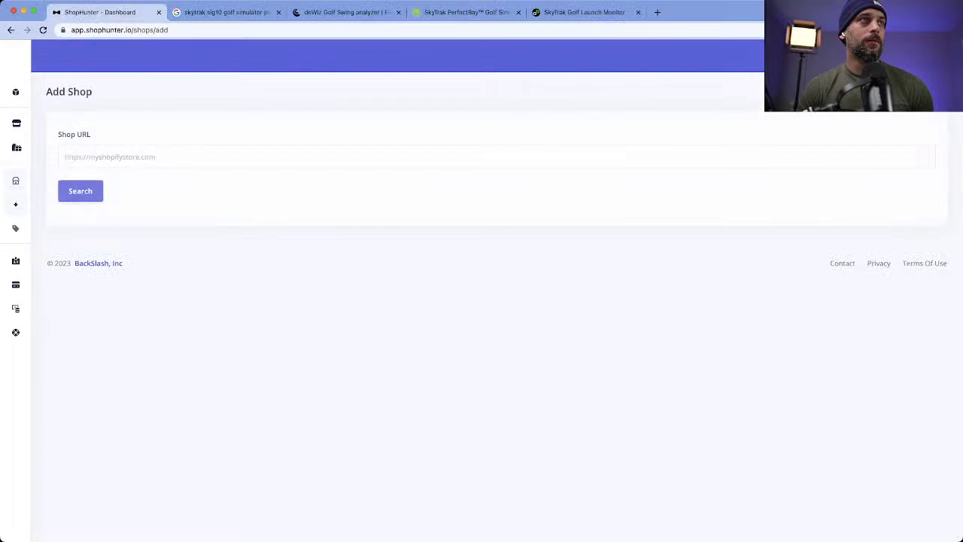
type("https://dewizgolf.com/")
key("Return")
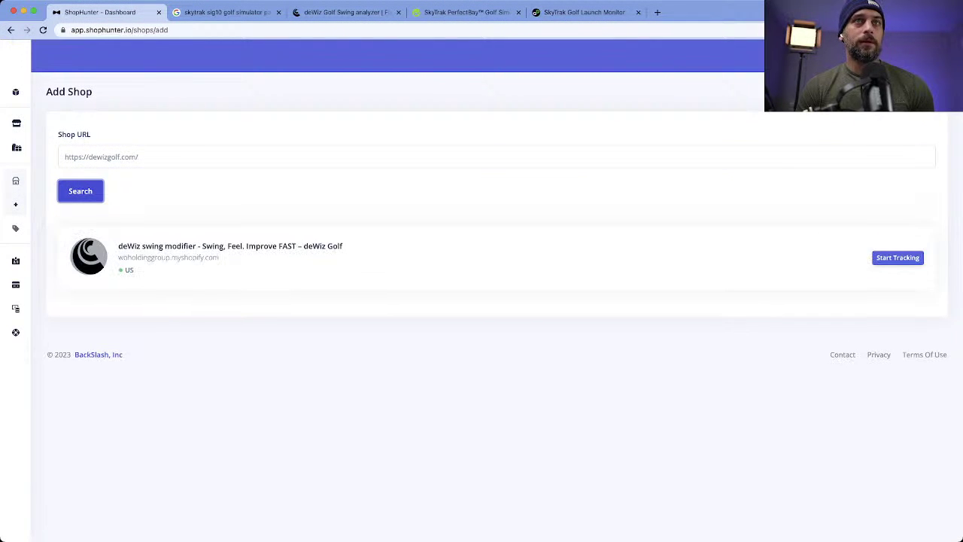
left_click(897, 257)
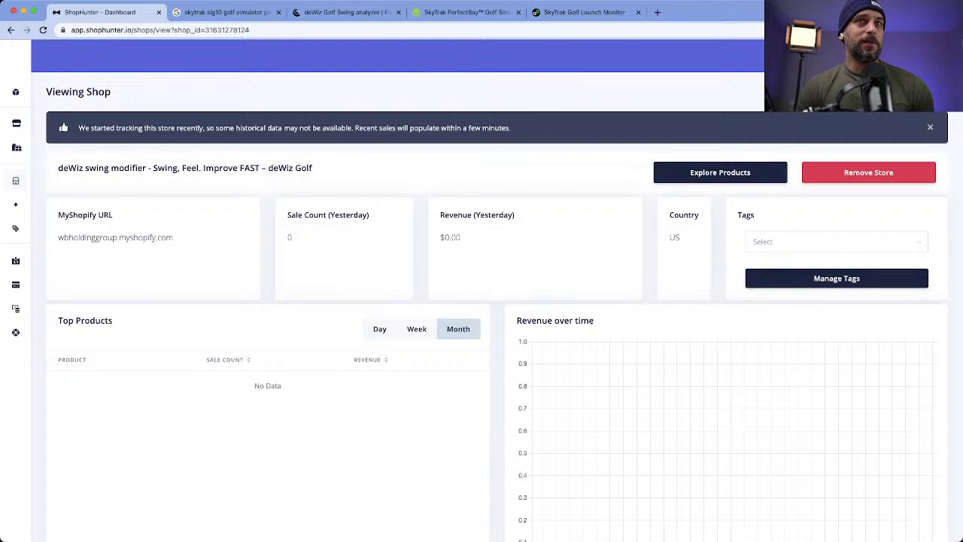
Step: Assign the highticket tag to the deWiz Golf store
left_click(837, 240)
scroll(836, 348, "down", 5)
scroll(835, 348, "down", 4)
left_click(828, 338)
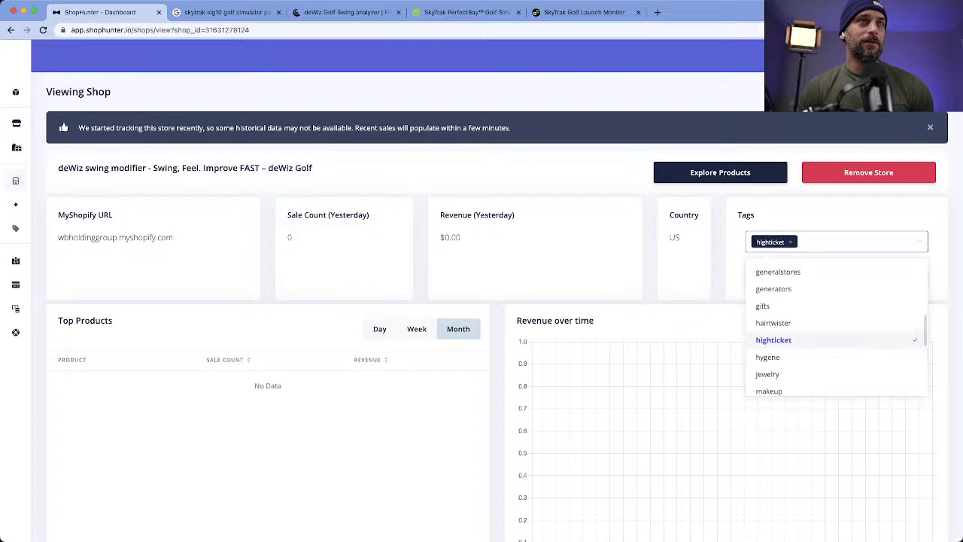
left_click(834, 215)
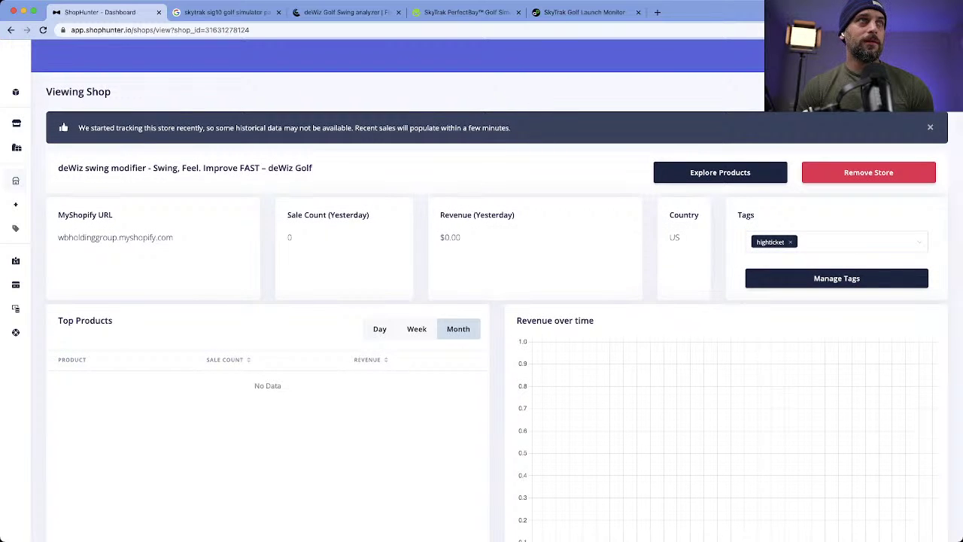
left_click(342, 12)
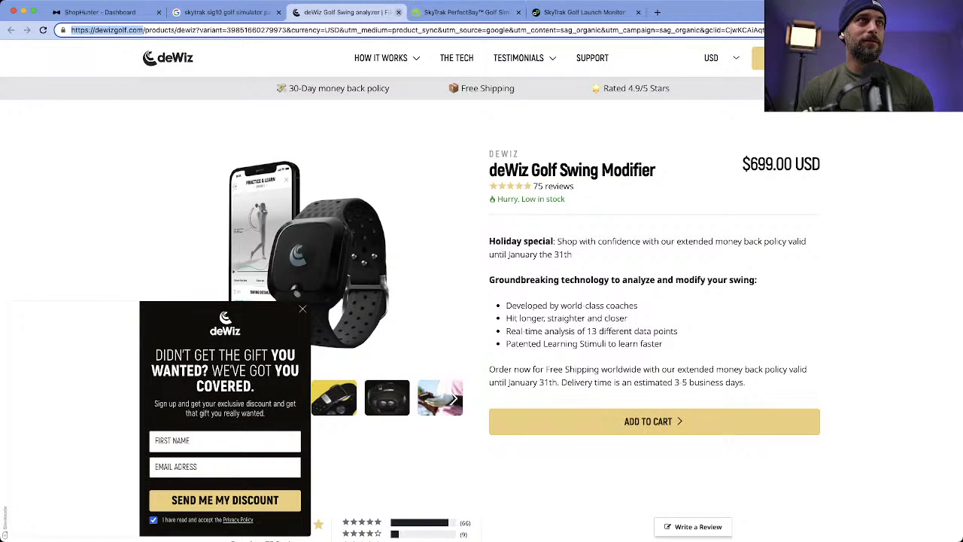
left_click(398, 12)
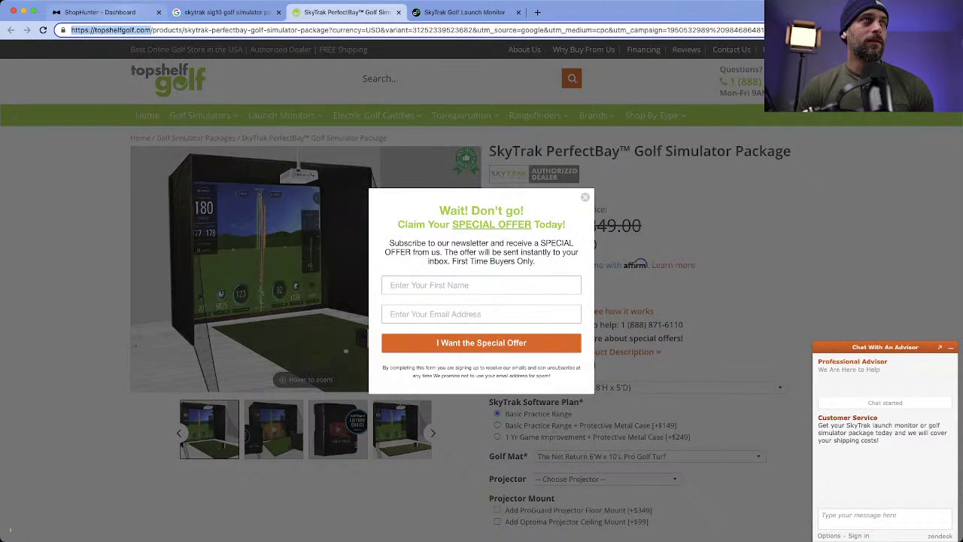
left_click(97, 12)
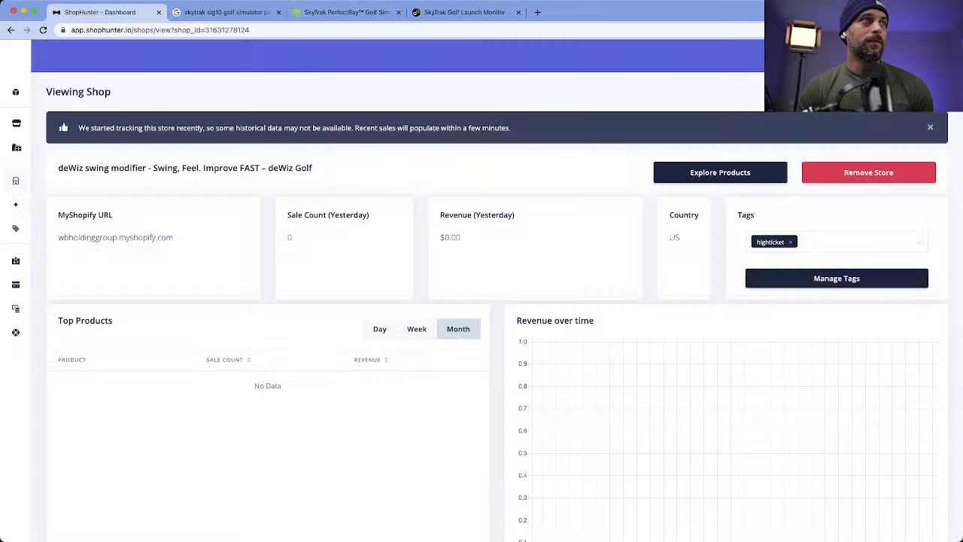
left_click(34, 202)
left_click(301, 157)
type("https://topshelfgolf.com/")
key("Tab")
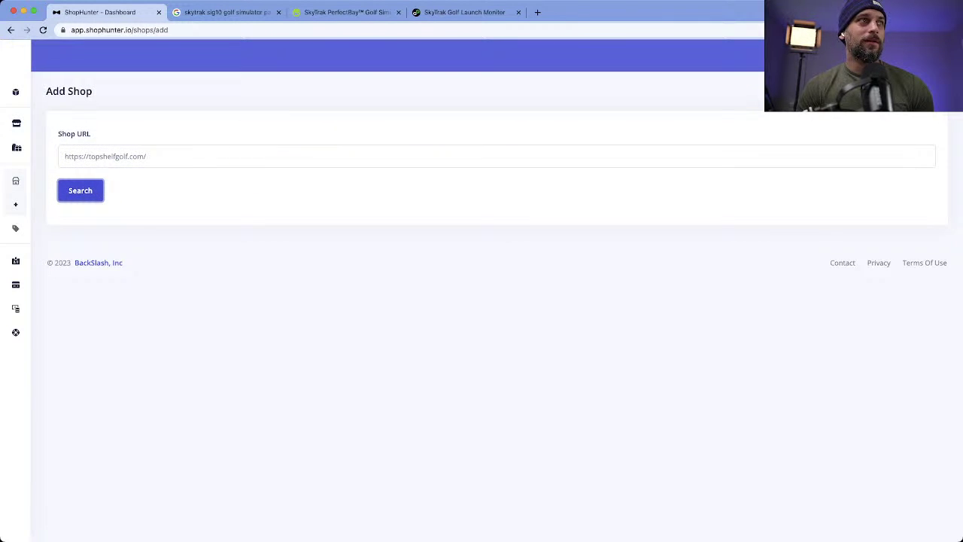
key("Return")
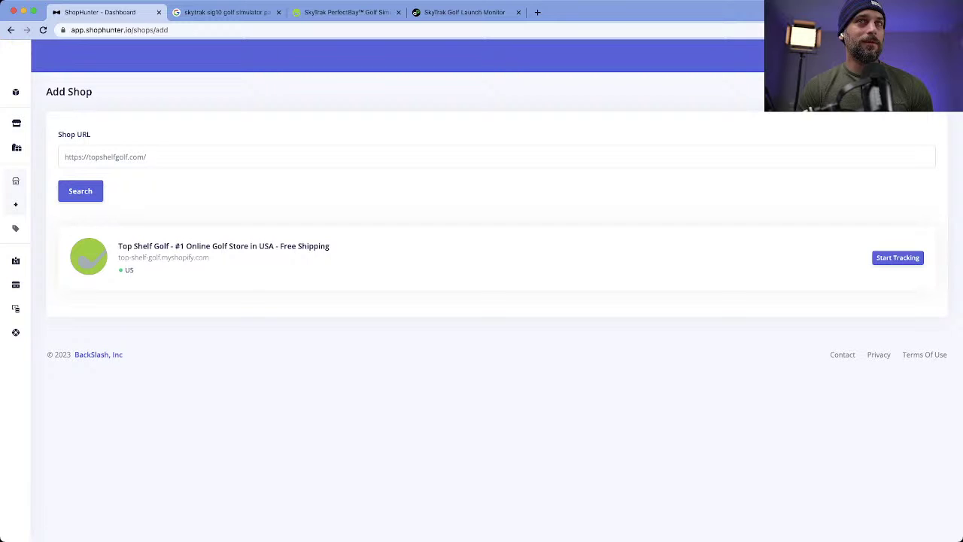
left_click(898, 257)
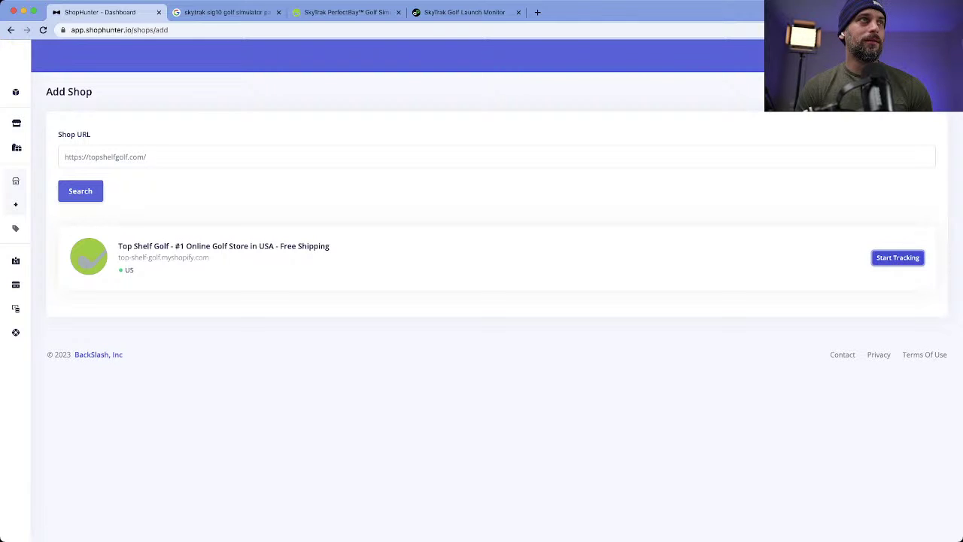
Step: Glance at Gungho Golf's launch monitor page, return to ShopHunter and assign the highticket tag to the Top Shelf Golf store
key("ctrl+Tab")
key("ctrl+Tab")
key("ctrl+Tab")
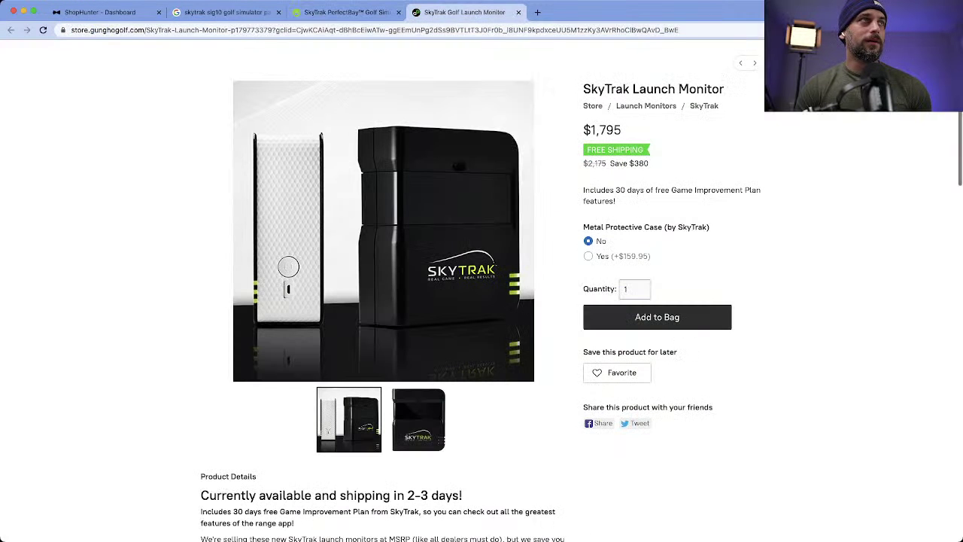
key("ctrl+Tab")
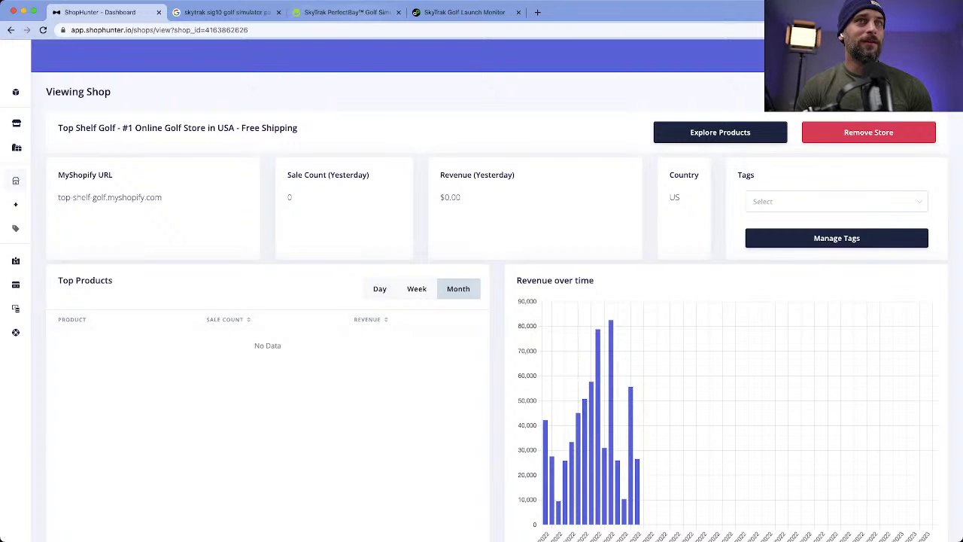
left_click(835, 201)
scroll(827, 316, "down", 4)
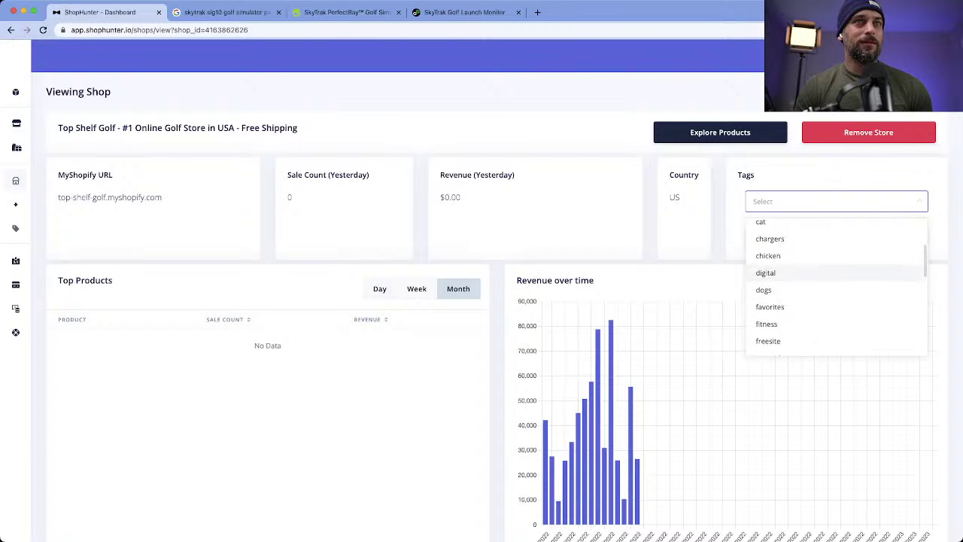
scroll(775, 325, "down", 3)
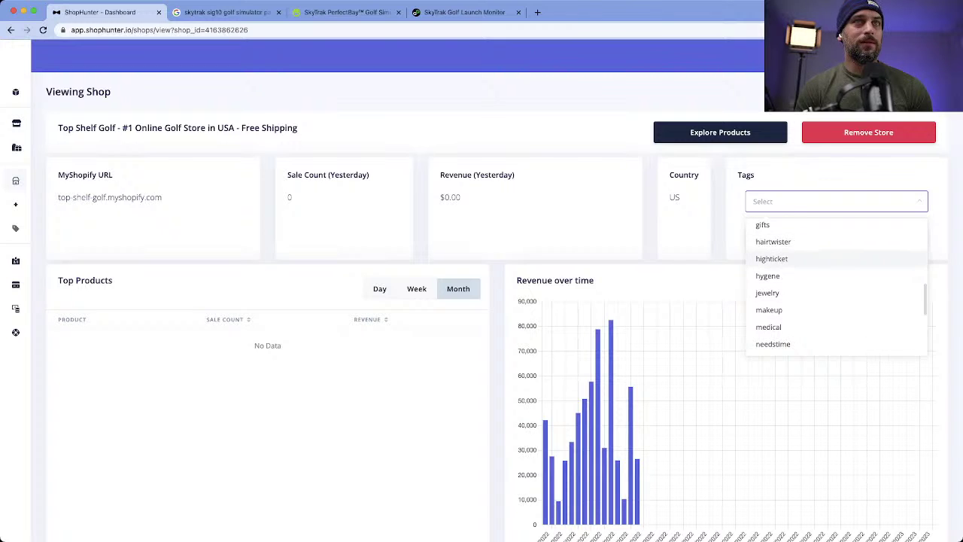
left_click(774, 259)
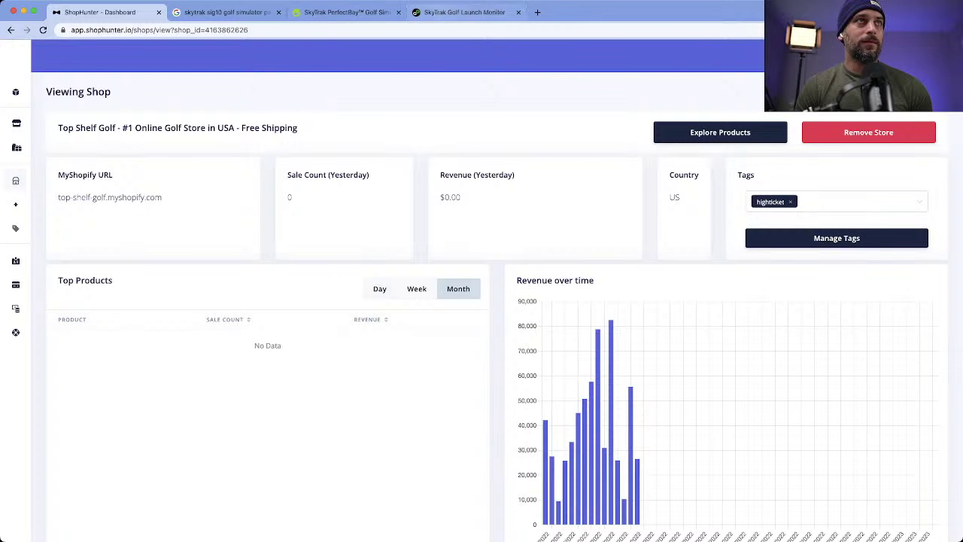
Step: Copy the "SkyTrak Launch Monitor" title from Gungho Golf's product page and search Google for it in the same tab
left_click(458, 12)
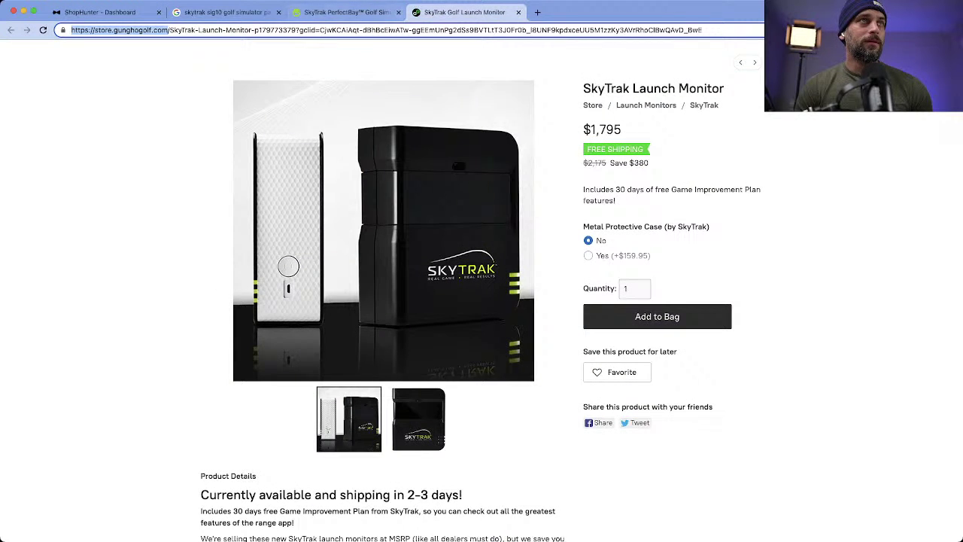
scroll(729, 86, "down", 1)
left_click(734, 85)
left_click_drag(724, 80, 583, 80)
triple_click(602, 81)
key("super+c")
key("super+l")
key("super+v")
key("Return")
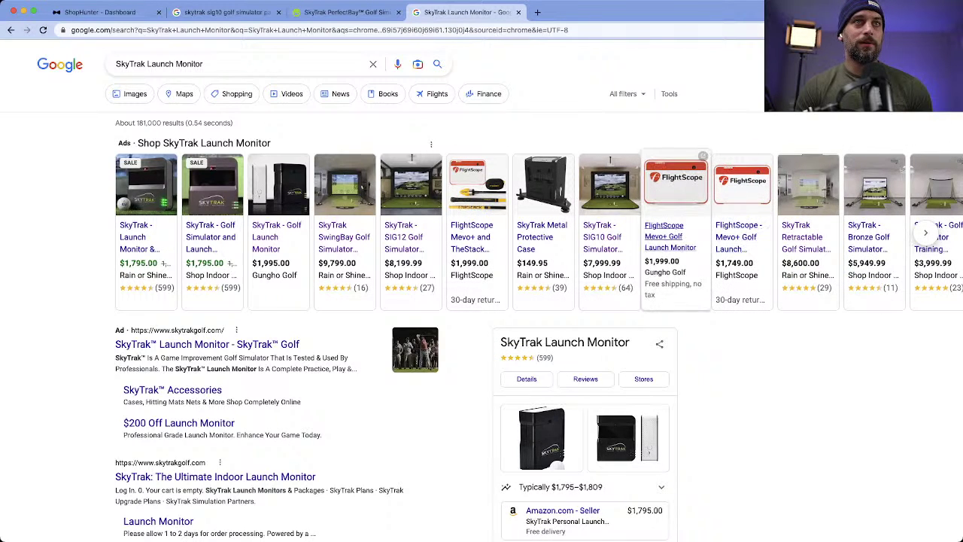
Step: Open Gungho Golf's FlightScope Mevo+ Golf Launch Monitor shopping ad in a background tab
right_click(670, 237)
left_click(670, 237, "super")
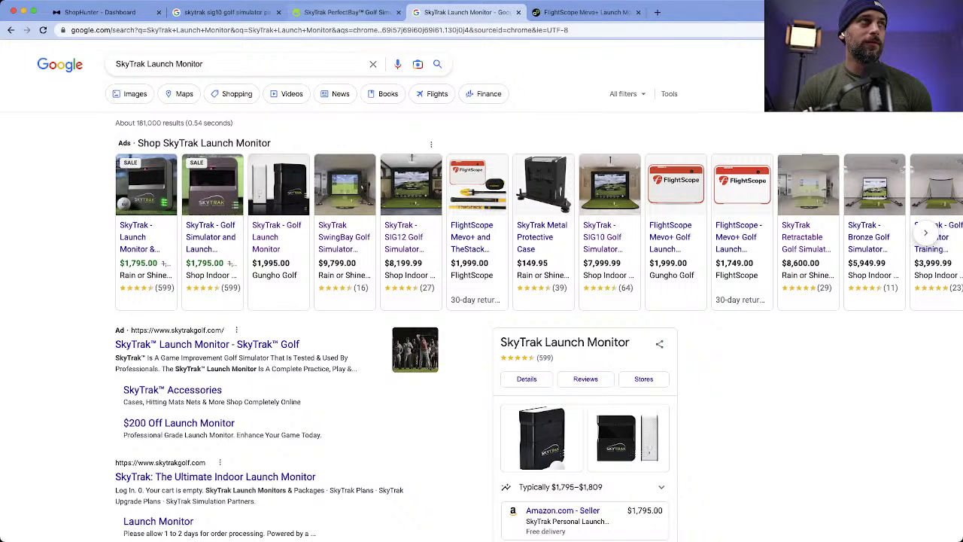
Step: Examine Gungho Golf's FlightScope Mevo+ page and the Top Shelf Golf shop's revenue chart in ShopHunter
left_click(345, 13)
left_click(467, 12)
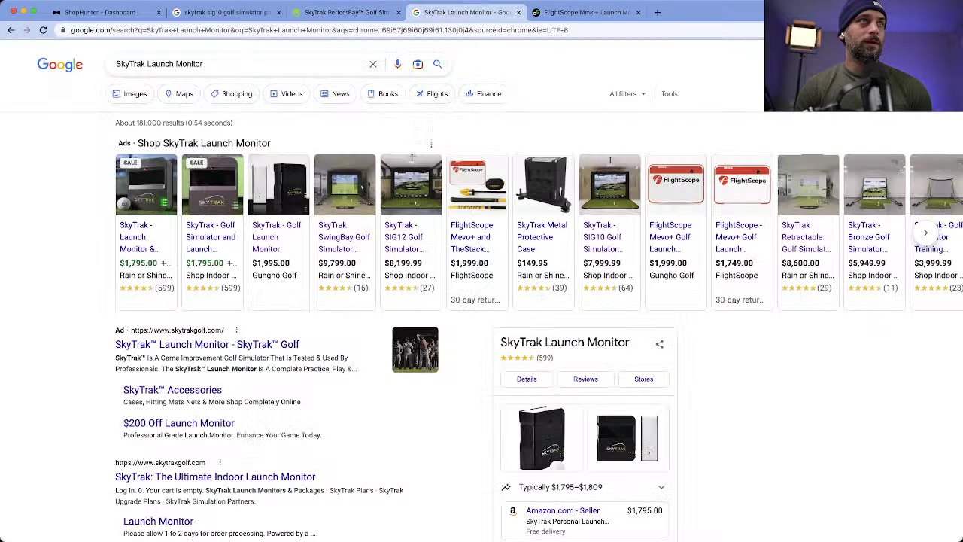
key("ctrl+Tab")
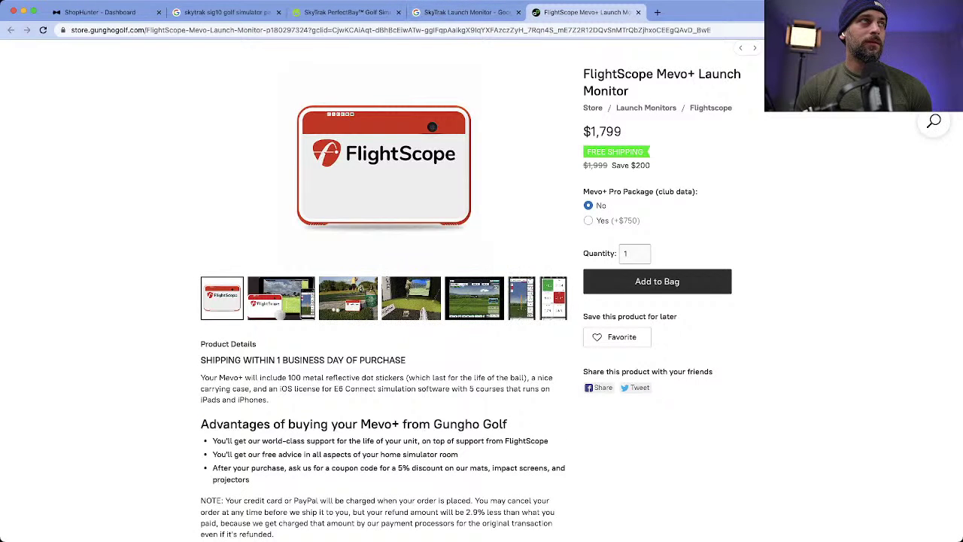
left_click(105, 12)
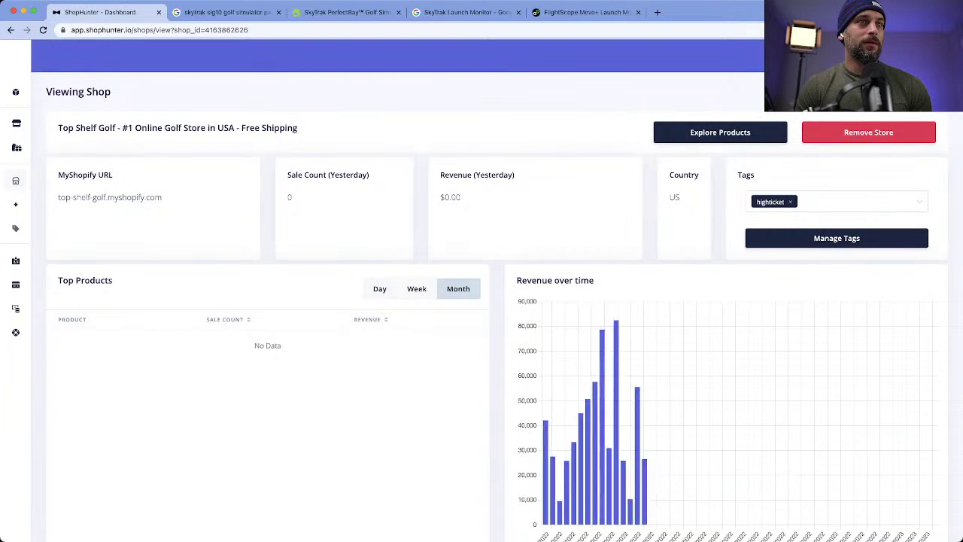
scroll(612, 376, "down", 3)
scroll(613, 376, "up", 3)
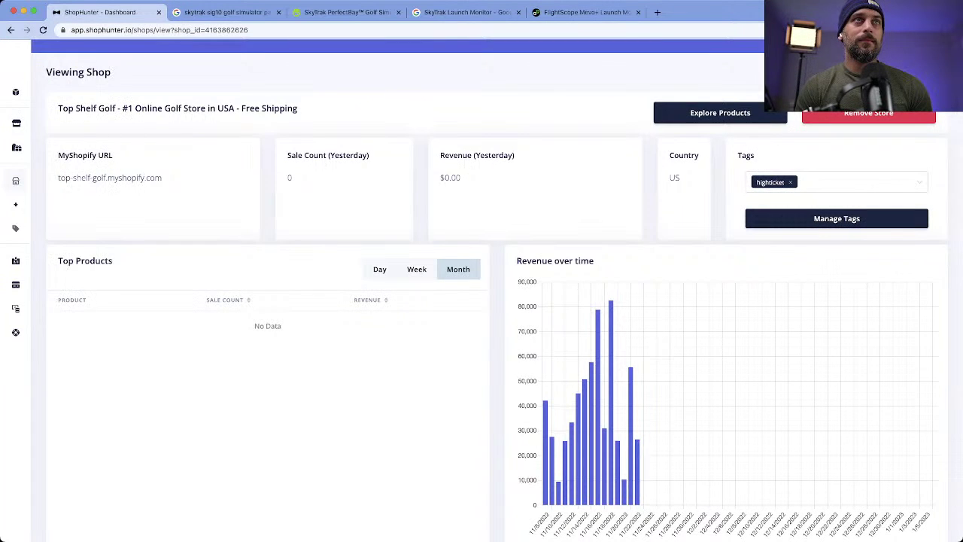
Step: Go back to Gungho Golf's FlightScope Mevo+ page and search Google for "flightscopes" in that same tab
left_click(587, 12)
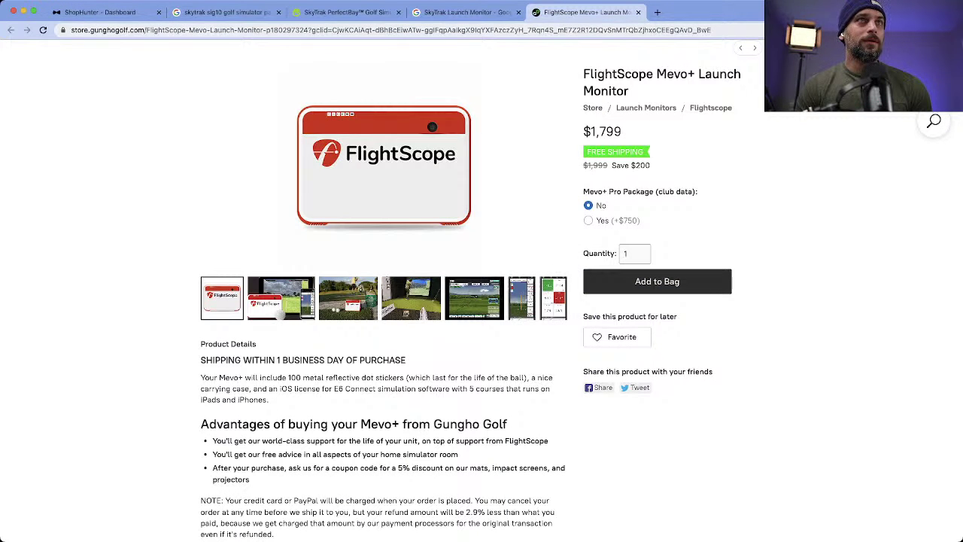
key("super+l")
type("fli")
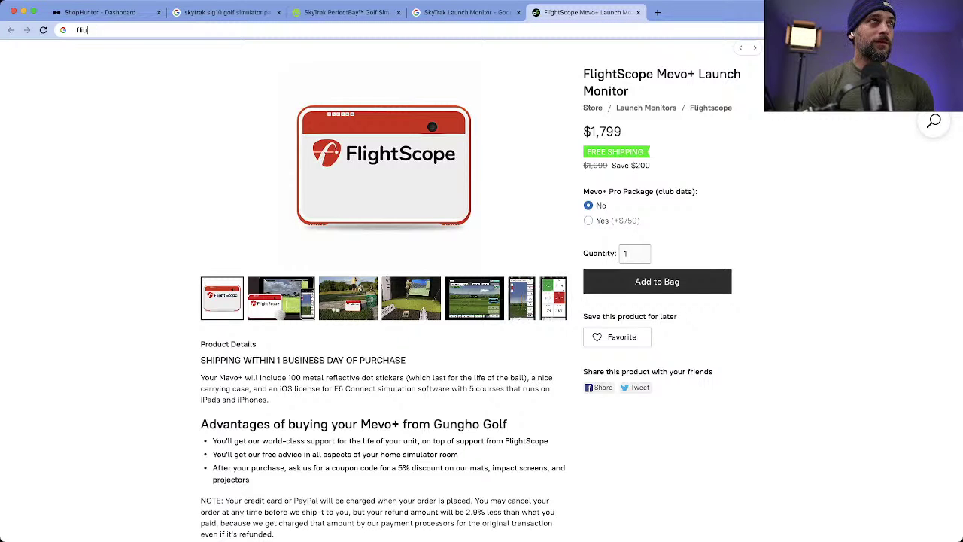
type("ghtscopes")
key("Return")
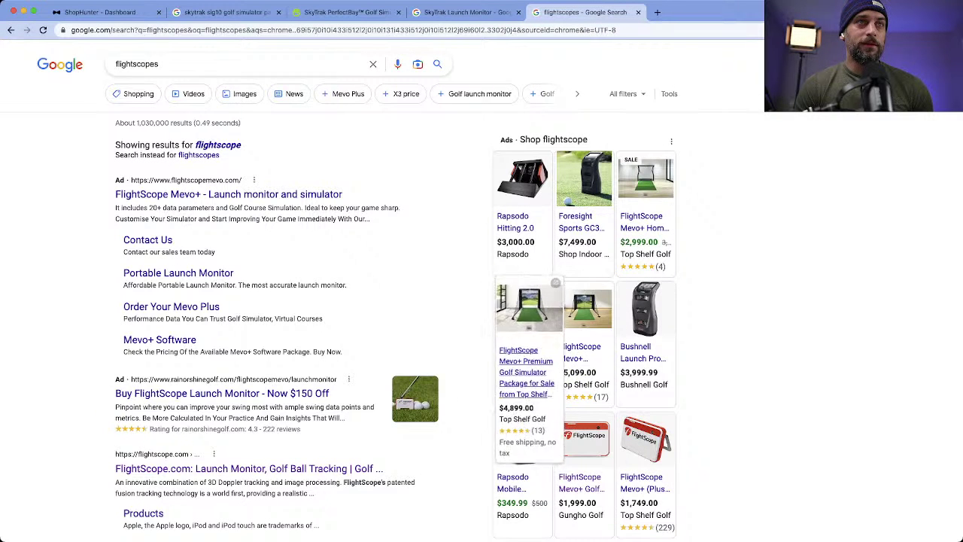
Step: Open the Rapsodo Mobile Launch Monitor shopping ad in a background tab and show the full Google Shopping results for flightscope
mouse_move(550, 280)
scroll(550, 280, "down", 3)
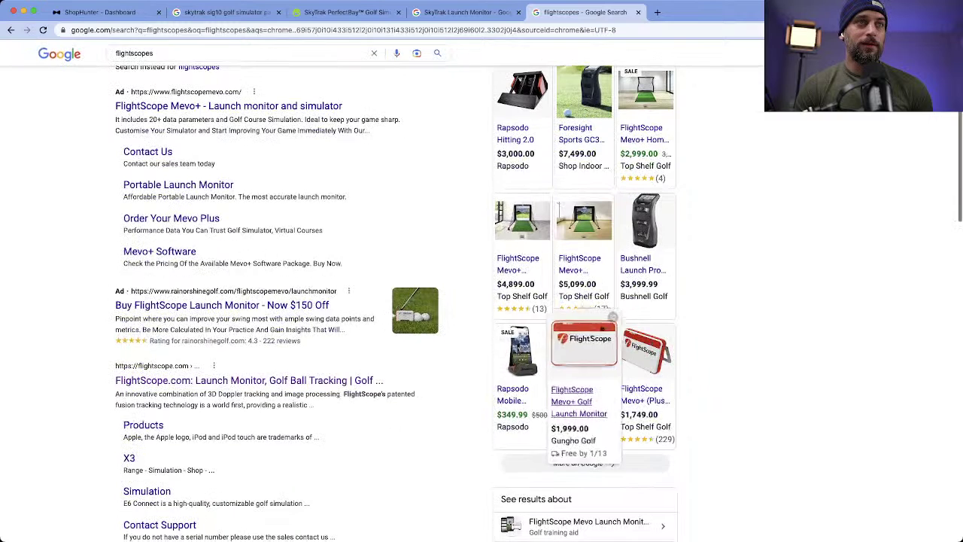
left_click_drag(527, 324, 546, 498)
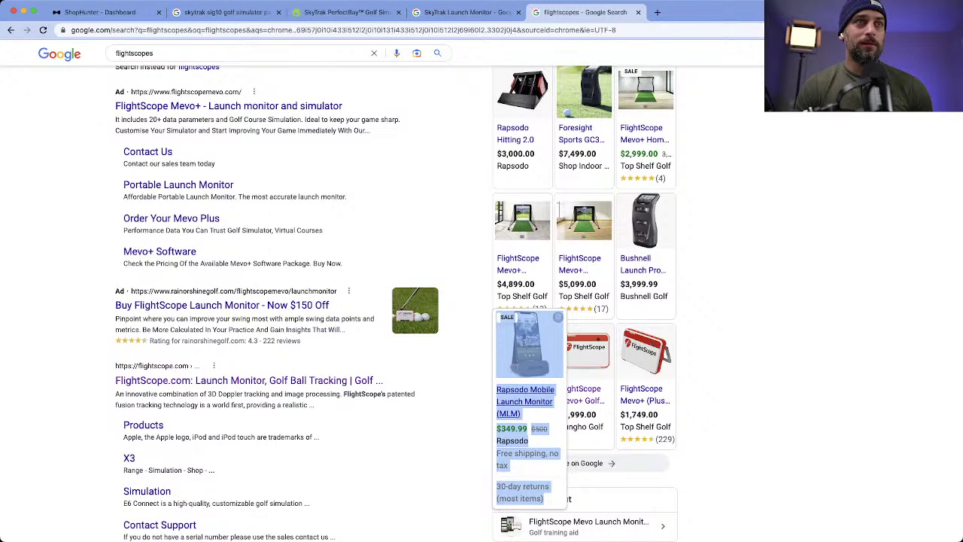
left_click(526, 401, "super")
left_click(583, 462)
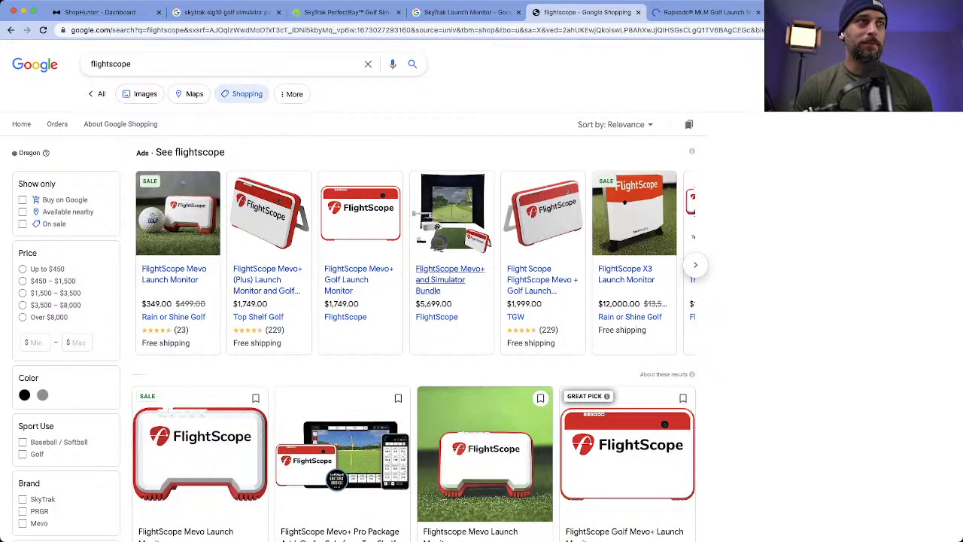
Step: Browse the flightscope shopping ads and open PlayBetter's Swing Caddie SC300i and Top Shelf Golf's Mevo+ Pro Package Add-On in background tabs
left_click(695, 264)
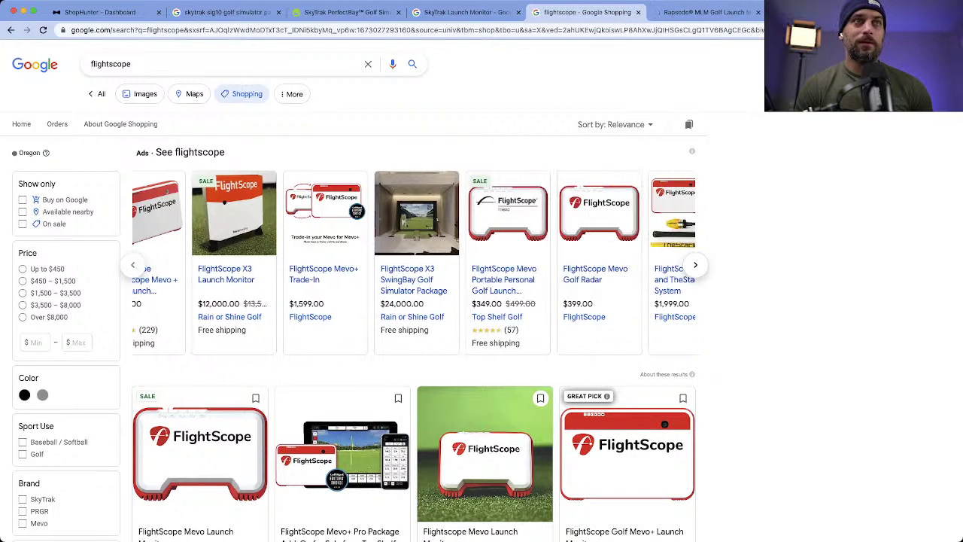
left_click(695, 264)
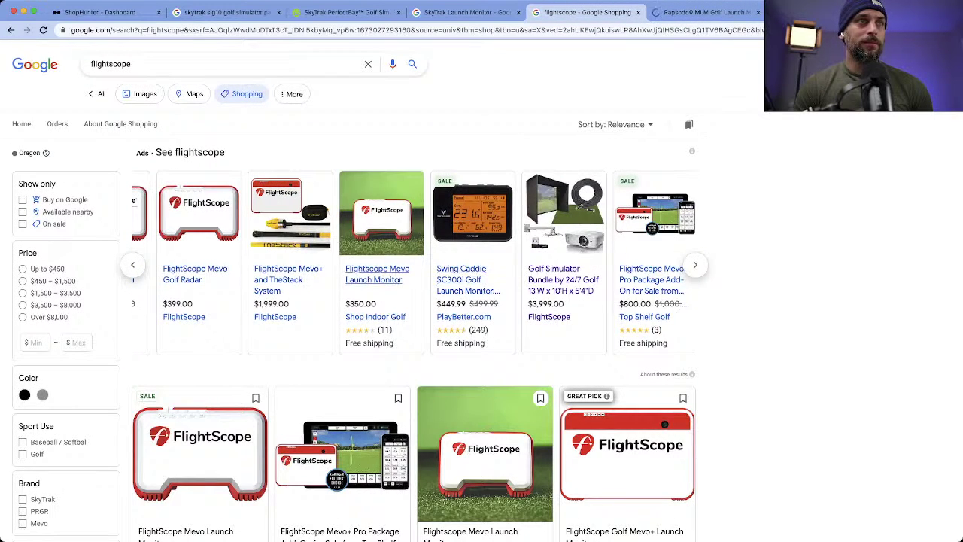
triple_click(472, 324)
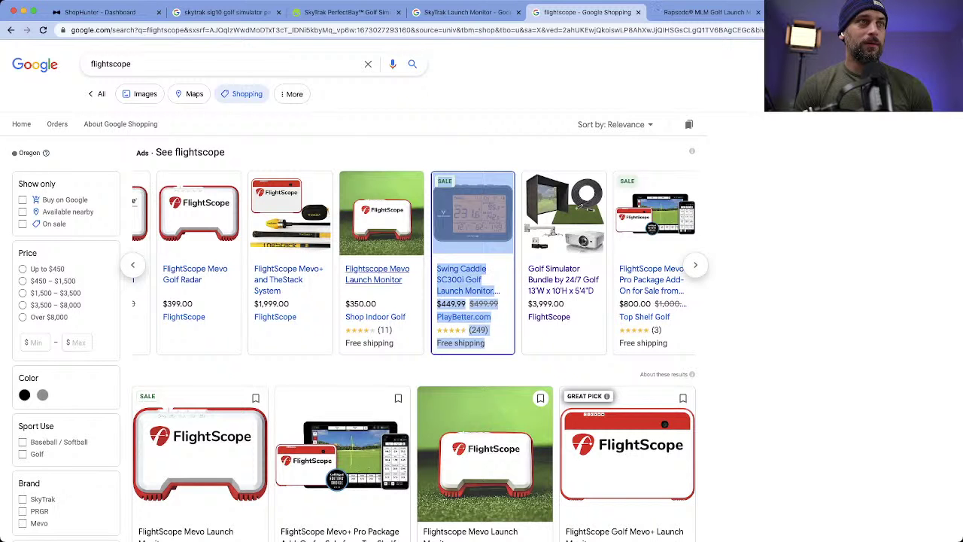
left_click(695, 264)
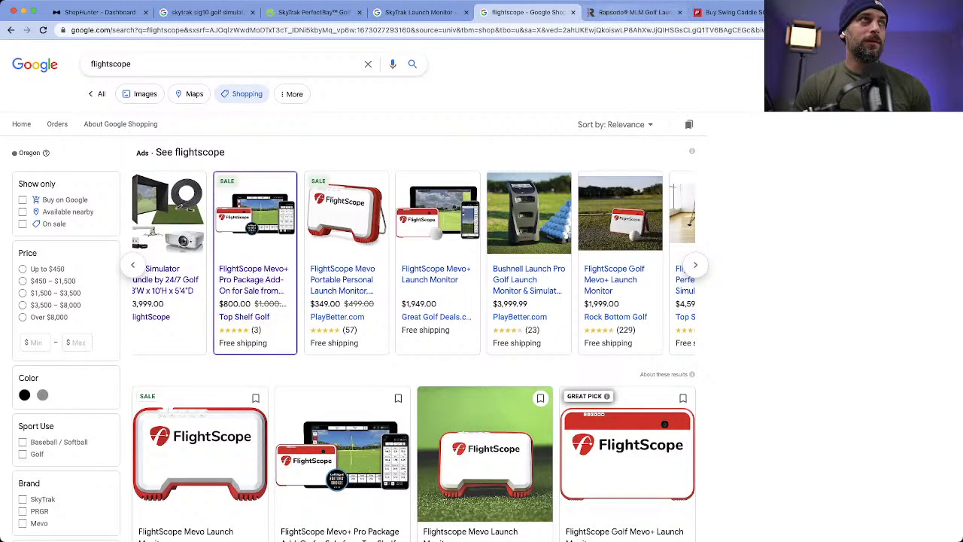
left_click(624, 12)
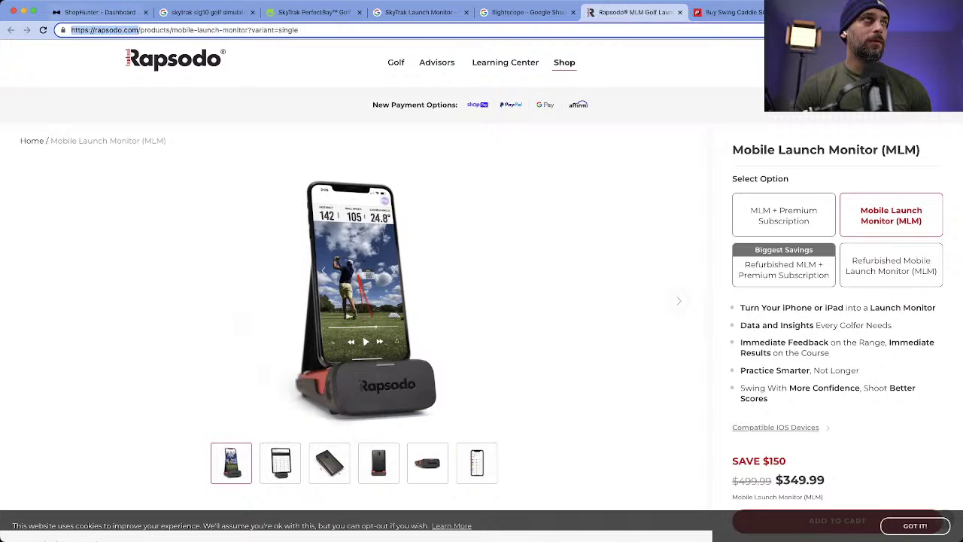
left_click(97, 12)
left_click(37, 202)
left_click(128, 157)
type("https://rapsodo.com/")
left_click(80, 191)
left_click(898, 258)
Step: Close the Rapsodo product page, return to ShopHunter and assign the highticket tag to the Rapsodo store
left_click(632, 12)
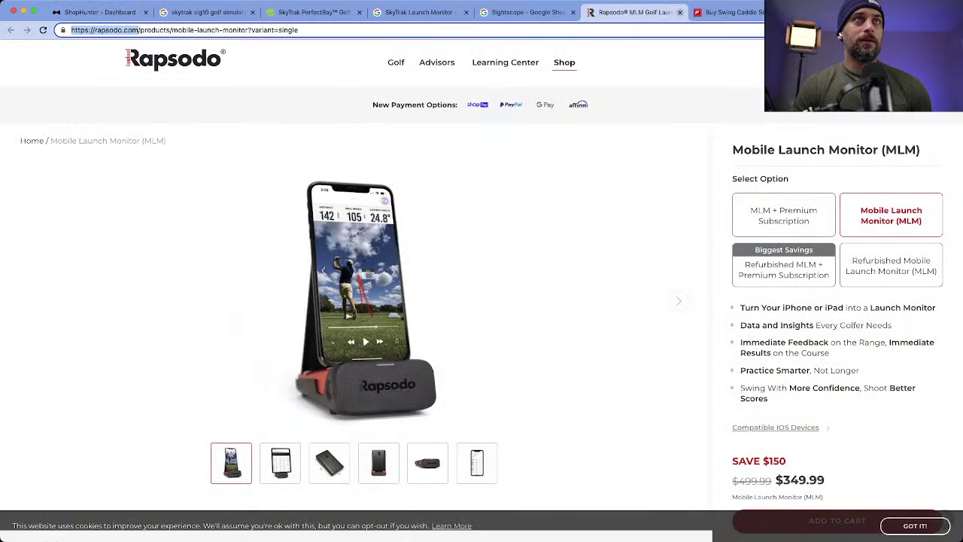
left_click(680, 12)
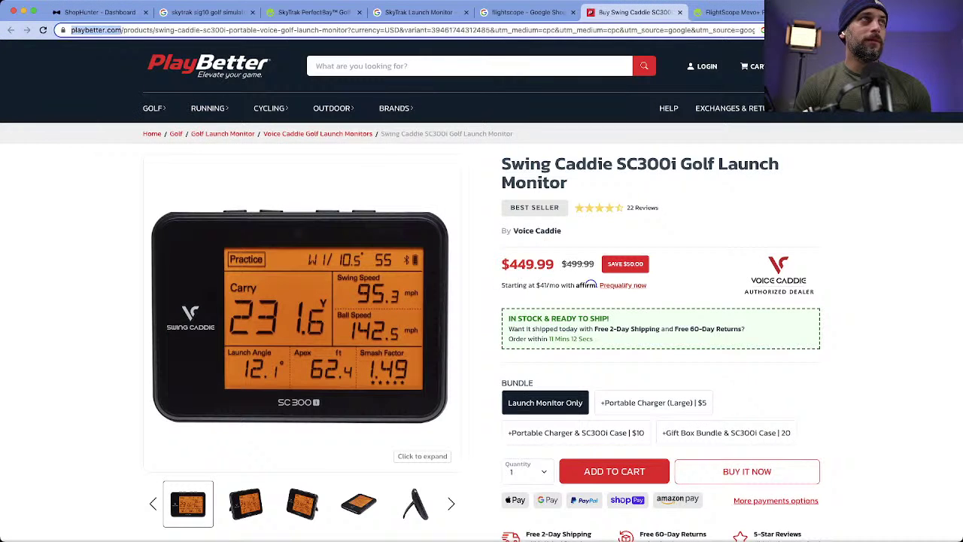
left_click(98, 12)
left_click(835, 242)
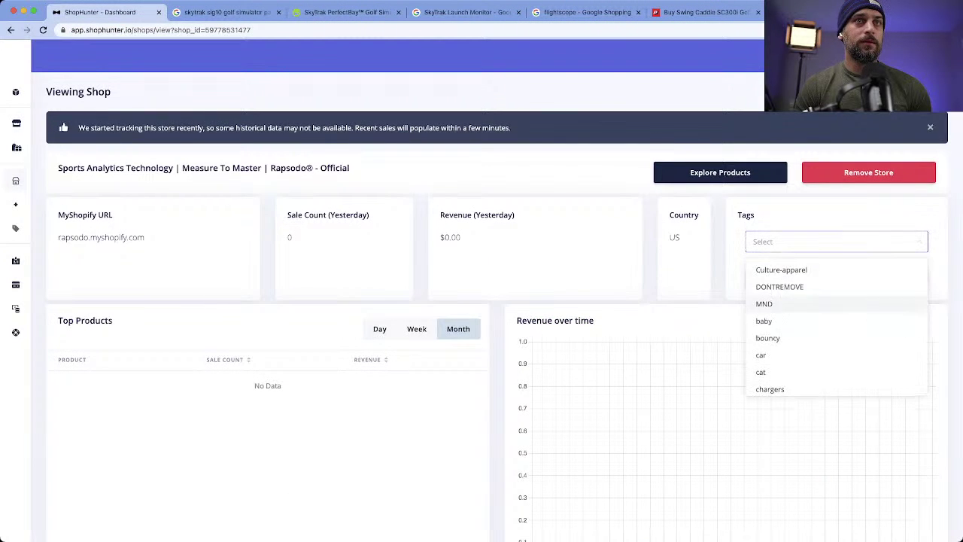
scroll(835, 331, "down", 5)
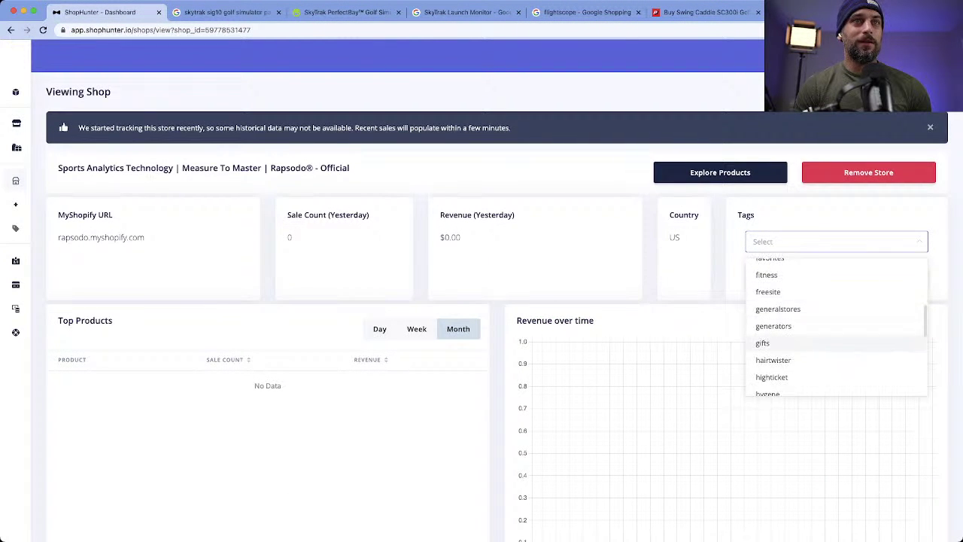
scroll(837, 328, "down", 2)
left_click(773, 342)
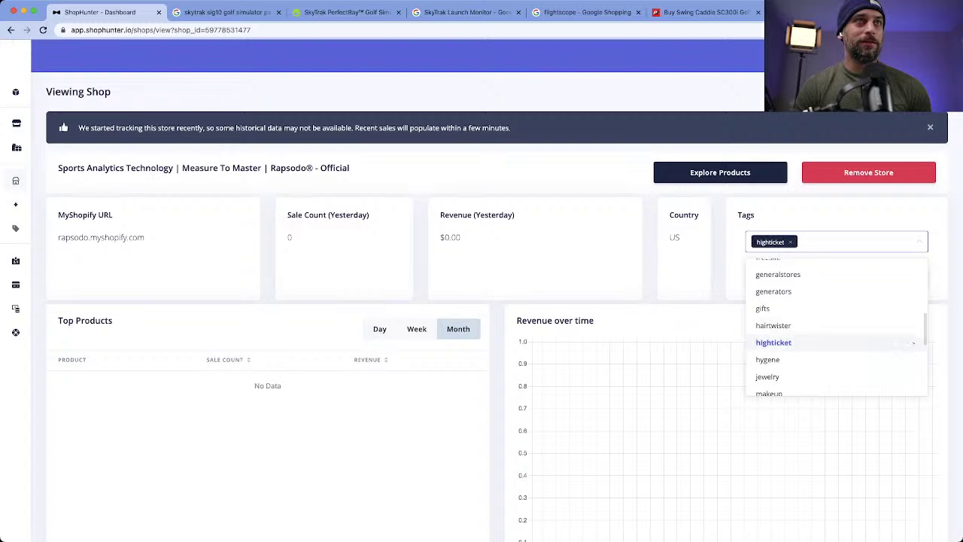
key("Escape")
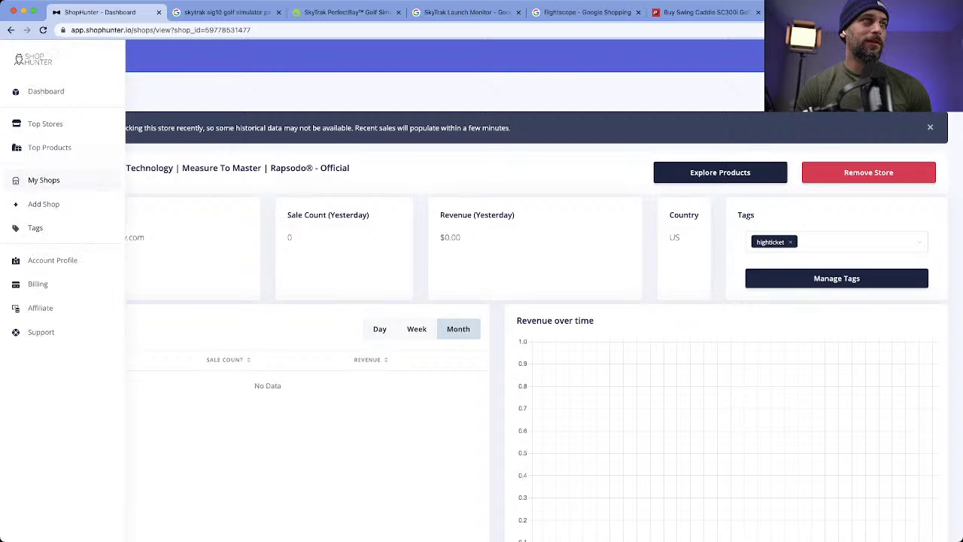
mouse_move(16, 204)
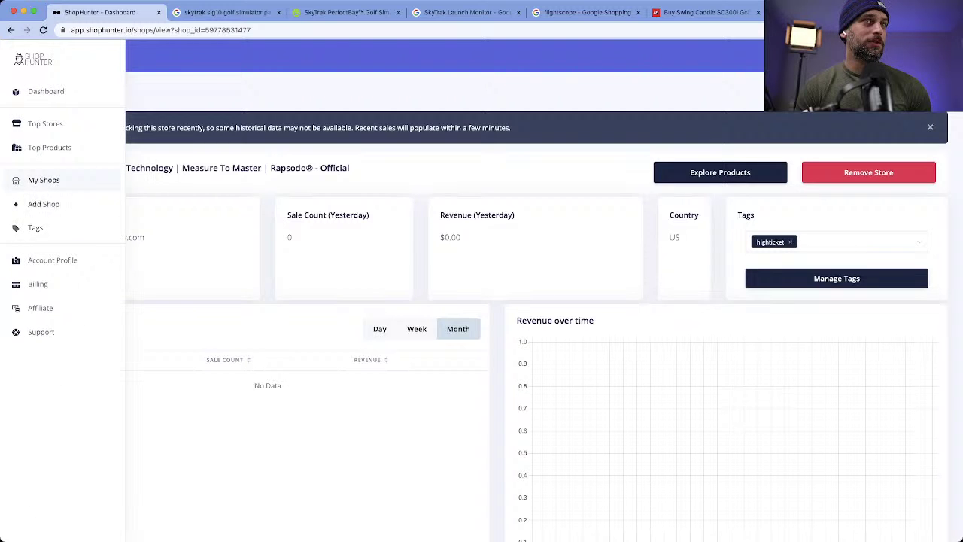
left_click(44, 204)
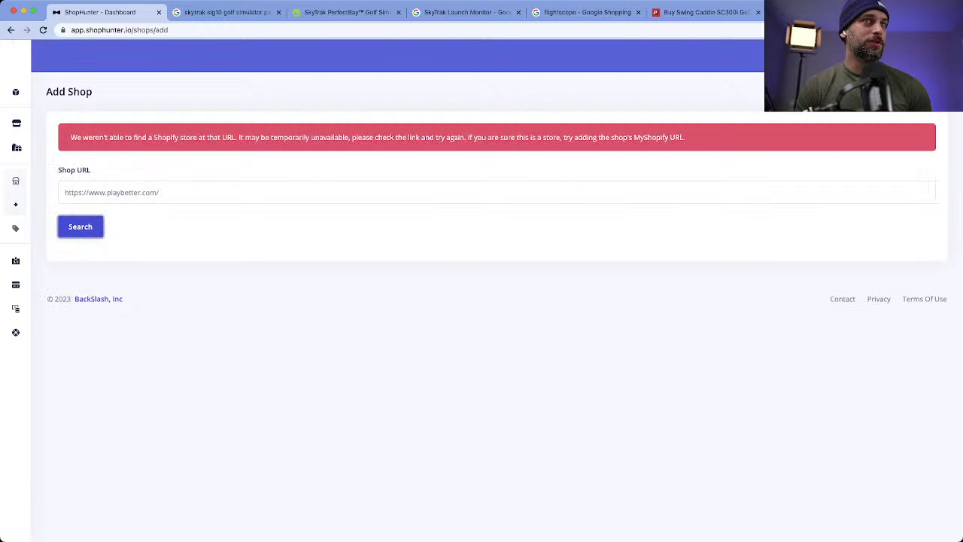
key("super+9")
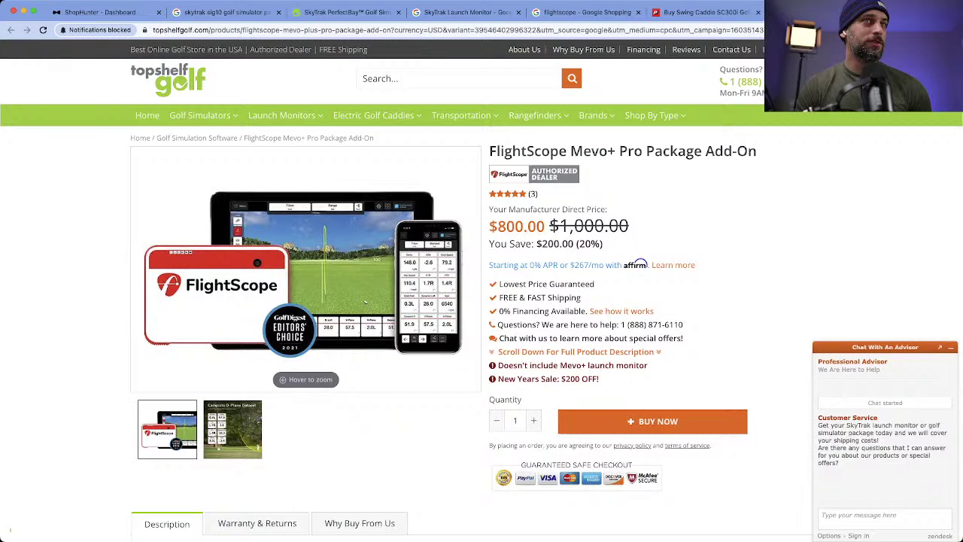
key("super+l")
key("super+1")
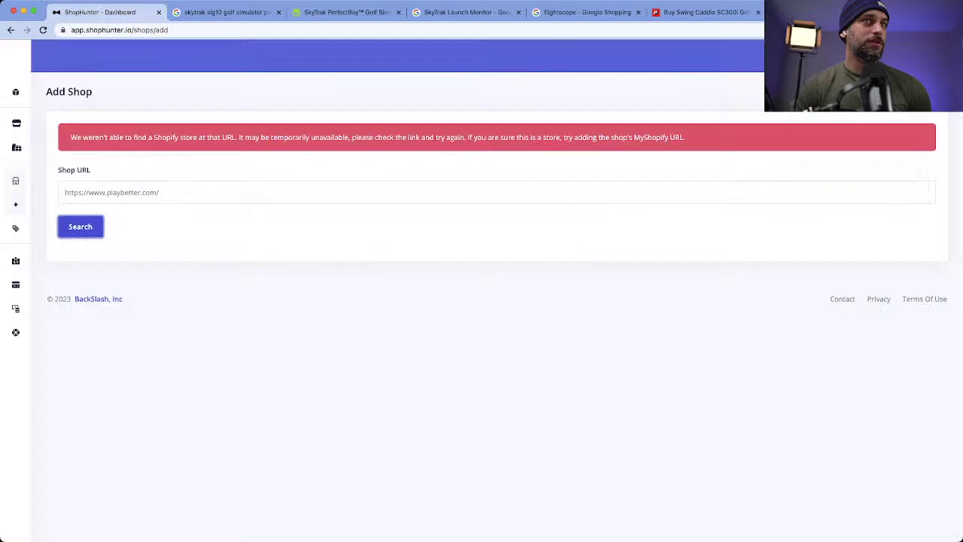
key("shift+Tab")
type("https://topshelfgolf.com/")
key("Return")
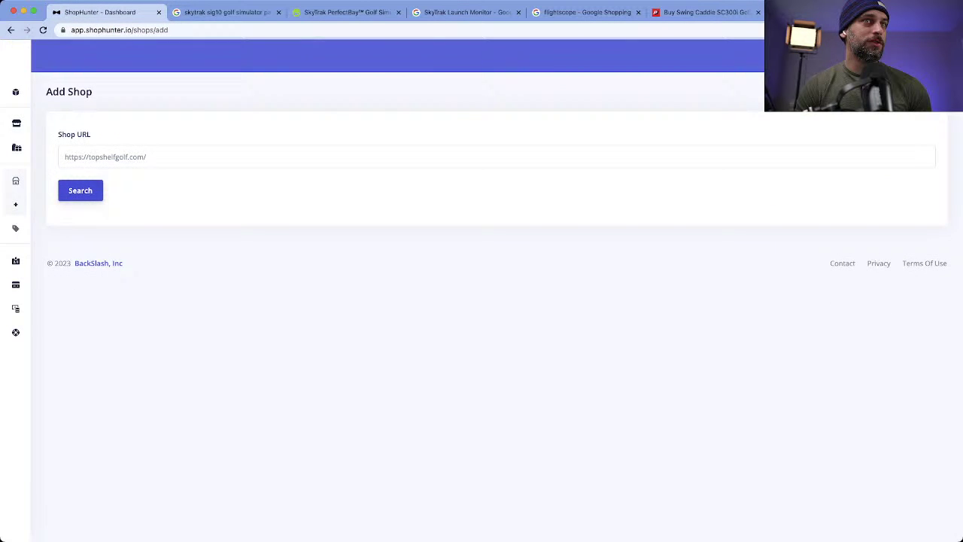
Step: Close the Top Shelf Golf and PlayBetter product pages, return to ShopHunter and open the Top Shelf Golf shop found
key("super+9")
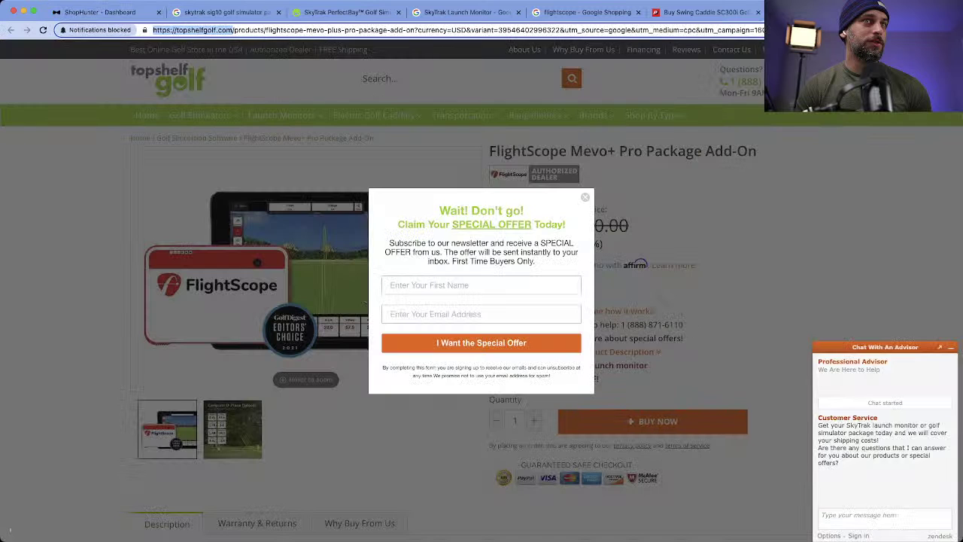
key("super+6")
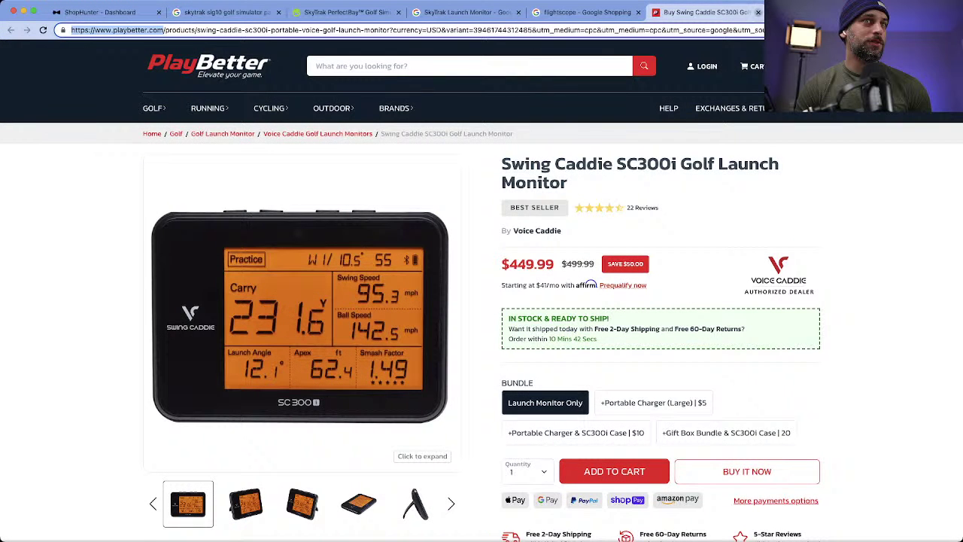
key("super+w")
key("super+4")
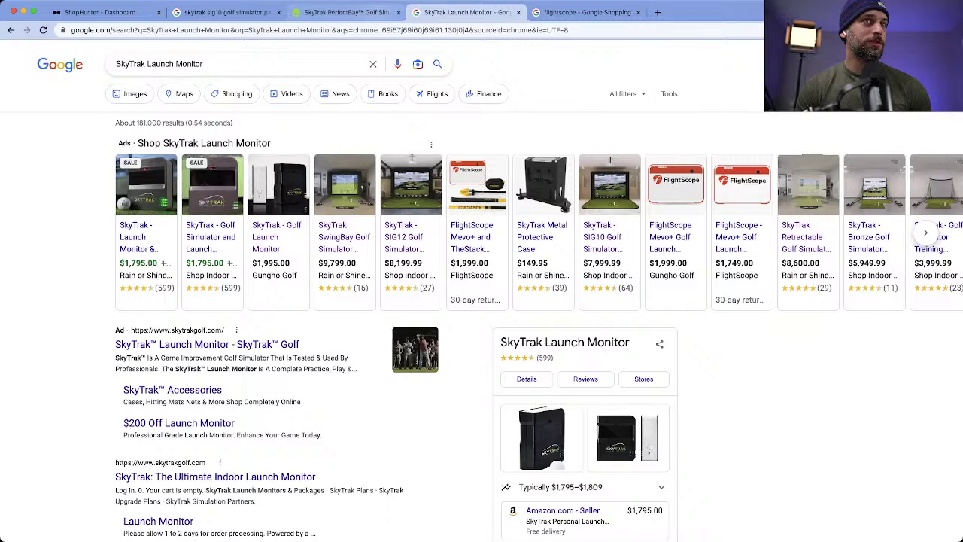
key("super+3")
key("super+4")
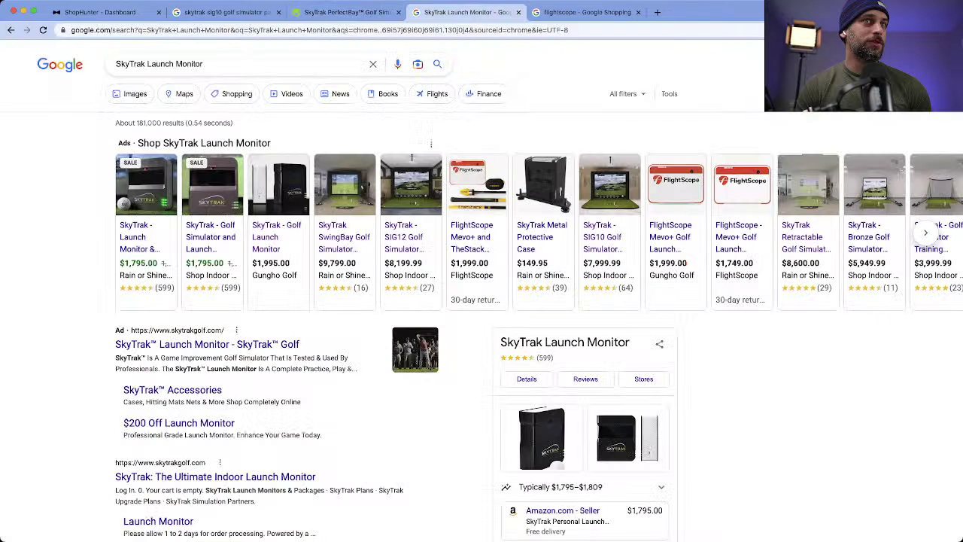
key("super+1")
left_click(898, 258)
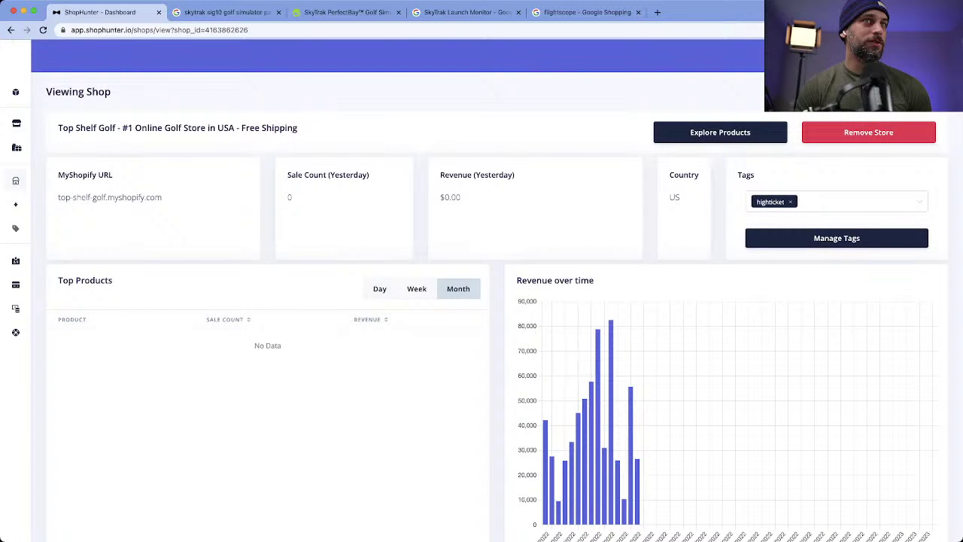
Step: Filter the tracked shops by the highticket tag and open the Shop Foresight Sports store
left_click(44, 180)
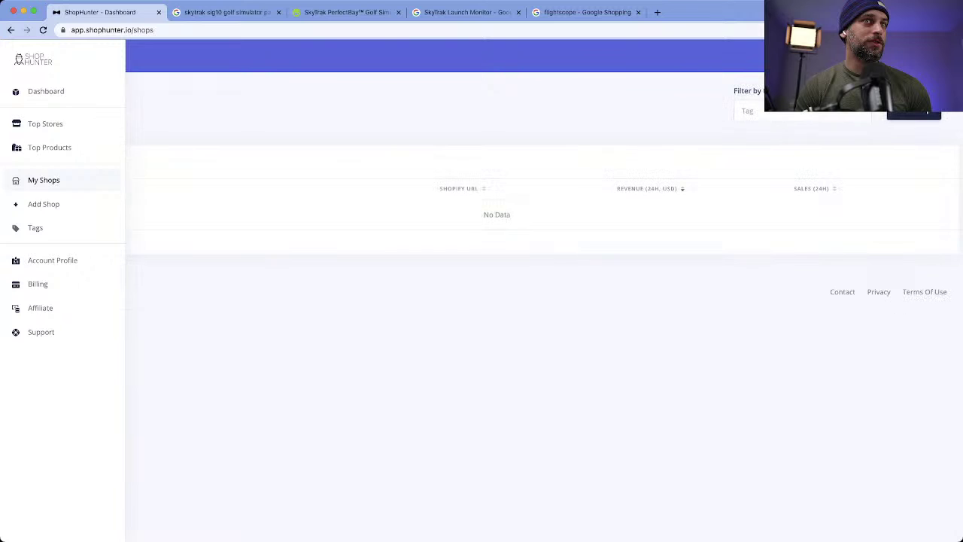
left_click(802, 111)
scroll(802, 207, "down", 5)
scroll(802, 199, "down", 2)
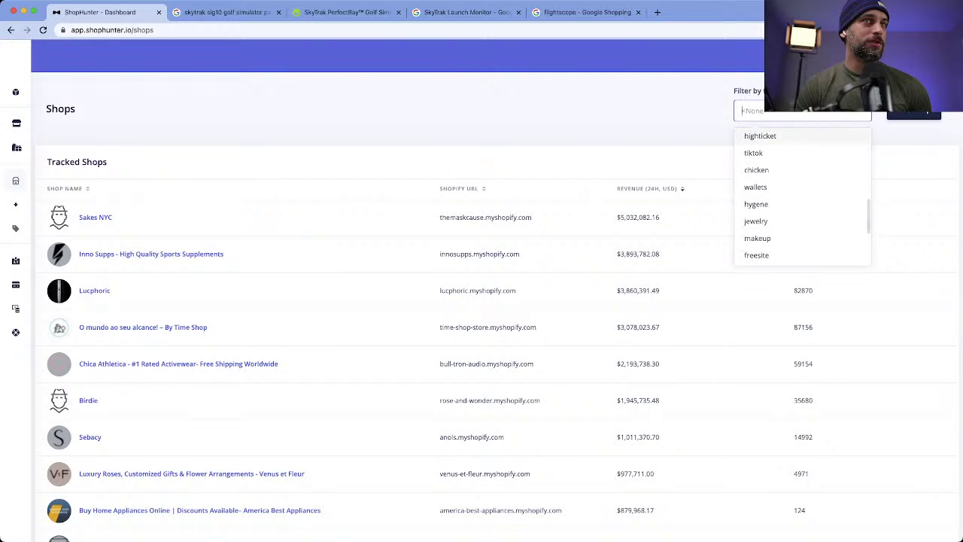
left_click(760, 133)
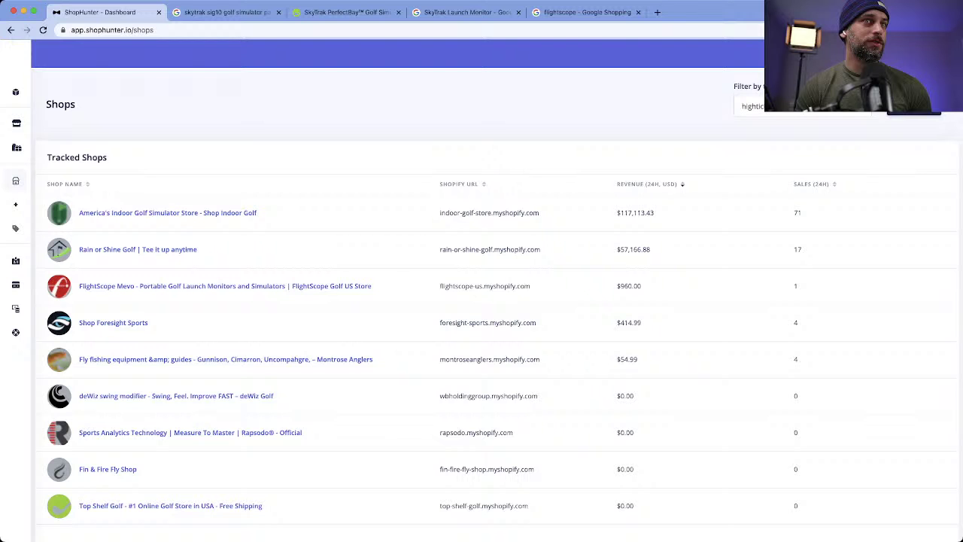
left_click(113, 322)
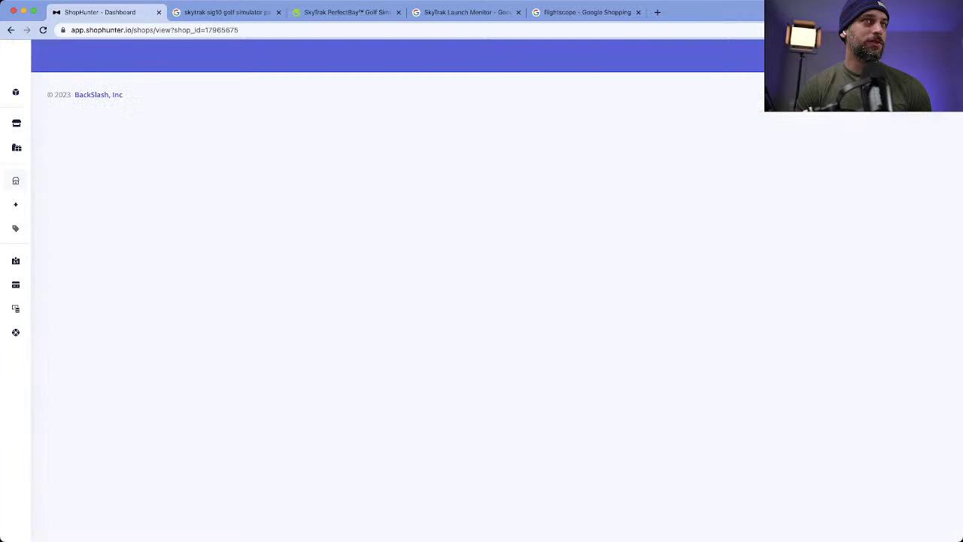
Step: Review Shop Foresight Sports' top products, revenue over time and recent sales, and return to the tracked shops list
scroll(497, 301, "down", 2)
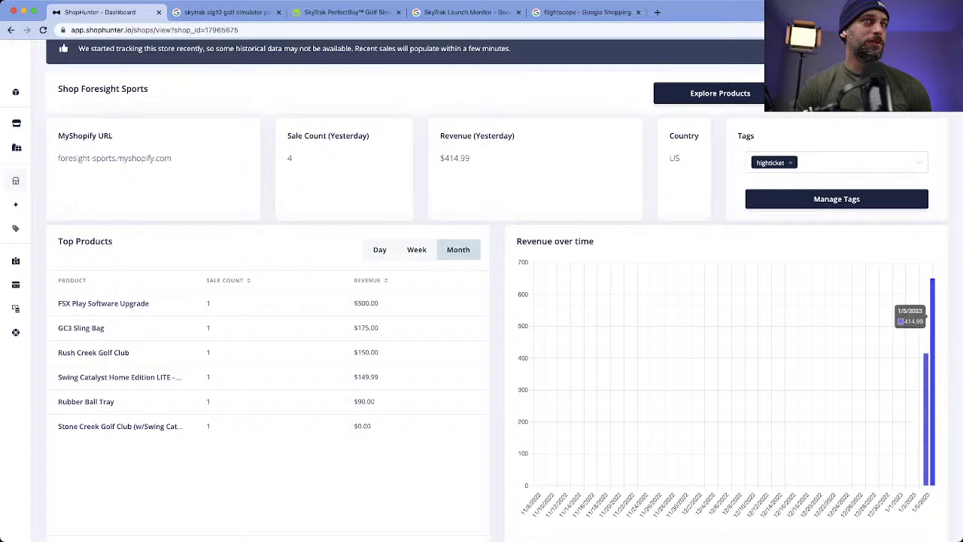
scroll(925, 301, "down", 6)
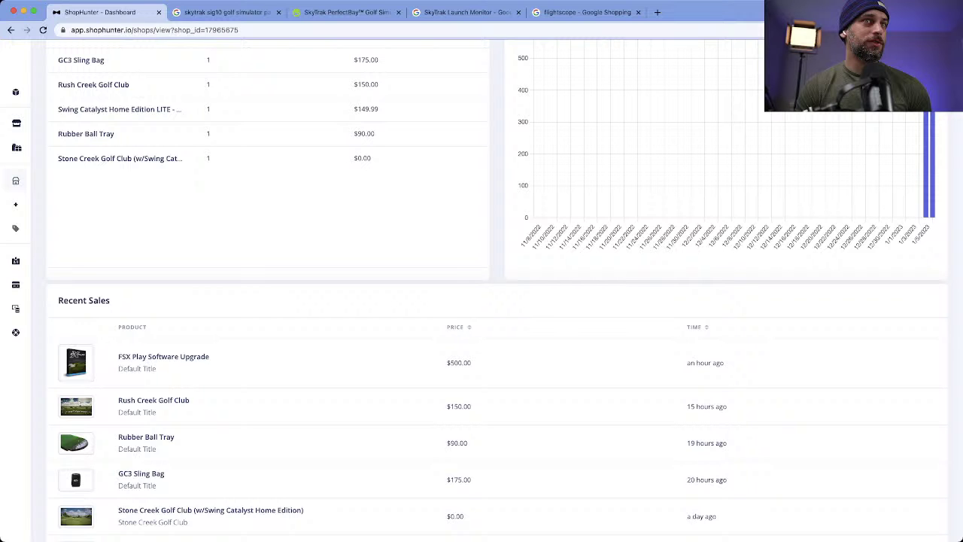
scroll(497, 301, "down", 3)
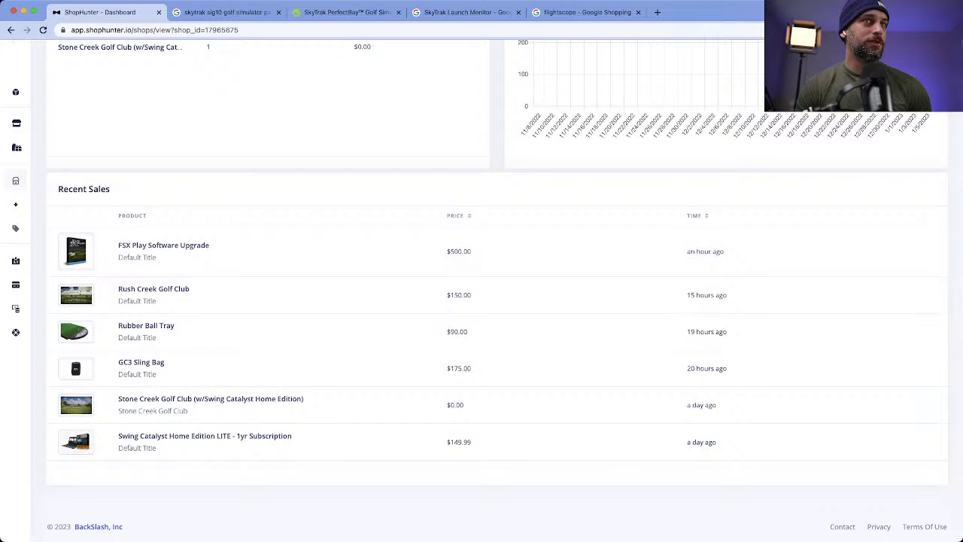
scroll(481, 301, "up", 12)
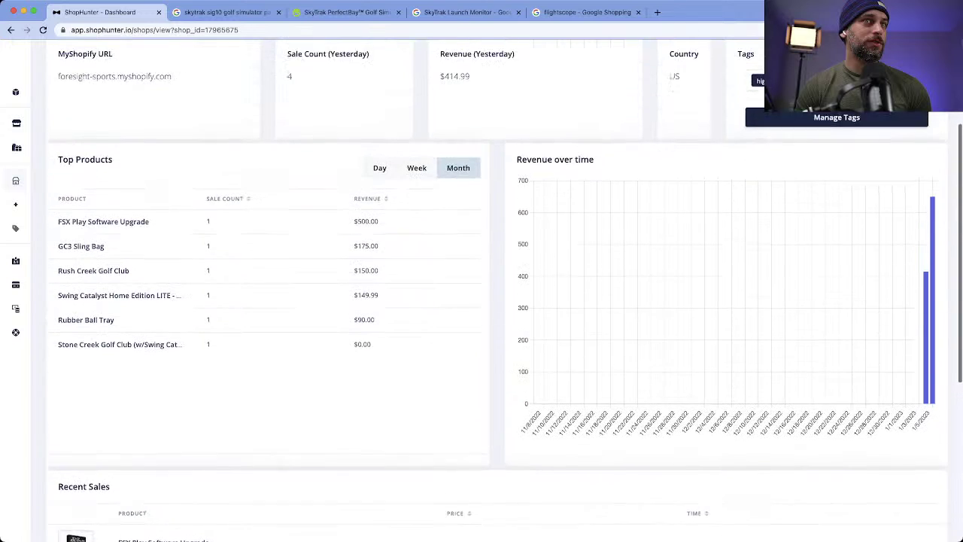
key("super+Left")
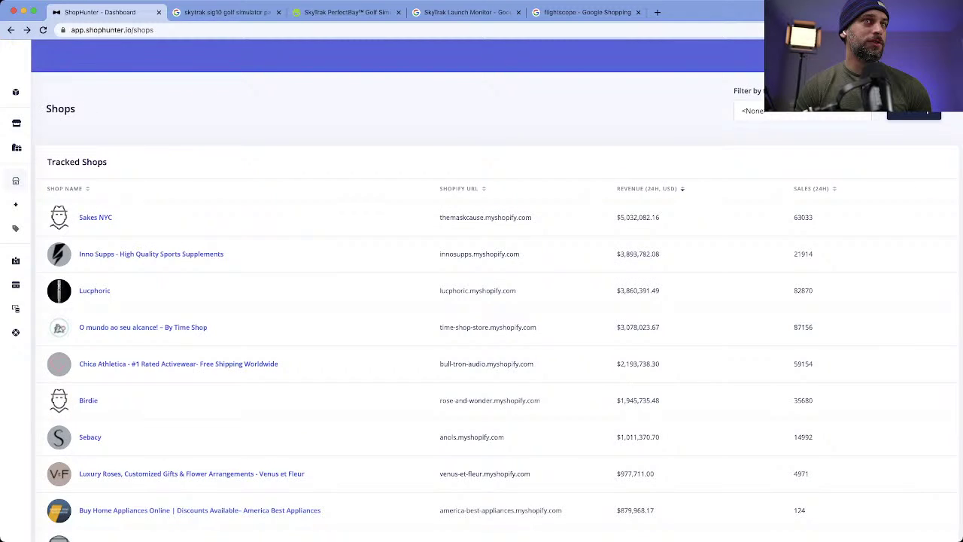
Step: From the flightscope Google Shopping ads, open the Rock Bottom Golf Mevo+ and Full Swing KIT Launch Monitor listings in new tabs and browse further ads
left_click(557, 12)
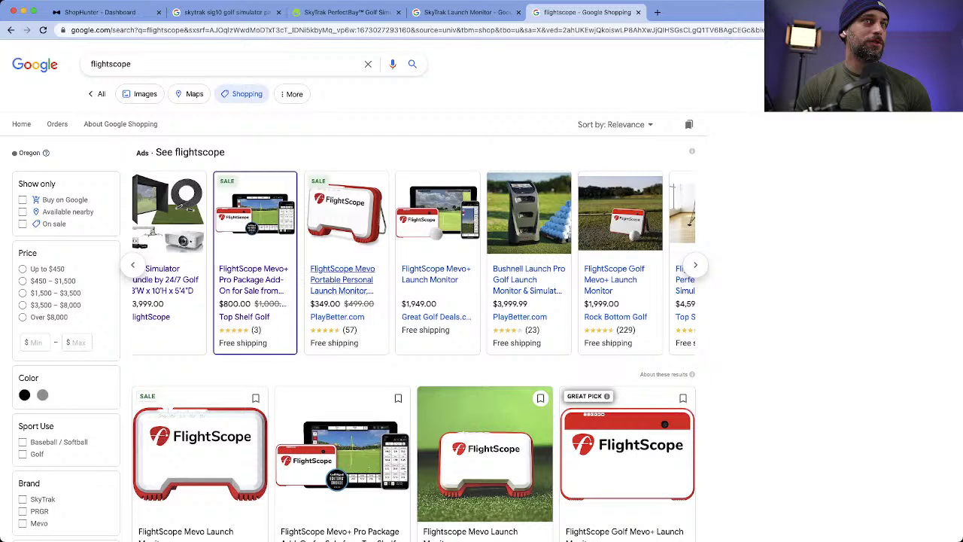
left_click(695, 265)
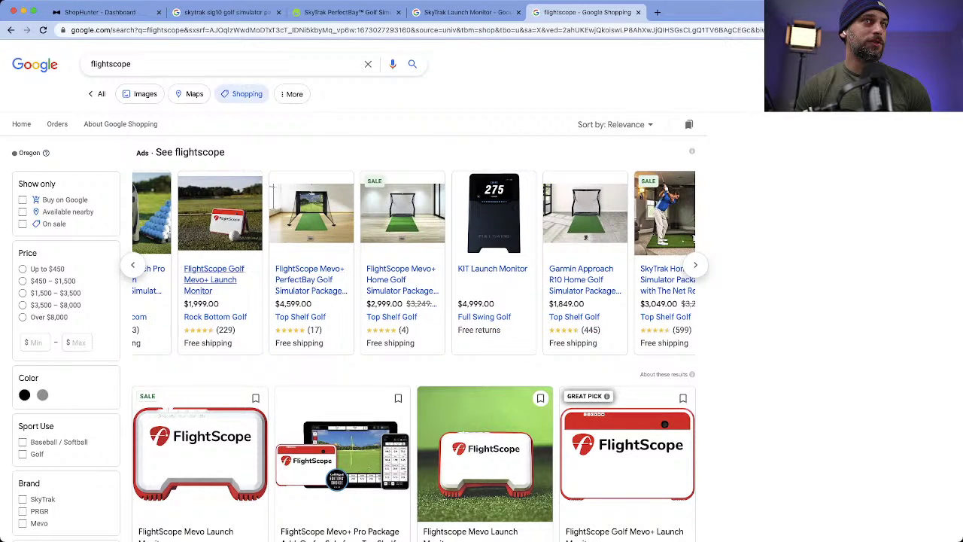
right_click(217, 273)
left_click(260, 283)
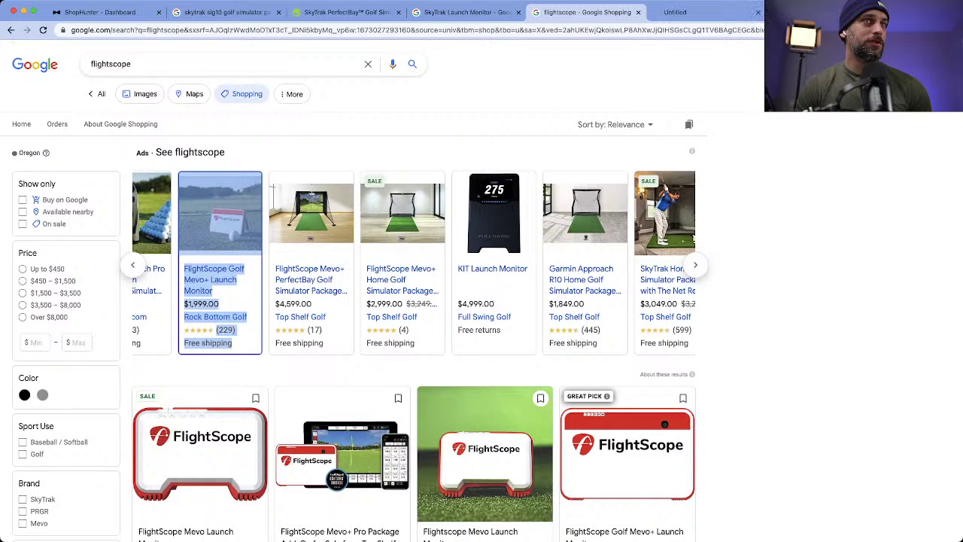
left_click(452, 153)
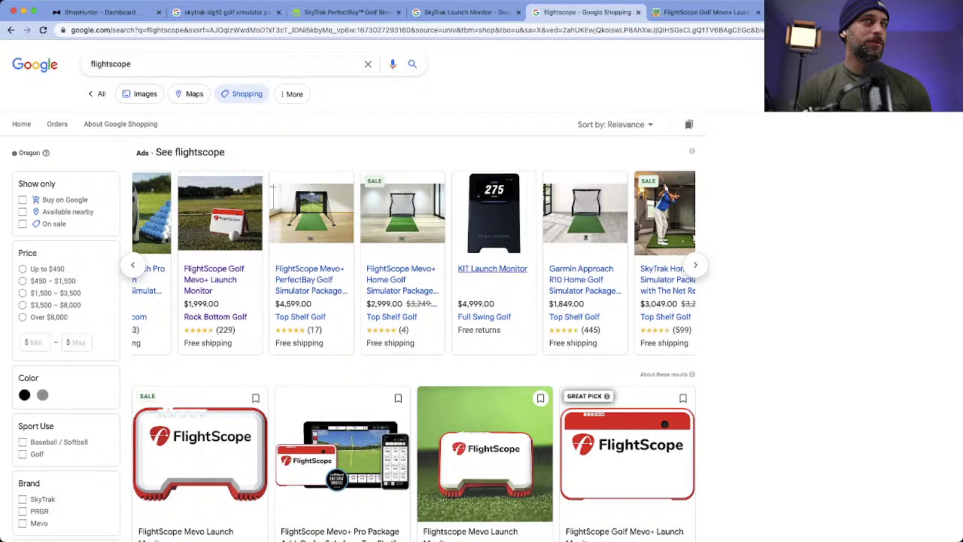
right_click(493, 268)
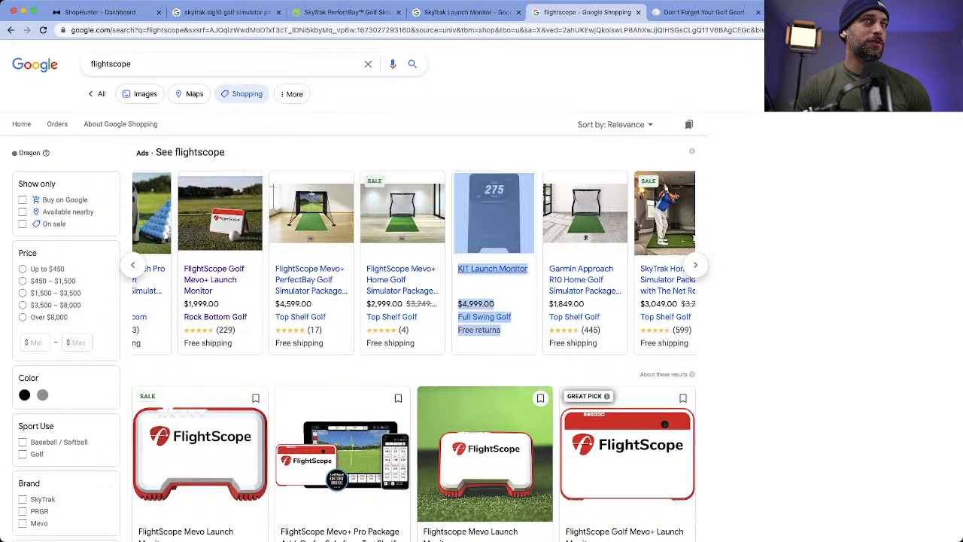
left_click(741, 273)
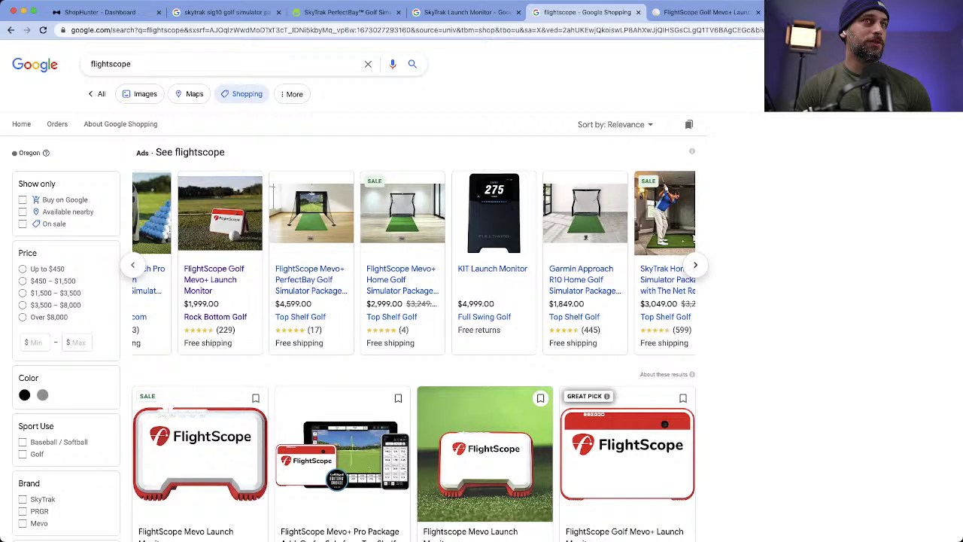
scroll(414, 263, "right", 5)
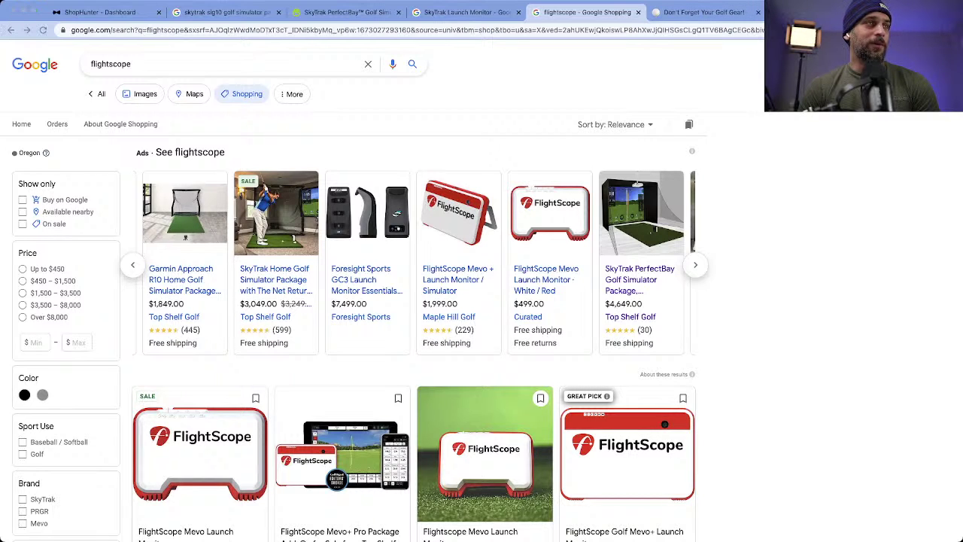
scroll(482, 301, "down", 1)
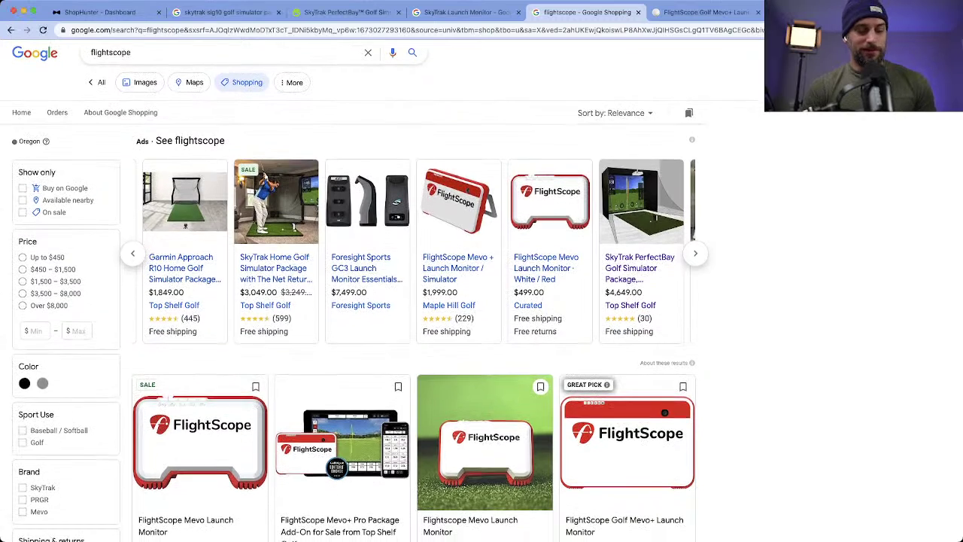
Step: Open Amazon in a new tab and search it for flightscope
key("super+t")
type("amazon")
key("Return")
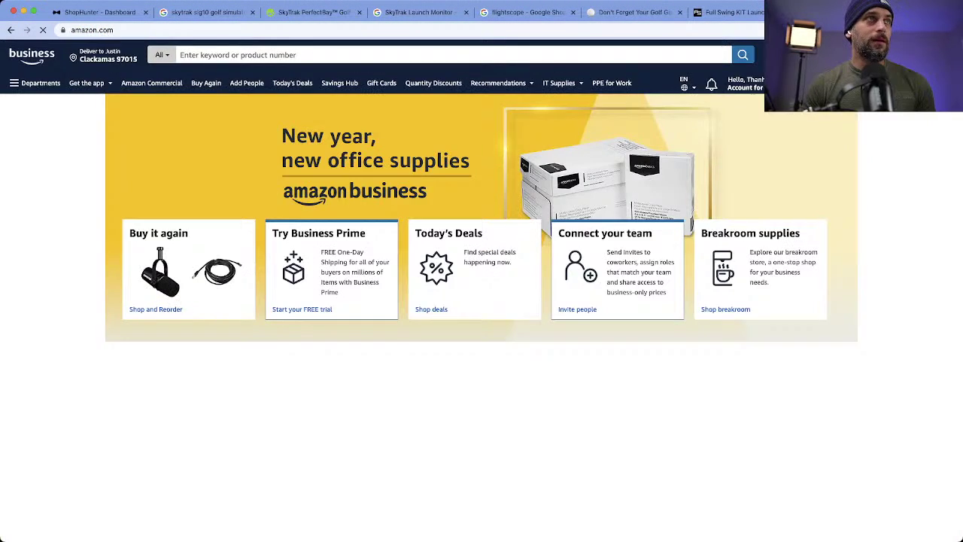
left_click(452, 55)
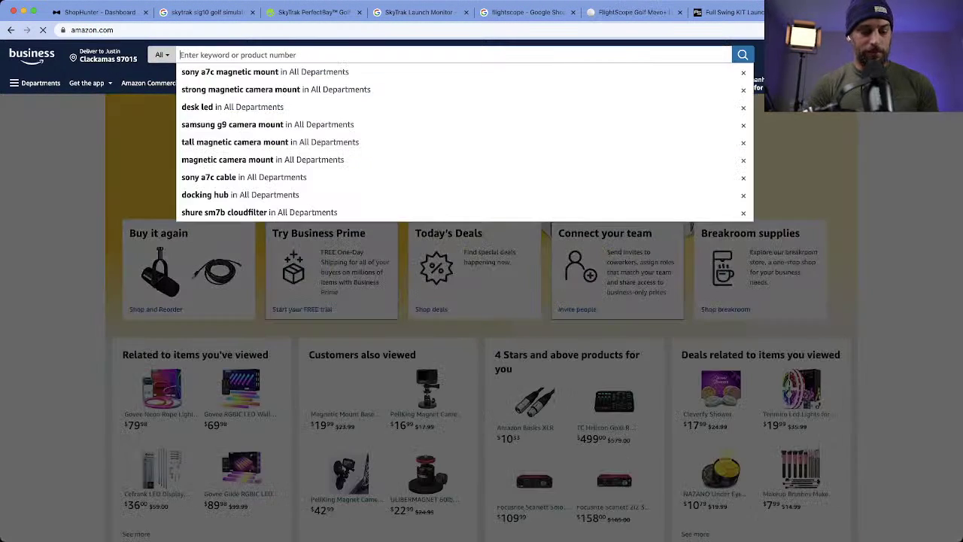
type("g")
key("BackSpace")
type("flights")
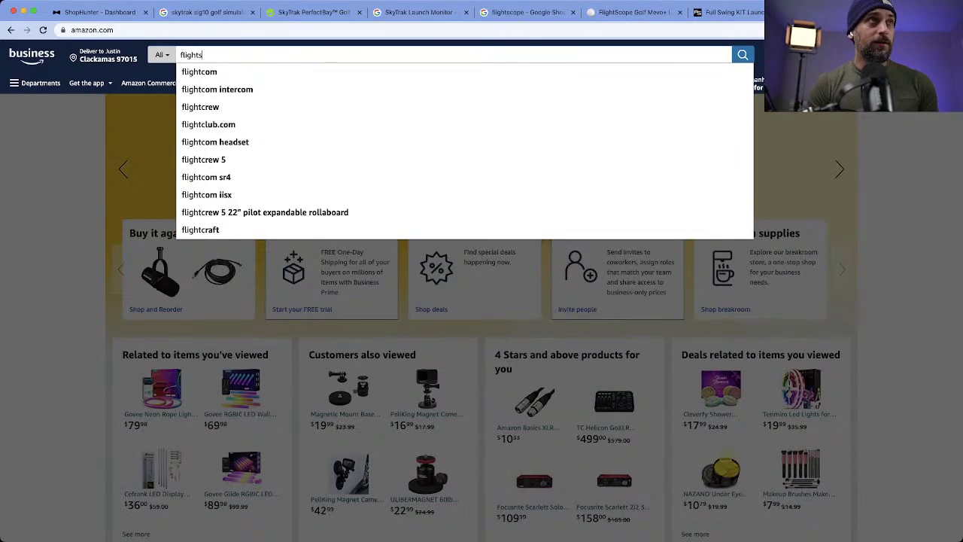
type("cope")
key("Return")
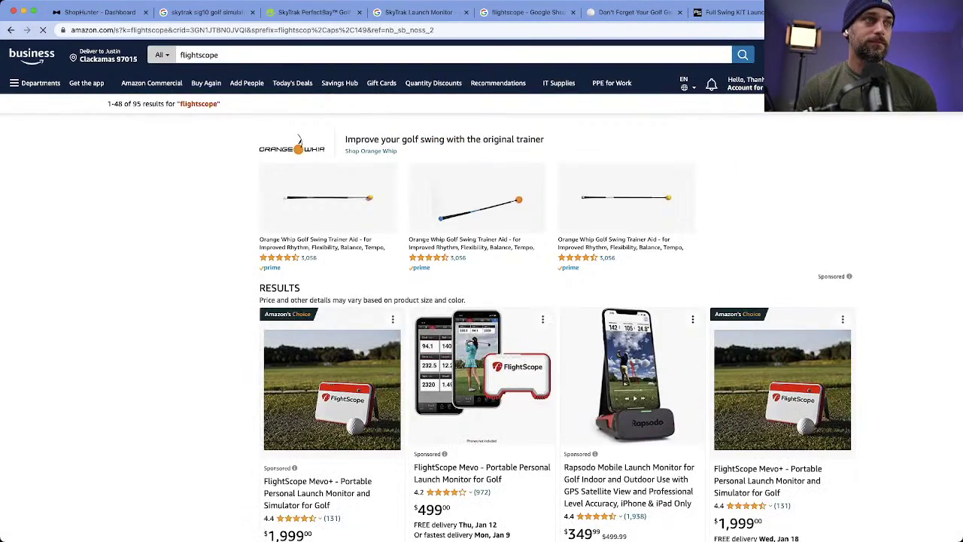
Step: Open the FlightScope Mevo+ listing from the Amazon results, check the sellers offering it and close the offers
scroll(481, 301, "down", 2)
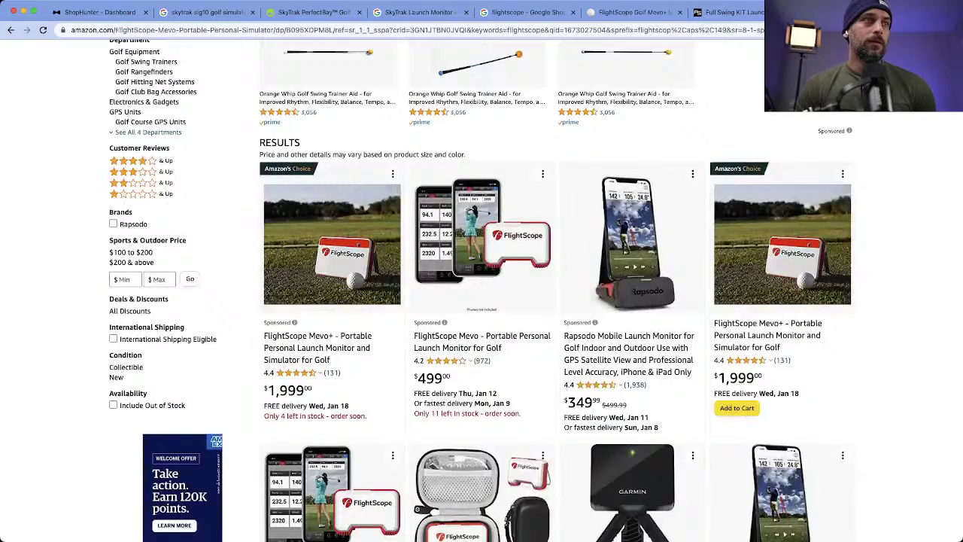
left_click(332, 244)
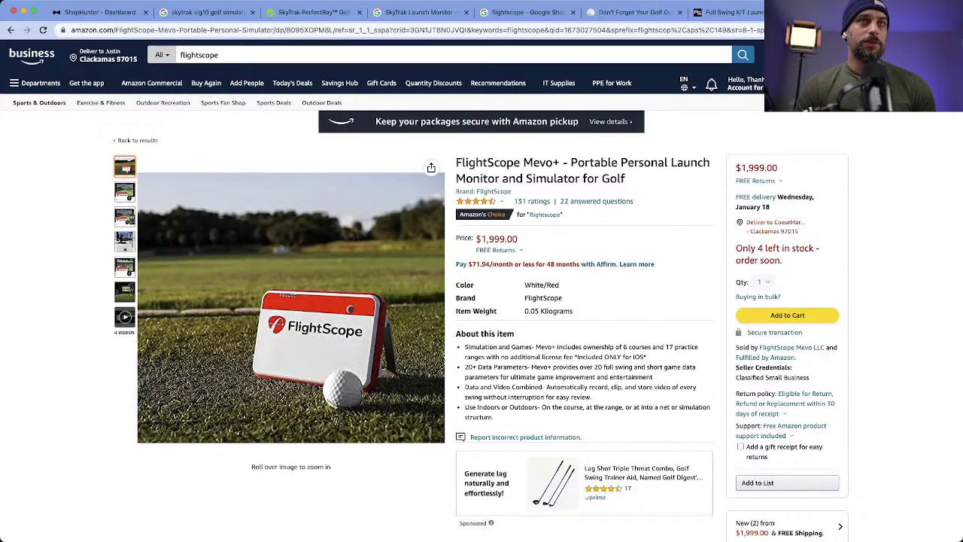
scroll(481, 301, "down", 2)
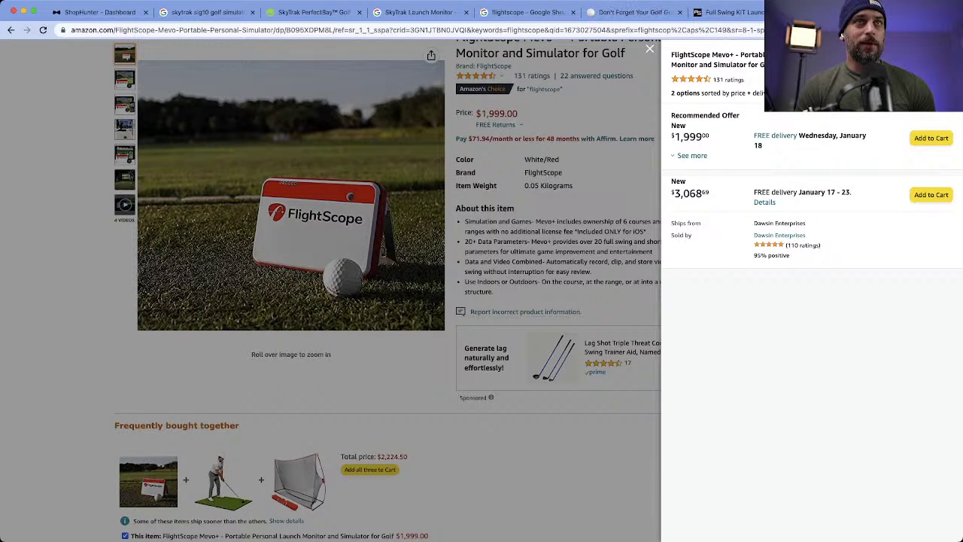
left_click(692, 155)
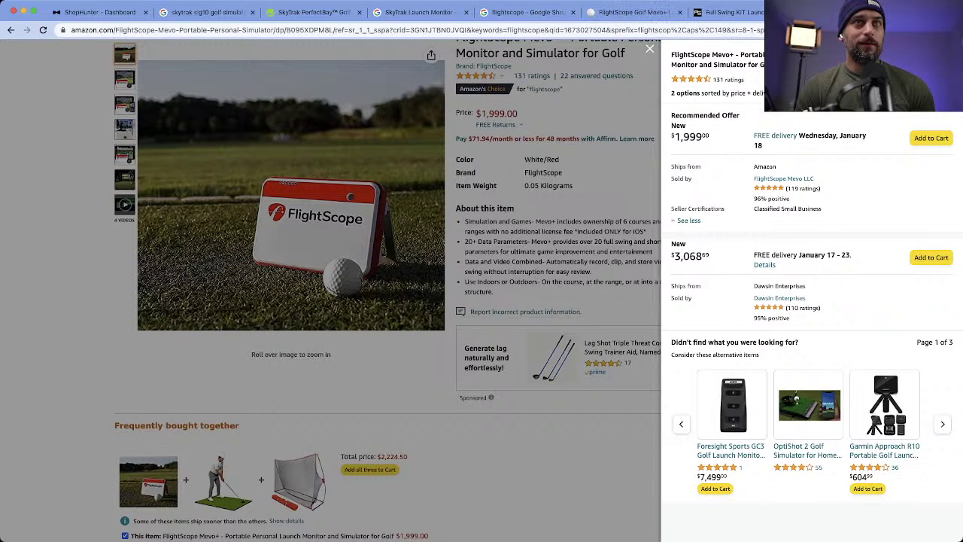
key("Escape")
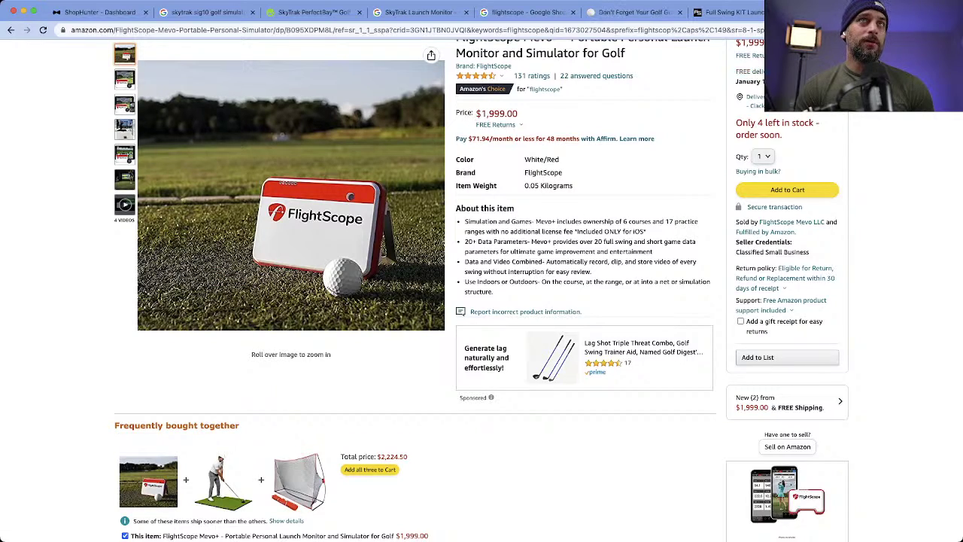
Step: Highlight the FlightScope Mevo+ price in the Amazon purchase box to examine it, and clear the selection
scroll(406, 301, "up", 3)
left_click_drag(779, 130, 735, 130)
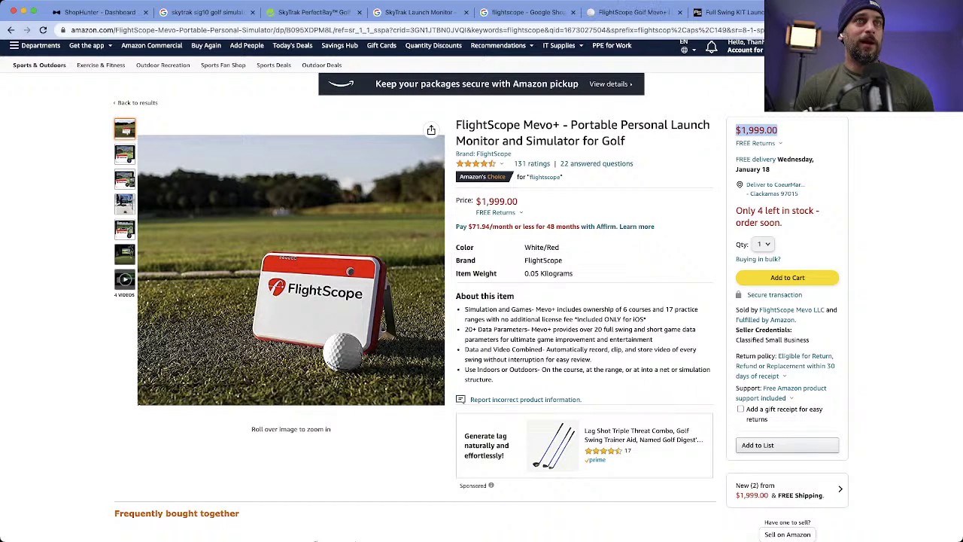
left_click(756, 131)
left_click_drag(778, 131, 735, 130)
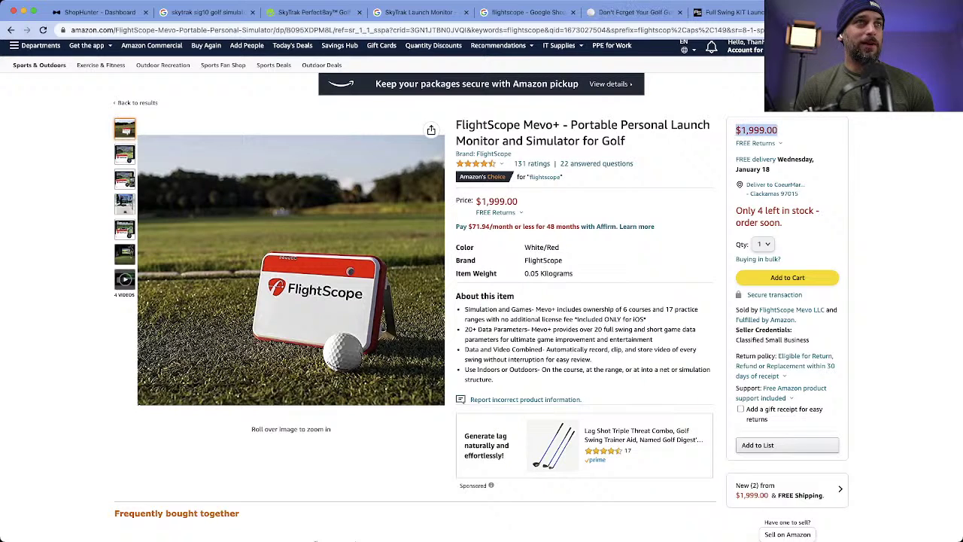
left_click(735, 130)
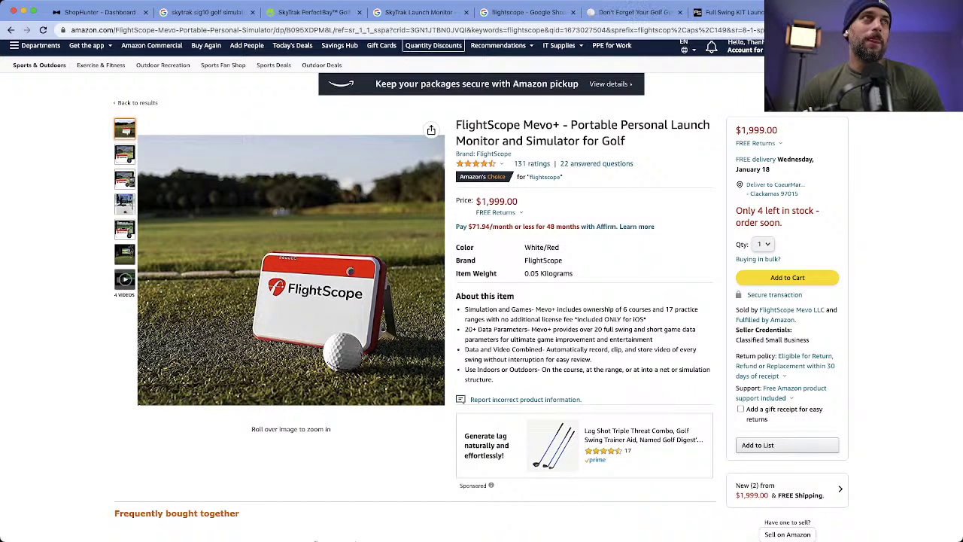
Step: Switch back to the Top Shelf Golf SkyTrak PerfectBay product page and dismiss its special offer popup
key("ctrl+Tab")
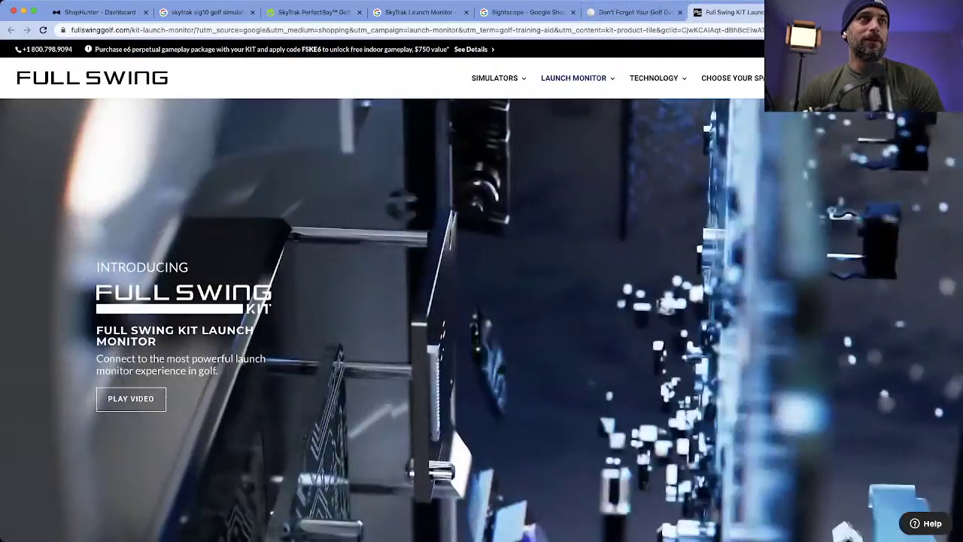
key("ctrl+shift+Tab")
key("ctrl+shift+Tab")
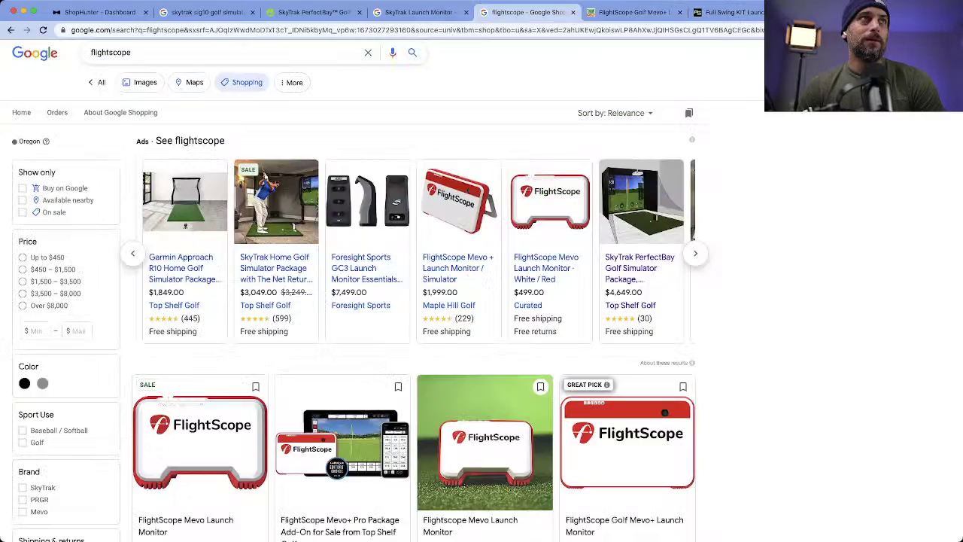
key("ctrl+shift+Tab")
key("ctrl+shift+Tab")
left_click(586, 197)
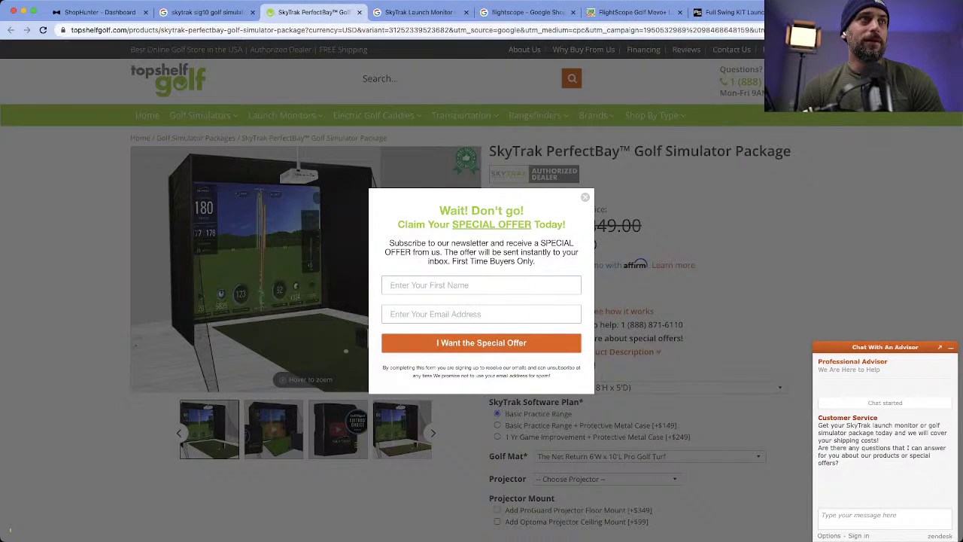
Step: Open Top Shelf Golf's Garmin Approach R10 launch monitor page and look at its product reviews
mouse_move(285, 115)
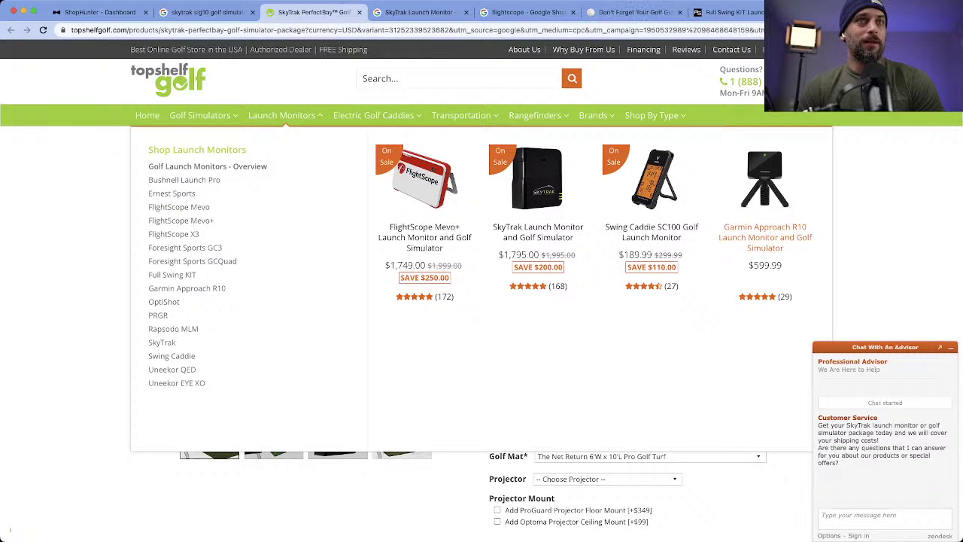
left_click(764, 237)
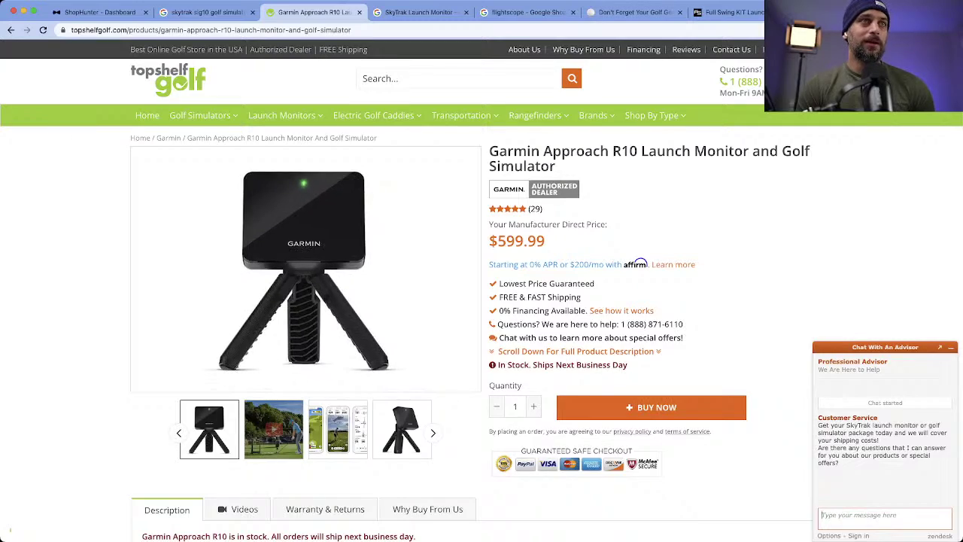
left_click(519, 208)
scroll(482, 301, "up", 20)
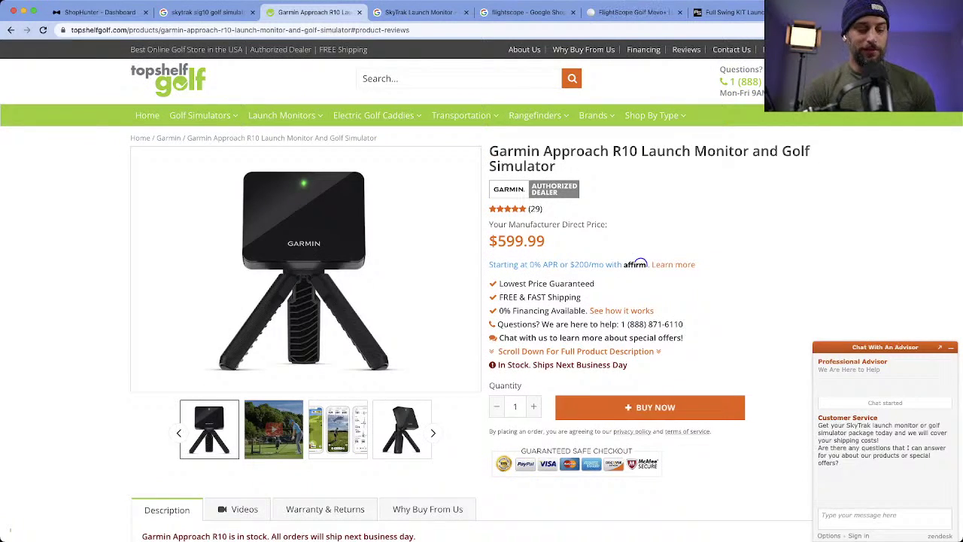
Step: Search Google for kopy app in a new tab and open the Kopy - Copy products page on the Shopify App Store
key("ctrl+t")
type("kopy app")
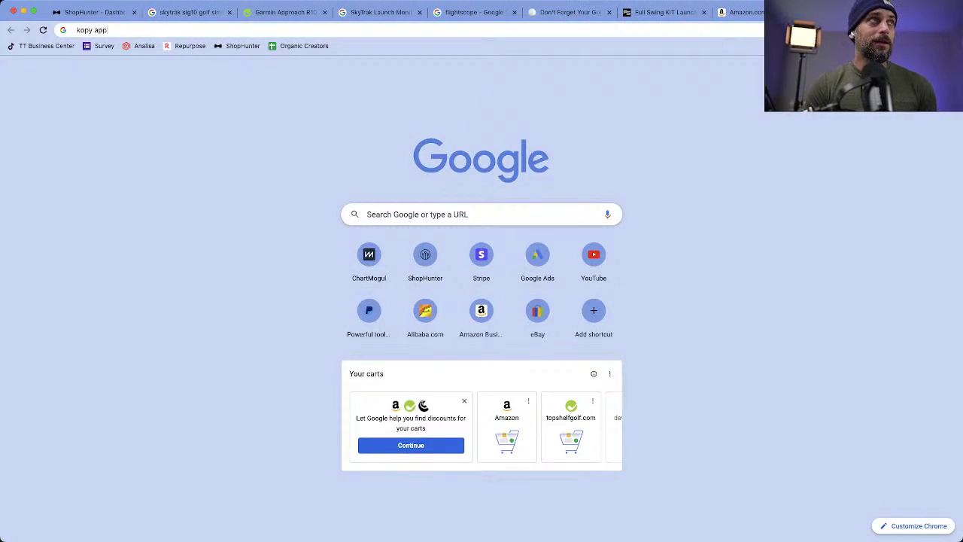
key("Return")
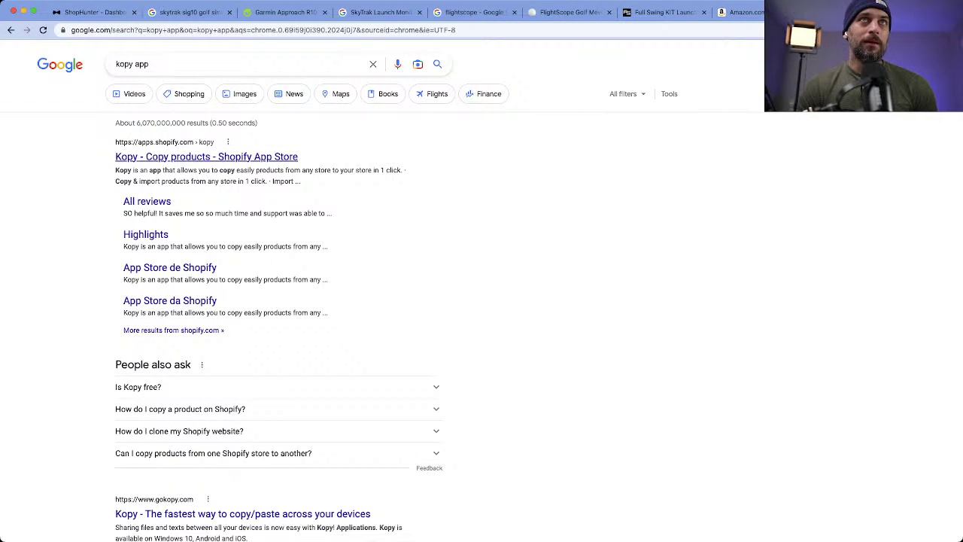
left_click(206, 156)
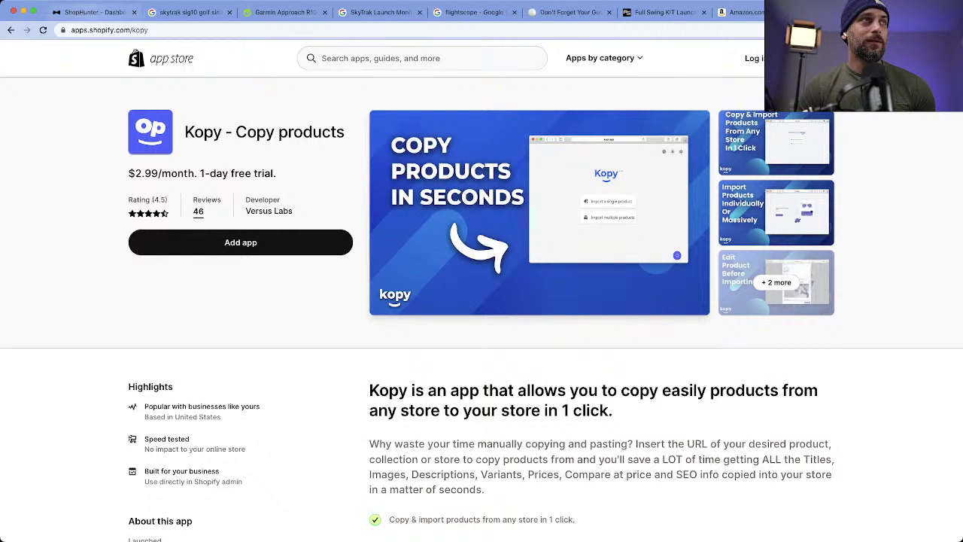
Step: Switch to ShopHunter and filter the tracked shops by the highticket tag
left_click(90, 12)
left_click(802, 111)
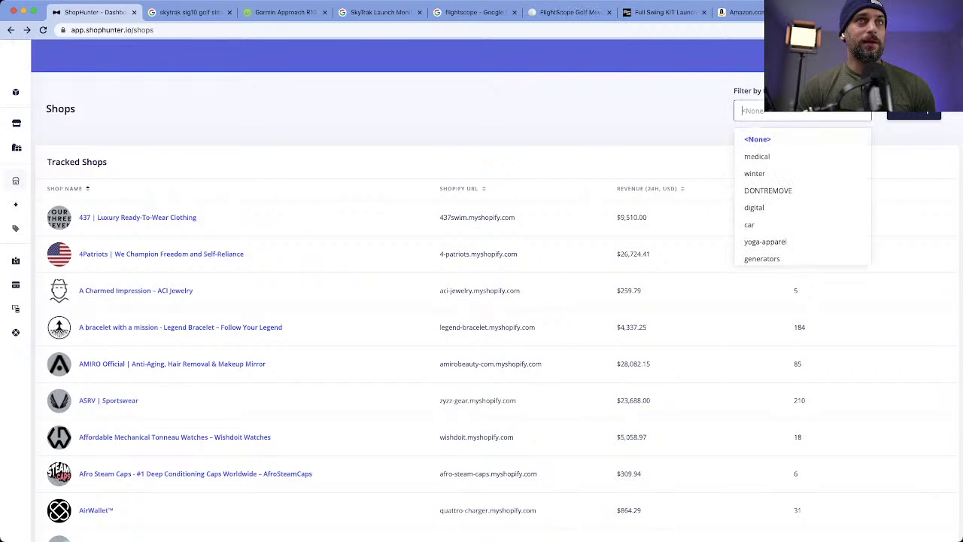
scroll(802, 196, "down", 3)
scroll(802, 196, "up", 2)
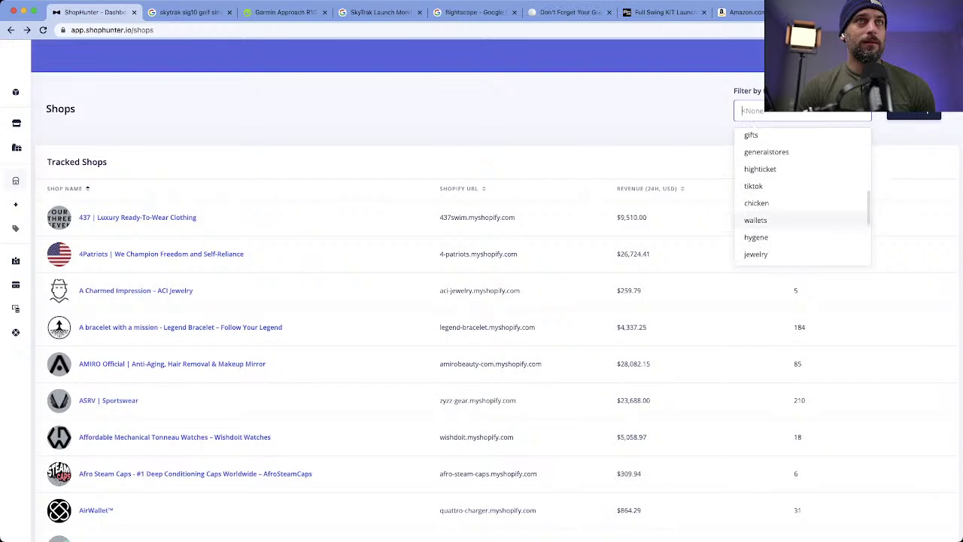
left_click(760, 169)
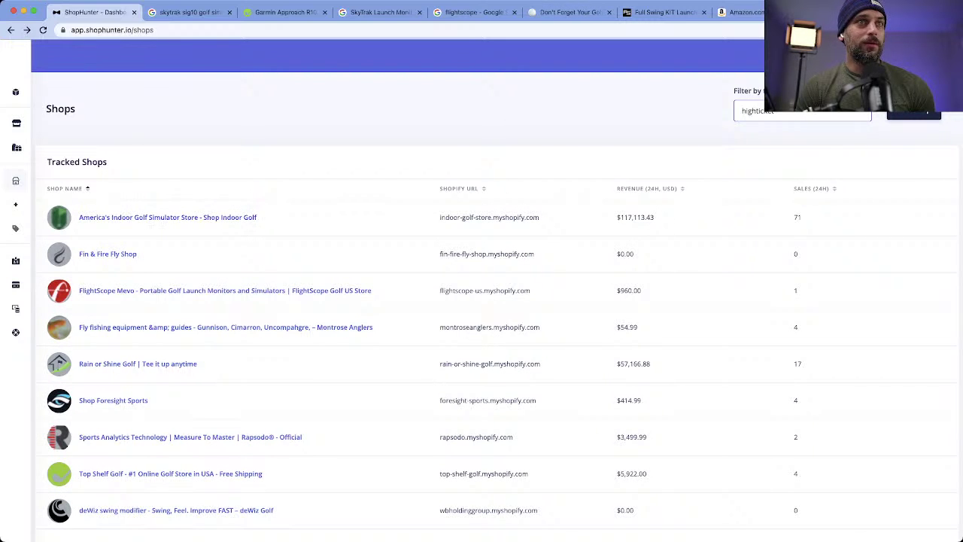
Step: Open the Rain or Shine Golf shop details, copy its MyShopify URL and load the store in a new tab
left_click(138, 363)
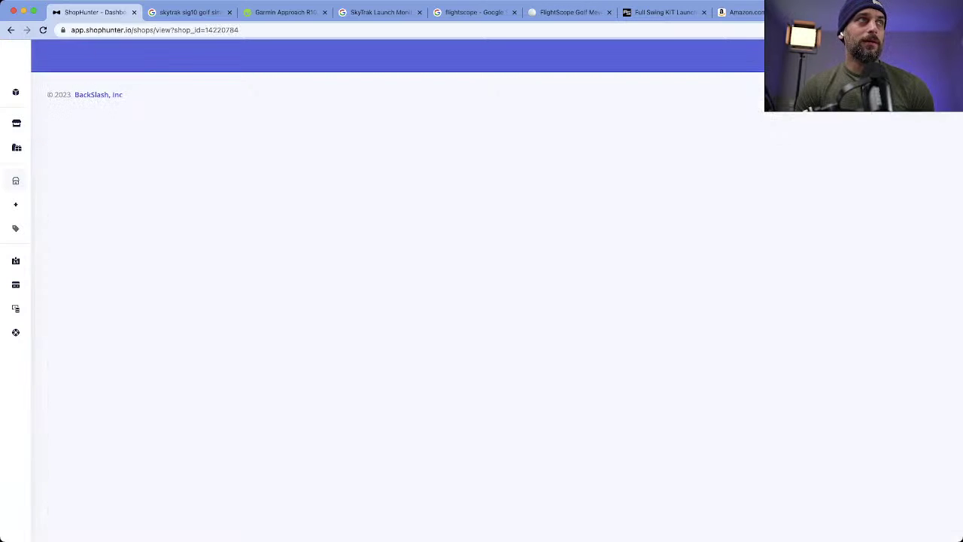
triple_click(117, 197)
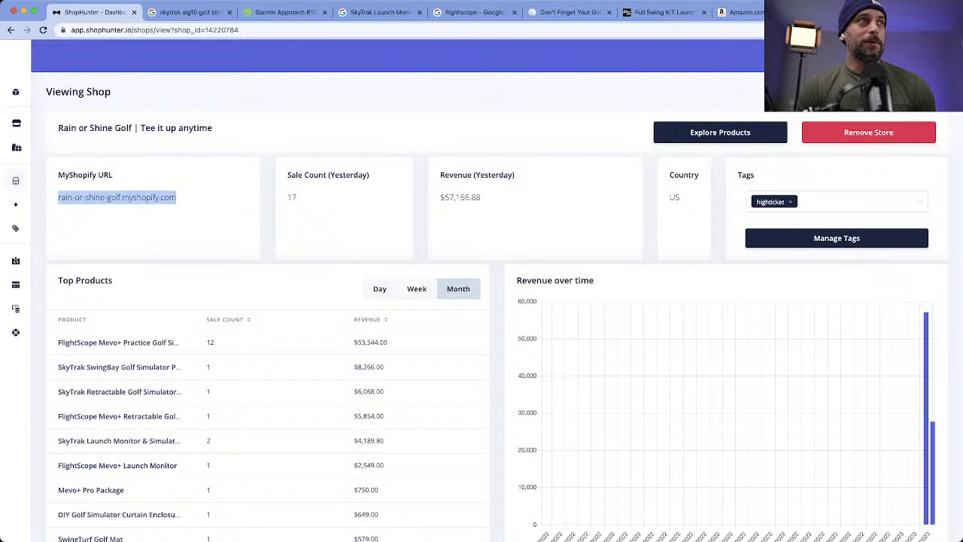
key("super+c")
key("super+t")
key("super+v")
key("Return")
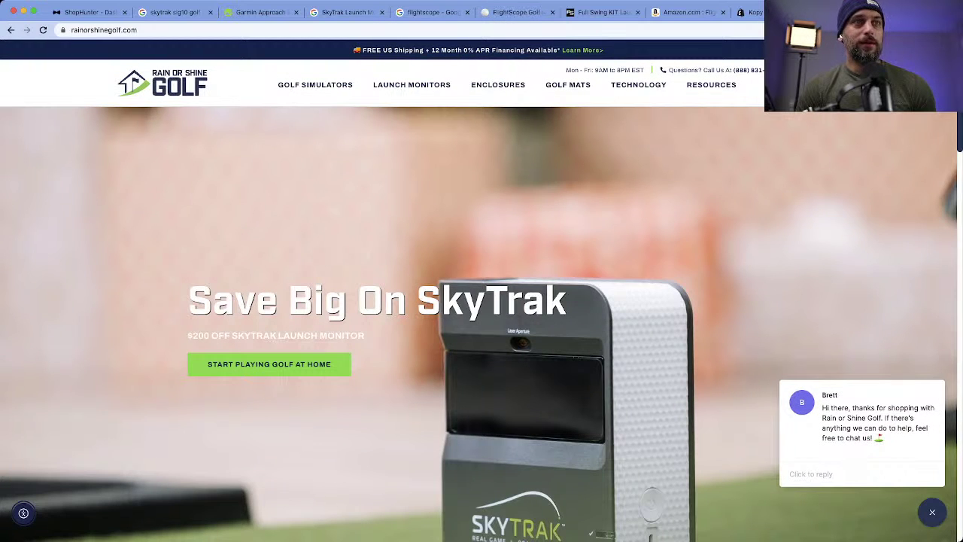
Step: Look through the Rain or Shine Golf homepage, examining its best sellers, prices, own-brand products and customer review
scroll(481, 323, "down", 15)
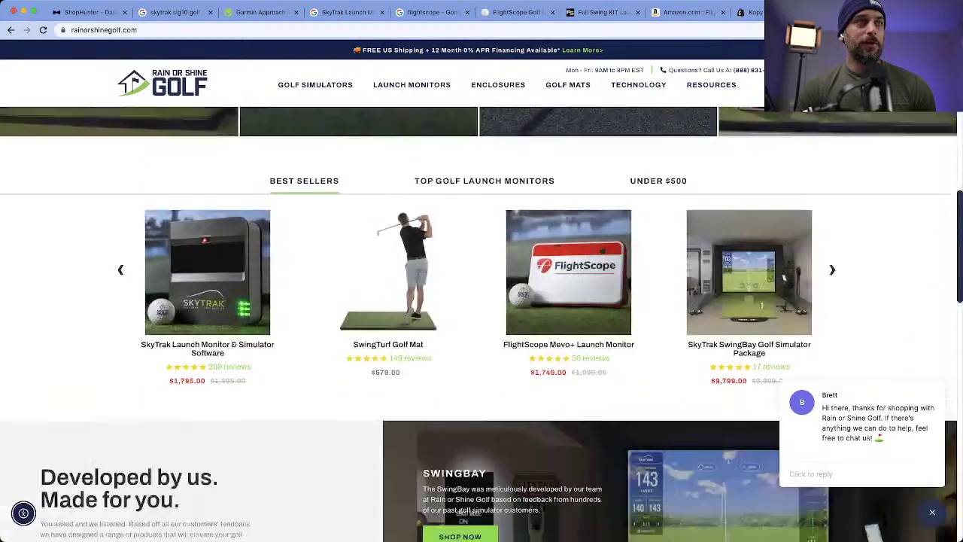
scroll(481, 323, "up", 1)
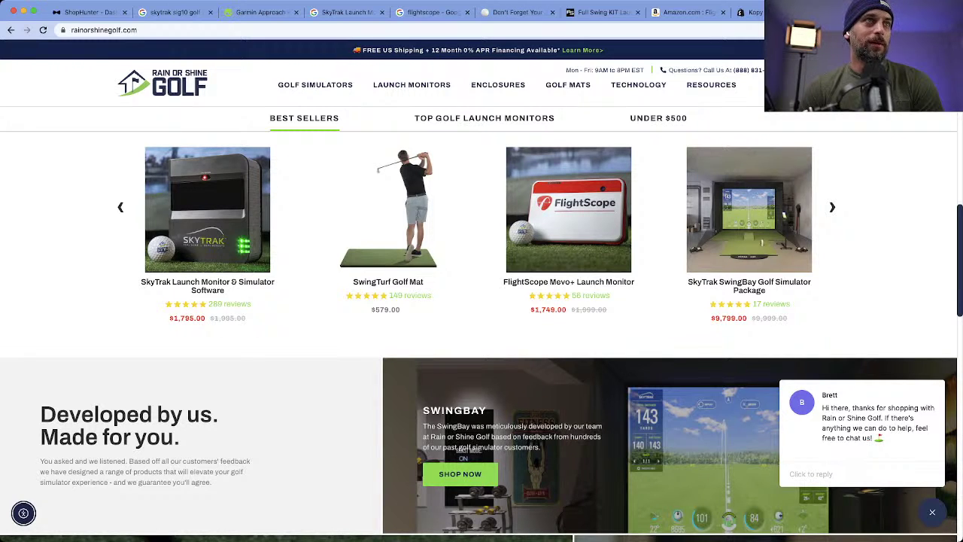
scroll(482, 324, "down", 5)
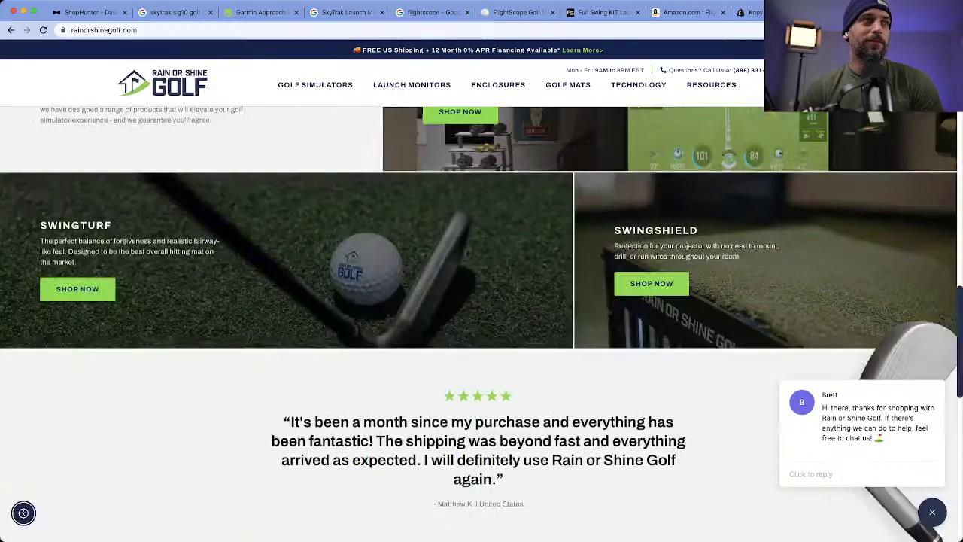
scroll(482, 324, "up", 7)
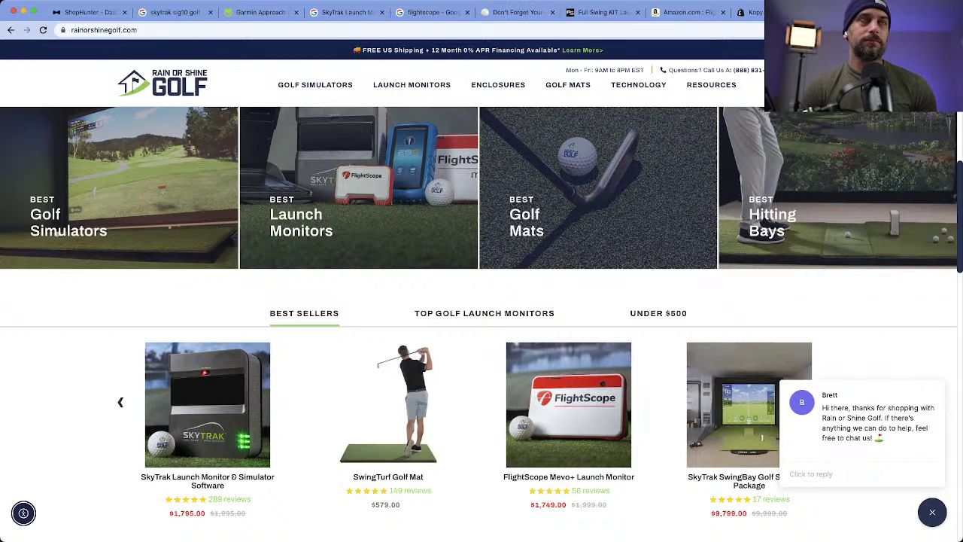
scroll(481, 323, "down", 9)
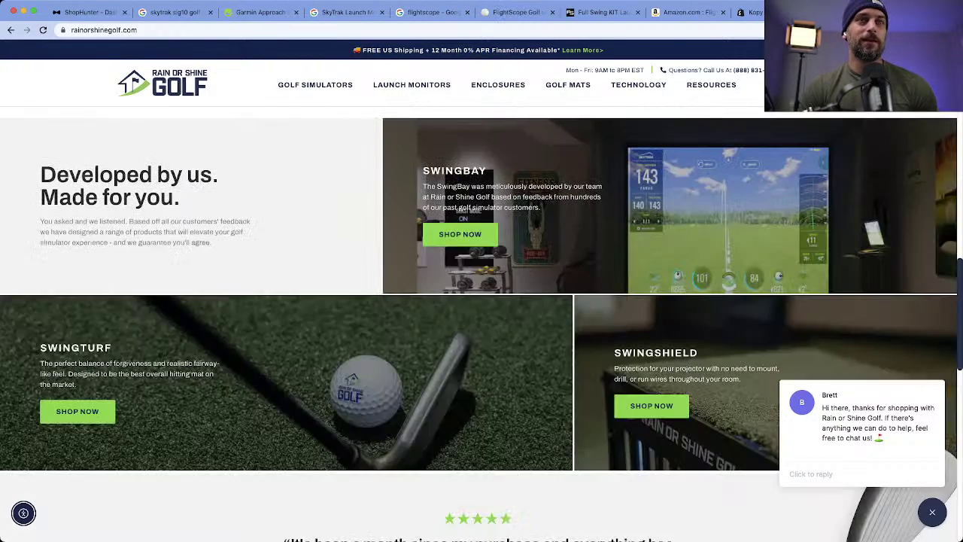
scroll(482, 324, "up", 3)
scroll(482, 323, "up", 15)
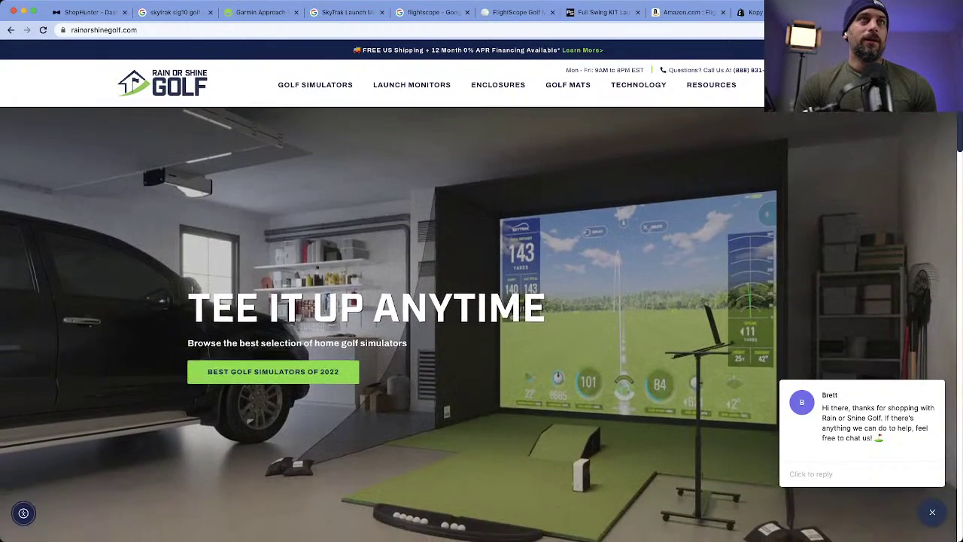
Step: Switch back to the Kopy - Copy products app page and review its feature list and pricing
key("ctrl+shift+Tab")
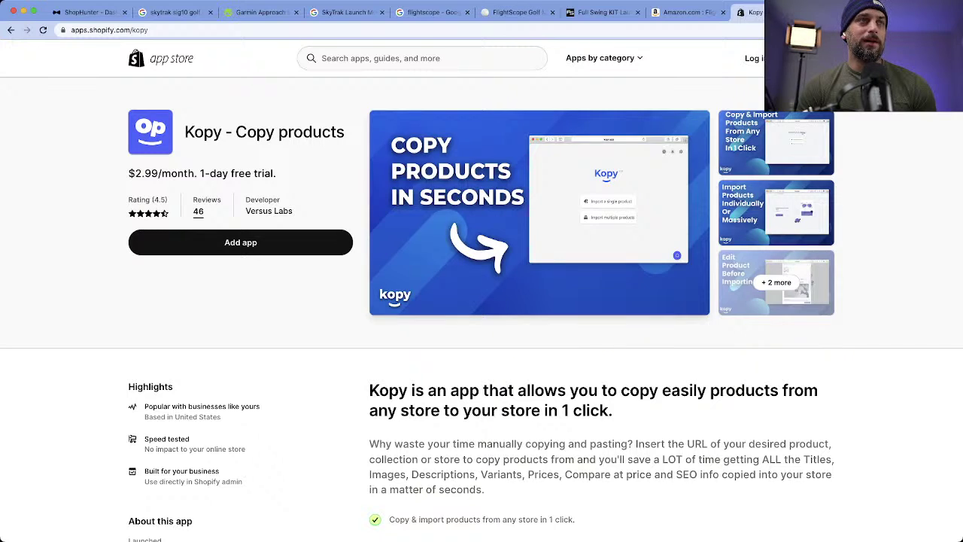
scroll(482, 309, "down", 5)
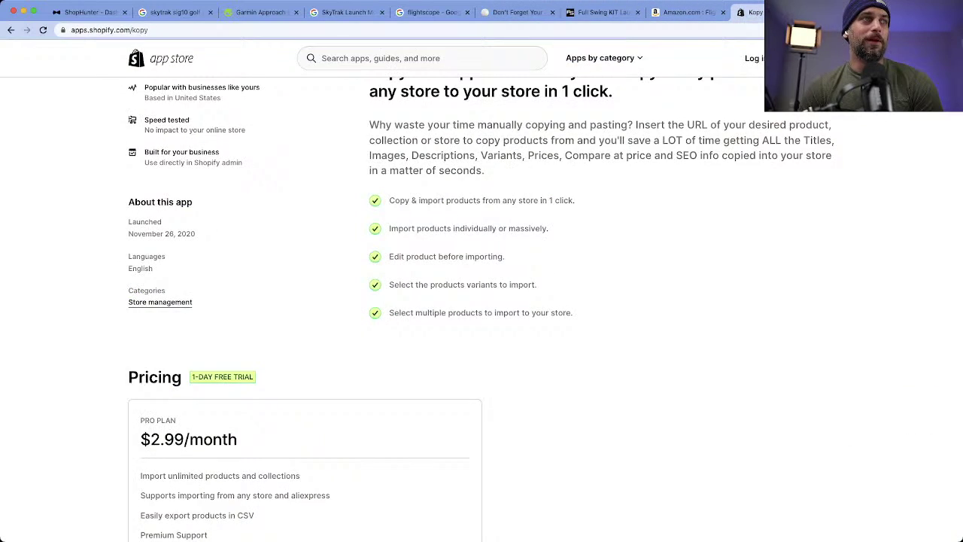
scroll(481, 301, "up", 10)
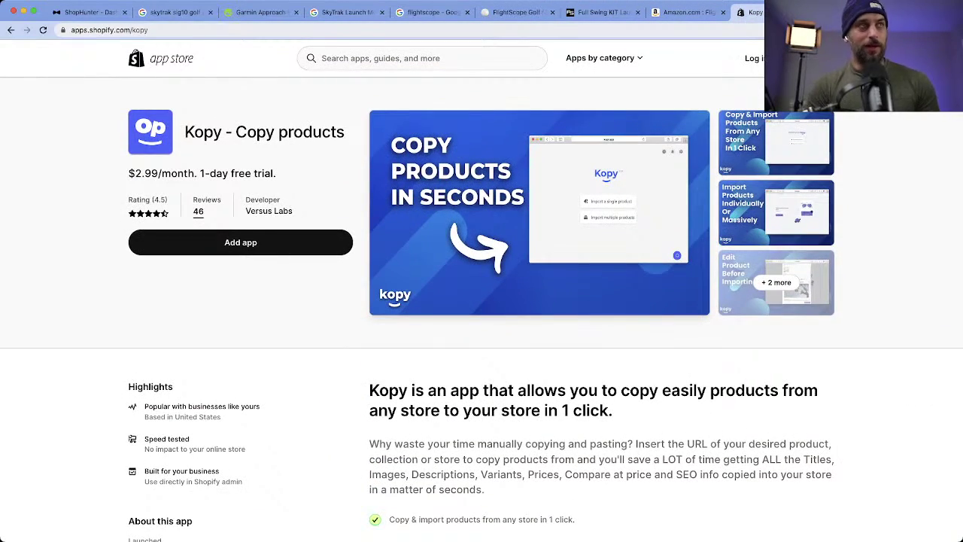
Step: Search Google for wholesale theme in a new tab, refine the query to wholesale theme shopify and browse the results
key("ctrl+t")
type("wholes")
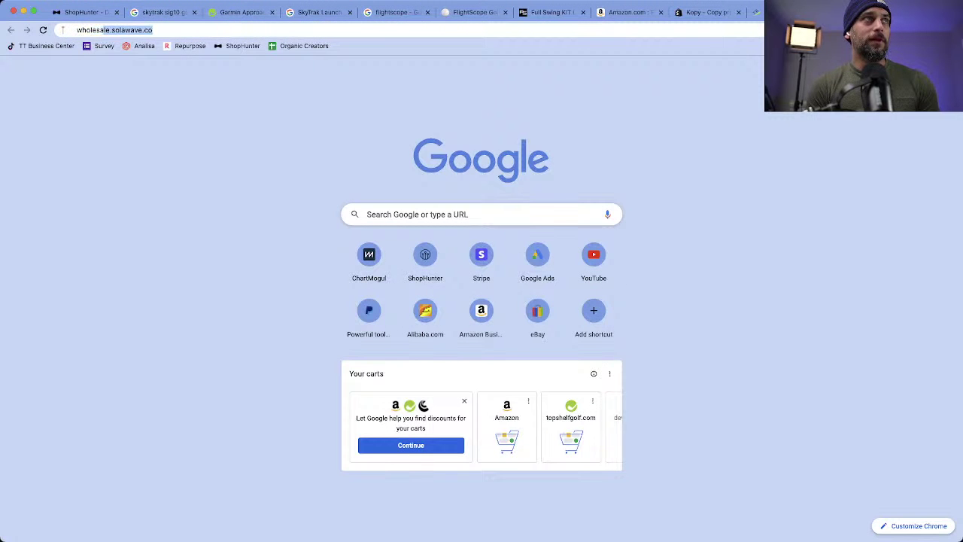
type("ale theme")
key("Return")
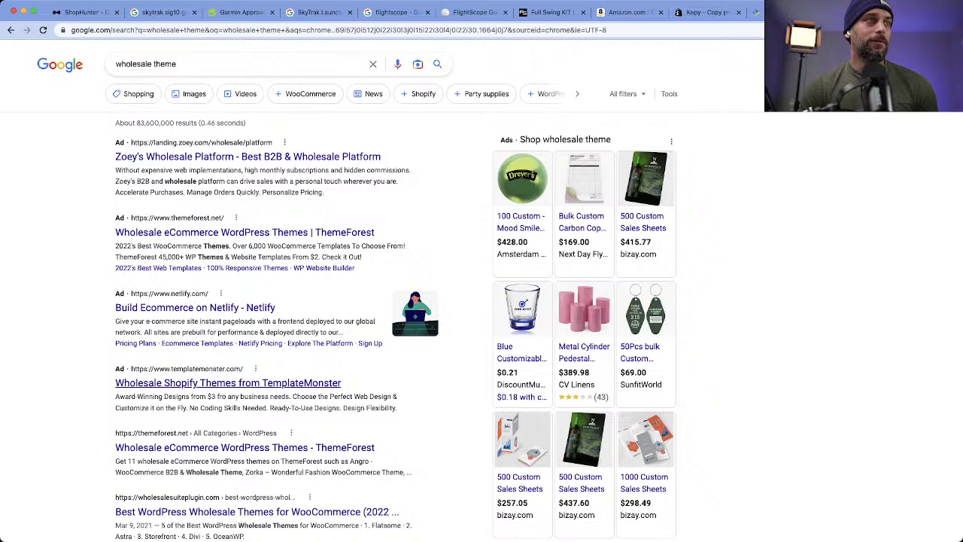
left_click(178, 64)
type("shopify")
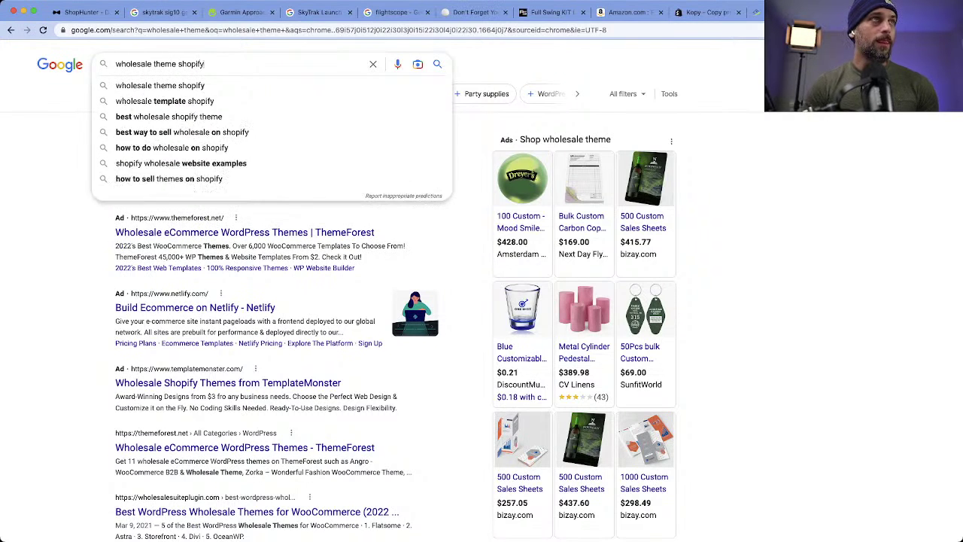
key("Return")
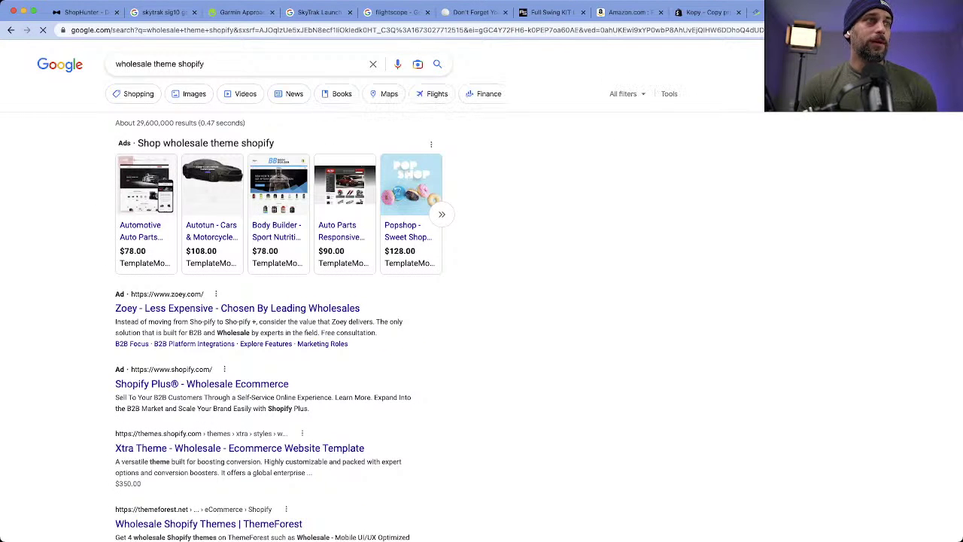
scroll(239, 448, "down", 3)
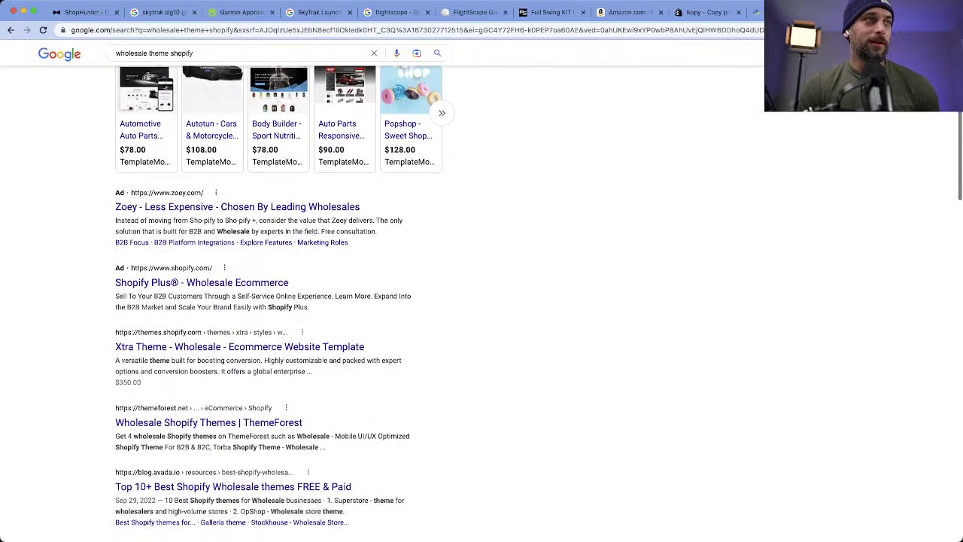
scroll(279, 301, "down", 4)
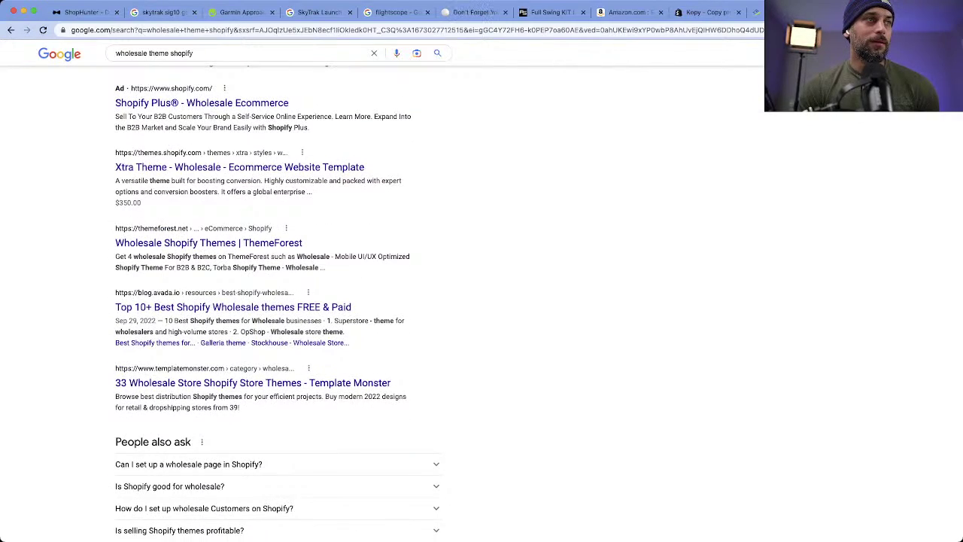
scroll(278, 301, "down", 5)
Step: Search Google for warehouse shopify theme and open the Warehouse theme's Metal style page on the Shopify theme store
left_click(193, 52)
key("super+a")
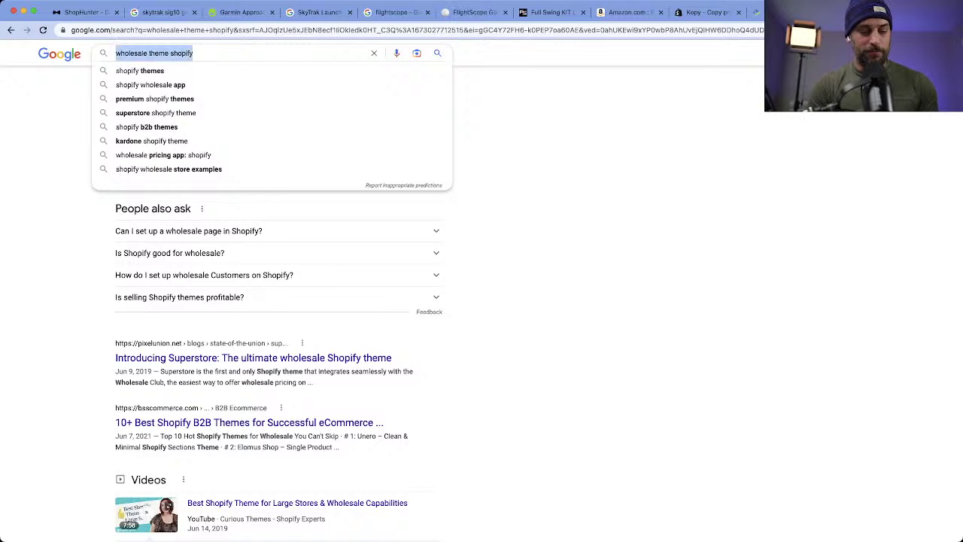
type("warehouse sho")
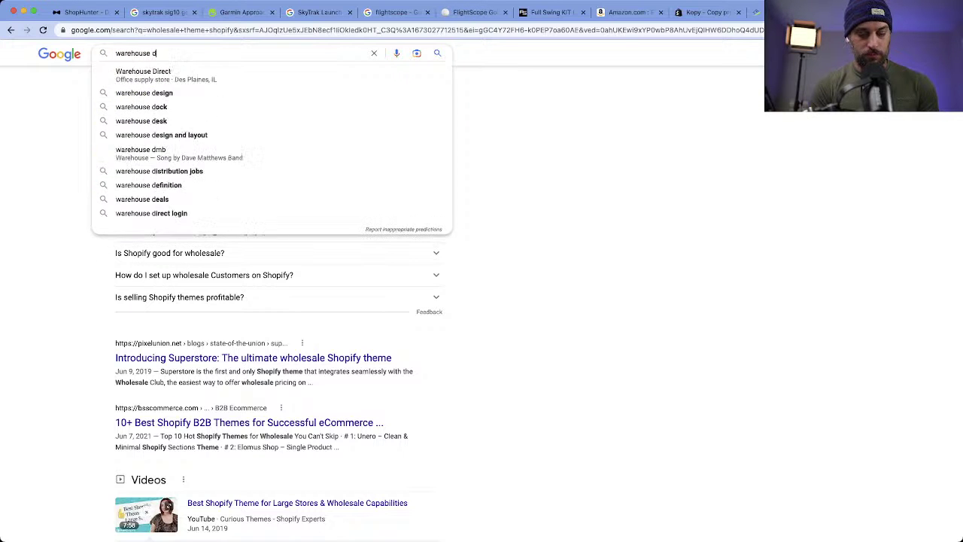
type("pify theme")
key("Return")
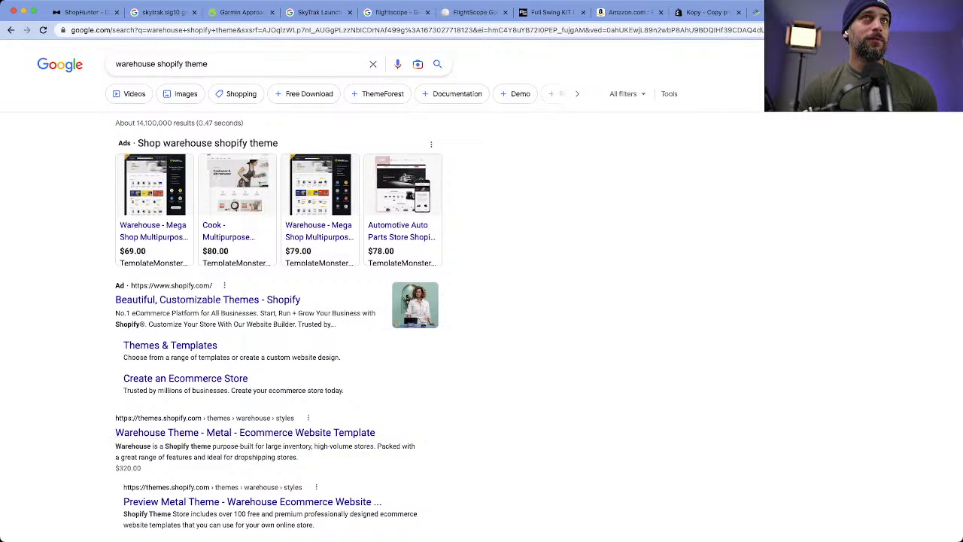
left_click(226, 431)
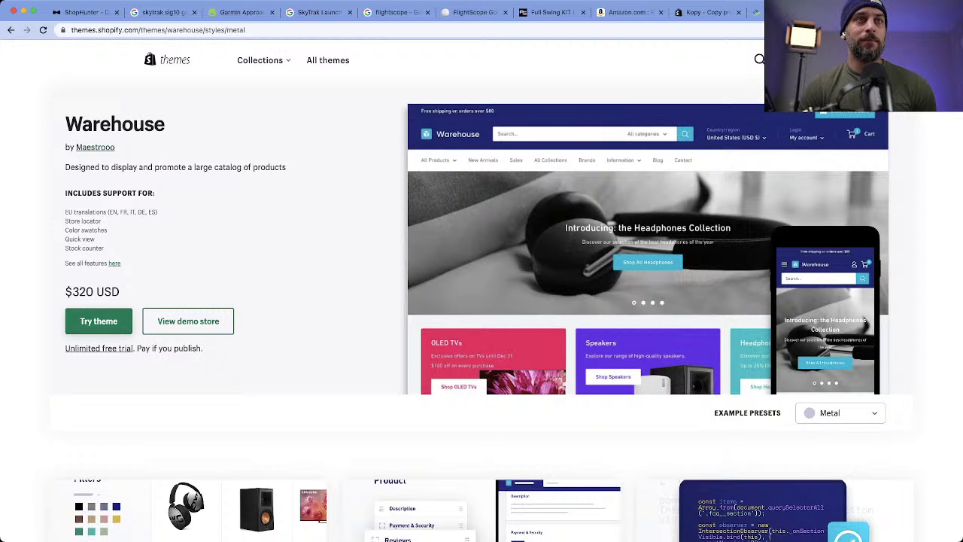
scroll(481, 301, "down", 5)
scroll(482, 301, "up", 5)
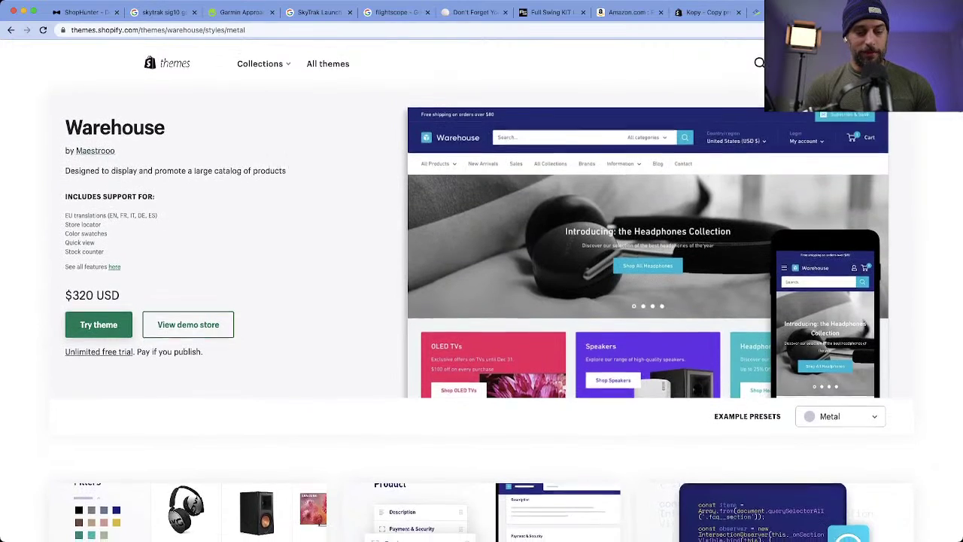
Step: Search Google for shoptimized in a new tab, open the Shoptimized site and look through its Shopify theme page
key("super+t")
type("shoptimized")
key("Return")
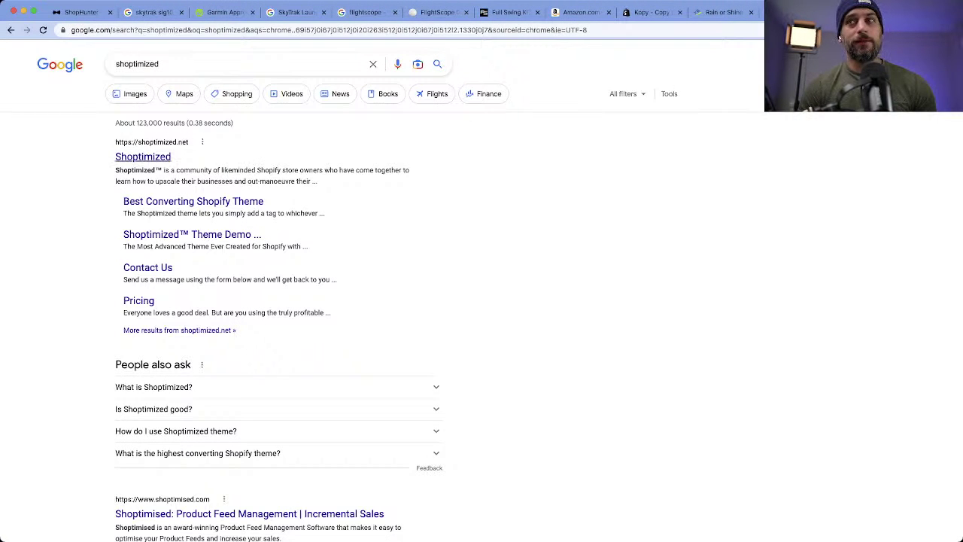
left_click(143, 157)
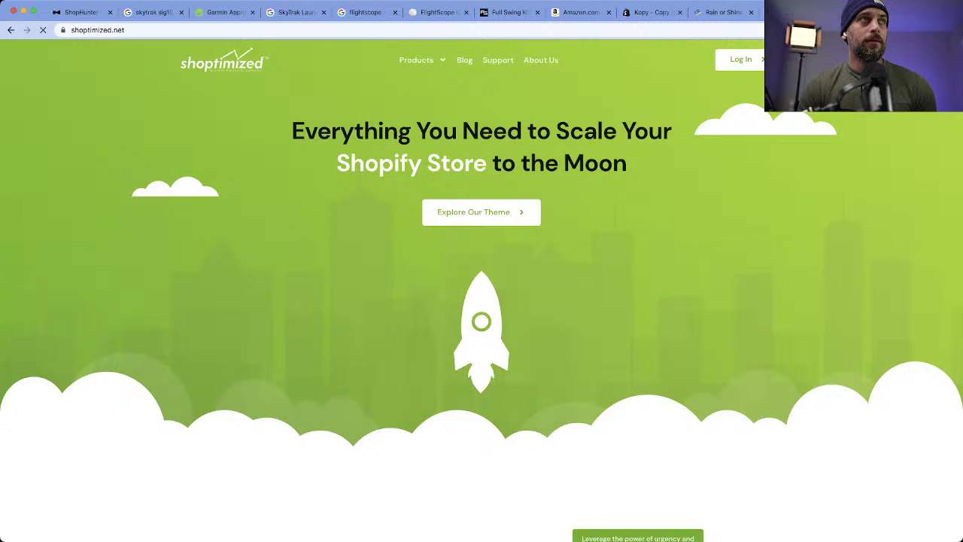
scroll(481, 301, "down", 3)
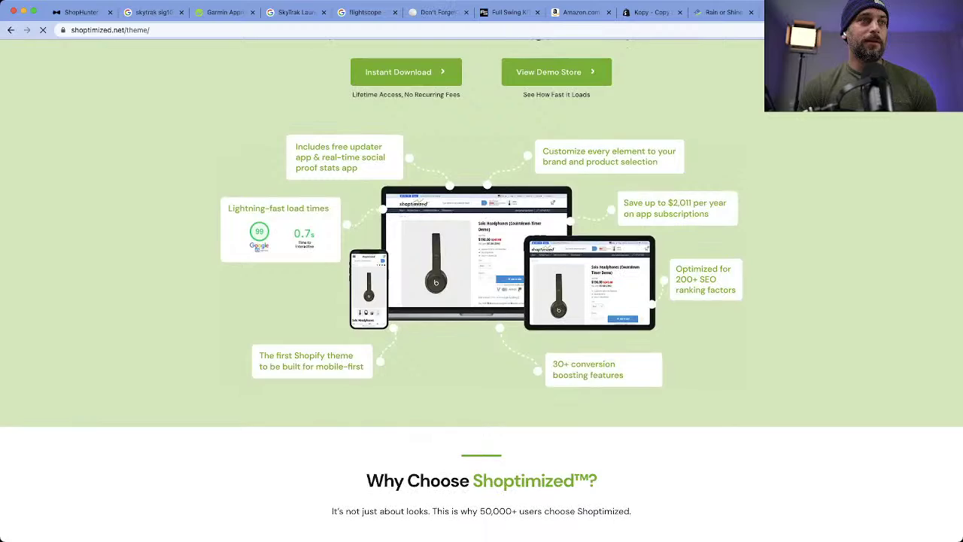
scroll(481, 301, "down", 10)
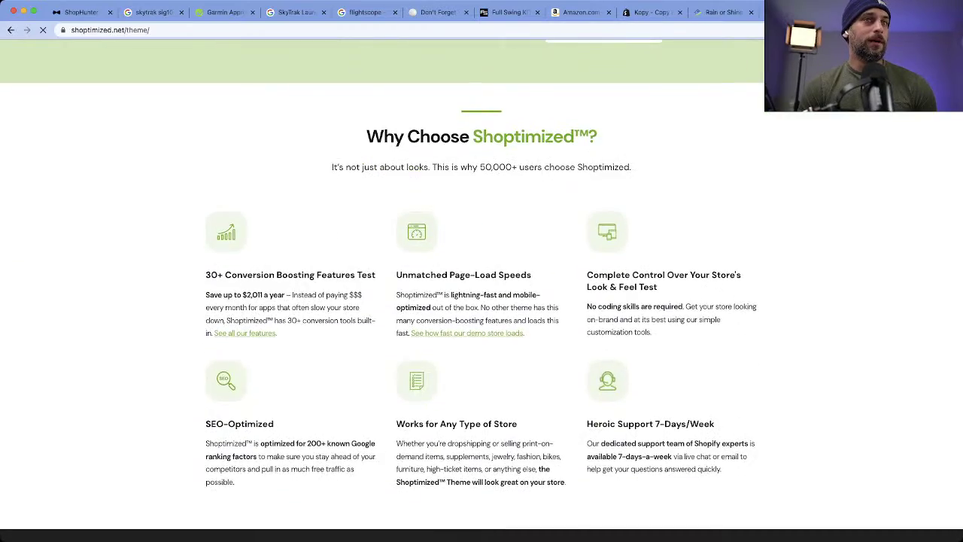
scroll(481, 301, "down", 2)
scroll(482, 301, "up", 12)
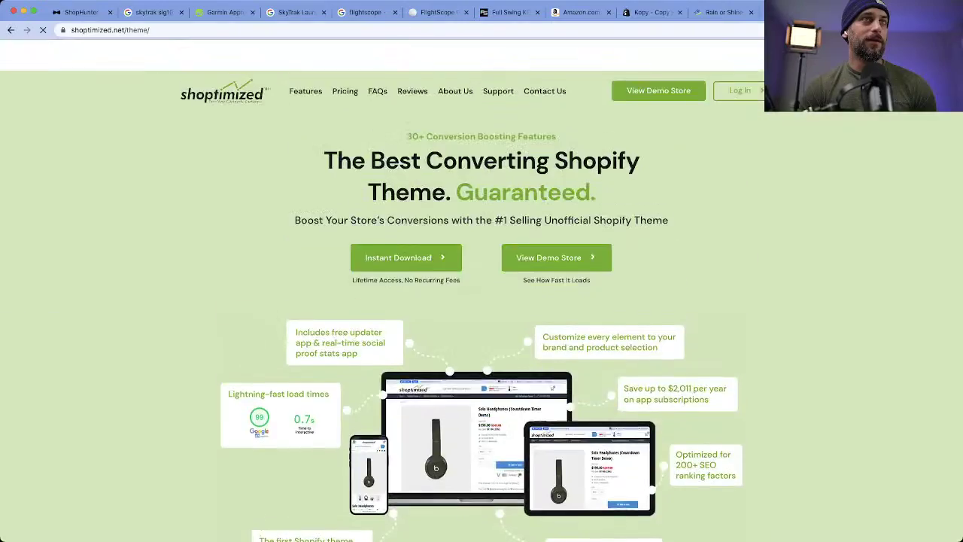
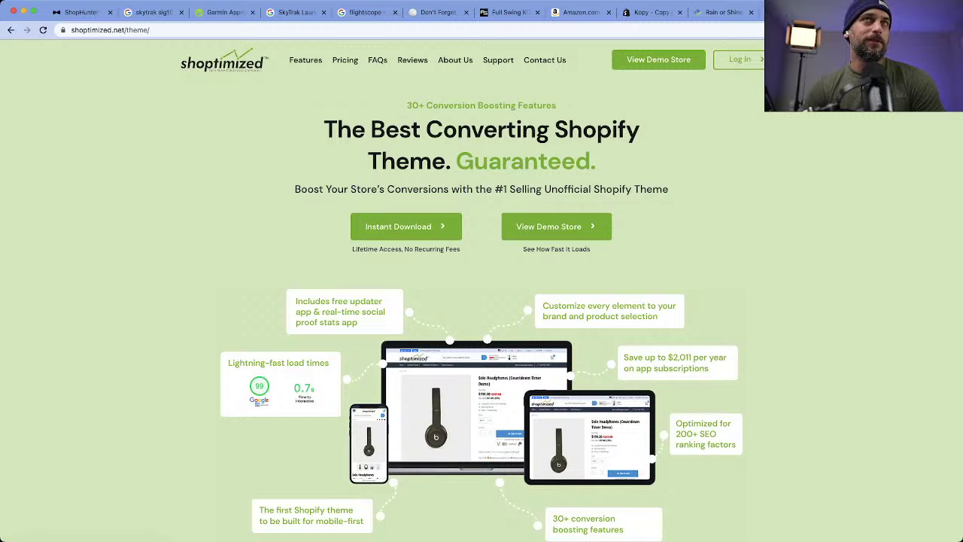
Step: Return to the Rain or Shine Golf homepage and view its category tiles and best sellers
left_click(722, 12)
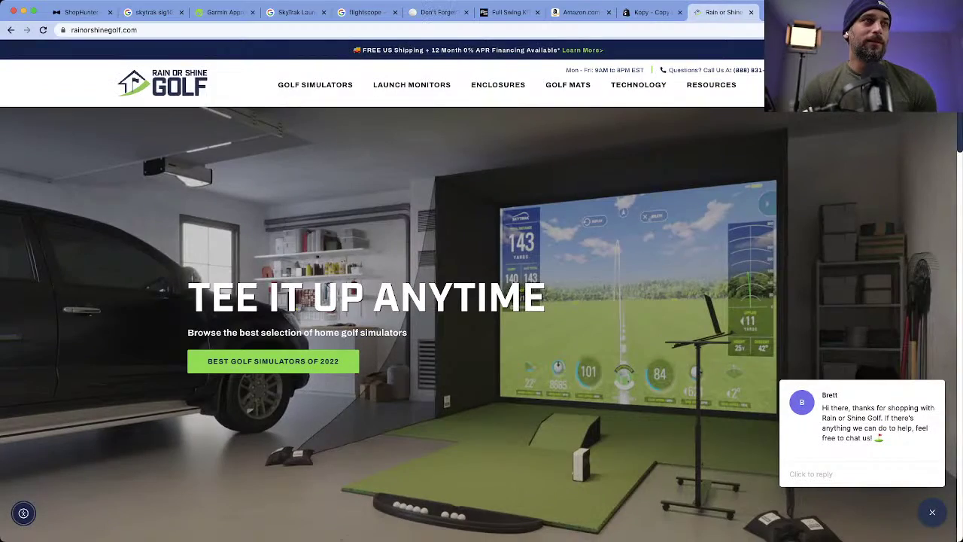
scroll(482, 324, "down", 10)
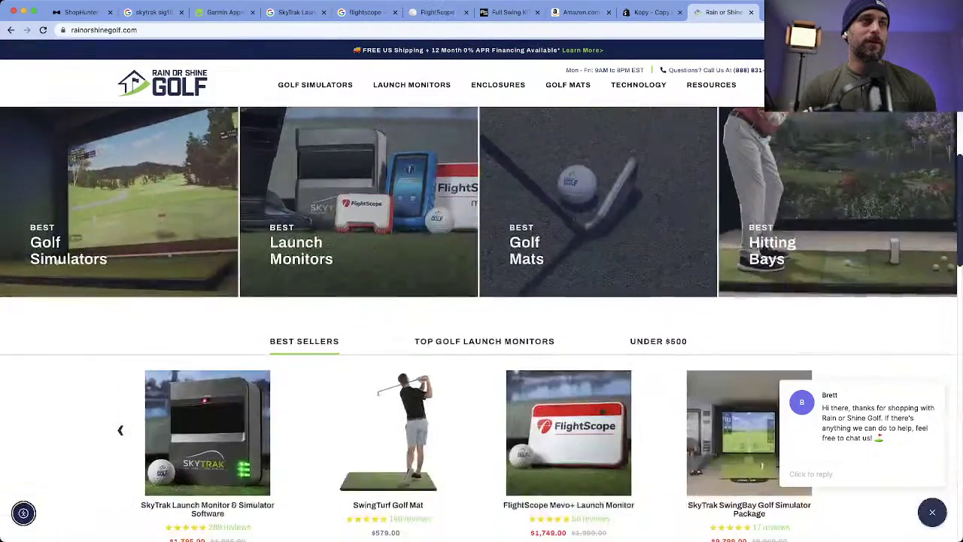
scroll(482, 324, "down", 2)
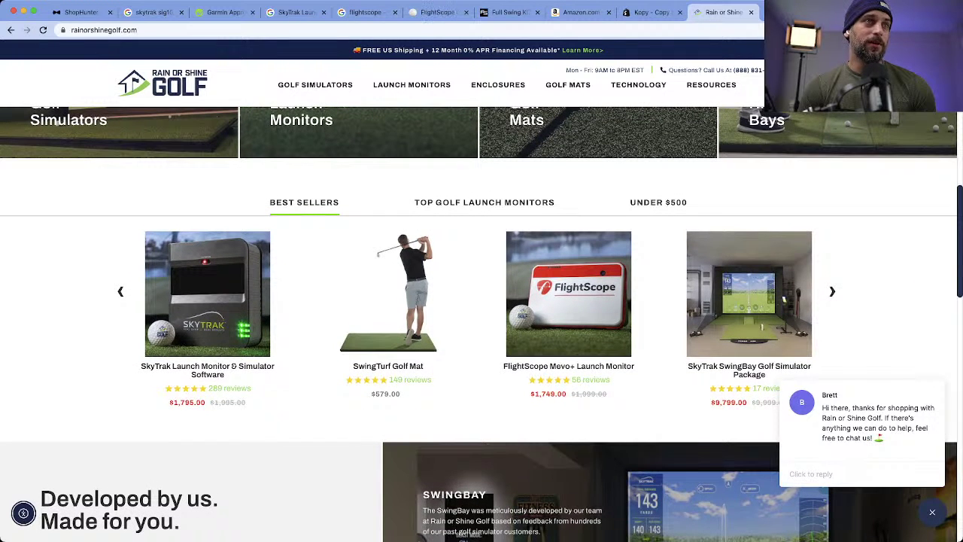
Step: Open the SwingTurf Golf Mat product page from the best sellers and highlight its brand name and product title
left_click(410, 294)
left_click_drag(666, 175, 542, 157)
left_click(574, 176)
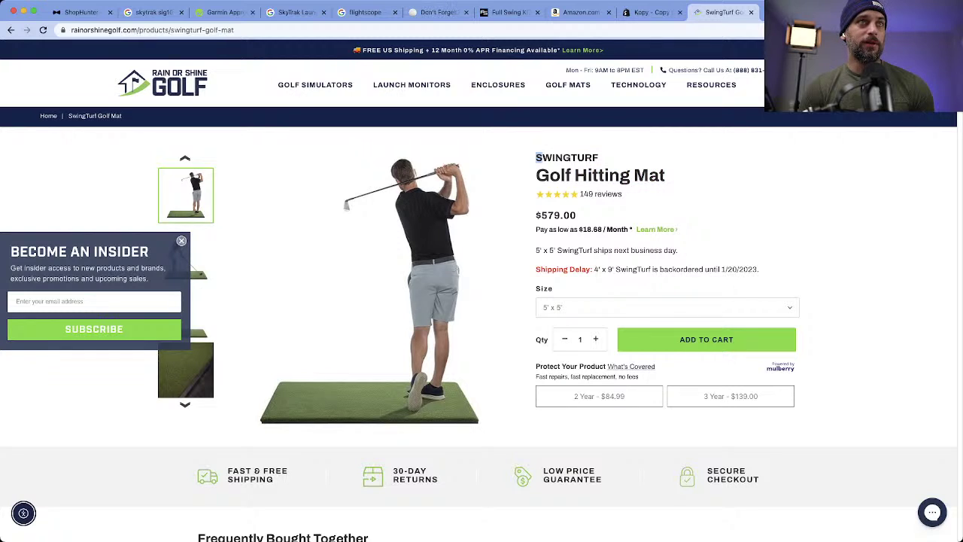
left_click_drag(666, 175, 587, 175)
left_click_drag(536, 157, 598, 157)
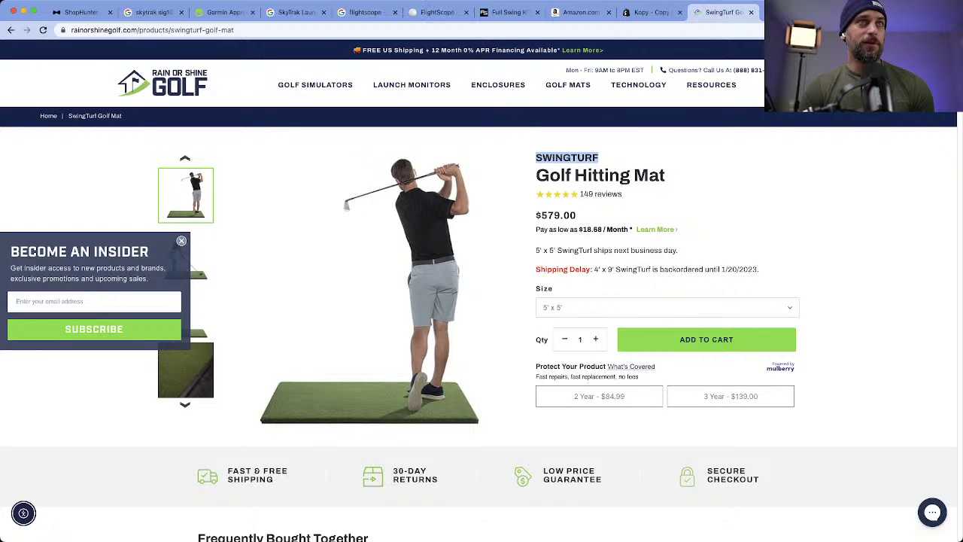
left_click(835, 320)
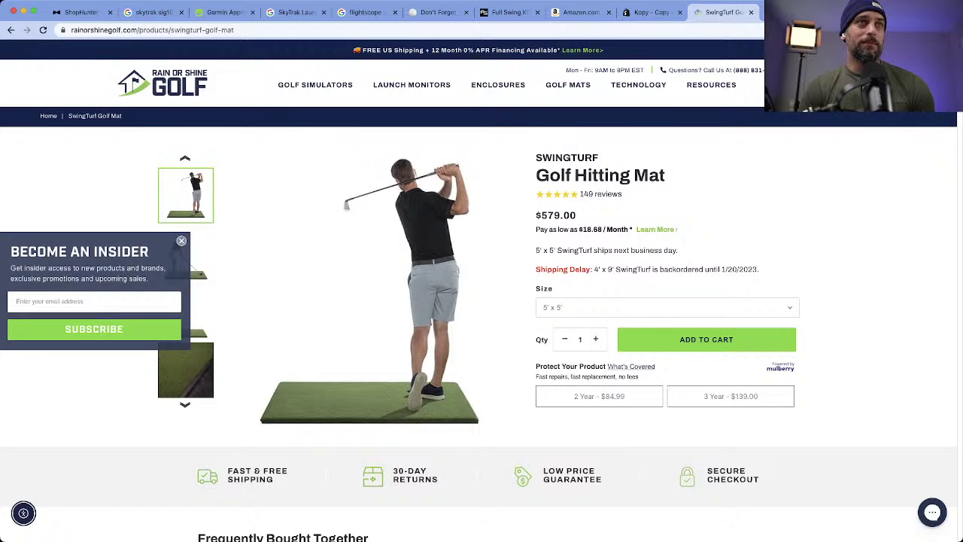
Step: Look through the SwingTurf Golf Hitting Mat page, including its title, bundle offer and product description
scroll(478, 321, "down", 1)
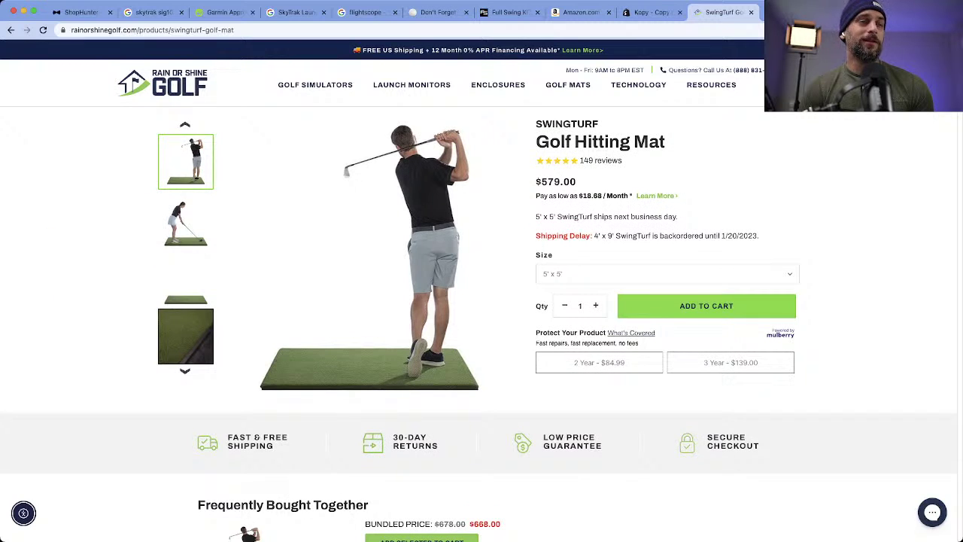
scroll(481, 301, "down", 4)
scroll(482, 321, "down", 1)
scroll(482, 301, "up", 6)
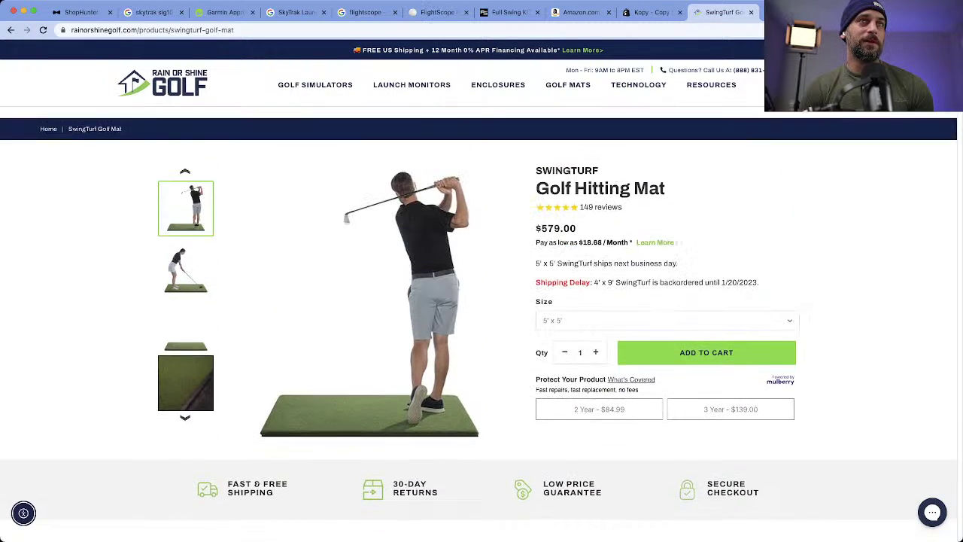
left_click_drag(665, 176, 576, 175)
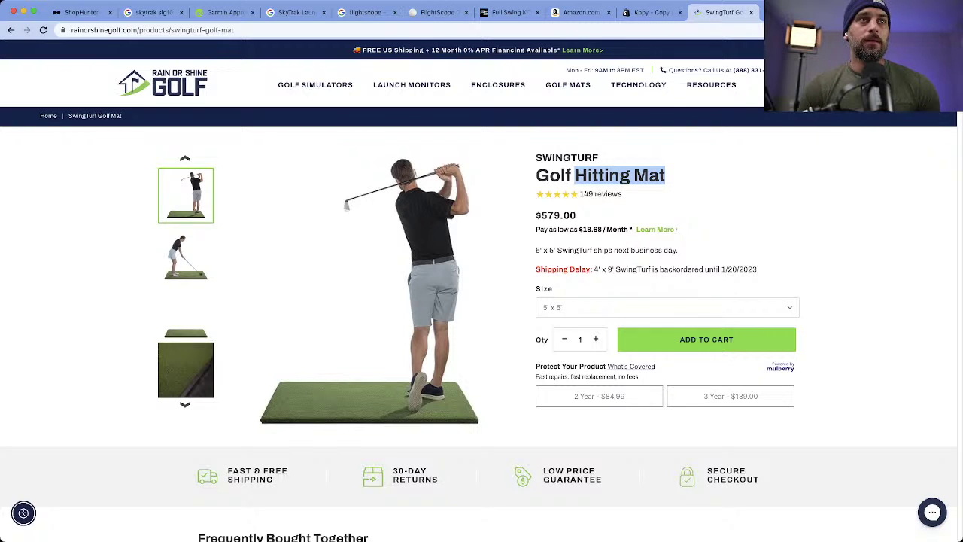
scroll(481, 301, "down", 10)
scroll(481, 323, "down", 12)
scroll(481, 323, "up", 10)
scroll(482, 324, "down", 2)
scroll(481, 324, "up", 1)
Step: Search Google in a new tab for the copied phrase GOLF HITTING MAT and expand the row of shopping ads
left_click_drag(620, 172, 451, 172)
key("super+c")
key("super+t")
key("super+v")
key("Return")
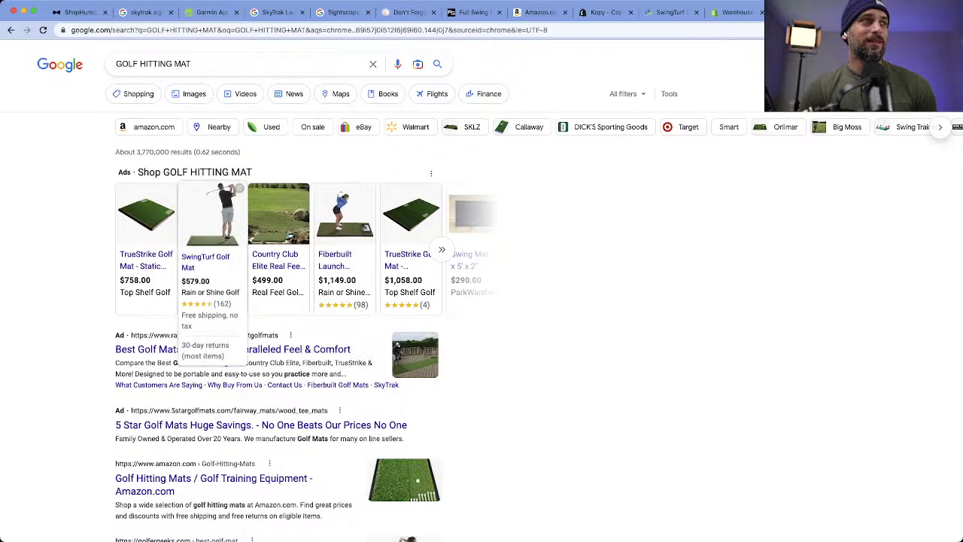
left_click(442, 249)
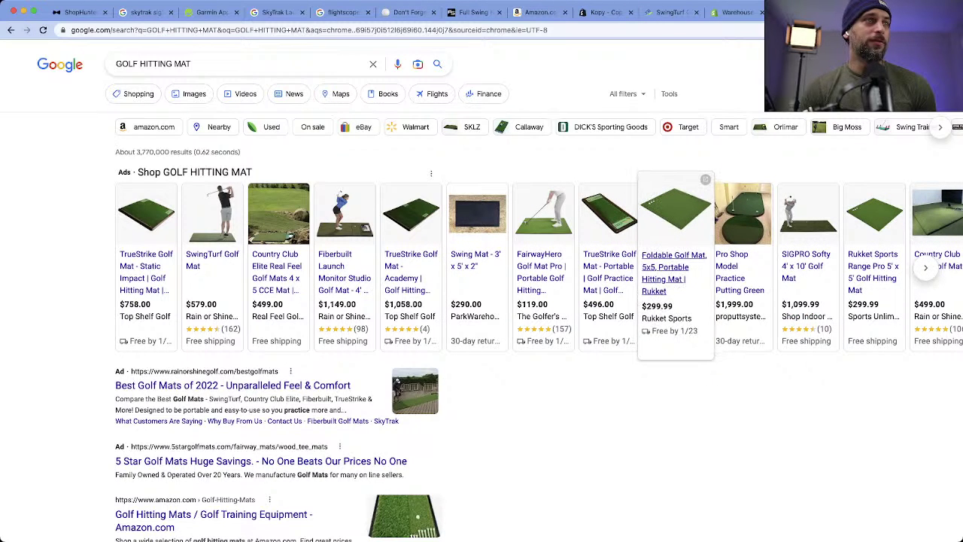
Step: Switch to ShopHunter's Rain or Shine Golf view, check the product details of the FlightScope Mevo+ Practice Golf Simulator Package and return to the shop
key("ctrl+1")
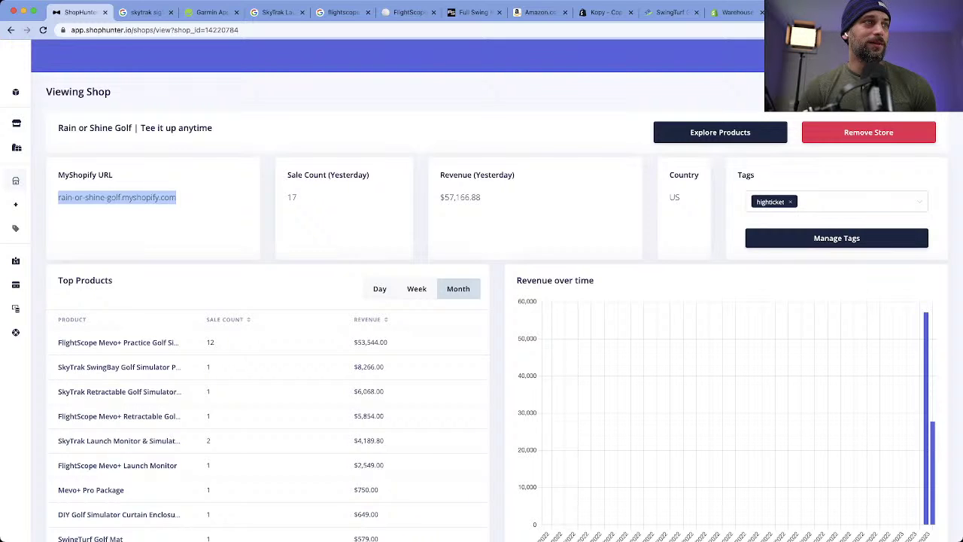
left_click_drag(389, 342, 158, 343)
left_click(158, 342)
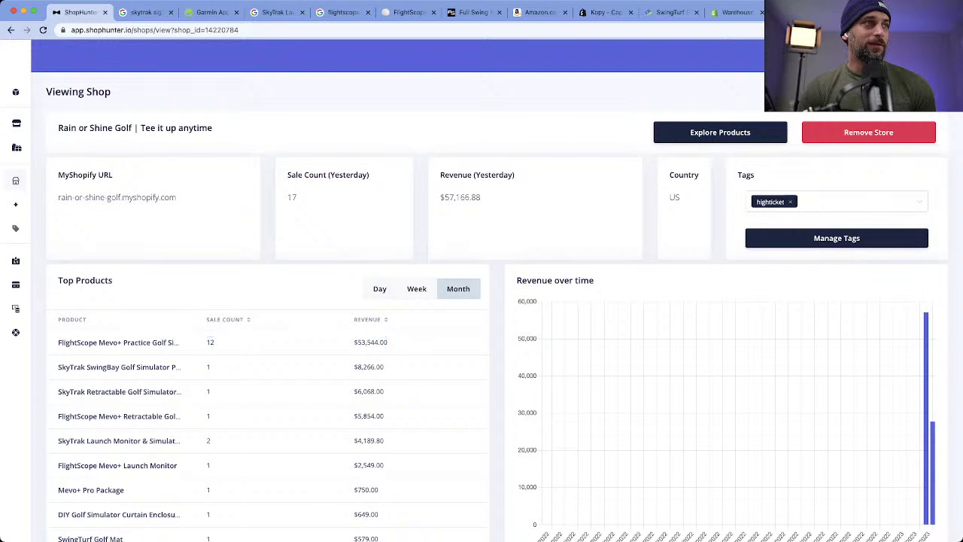
left_click_drag(57, 343, 118, 343)
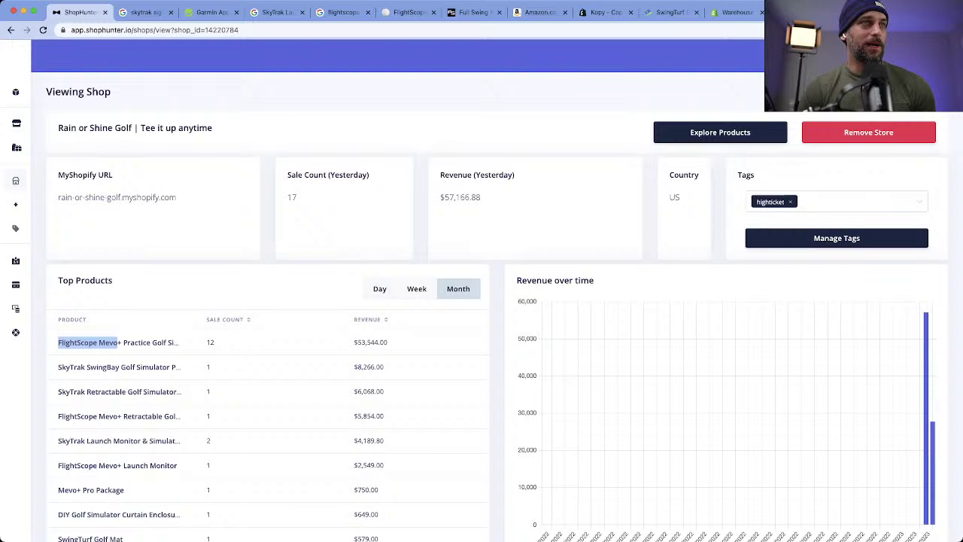
left_click(117, 342)
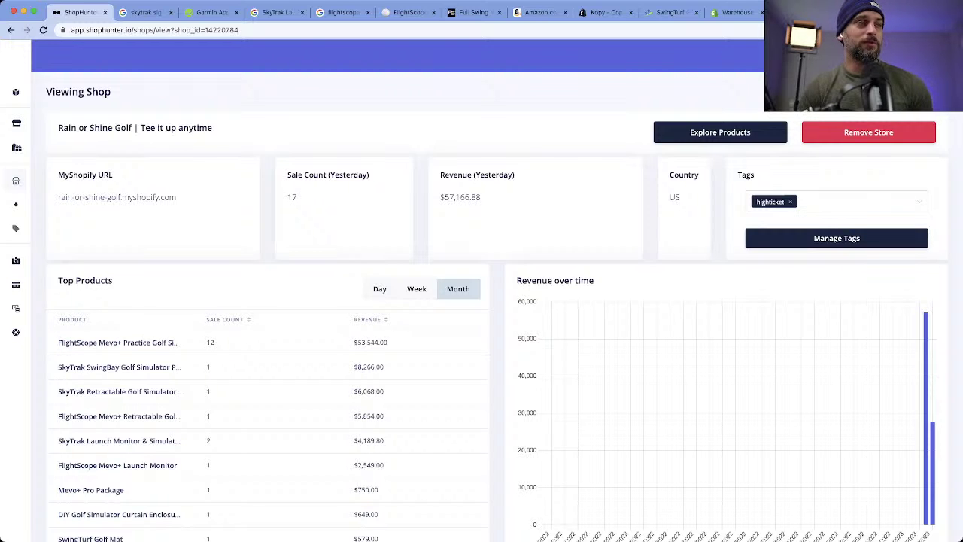
scroll(482, 301, "down", 3)
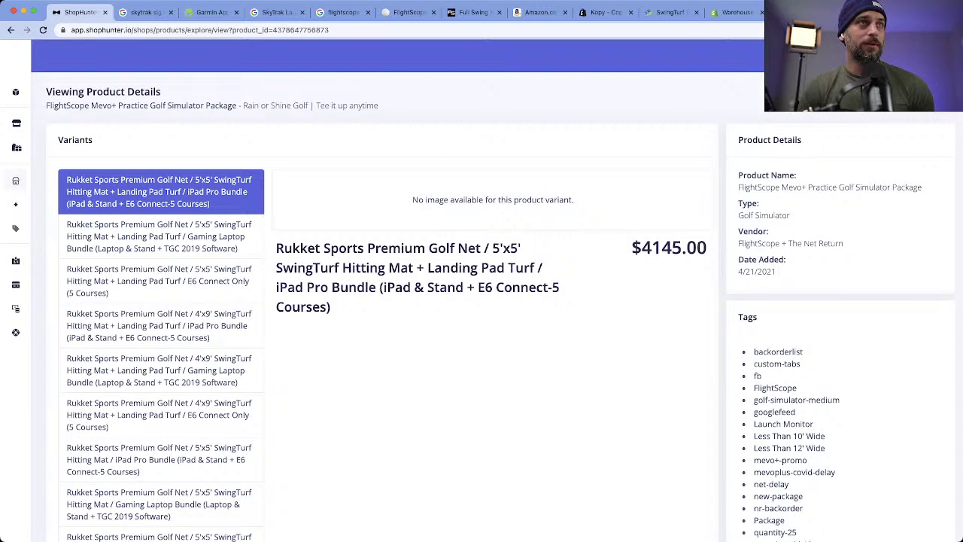
key("super+bracketleft")
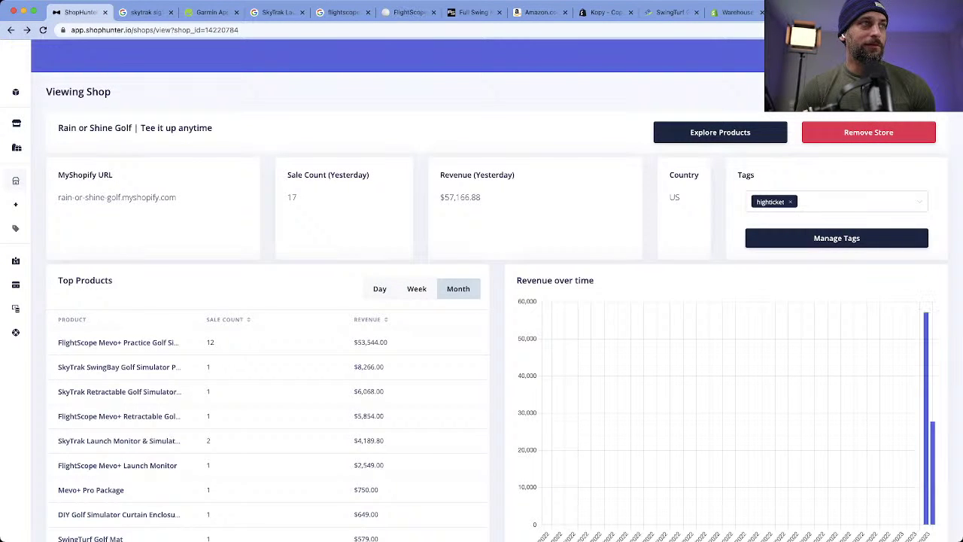
Step: Copy the FlightScope brand name, search Google for it in a new tab, and open and browse the flightscope.com homepage
left_click_drag(58, 342, 97, 343)
key("super+c")
key("super+t")
key("super+v")
key("Return")
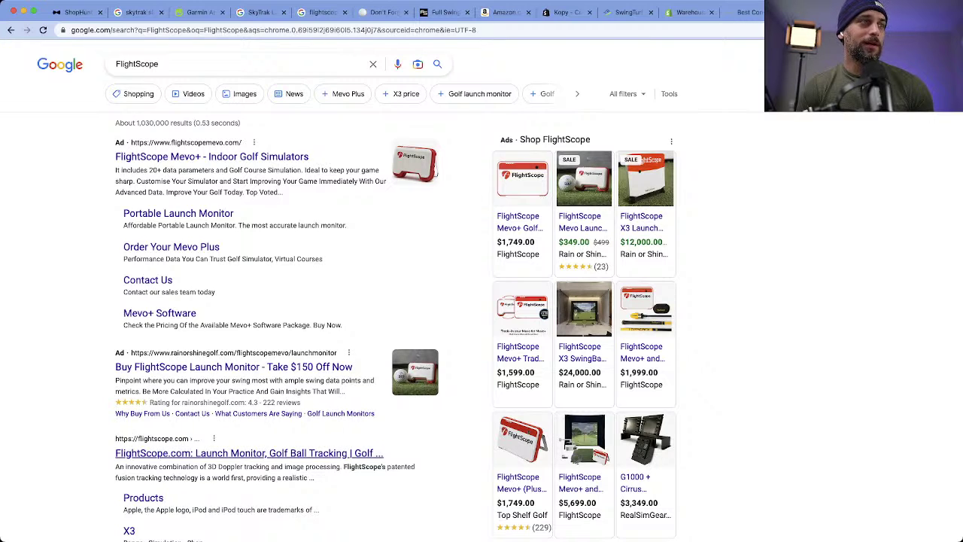
left_click(248, 453)
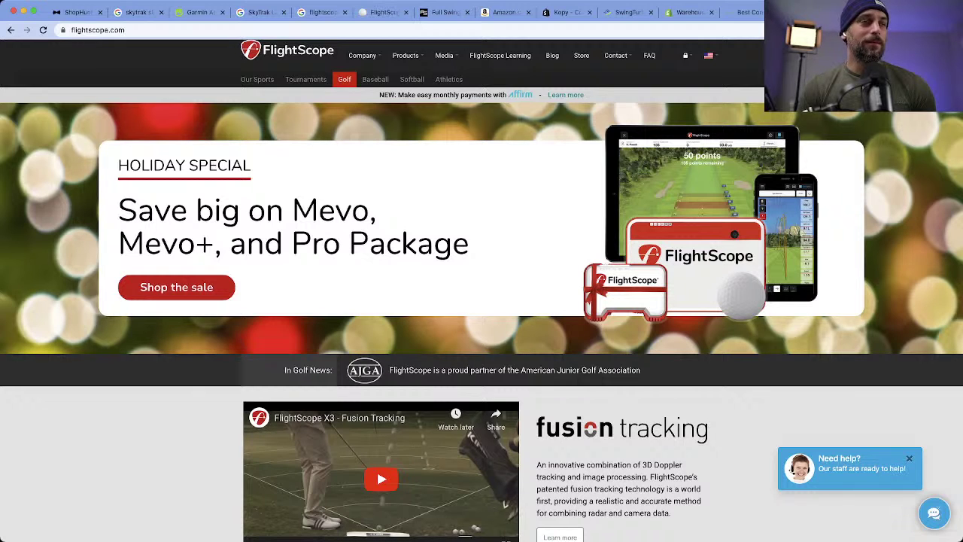
scroll(482, 313, "down", 5)
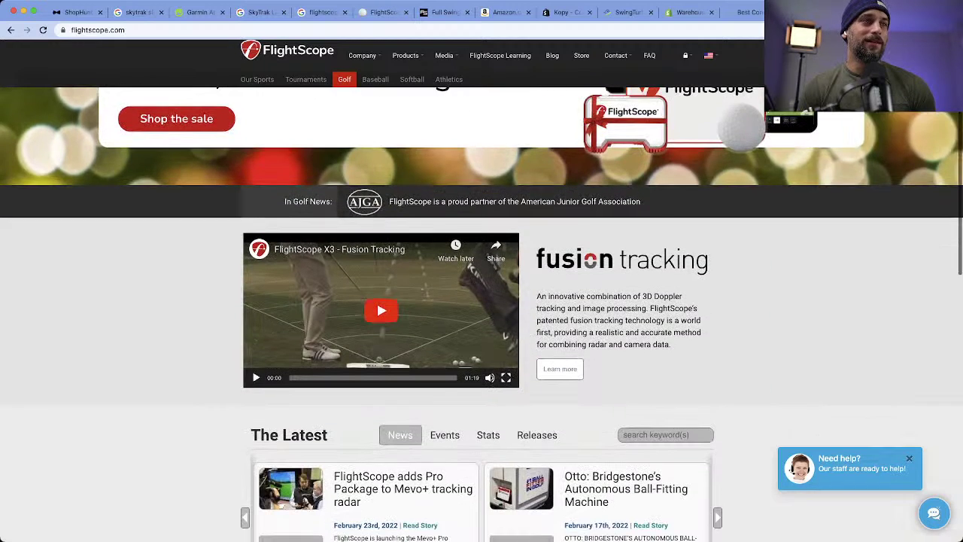
scroll(482, 314, "down", 5)
scroll(482, 313, "up", 5)
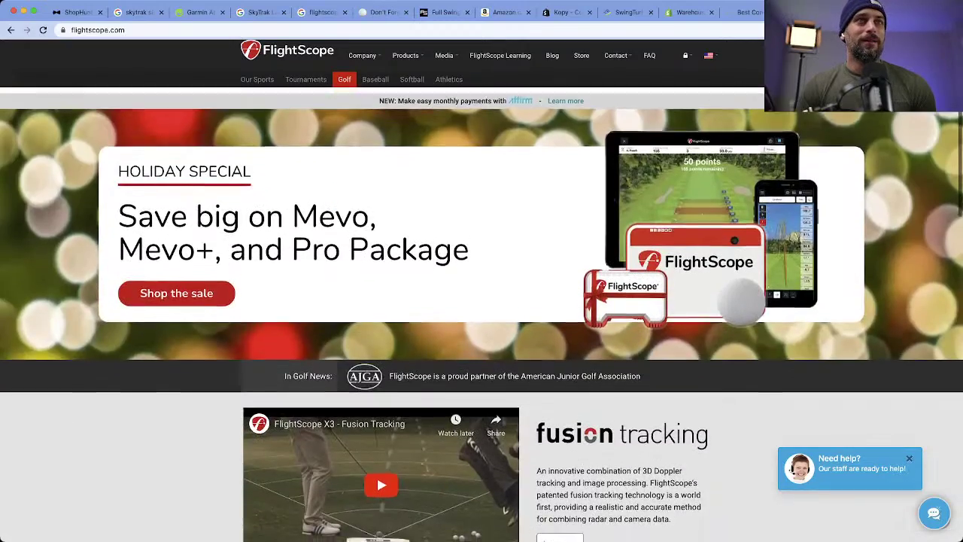
Step: Revisit the open Shoptimized theme page and the Warehouse theme page on the Shopify theme store
left_click(809, 12)
left_click(759, 12)
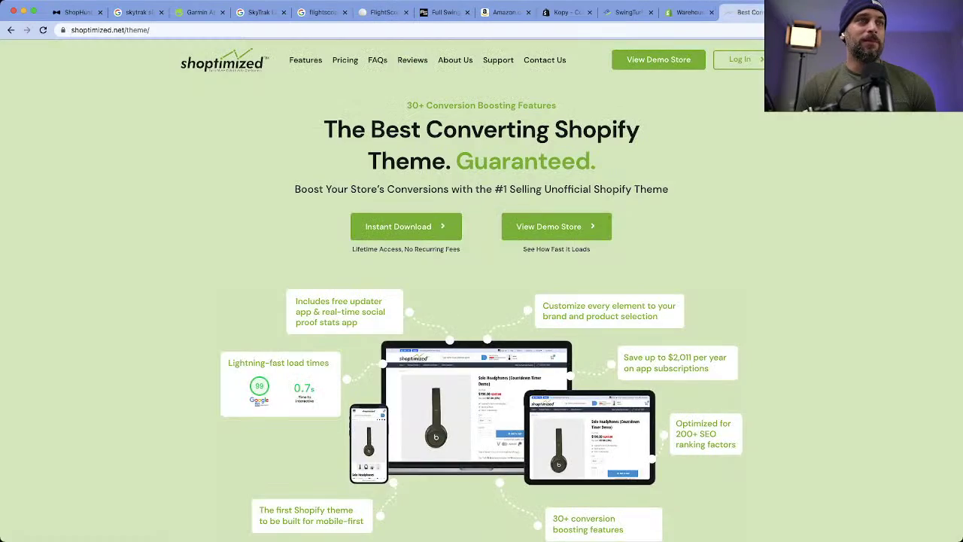
left_click(689, 12)
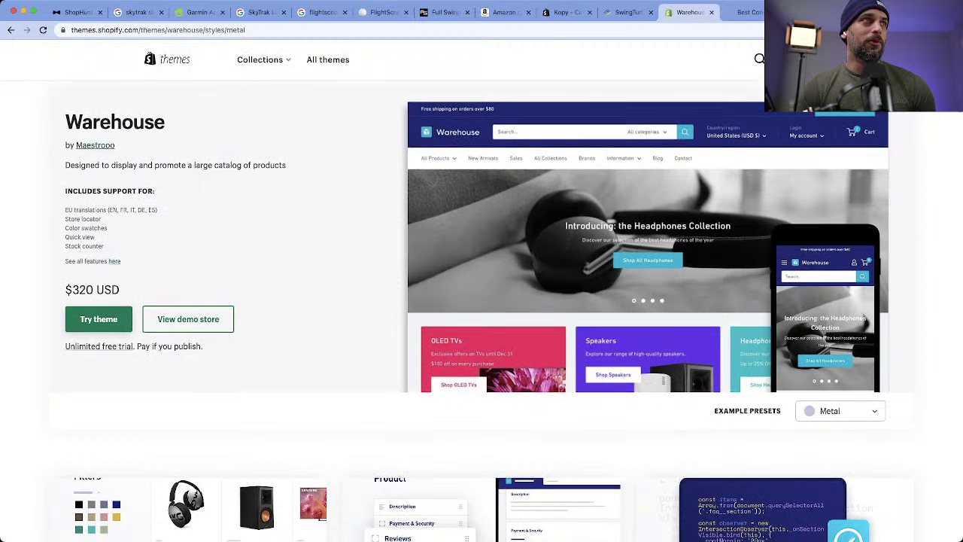
Step: Return to ShopHunter's Rain or Shine Golf view and review its top products and recent sales, highlighting the FlightScope Mevo+ Launch Monitor's name and price
left_click(76, 12)
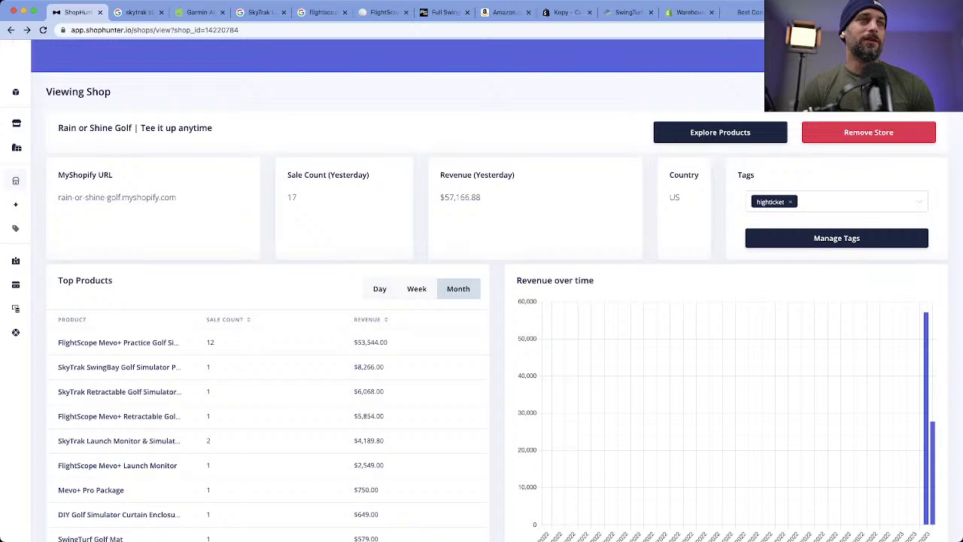
scroll(497, 301, "down", 5)
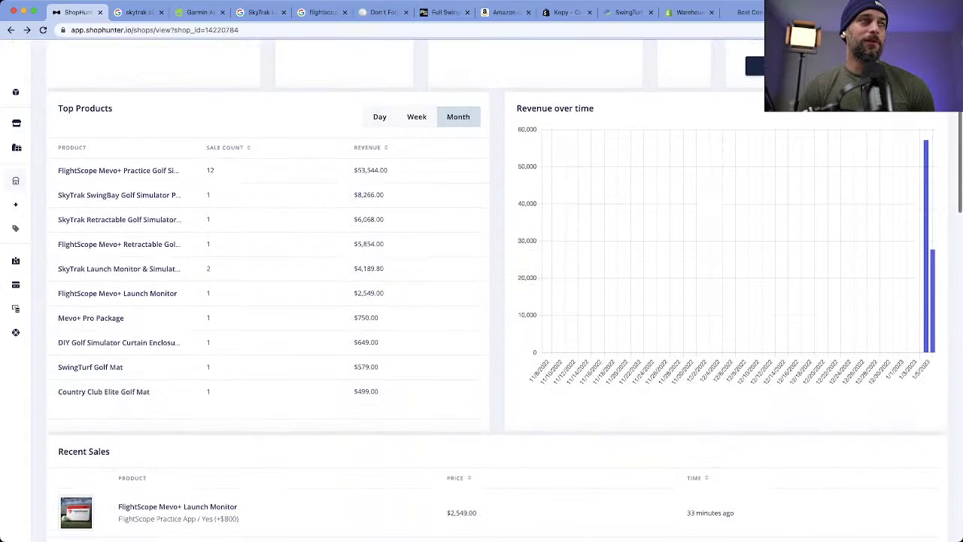
scroll(497, 301, "down", 3)
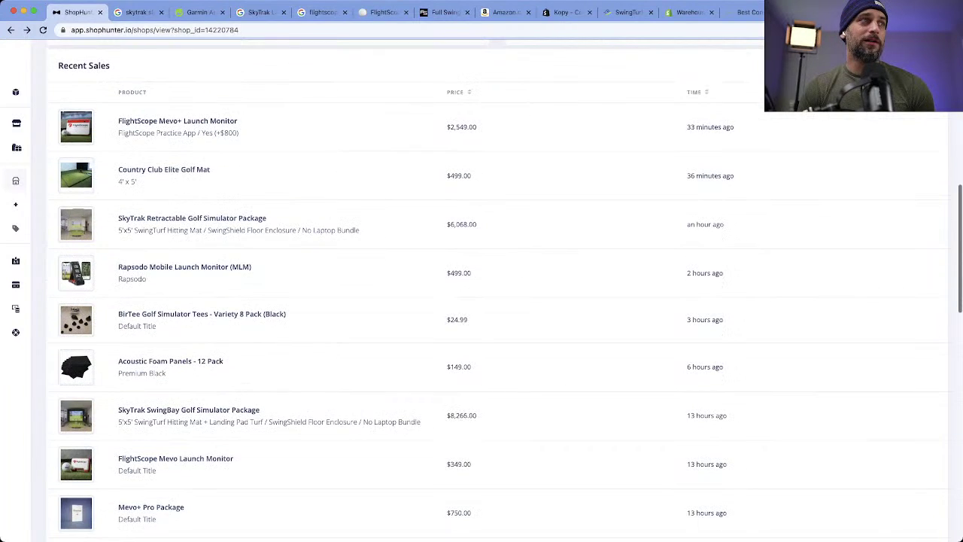
scroll(497, 301, "up", 4)
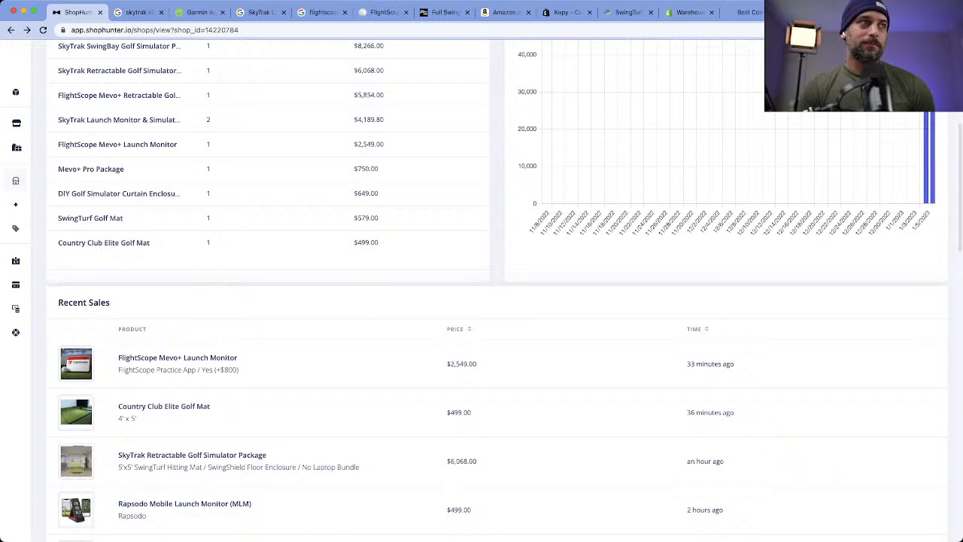
scroll(496, 301, "up", 1)
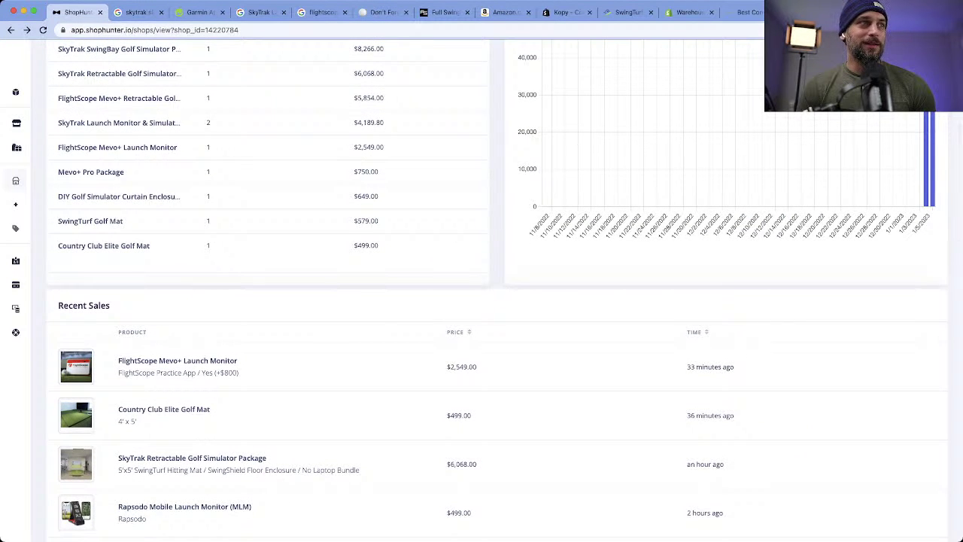
left_click_drag(238, 361, 124, 360)
left_click(316, 364)
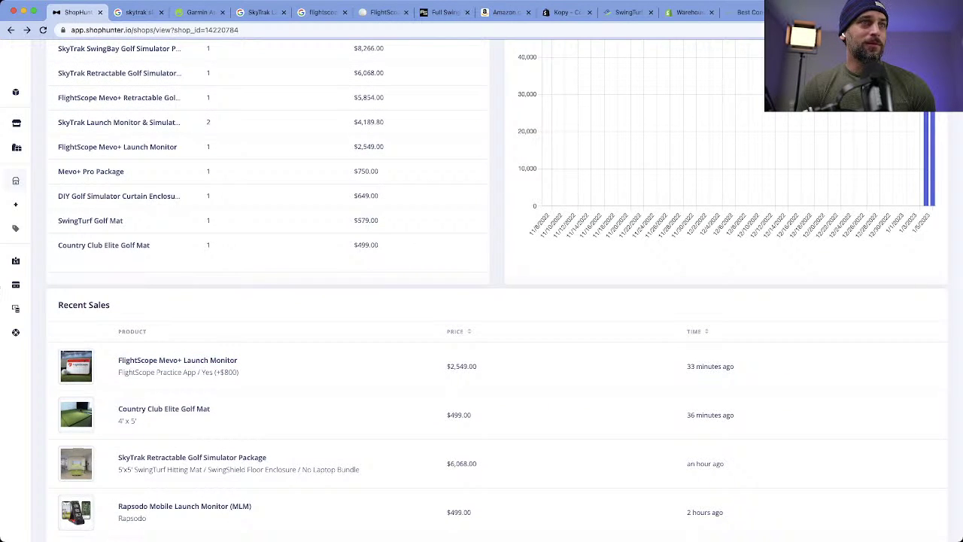
left_click_drag(479, 367, 446, 366)
left_click(446, 367)
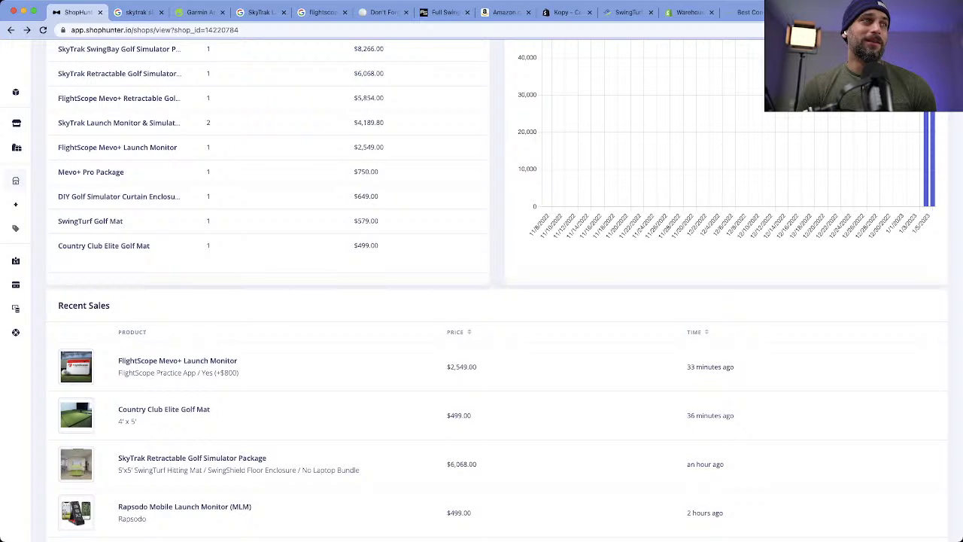
scroll(481, 301, "up", 5)
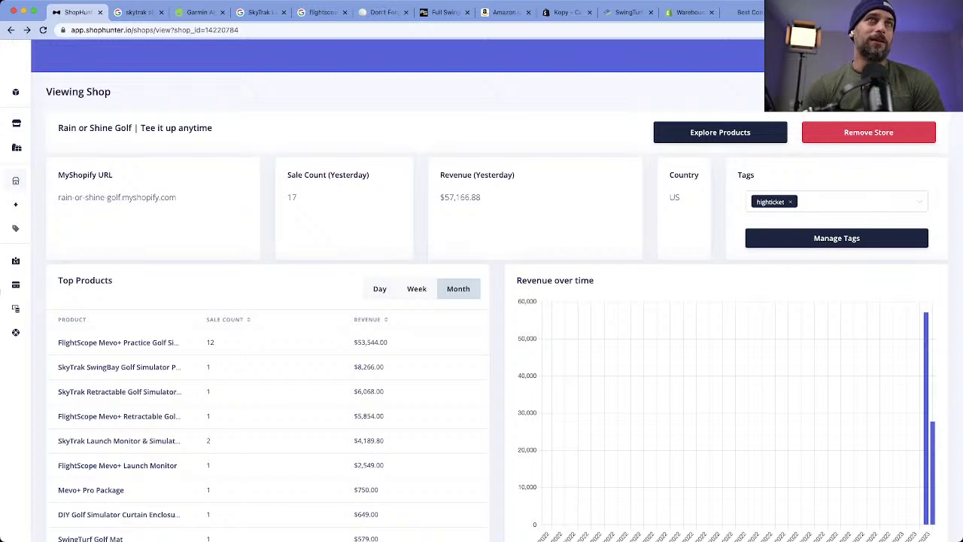
Step: Revisit the FlightScope homepage, then return to the Google results for GOLF HITTING MAT and examine the query
left_click(384, 12)
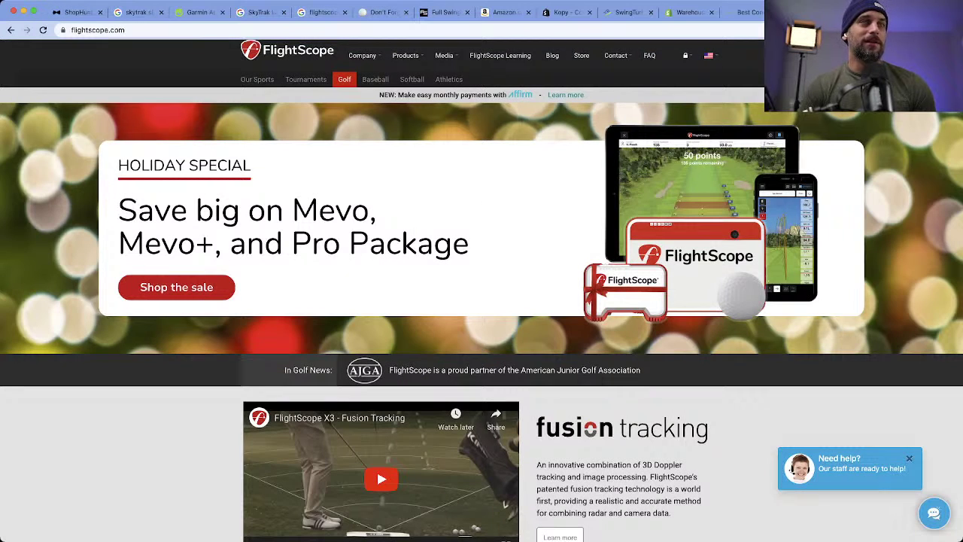
scroll(381, 452, "down", 6)
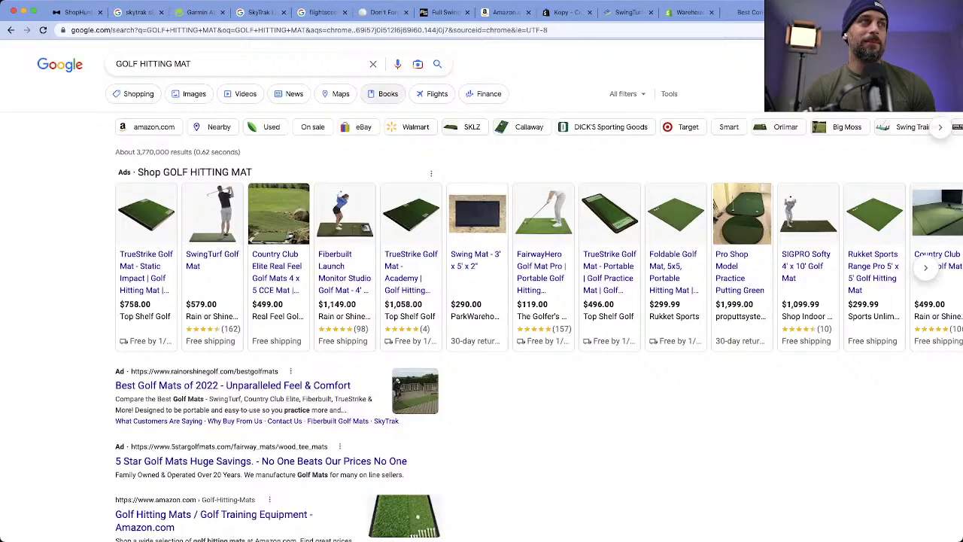
left_click(190, 64)
left_click_drag(190, 58, 140, 58)
left_click(191, 59)
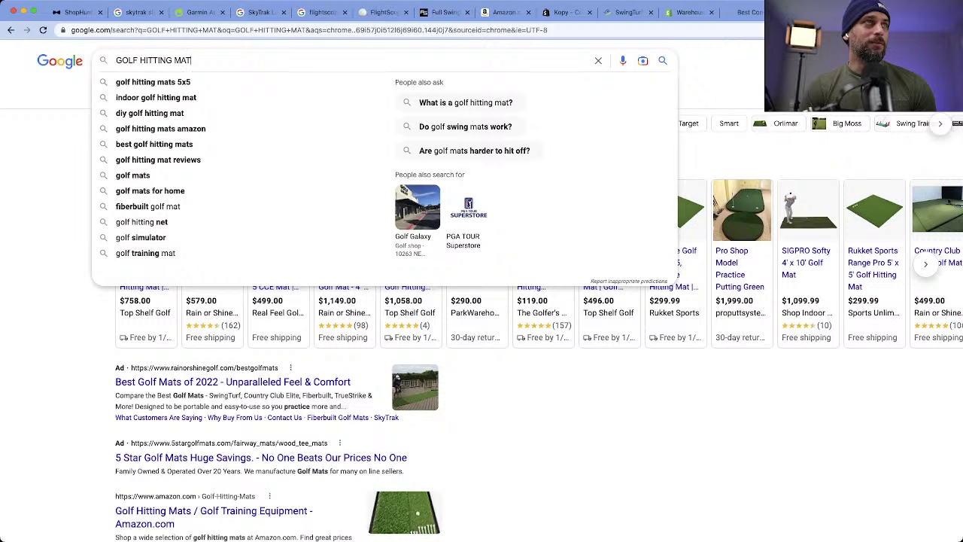
key("Escape")
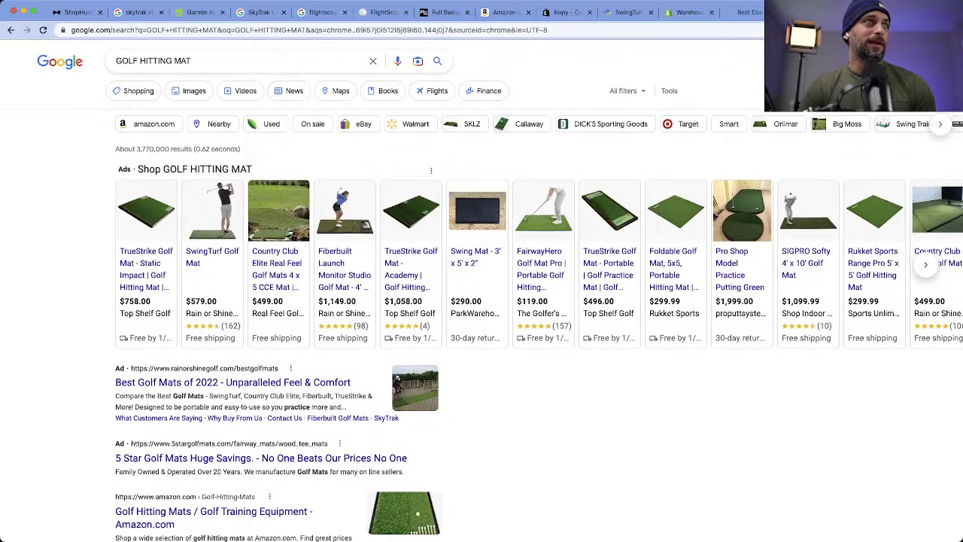
Step: Enclose the Google query in square brackets as [GOLF HITTING MAT] to illustrate an exact-match keyword
left_click(181, 61)
type("]")
key("super+Left")
type("[")
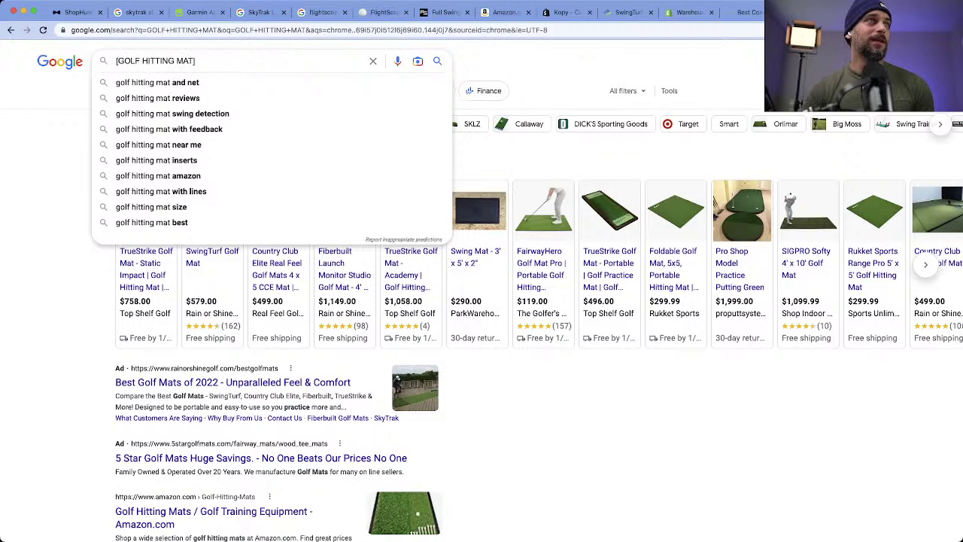
key("Return")
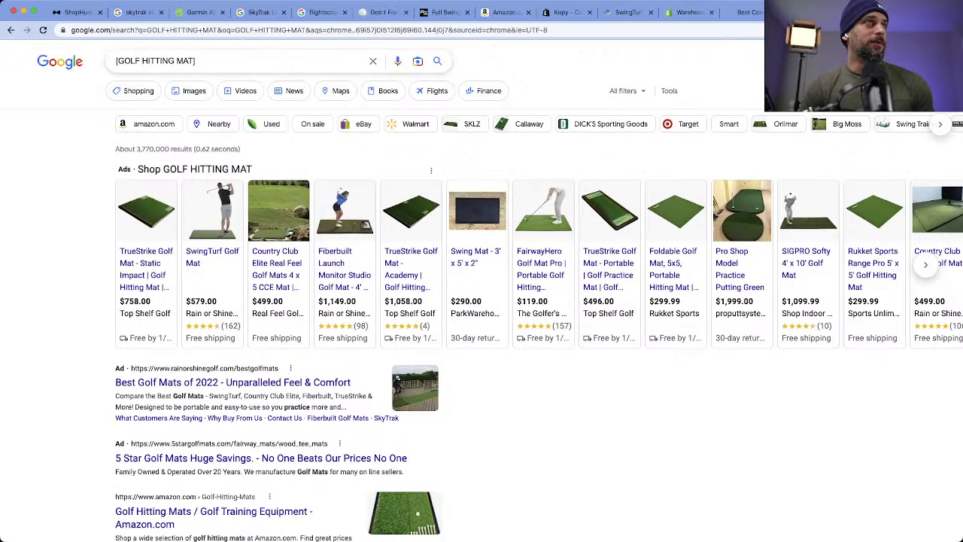
triple_click(156, 61)
left_click(572, 62)
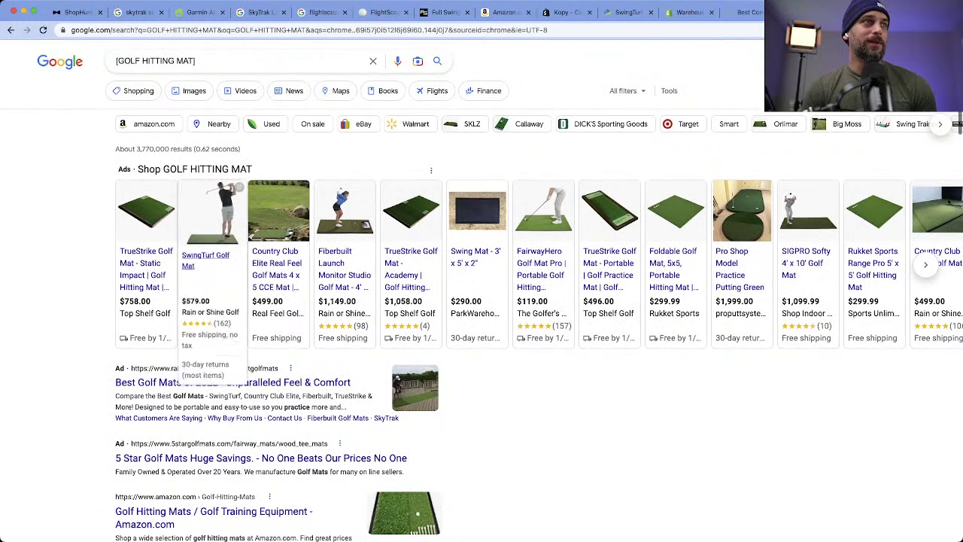
Step: Examine the shopping ads, text ads and organic listings in the Google results for [GOLF HITTING MAT]
mouse_move(151, 275)
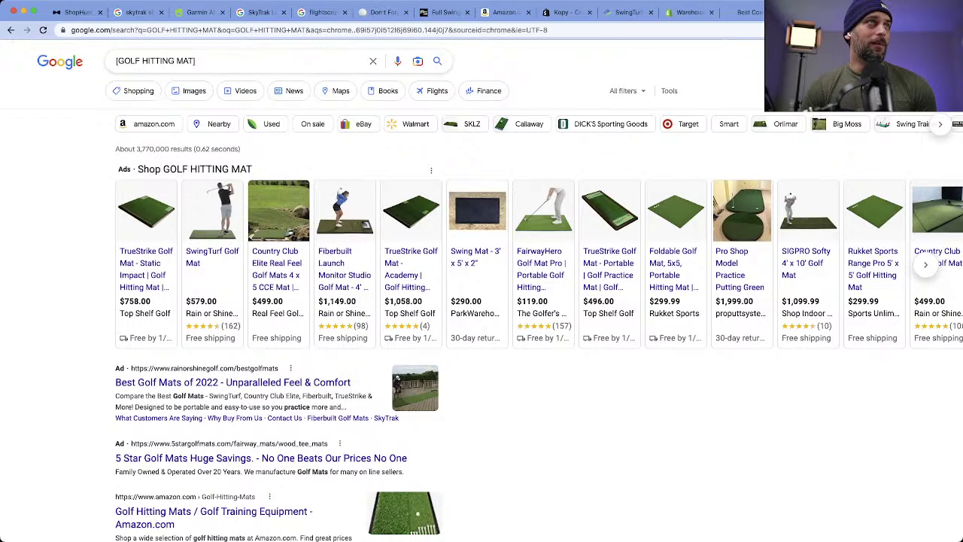
left_click(241, 61)
key("super+a")
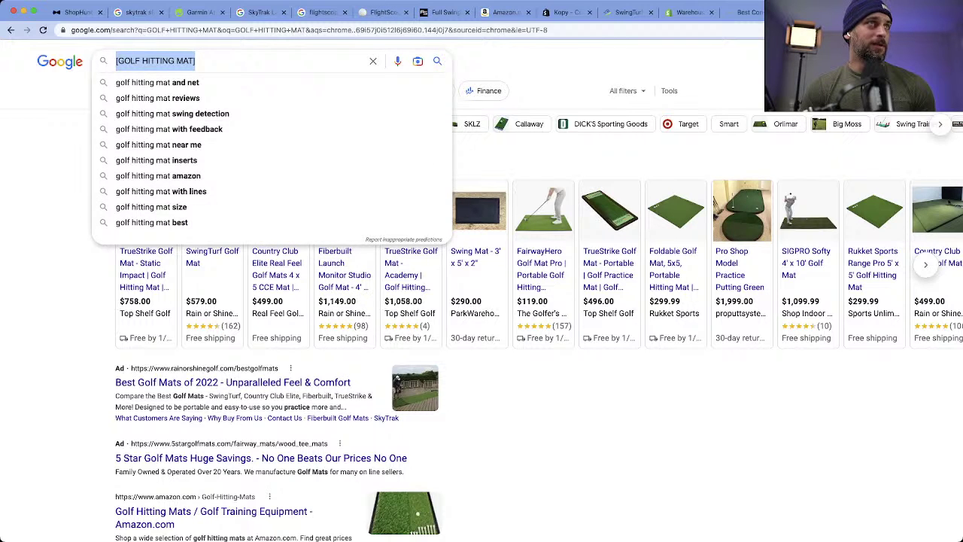
key("Escape")
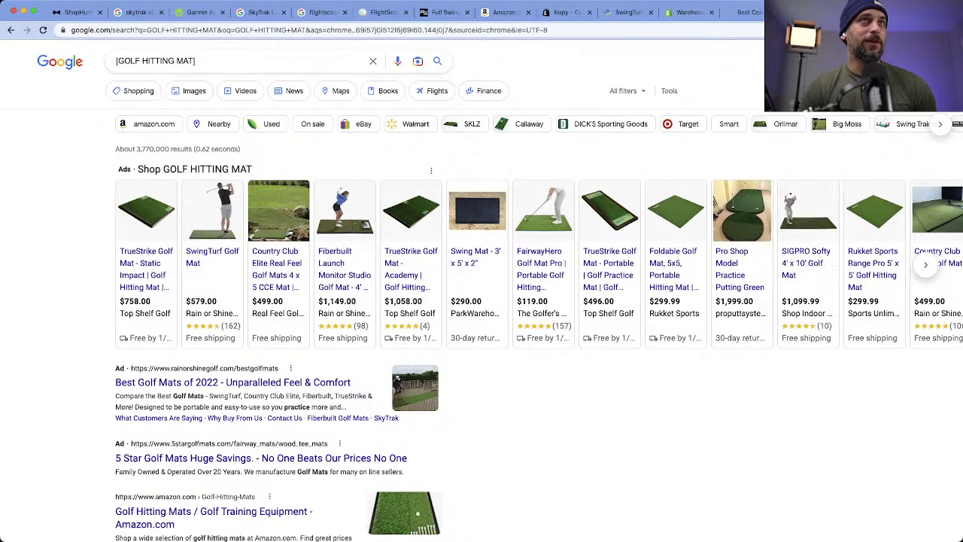
scroll(673, 263, "down", 1)
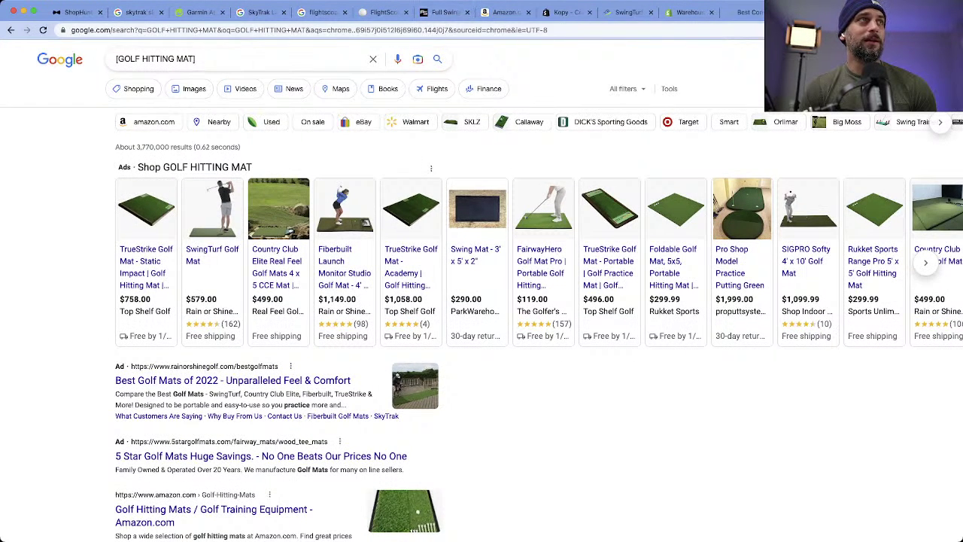
mouse_move(609, 218)
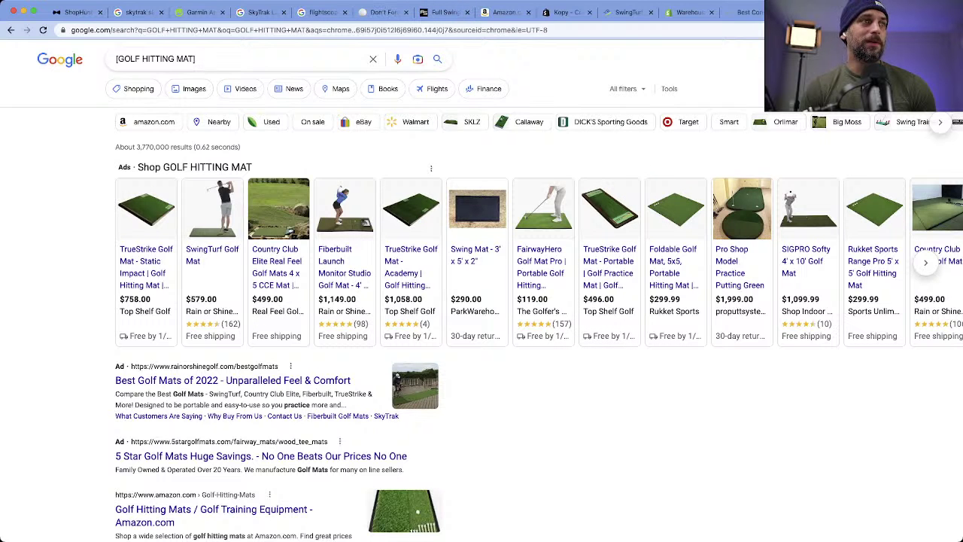
mouse_move(150, 207)
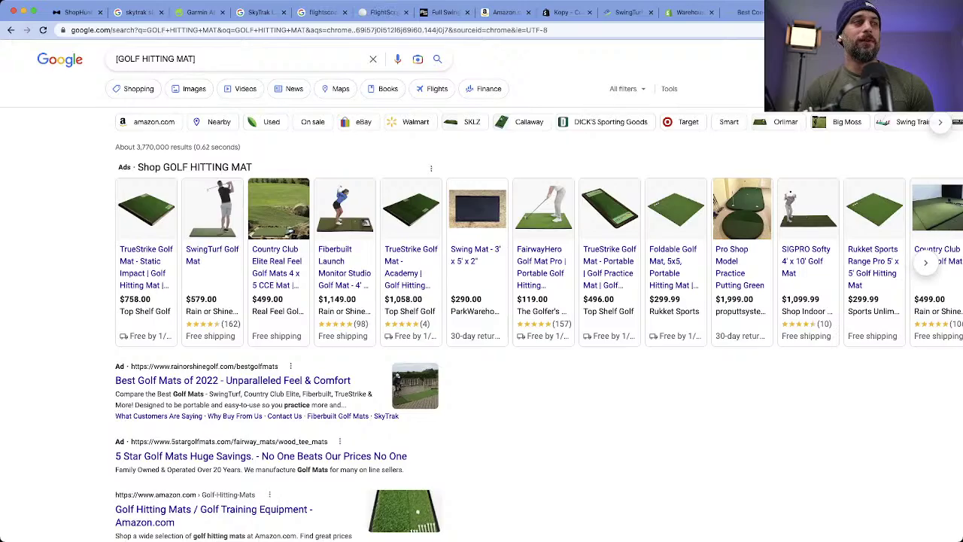
scroll(482, 301, "down", 3)
scroll(482, 301, "up", 2)
scroll(482, 301, "up", 1)
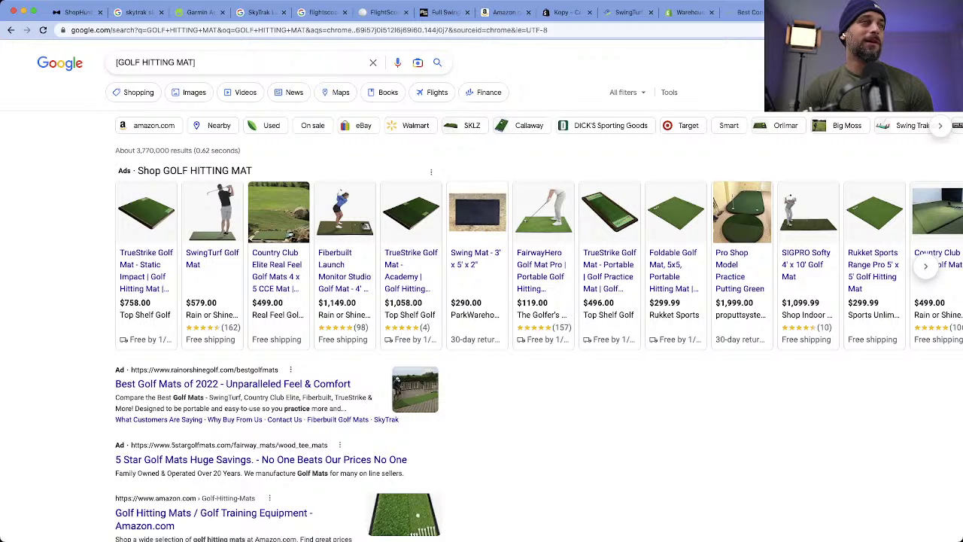
scroll(481, 301, "down", 2)
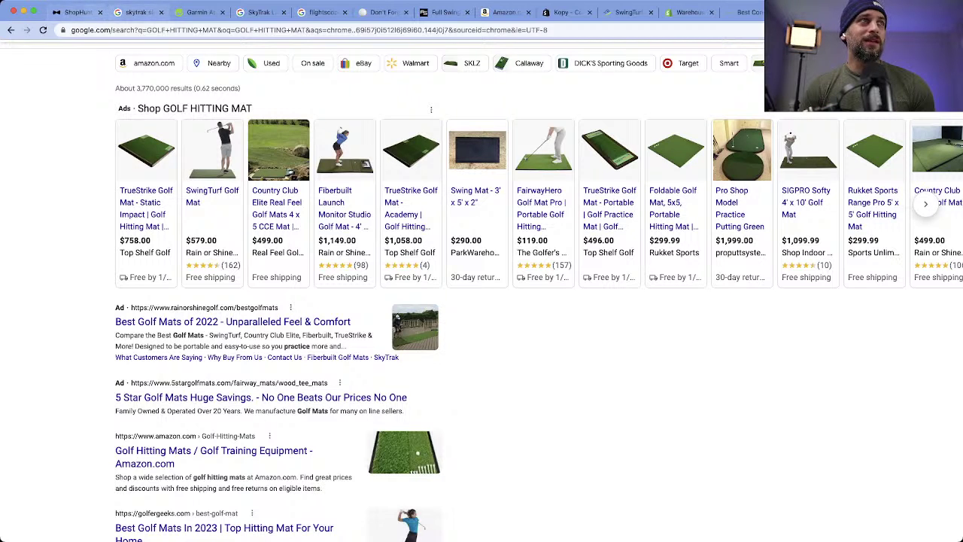
Step: Return to ShopHunter's Rain or Shine Golf view, review its top products and recent sales, and highlight yesterday's revenue
key("ctrl+shift+Tab")
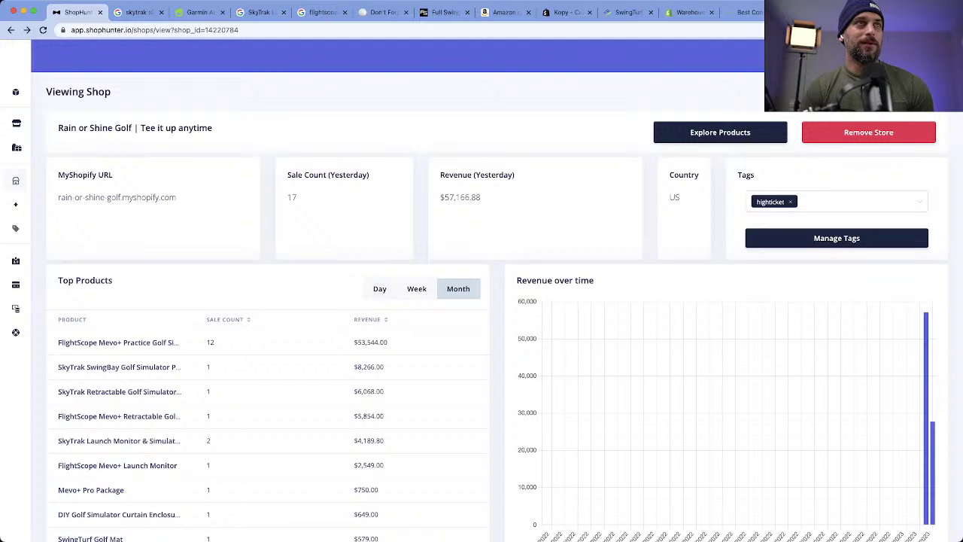
scroll(496, 301, "down", 1)
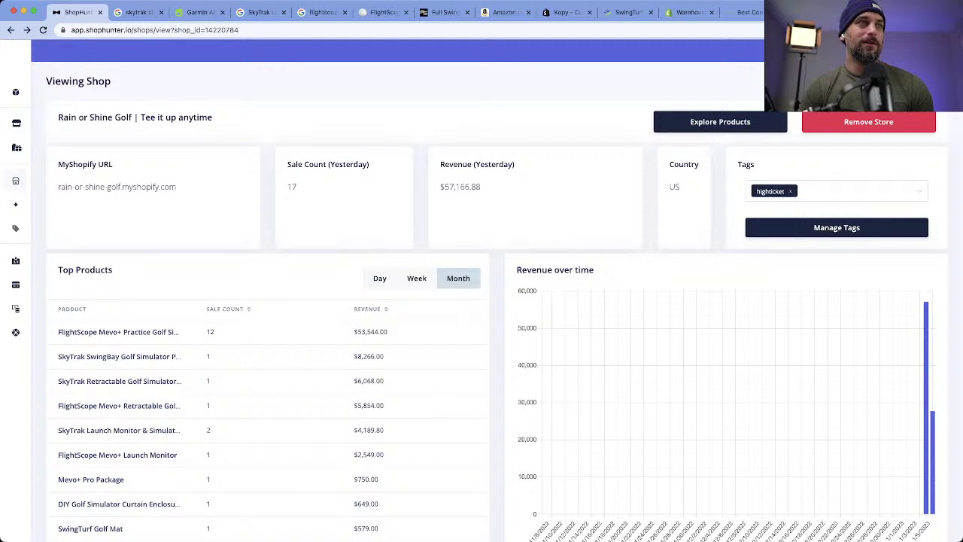
scroll(496, 301, "down", 5)
scroll(496, 301, "down", 5)
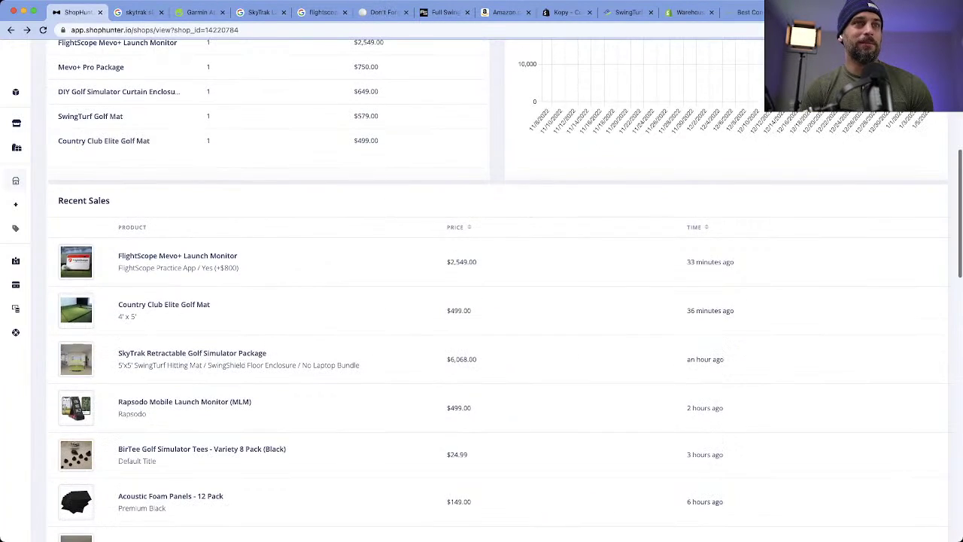
scroll(496, 301, "up", 10)
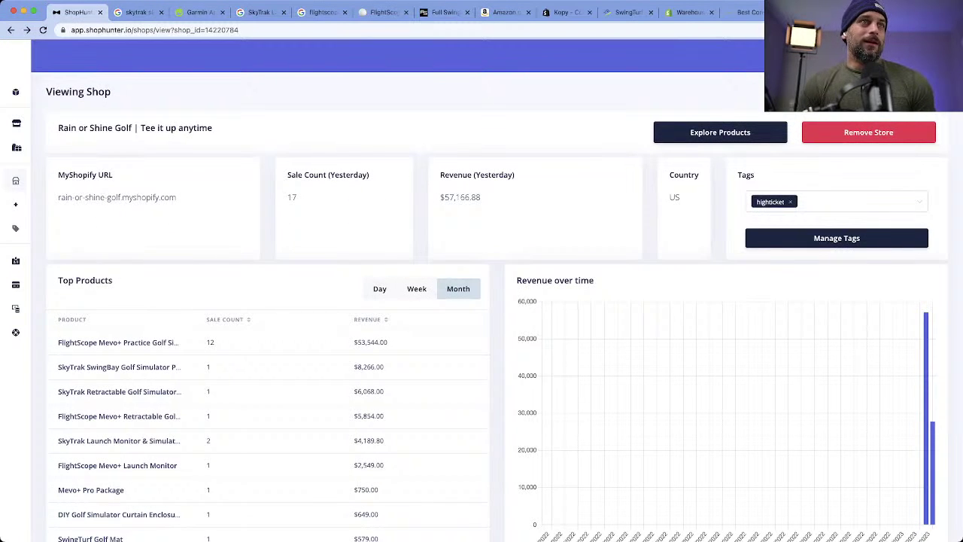
left_click_drag(483, 197, 440, 197)
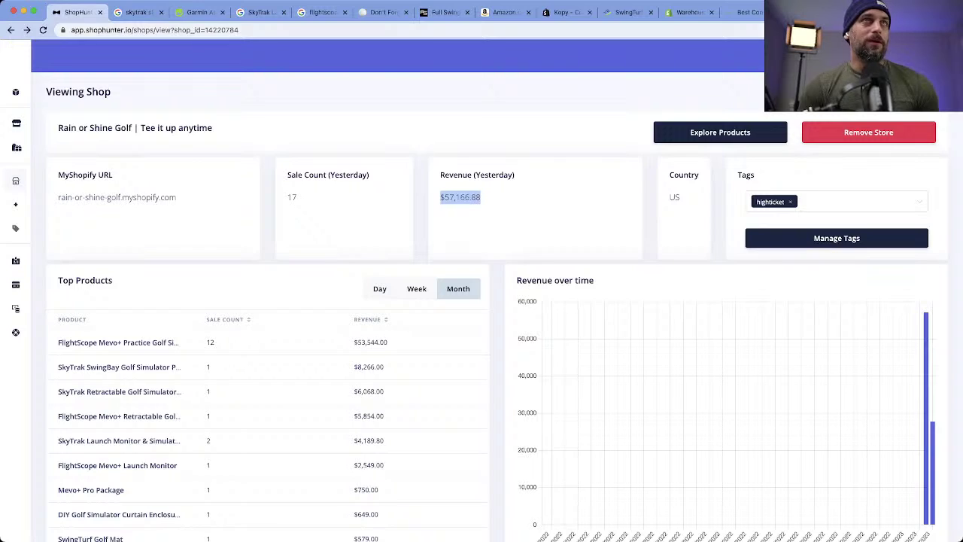
Step: Switch to the Amazon listing for the FlightScope Mevo+ and highlight its product title
left_click(503, 12)
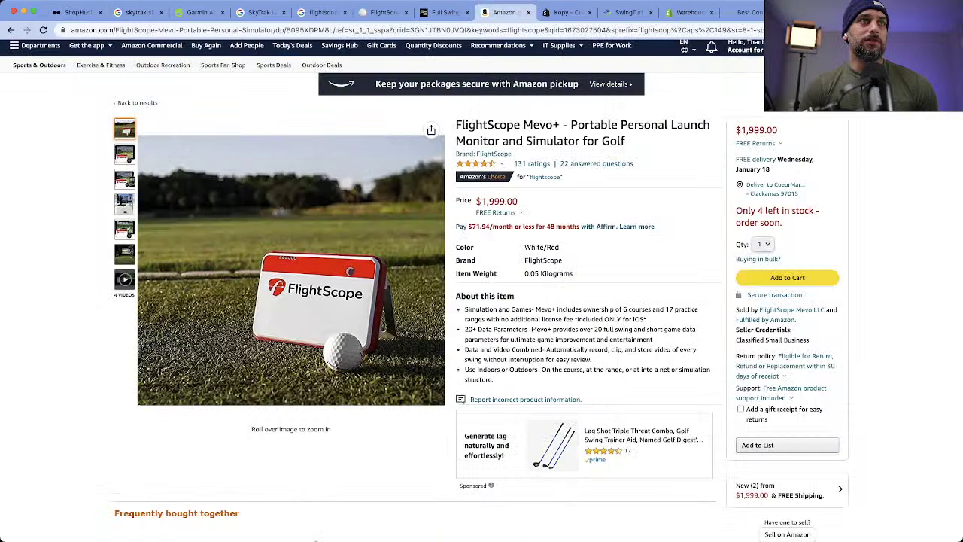
scroll(301, 286, "up", 1)
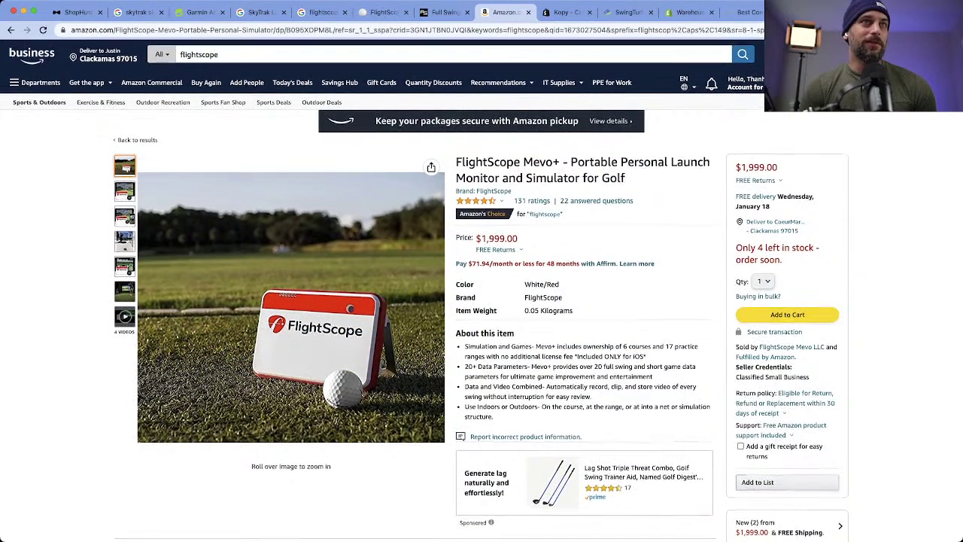
scroll(424, 290, "down", 1)
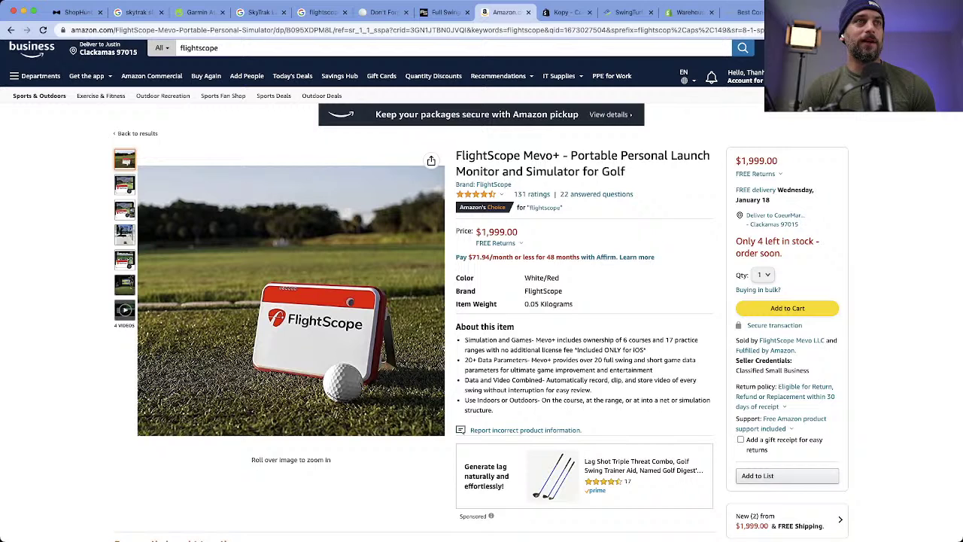
mouse_move(625, 172)
left_mouse_down()
mouse_move(456, 155)
mouse_move(625, 171)
left_mouse_up()
left_click(456, 155)
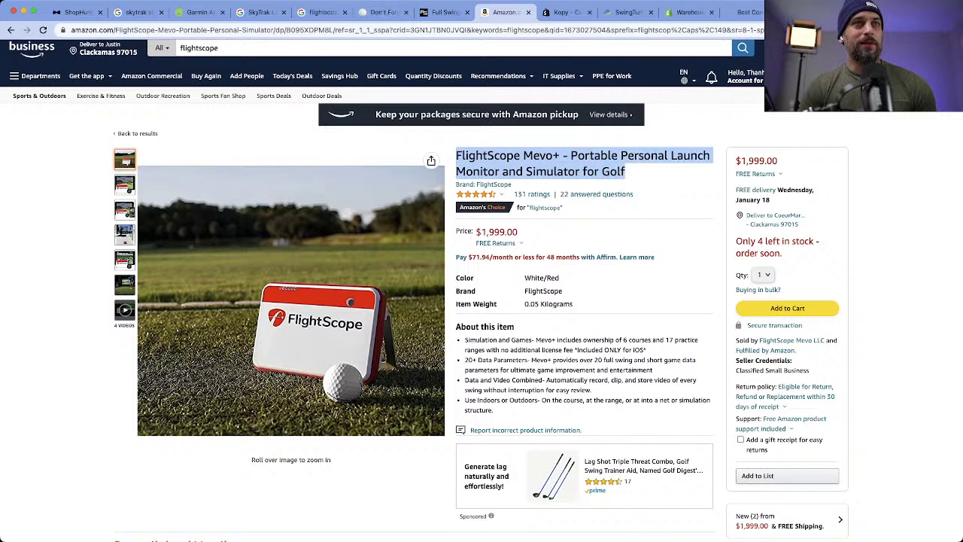
left_click(626, 171)
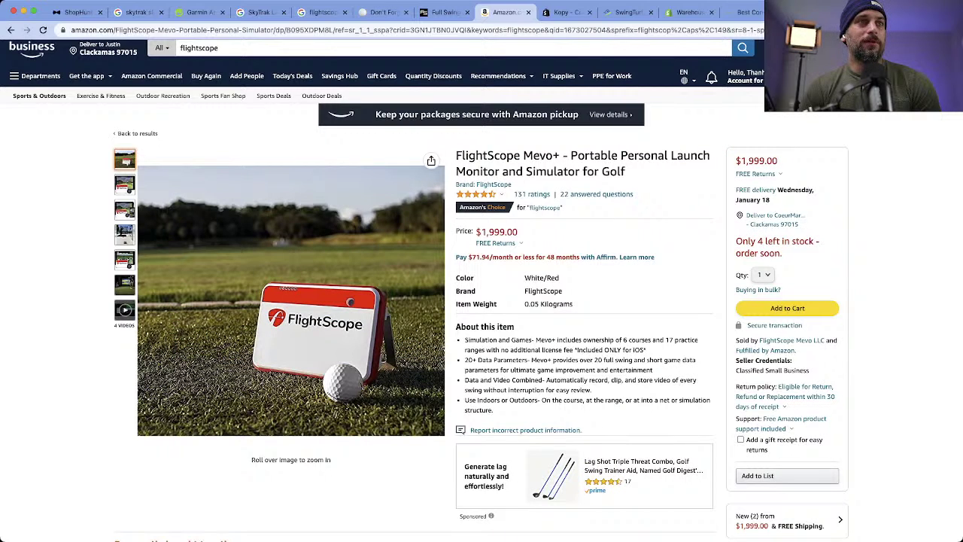
Step: Highlight the About this item bullet points in the Amazon FlightScope Mevo+ listing
mouse_move(495, 411)
left_mouse_down()
mouse_move(488, 369)
mouse_move(464, 340)
mouse_move(646, 350)
mouse_move(493, 410)
left_mouse_up()
left_click(464, 340)
left_click(493, 410)
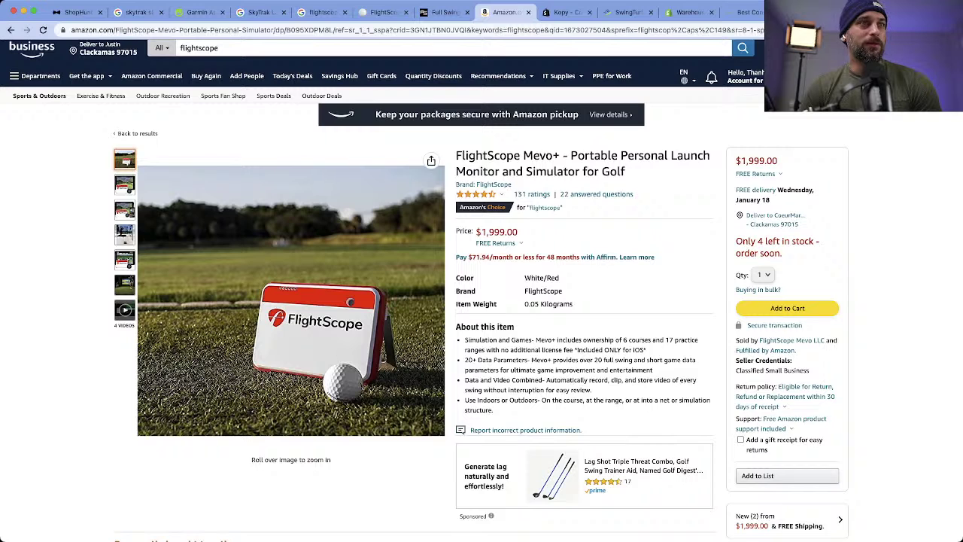
mouse_move(494, 410)
left_mouse_down()
mouse_move(465, 380)
mouse_move(464, 339)
mouse_move(494, 410)
left_mouse_up()
left_click(463, 340)
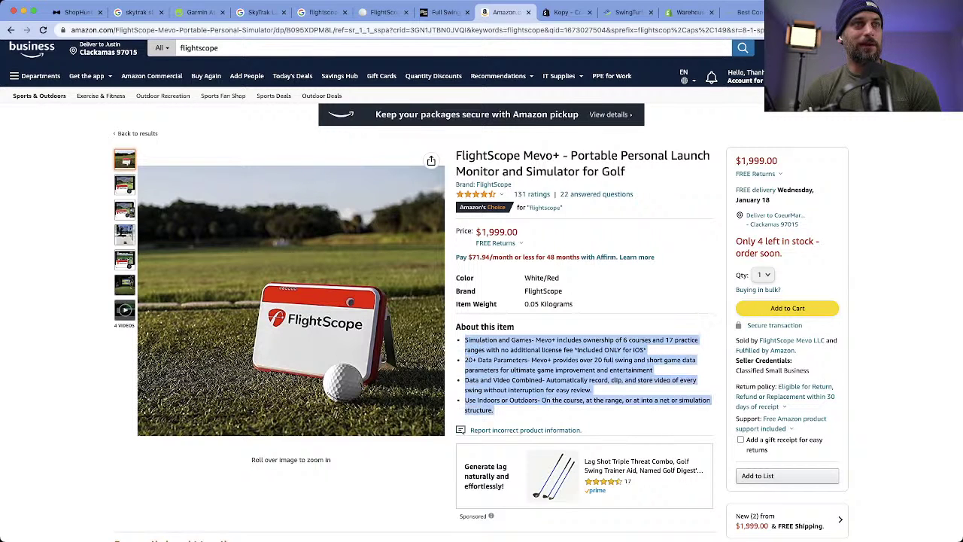
left_click(496, 410)
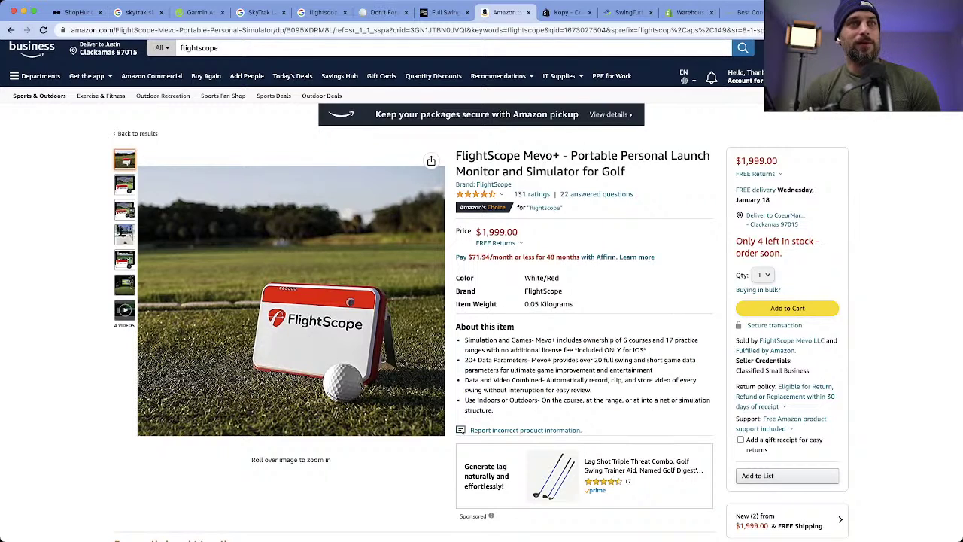
left_click_drag(495, 410, 464, 340)
left_click(464, 339)
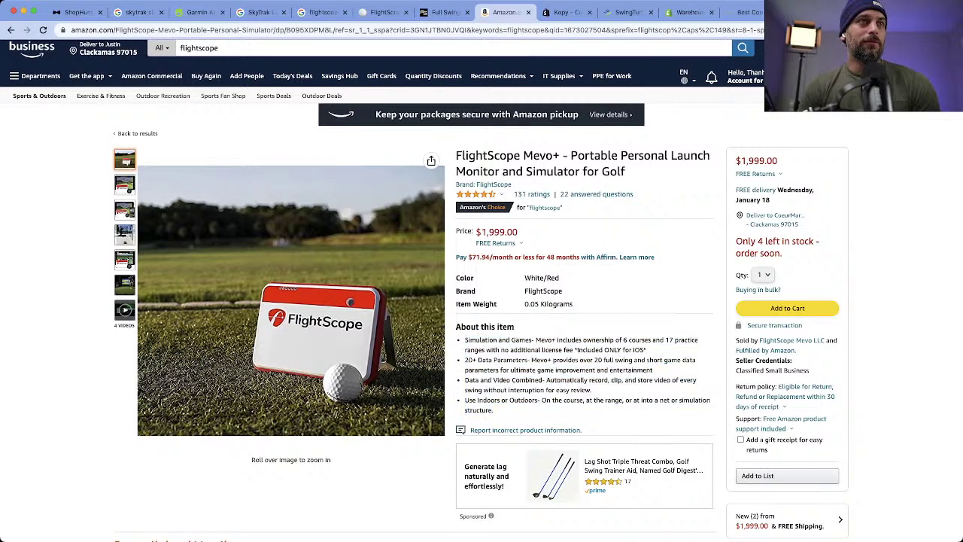
Step: Search Google for Inventory Source in a new tab and open its organic result at inventorysource.com
key("super+t")
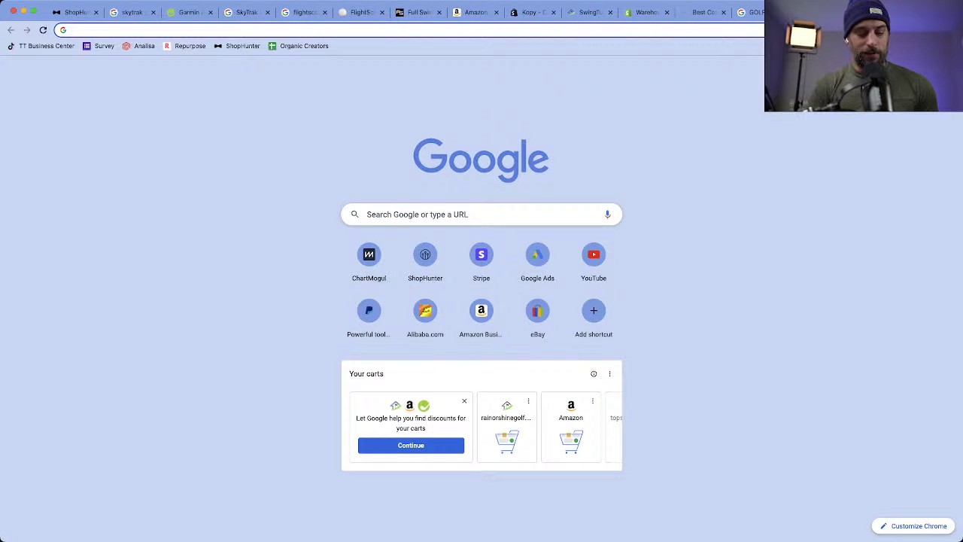
type("invent")
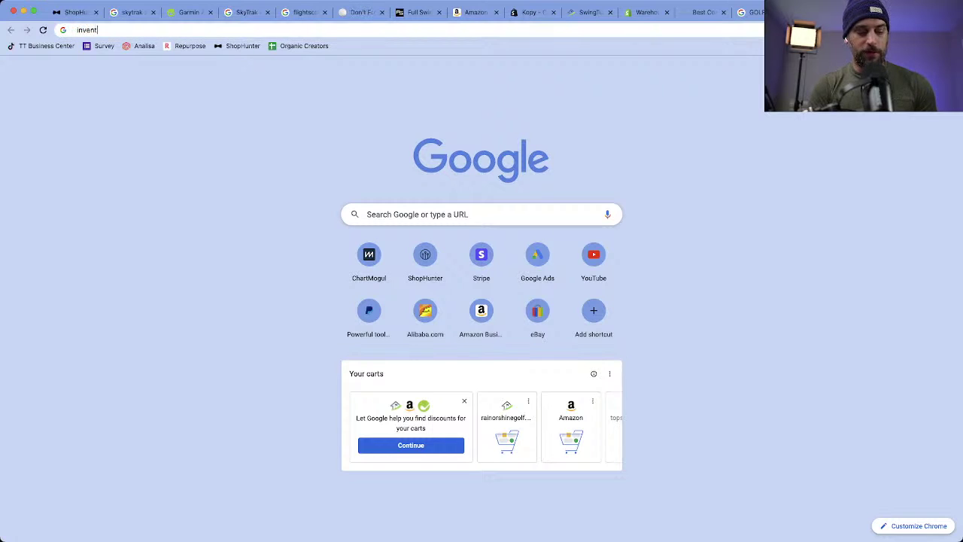
type("o")
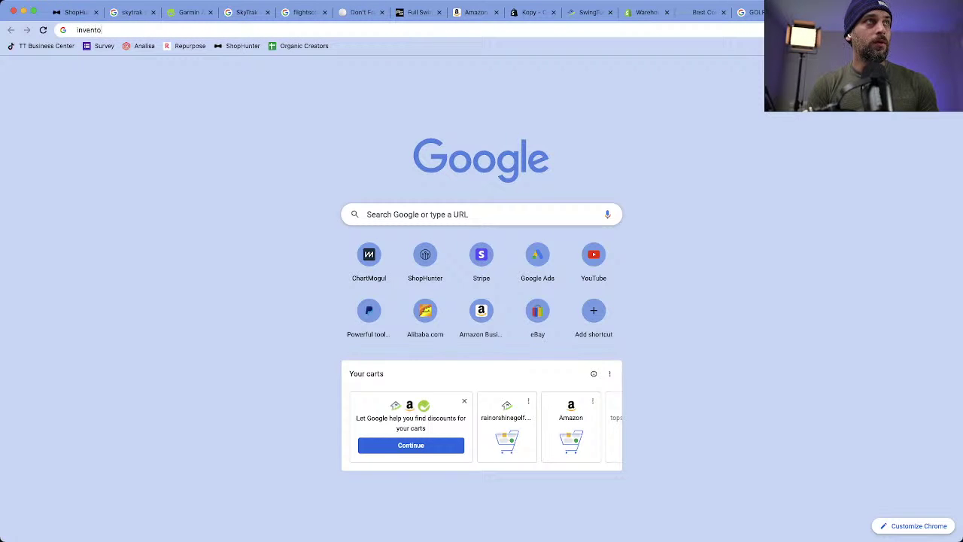
type("rysource")
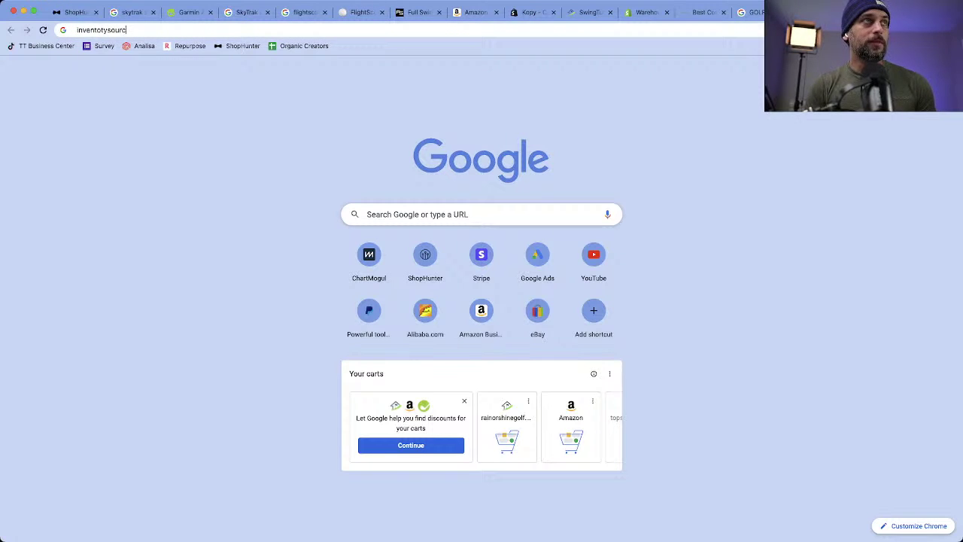
key("Return")
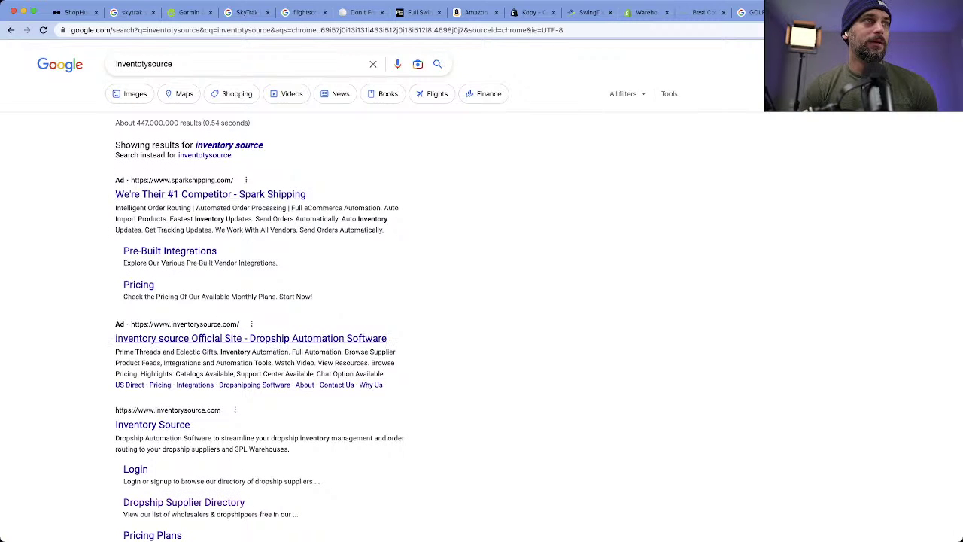
left_click(152, 424)
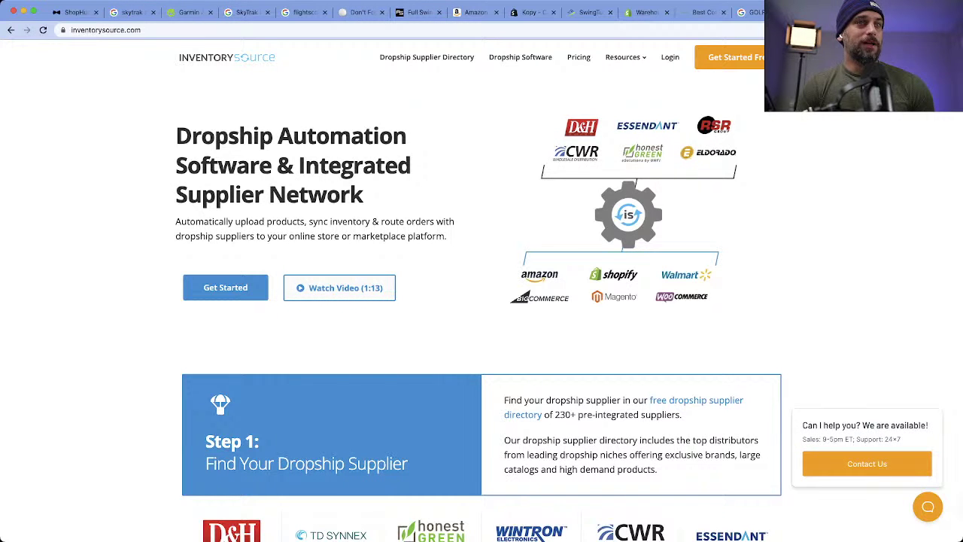
Step: Review the Inventory Source homepage's supplier, software and store integration sections, and open its pricing plans
scroll(482, 301, "down", 5)
scroll(481, 301, "up", 5)
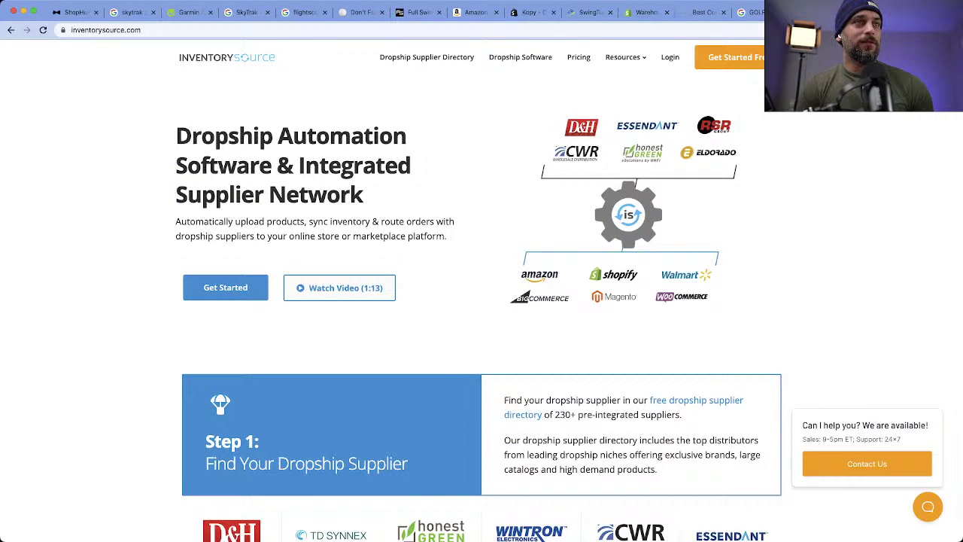
scroll(482, 314, "down", 1)
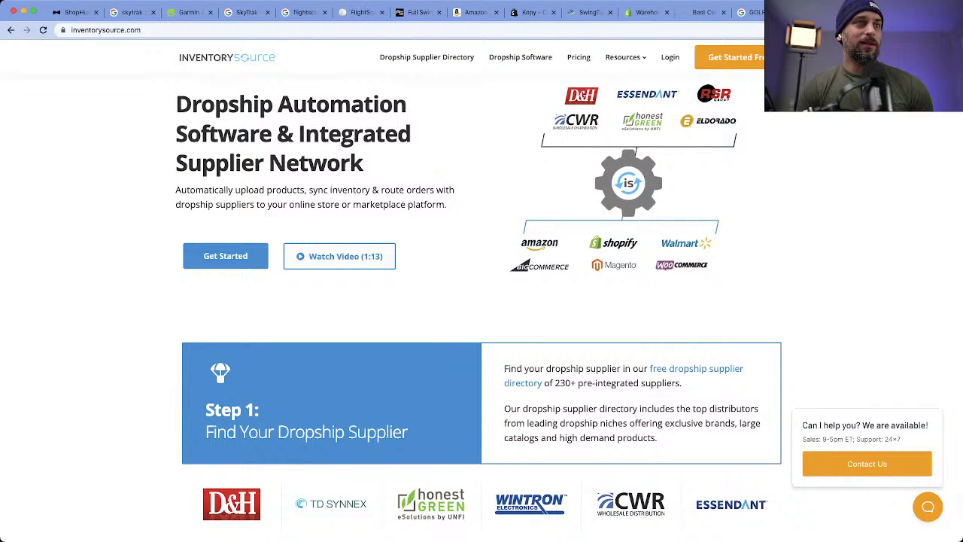
scroll(482, 301, "down", 5)
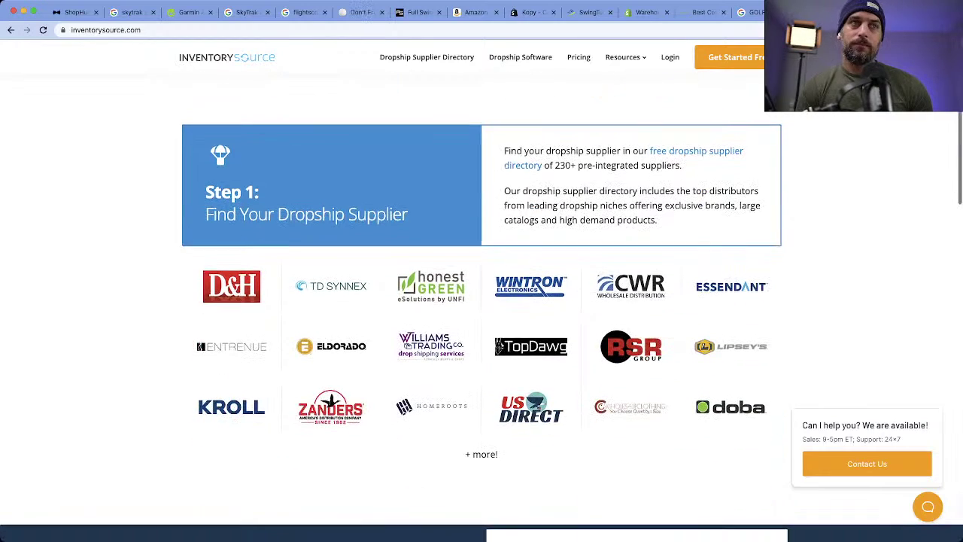
scroll(481, 301, "down", 4)
scroll(482, 301, "down", 6)
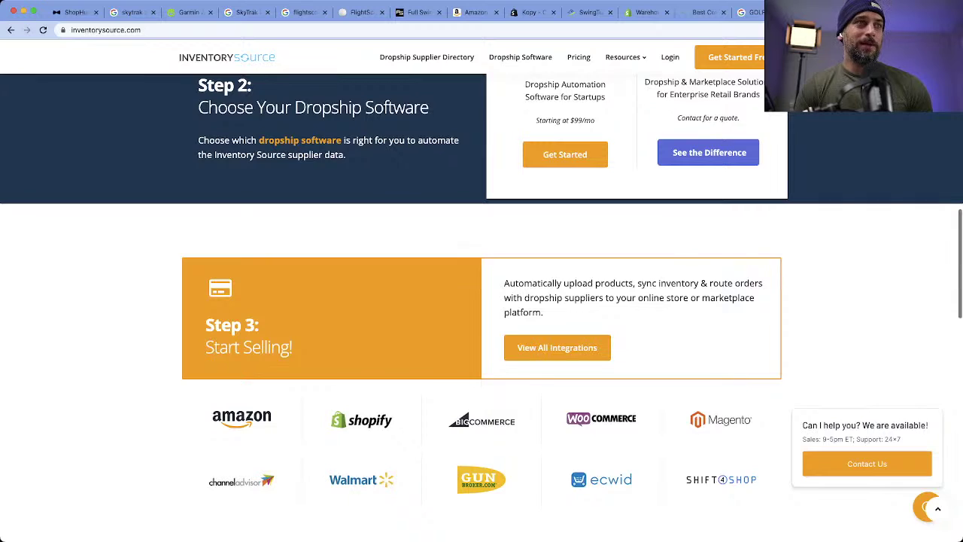
scroll(482, 301, "up", 11)
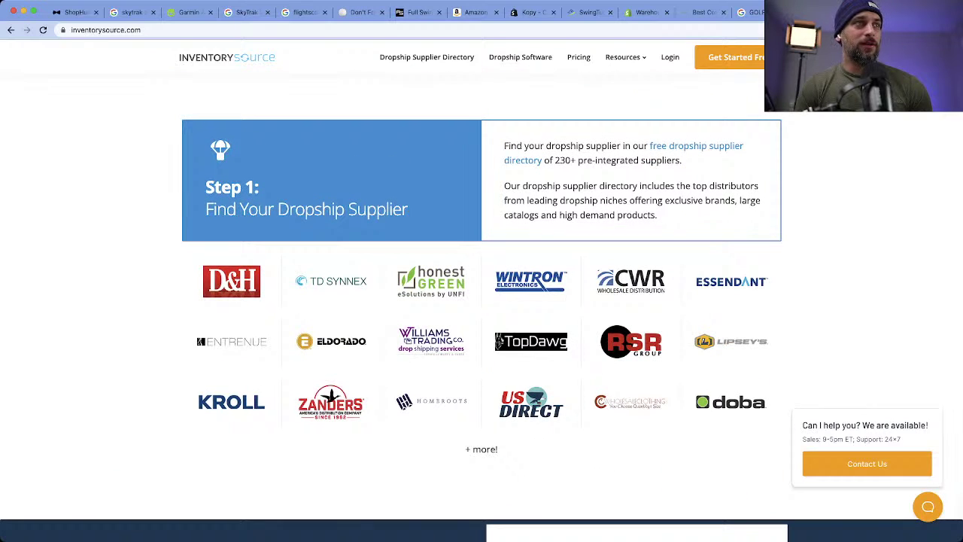
scroll(481, 300, "up", 5)
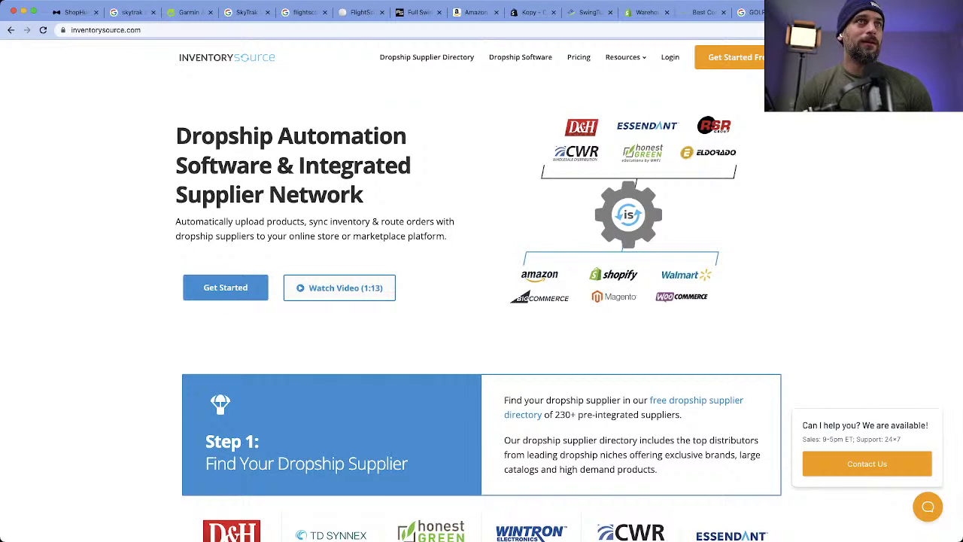
left_click(579, 57)
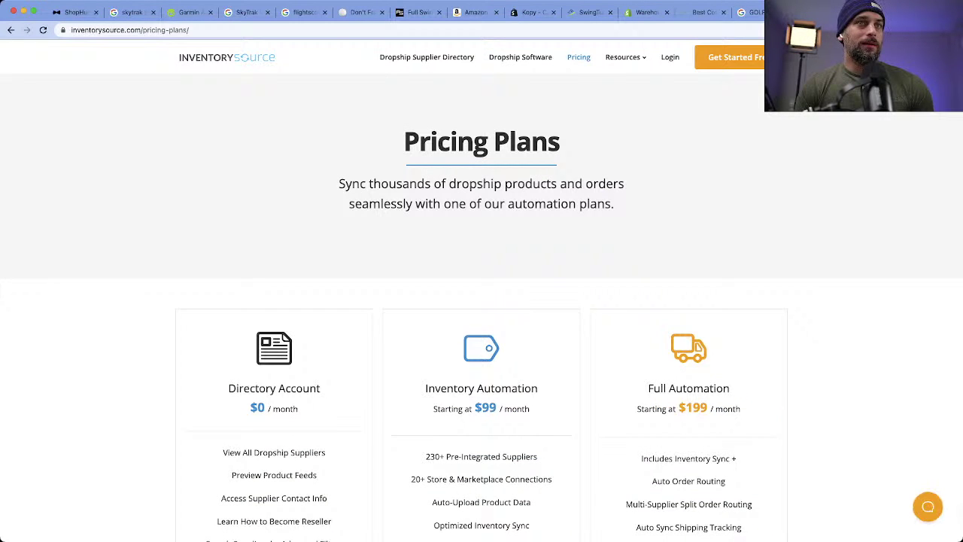
Step: Compare the Directory Account, Inventory Automation and Full Automation plans on the Inventory Source pricing page
scroll(482, 345, "down", 4)
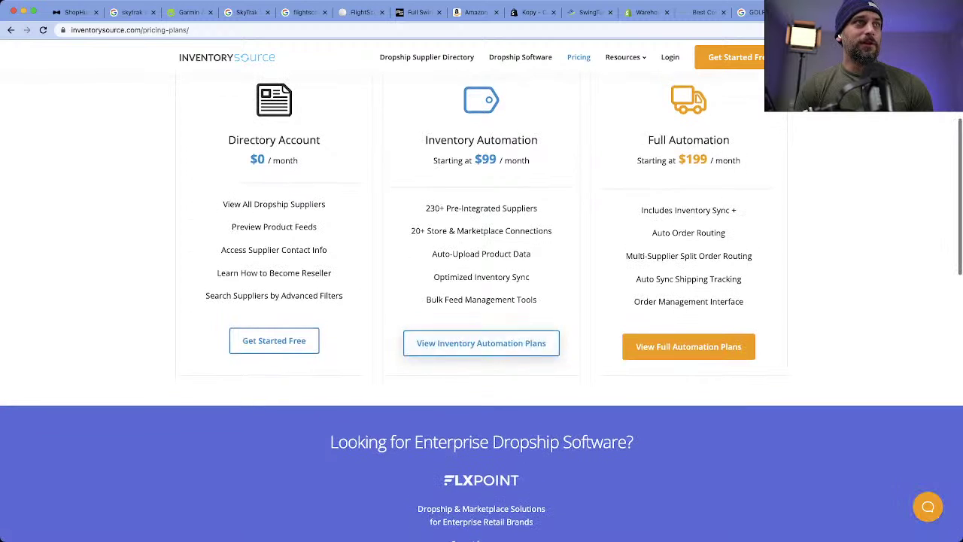
scroll(481, 301, "up", 2)
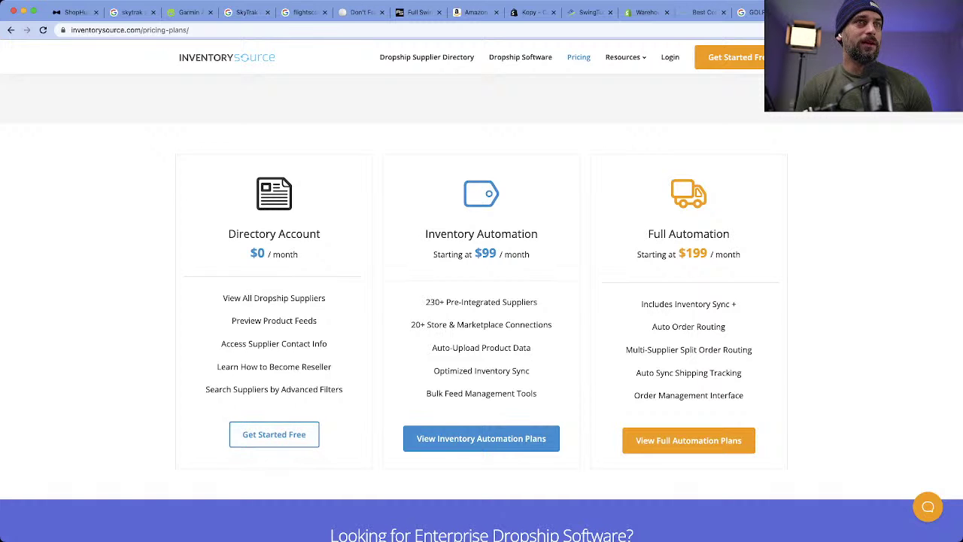
scroll(481, 301, "up", 2)
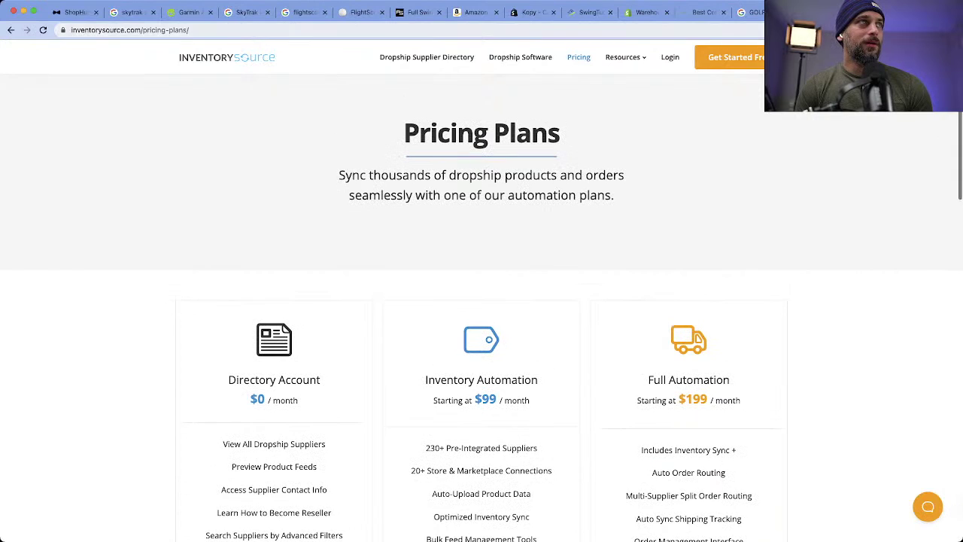
Step: Switch to the ShopHunter page for Rain or Shine Golf, open its top FlightScope Mevo+ product's details and return to the shop overview
key("super+1")
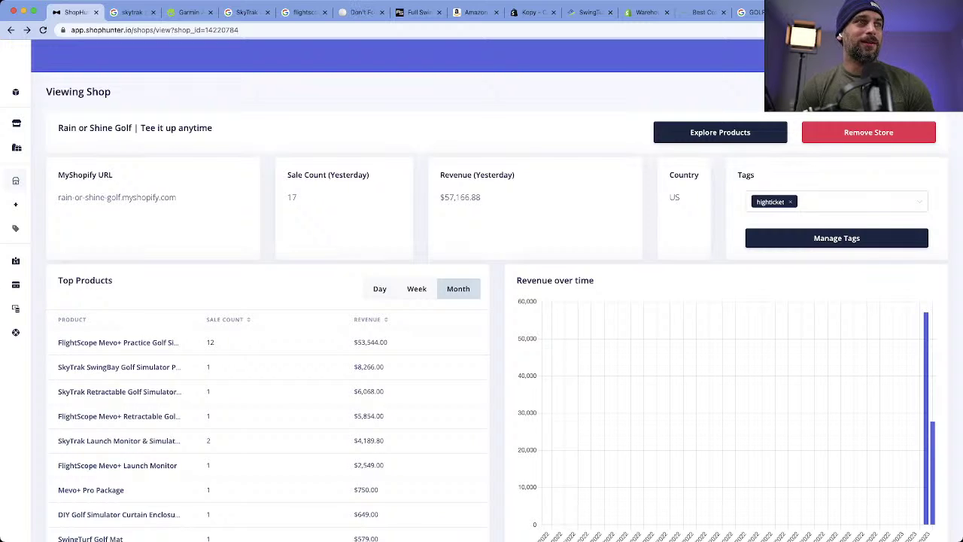
left_click_drag(399, 343, 58, 343)
left_click(116, 342)
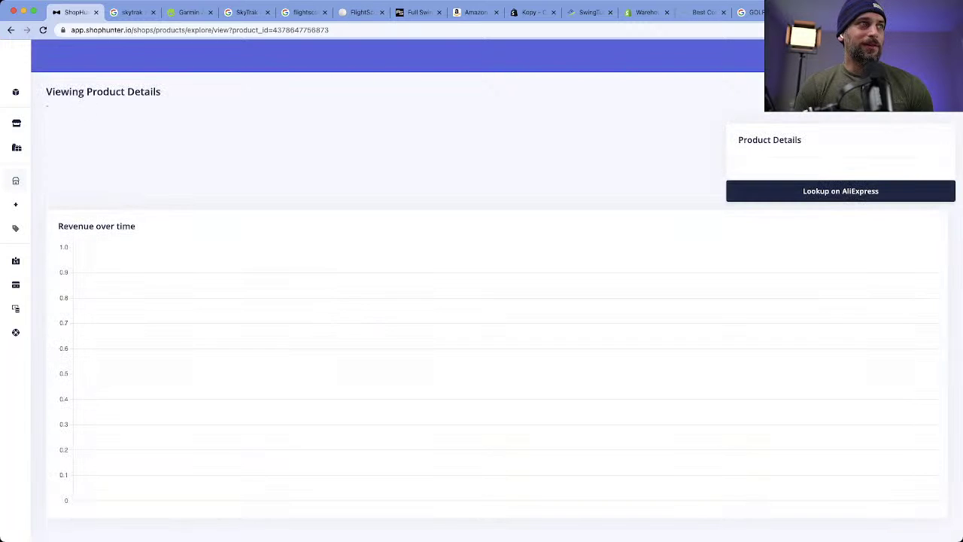
key("super+[")
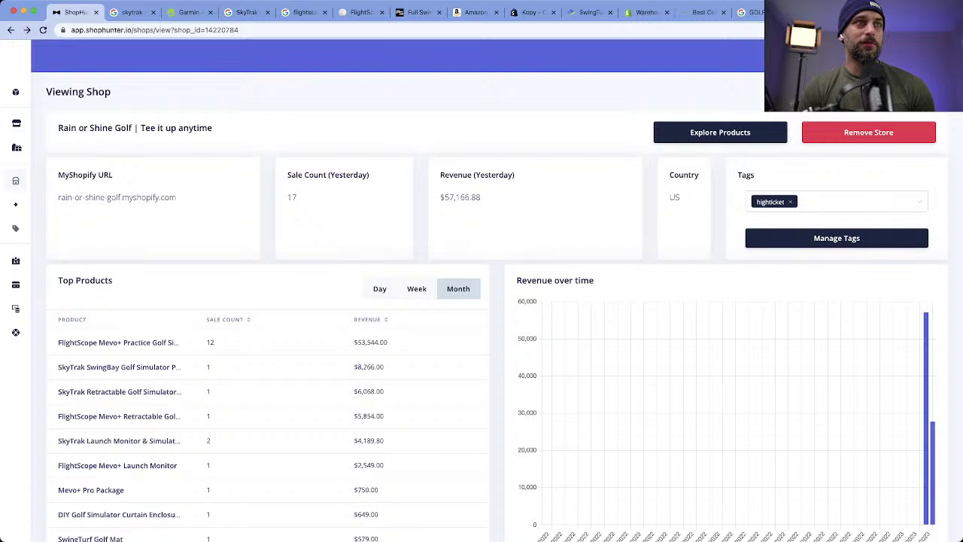
Step: Review the top products, revenue chart and recent sales of Rain or Shine Golf
scroll(482, 301, "down", 1)
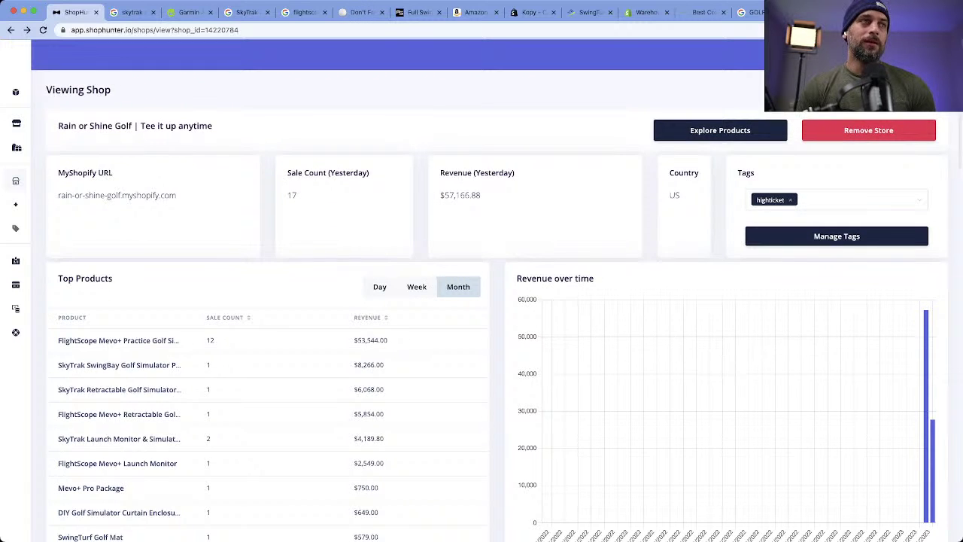
scroll(481, 301, "down", 5)
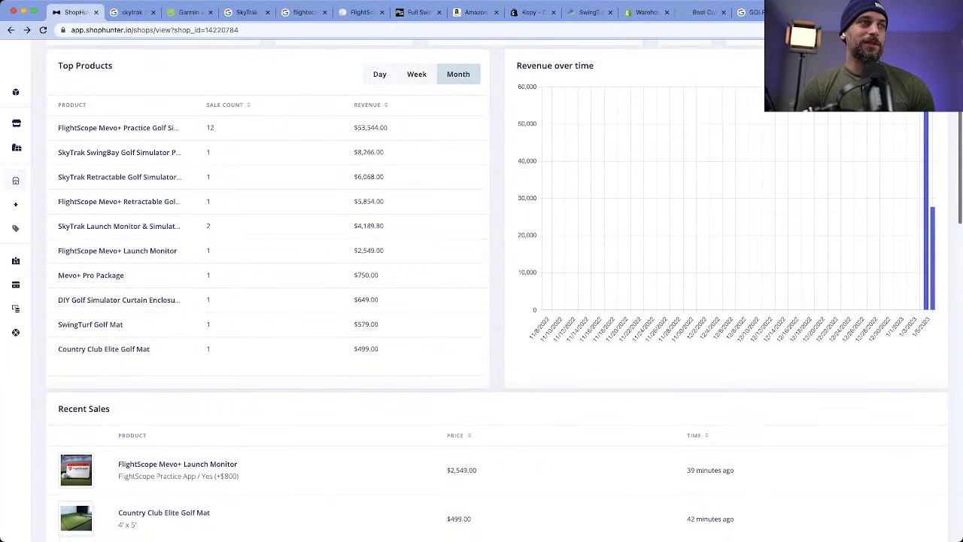
scroll(482, 301, "up", 5)
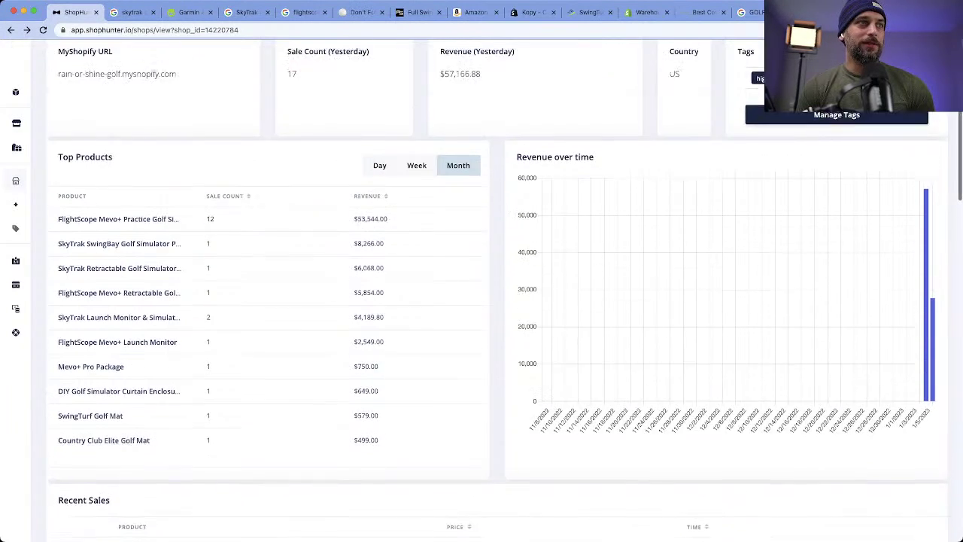
scroll(482, 301, "down", 1)
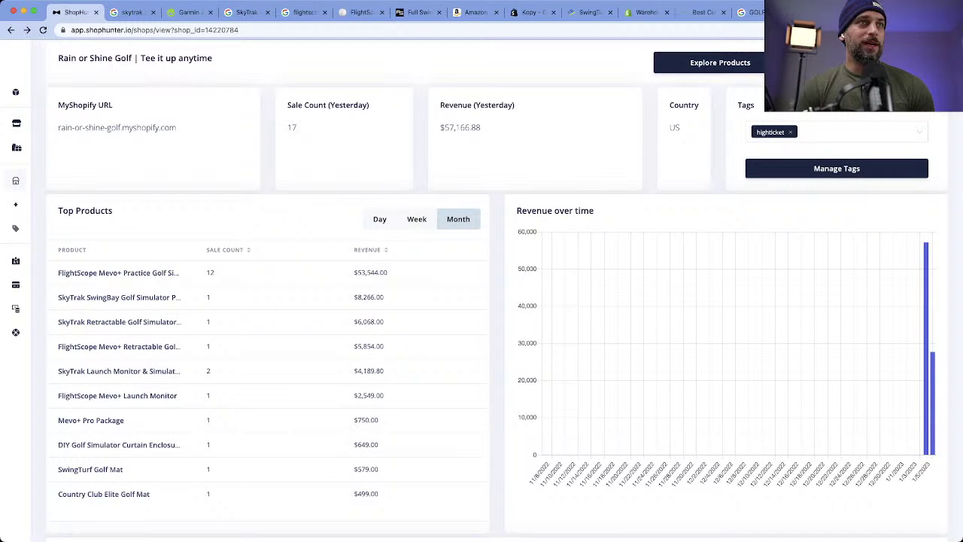
scroll(497, 289, "up", 1)
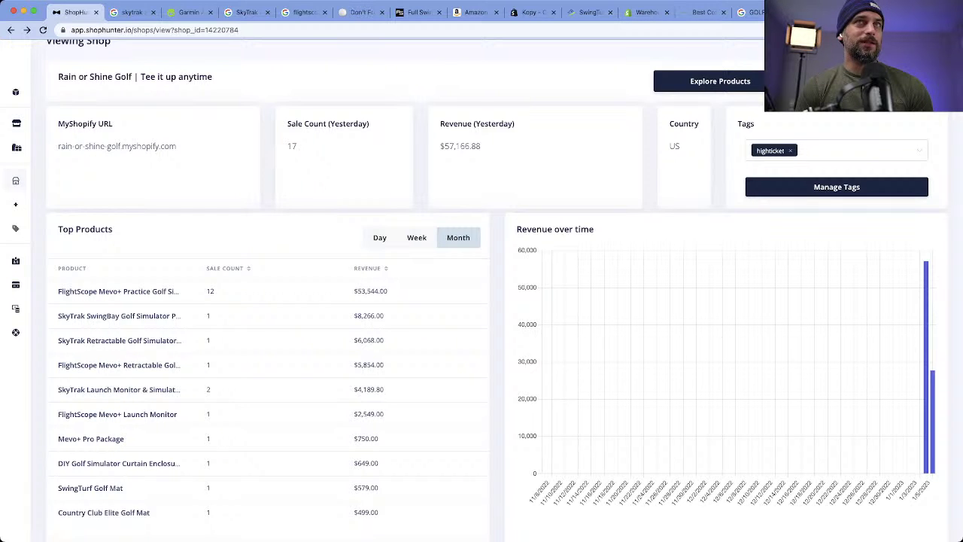
Step: Switch to the FlightScope website and look through its homepage's fusion tracking, news, video, mobile app and social sections
key("super+5")
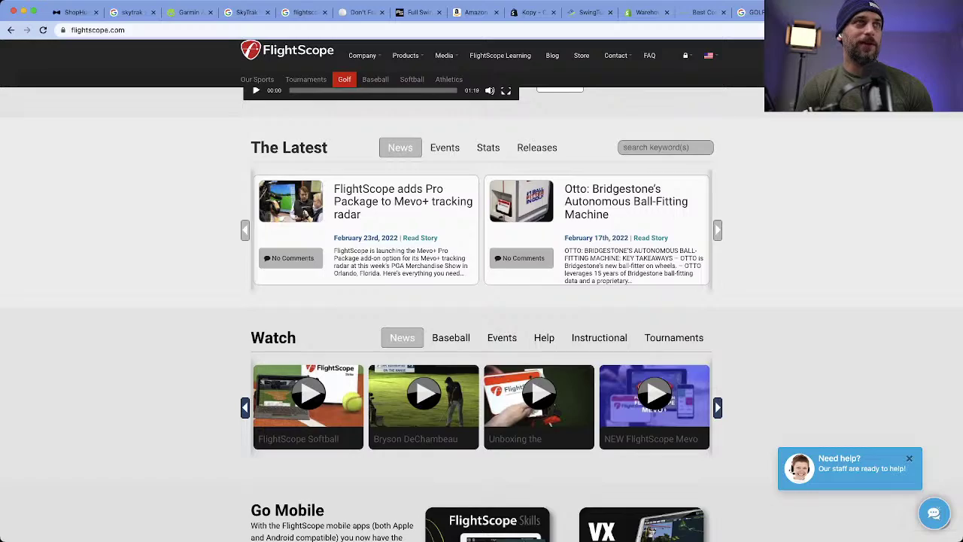
scroll(481, 314, "up", 6)
scroll(482, 314, "down", 3)
scroll(482, 315, "down", 3)
scroll(482, 314, "down", 3)
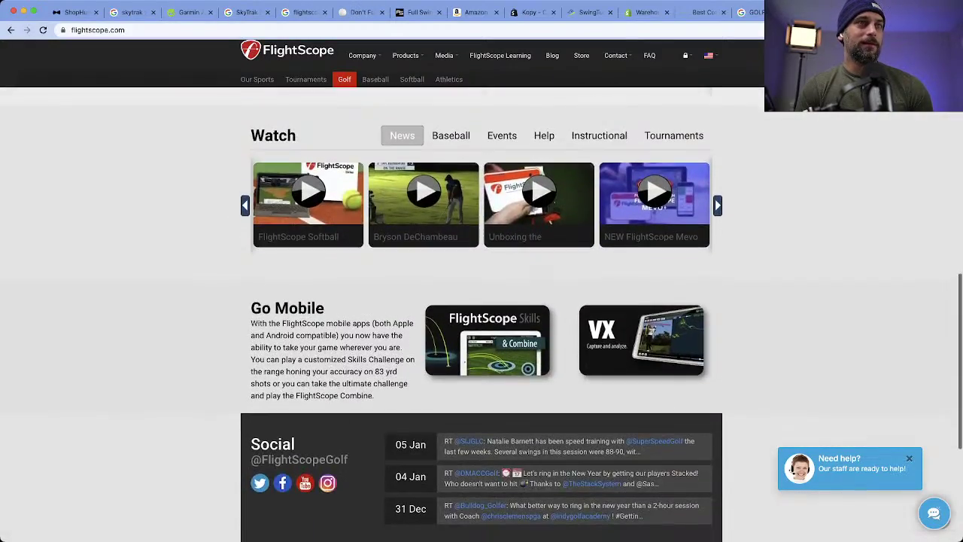
scroll(481, 315, "down", 2)
scroll(482, 314, "up", 5)
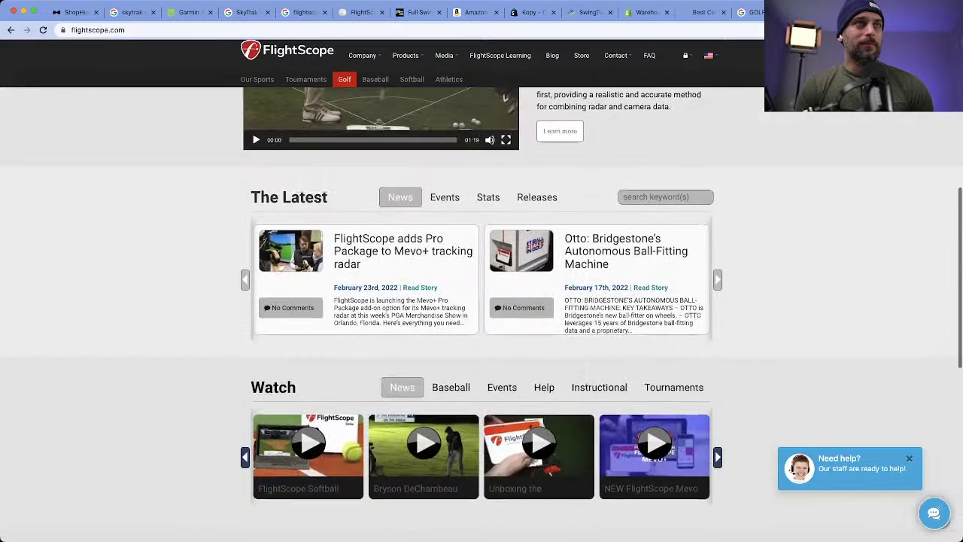
scroll(481, 314, "up", 3)
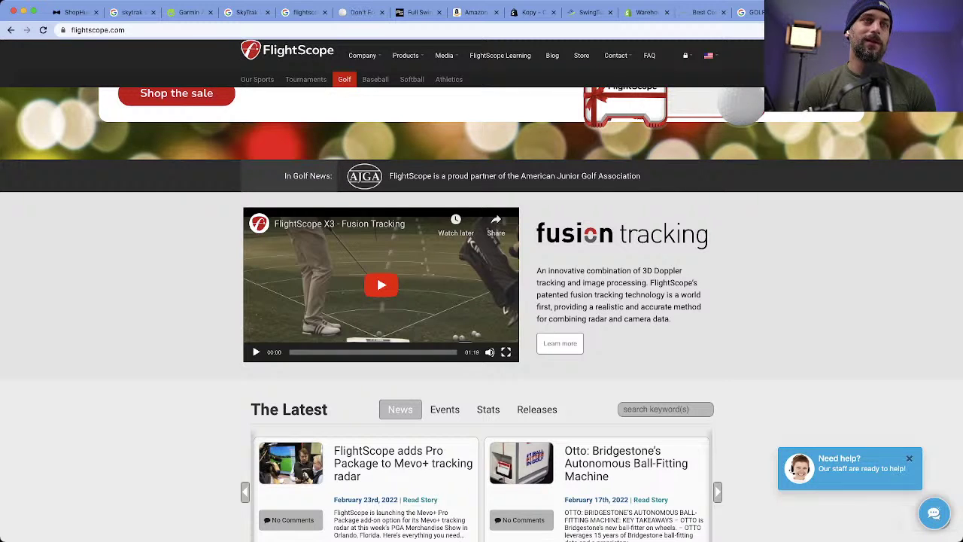
scroll(481, 301, "up", 1)
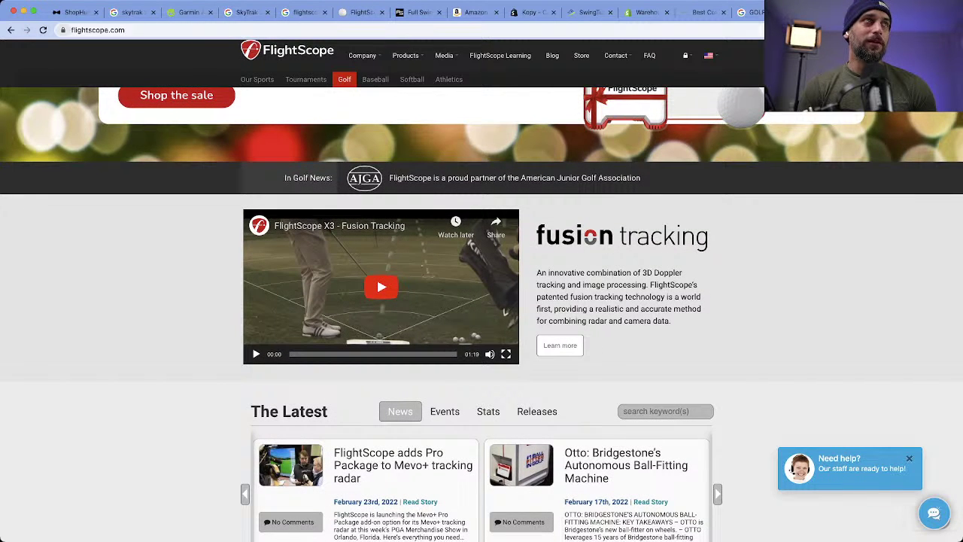
Step: Switch back to ShopHunter's Rain or Shine Golf overview and highlight the best-selling FlightScope Mevo+ row in the top products, clearing the highlight when done
key("super+1")
scroll(481, 301, "up", 2)
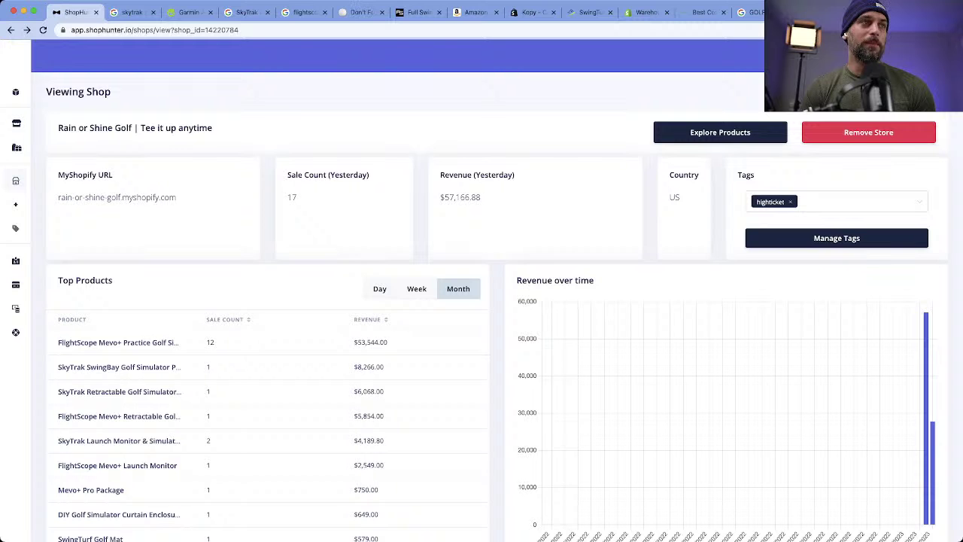
scroll(482, 301, "down", 3)
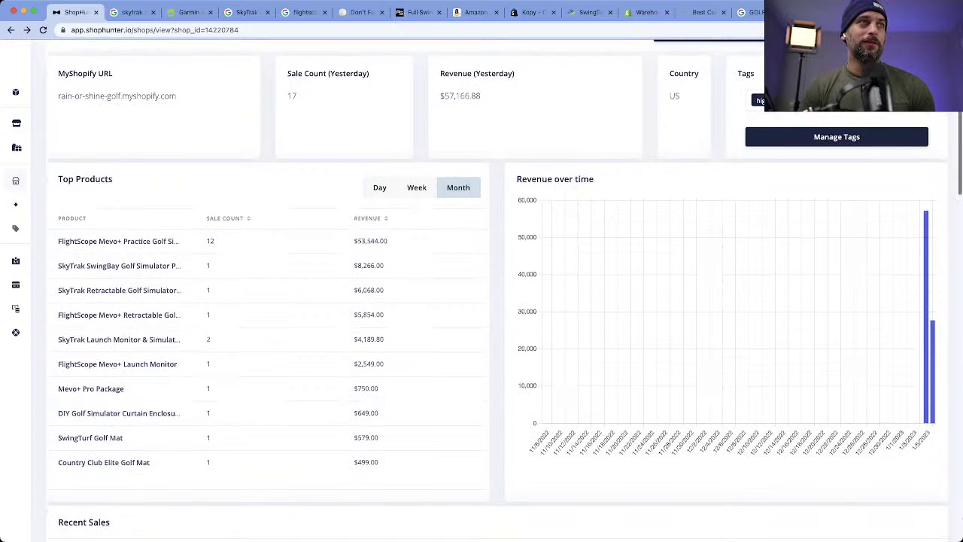
scroll(481, 301, "up", 1)
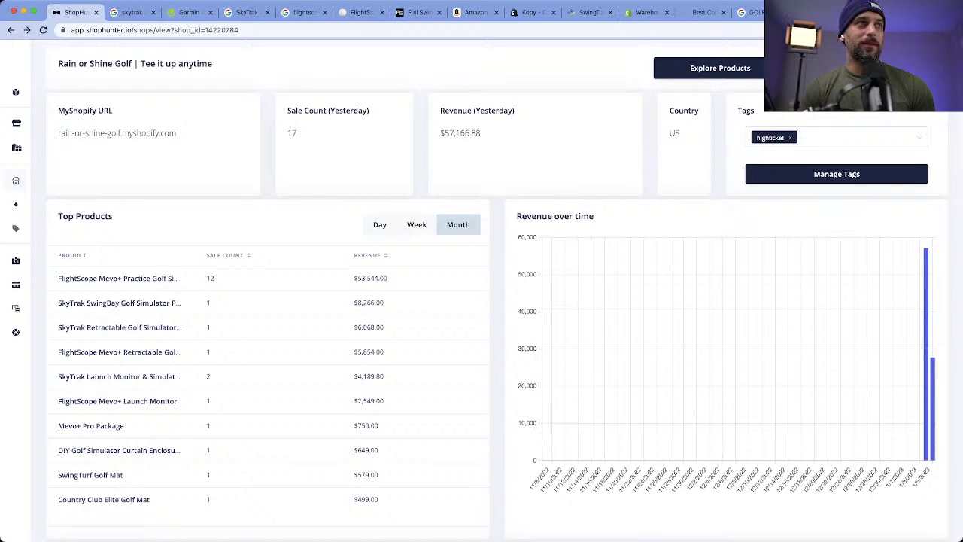
scroll(497, 301, "down", 1)
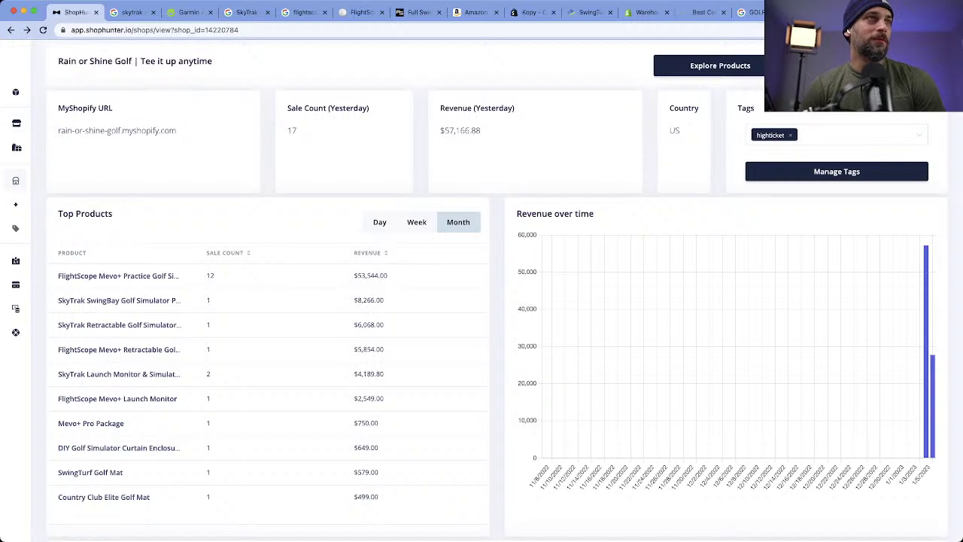
scroll(960, 291, "up", 1)
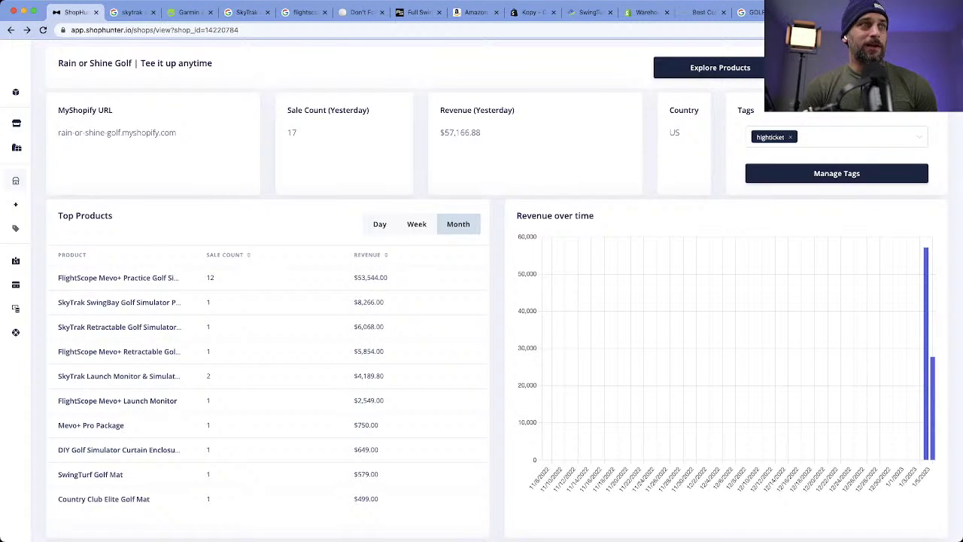
left_click_drag(389, 278, 58, 278)
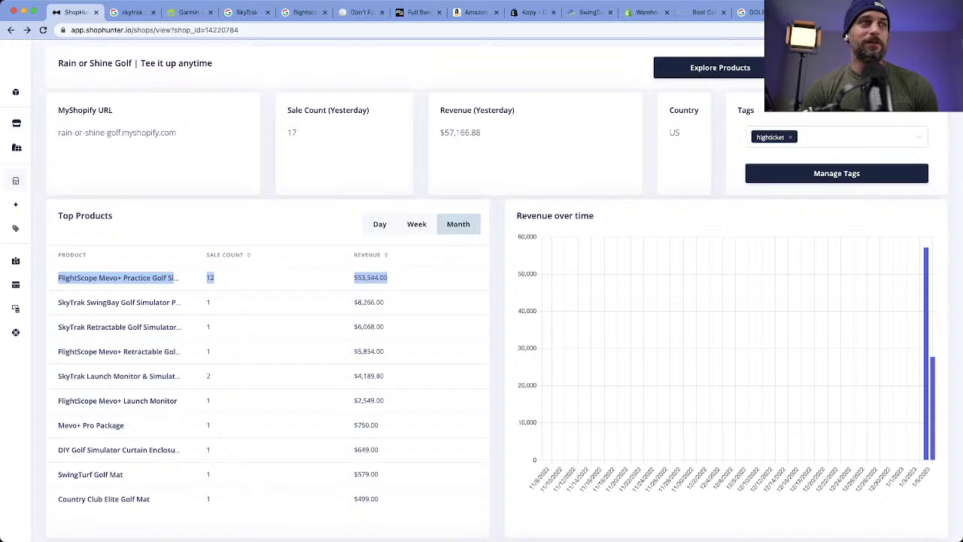
left_click(419, 279)
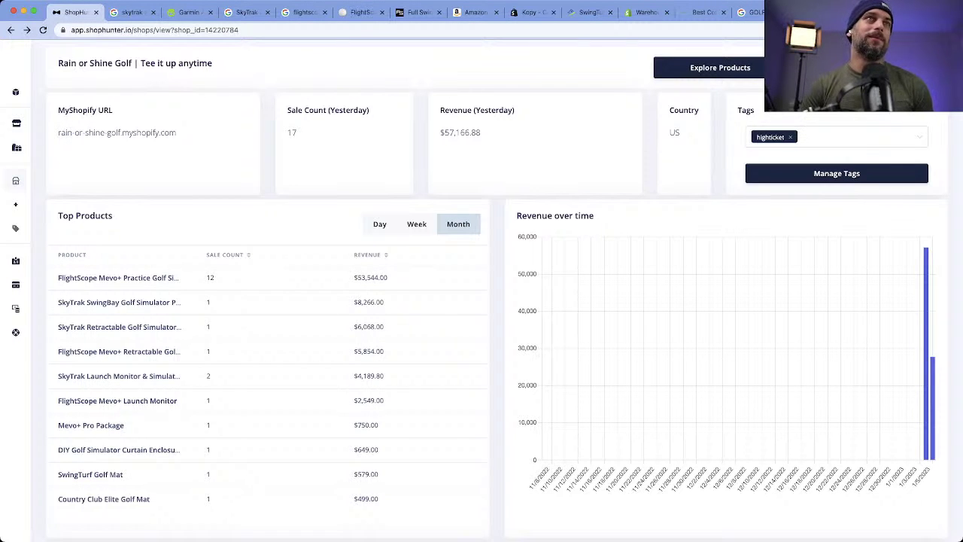
Step: Switch to the Amazon FlightScope Mevo+ listing, show its other new offers and open the Dawsin Enterprises seller profile
key("super+8")
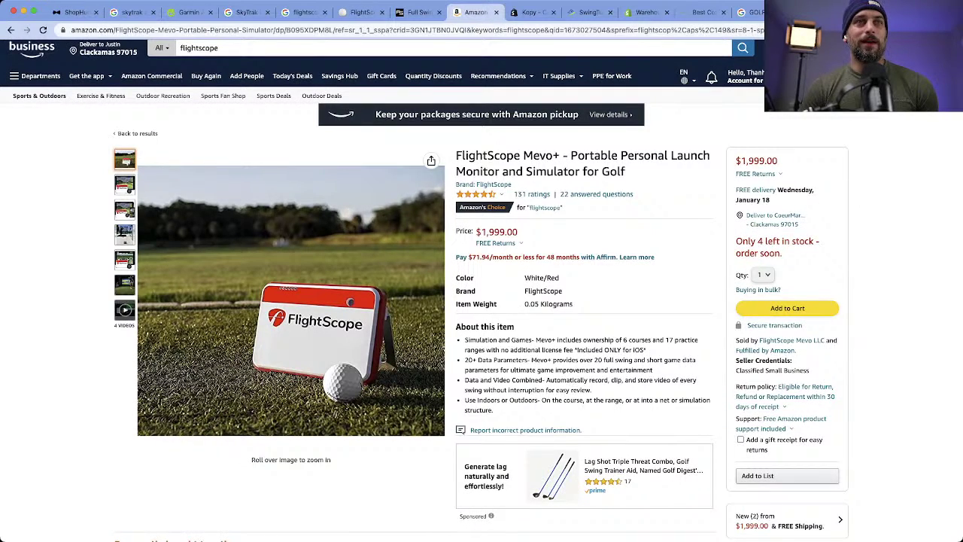
scroll(481, 301, "down", 3)
left_click(787, 377)
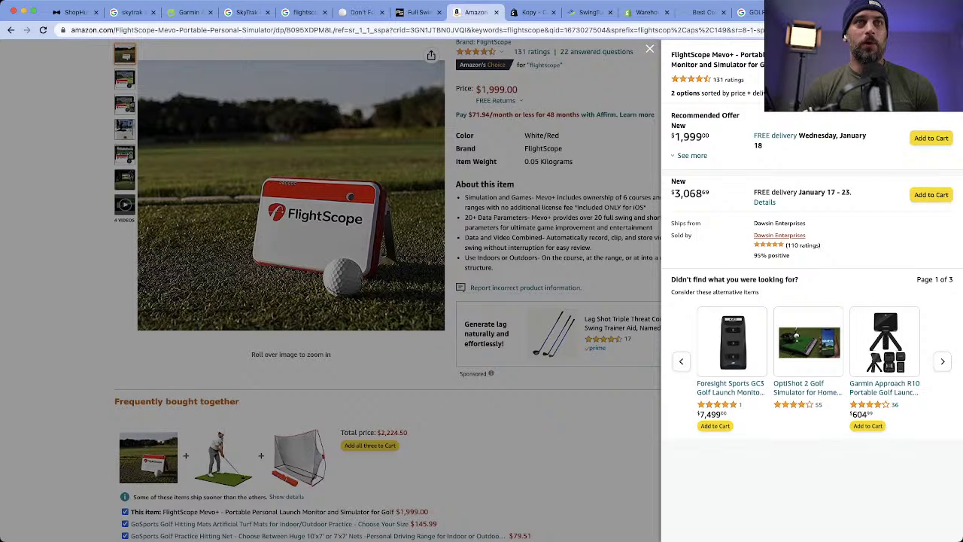
left_click(779, 235)
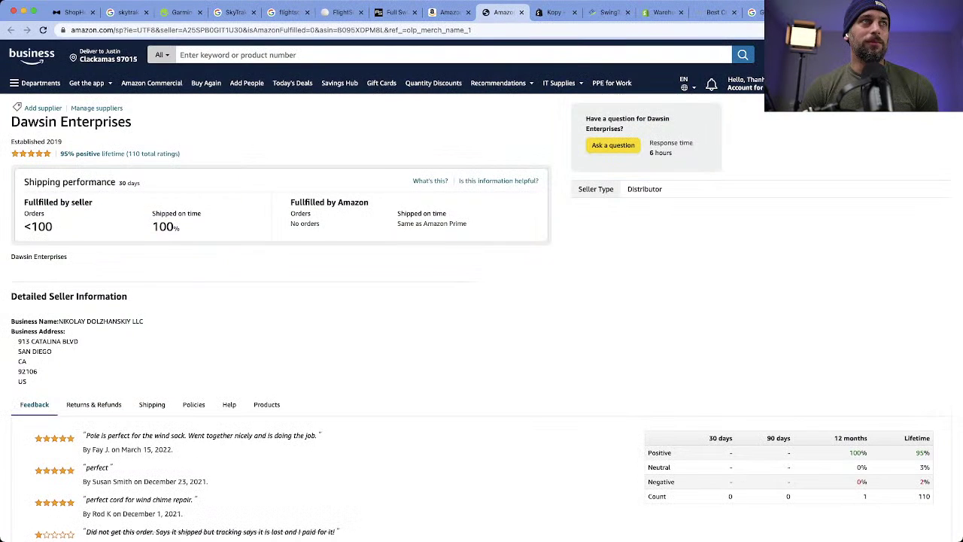
Step: Examine the seller's business details and customer feedback, and open its product list
scroll(481, 301, "down", 3)
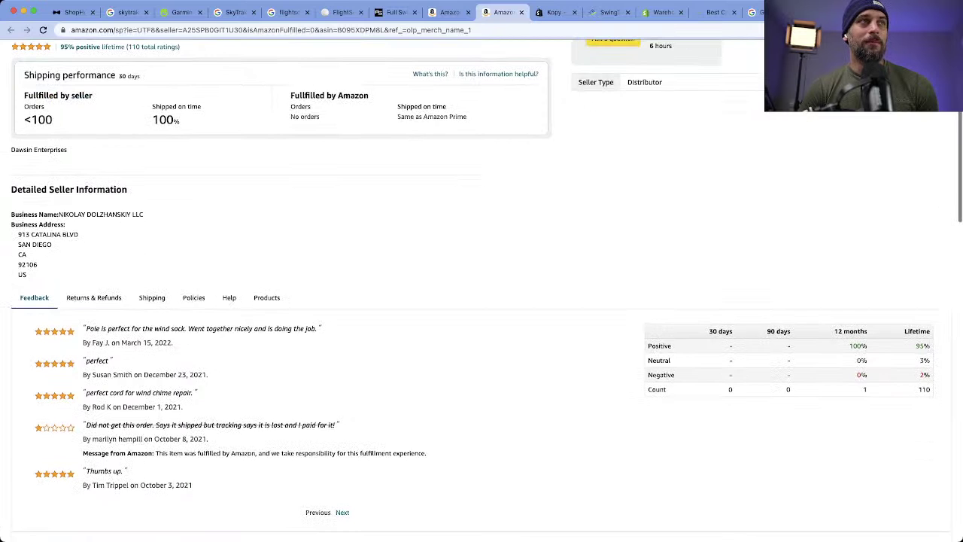
scroll(482, 300, "up", 3)
scroll(482, 301, "down", 3)
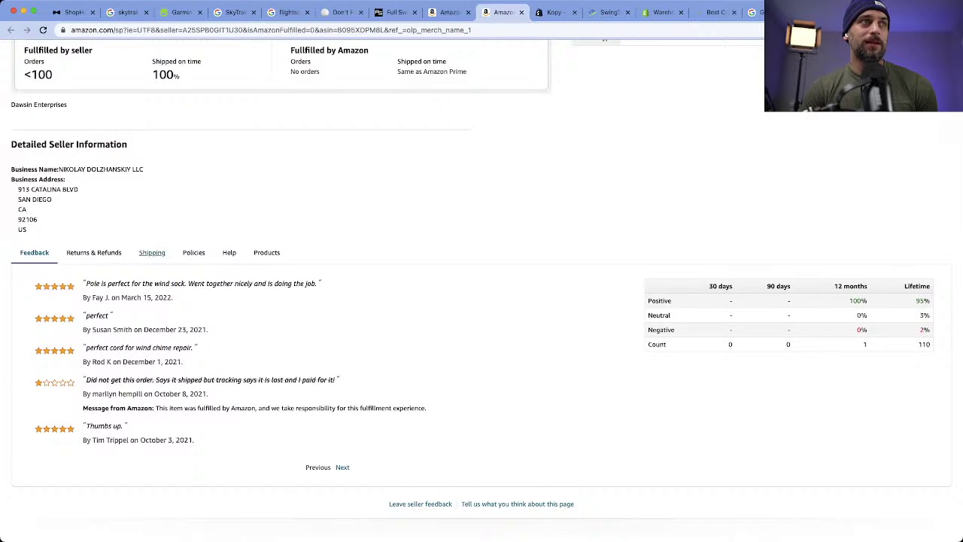
left_click(266, 252)
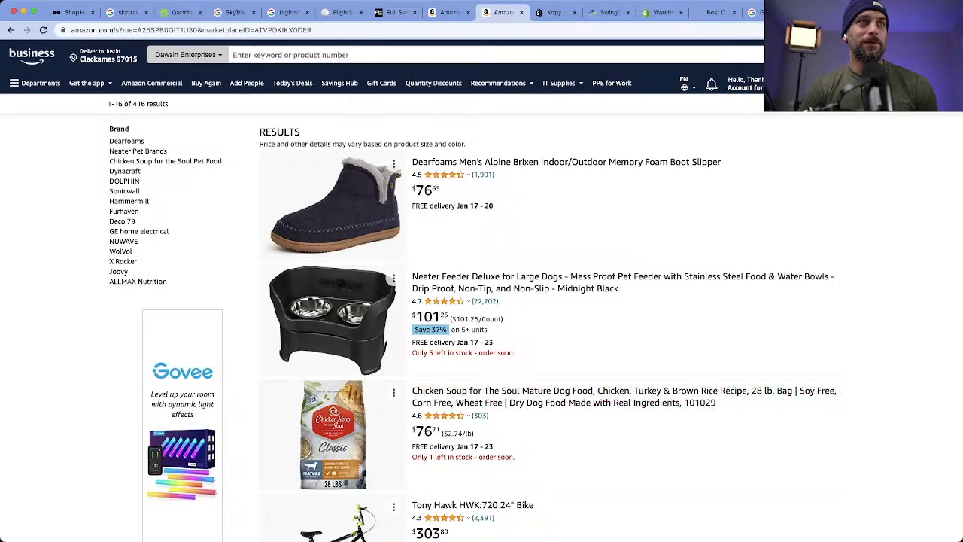
Step: Browse the first page of Dawsin Enterprises products, and go back through the seller profile to the FlightScope Mevo+ listing
scroll(481, 301, "down", 8)
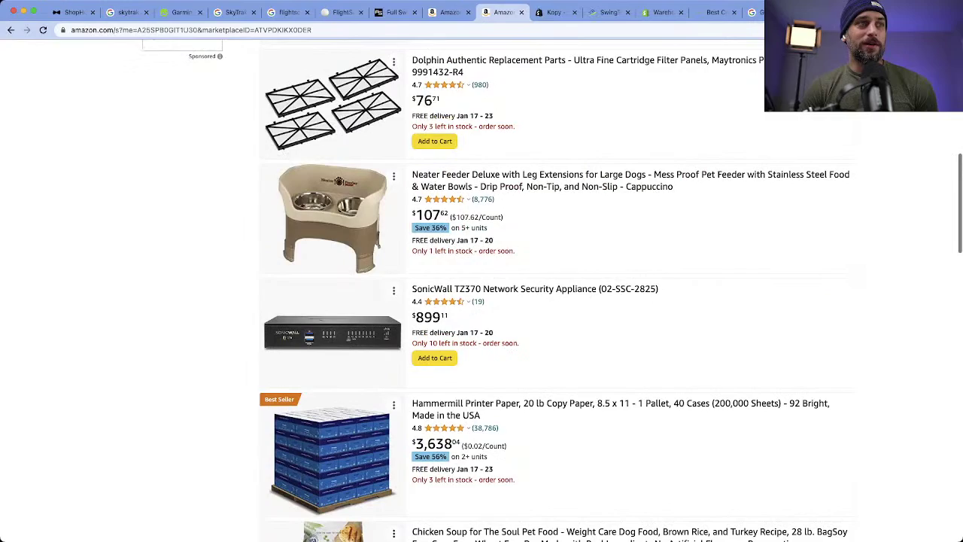
scroll(481, 301, "down", 3)
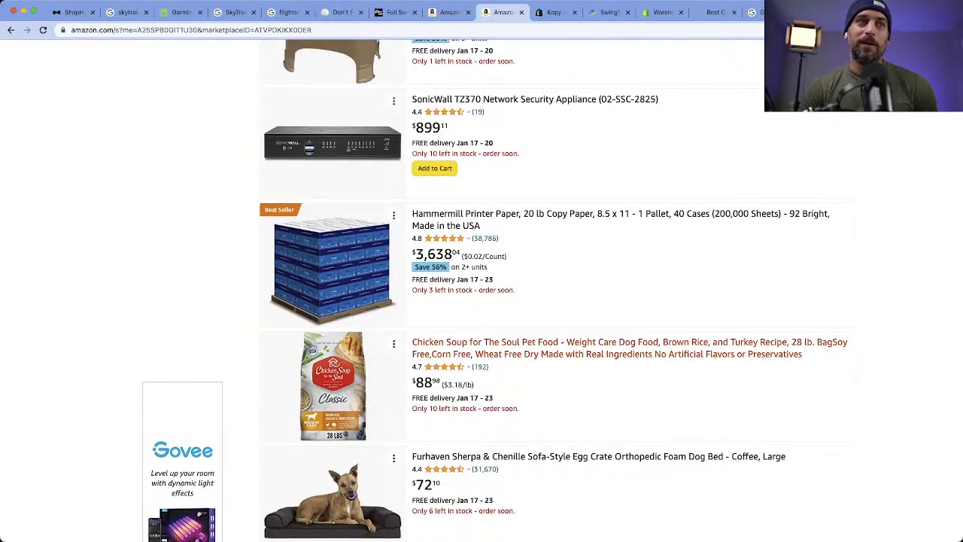
scroll(481, 301, "down", 3)
scroll(481, 301, "down", 4)
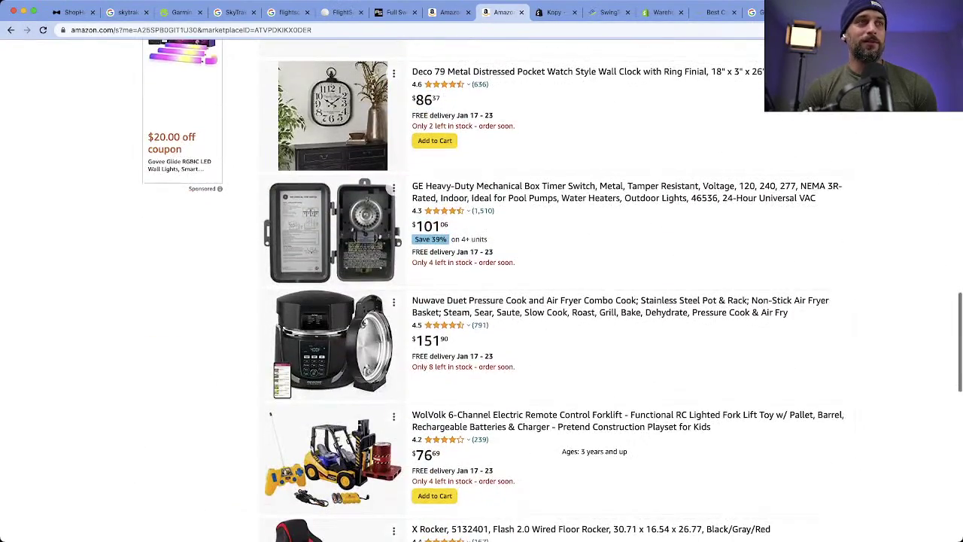
scroll(557, 290, "down", 3)
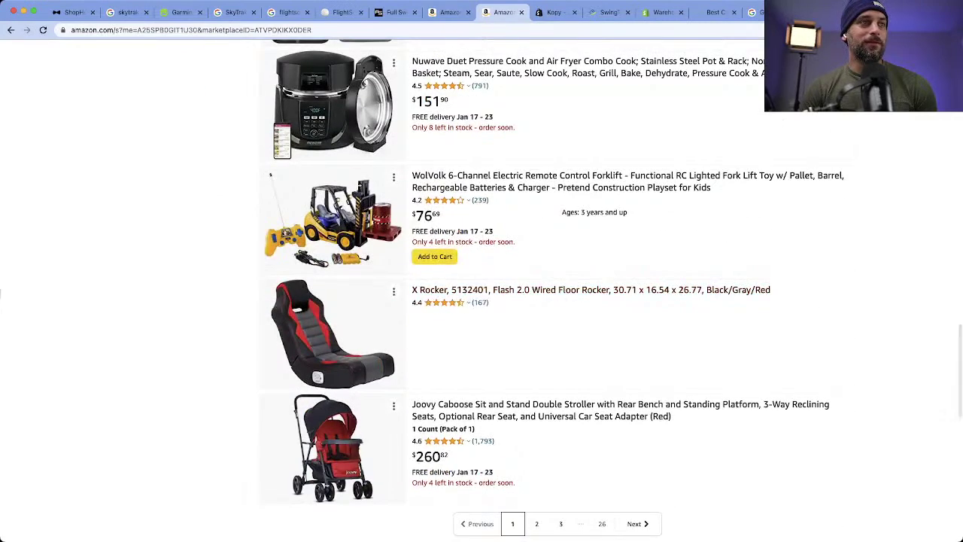
scroll(557, 289, "left", 3)
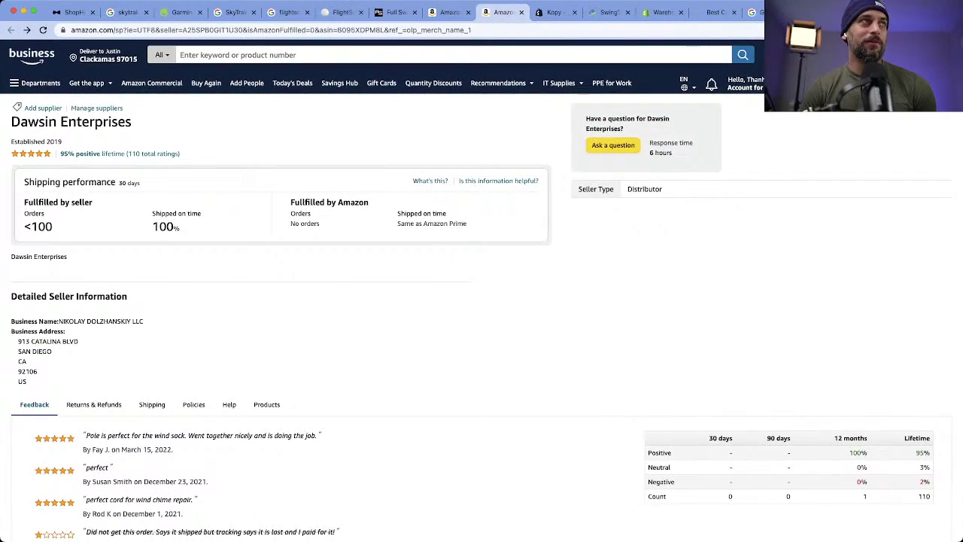
scroll(883, 298, "left", 3)
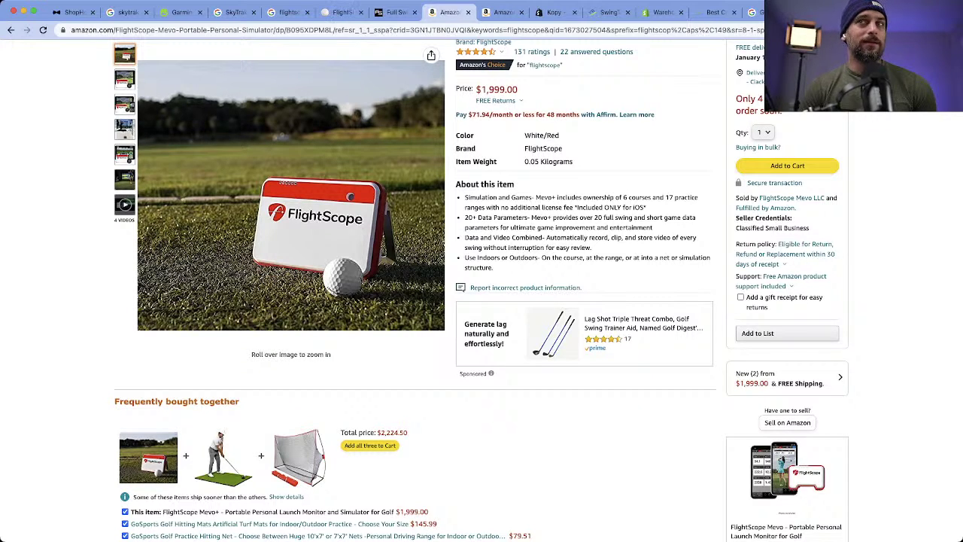
Step: Return from the FlightScope Mevo+ listing to the Amazon flightscope search results and open the FlightScope Mevo listing
scroll(482, 301, "down", 3)
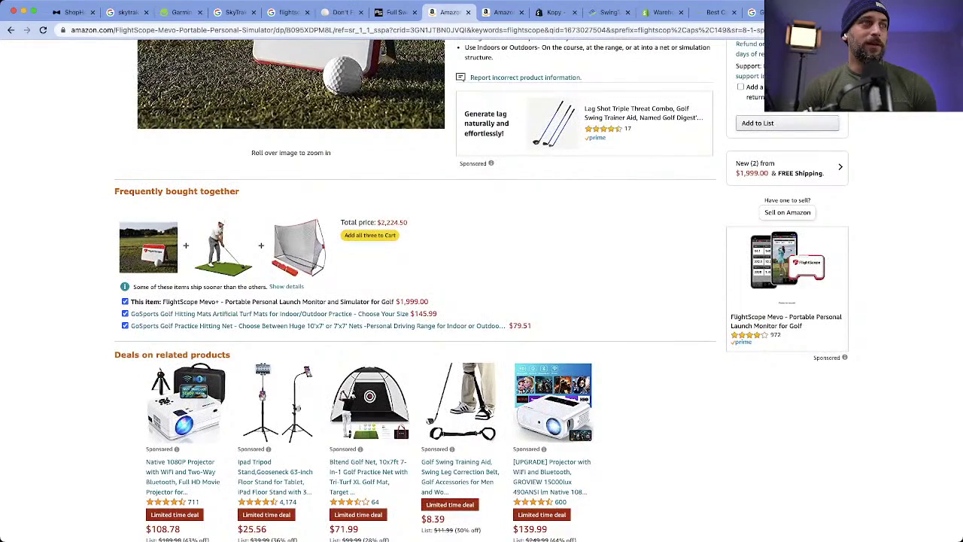
scroll(482, 301, "up", 5)
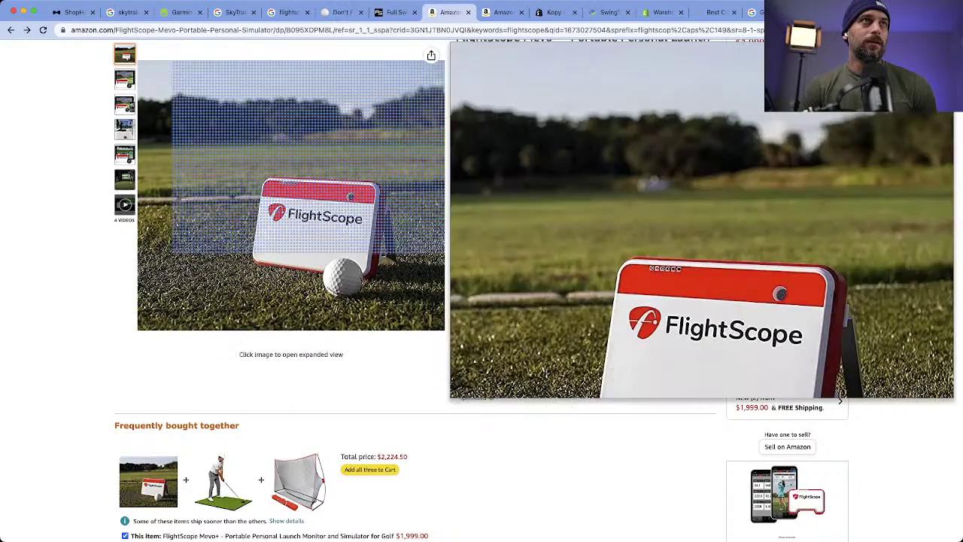
scroll(482, 301, "left", 5)
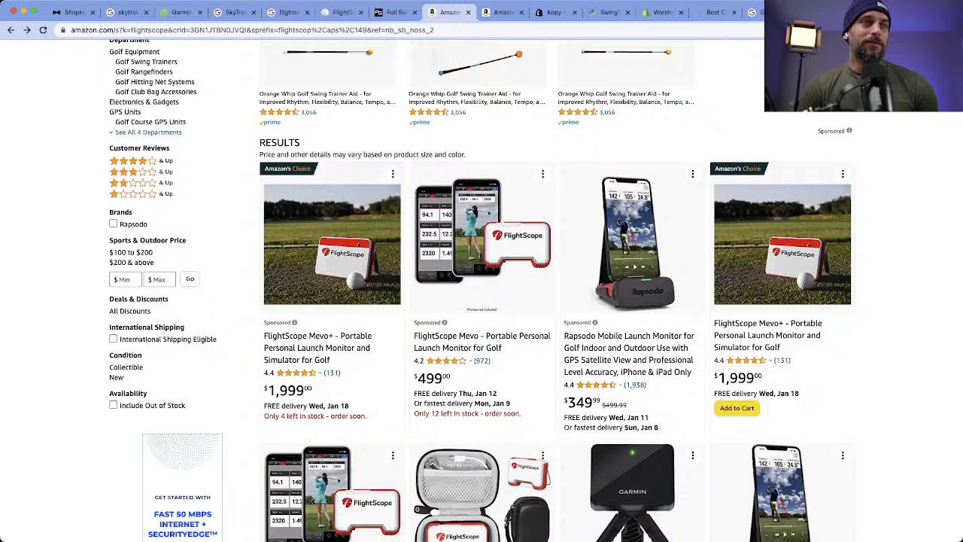
left_click(474, 335)
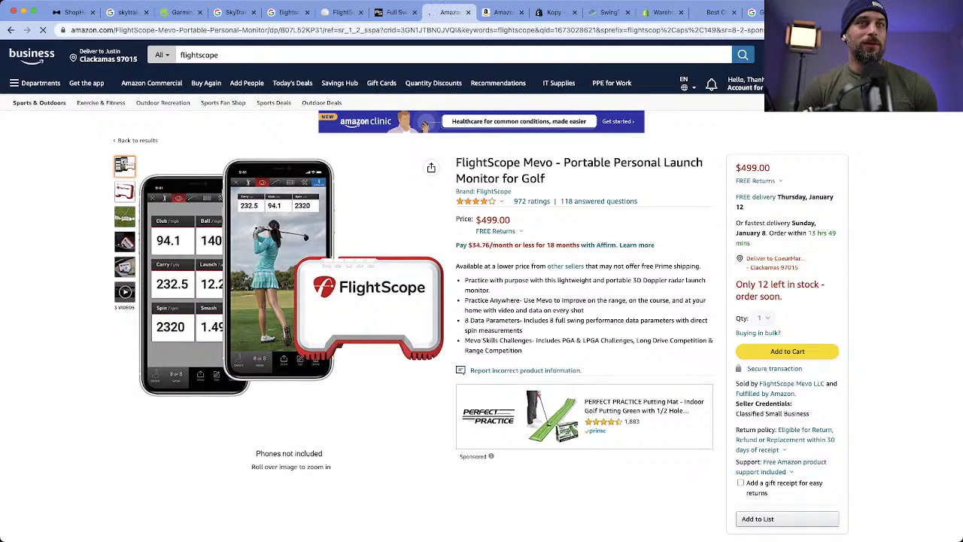
Step: Show the listing's new and used offers, expand the recommended offer's details and open the Alpharocket seller profile
scroll(481, 301, "down", 3)
left_click(777, 353)
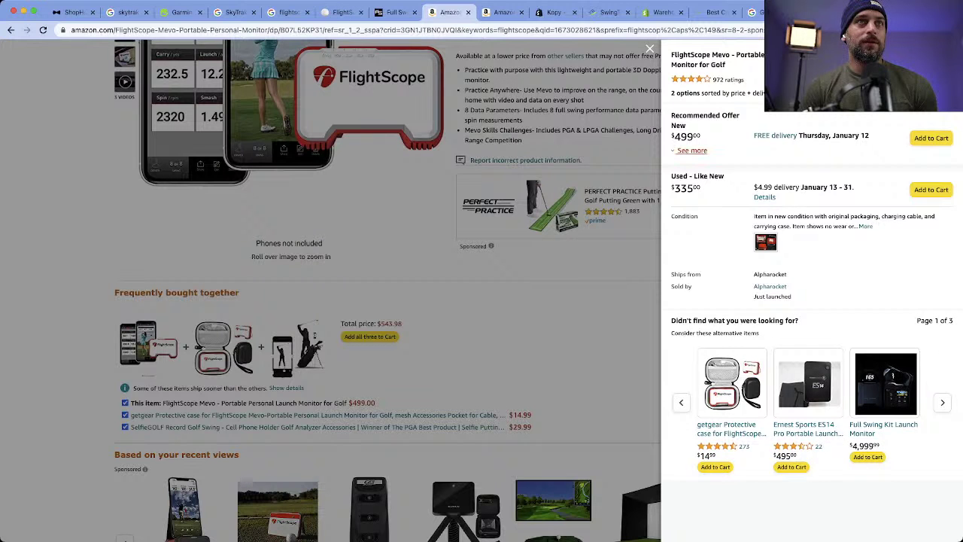
left_click(692, 150)
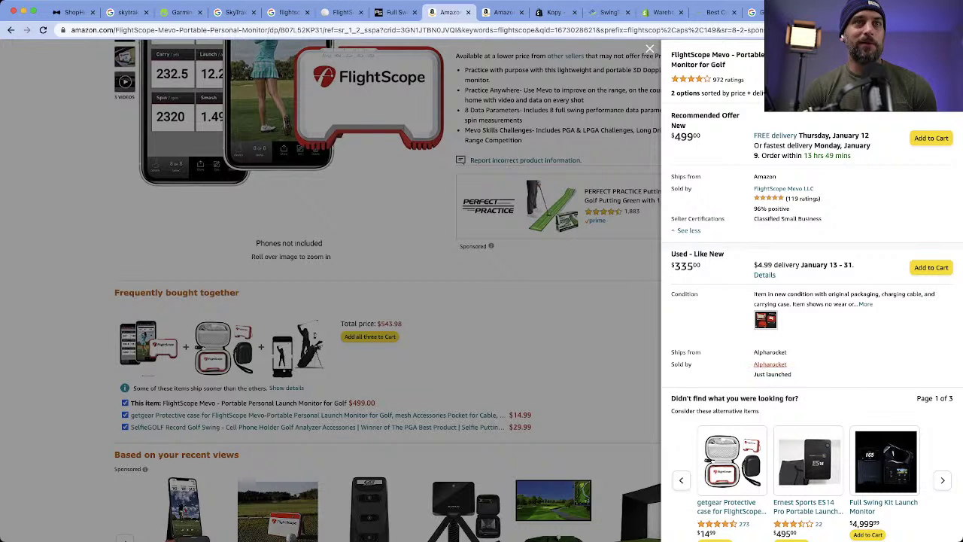
left_click(769, 364)
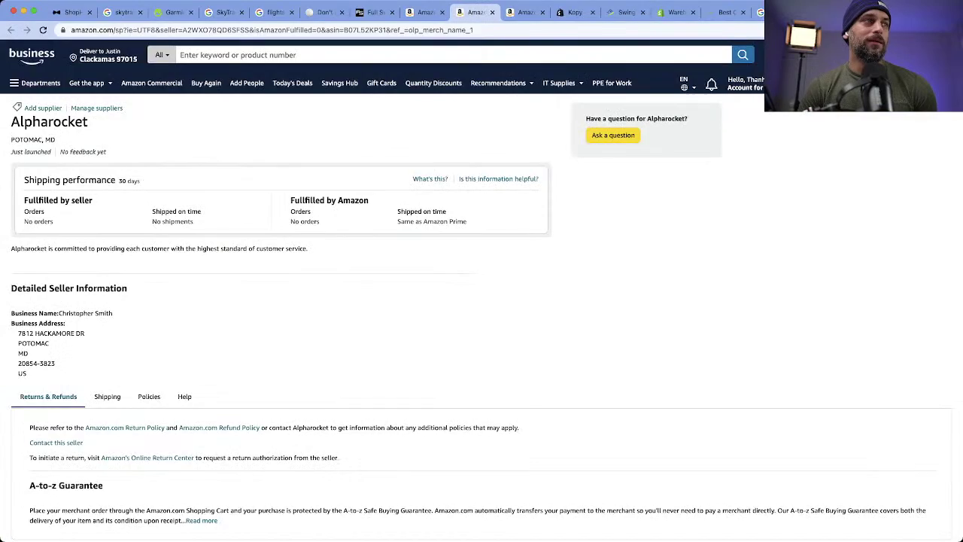
Step: Examine Alpharocket's seller information and policies, and close the profile to return to the FlightScope Mevo offers
scroll(482, 301, "down", 3)
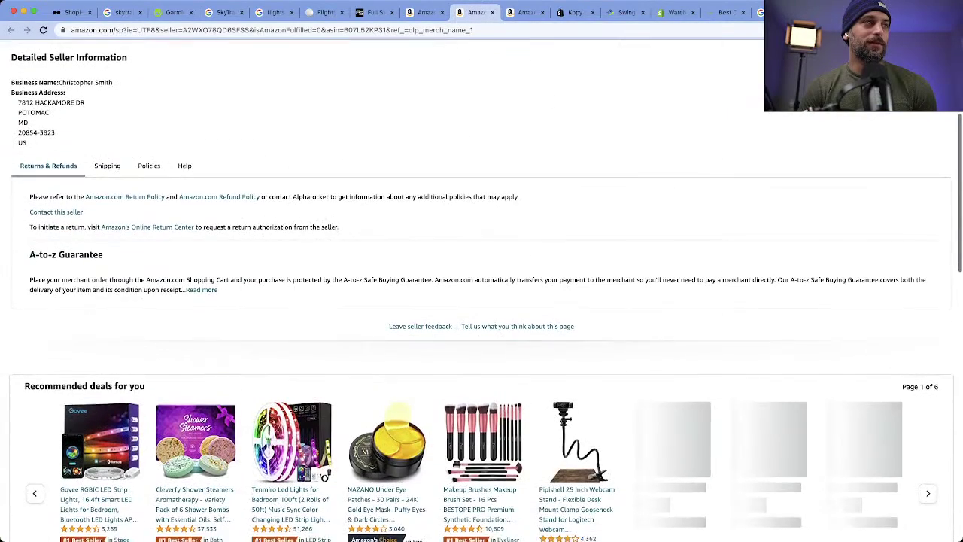
scroll(481, 301, "up", 1)
scroll(481, 301, "up", 3)
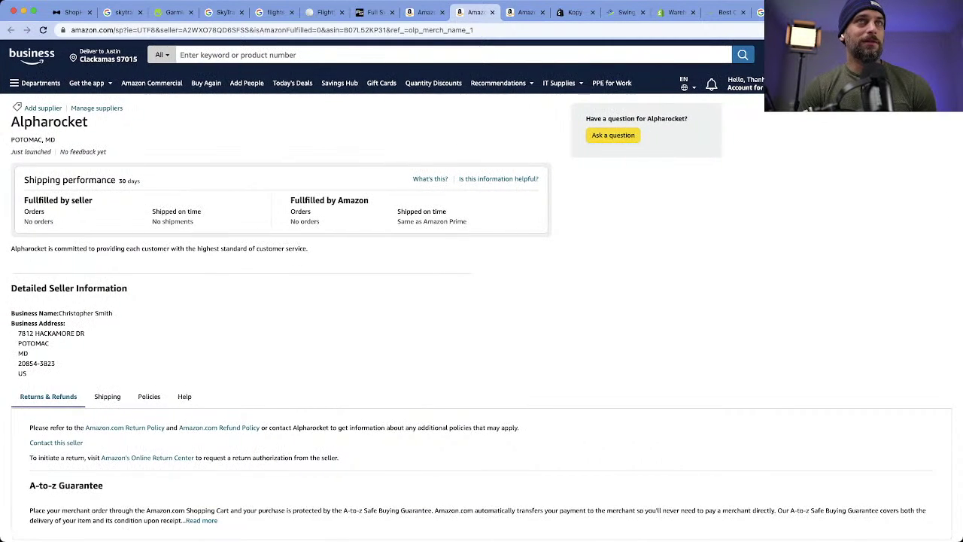
left_click(492, 12)
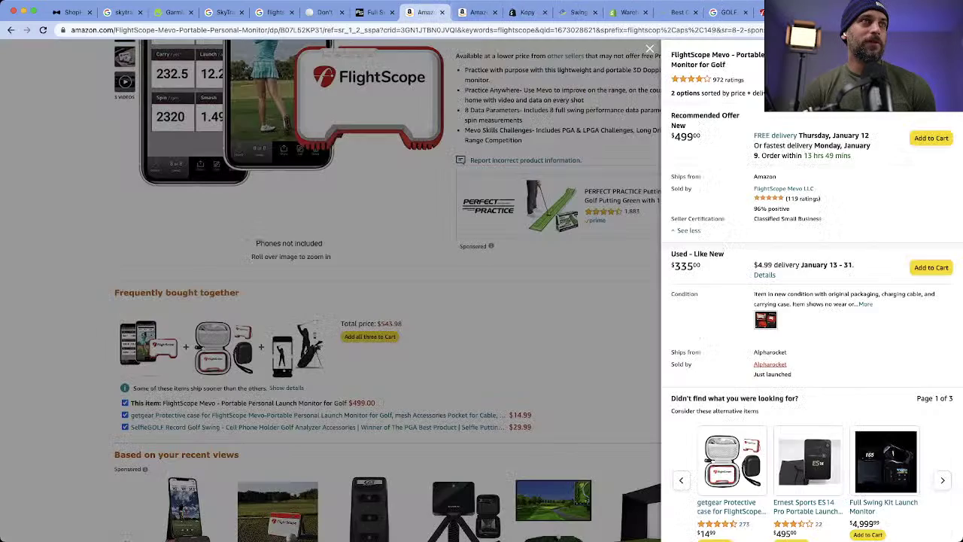
Step: Switch back to ShopHunter, open the tracked shops list and filter it by the highticket tag
left_click(396, 12)
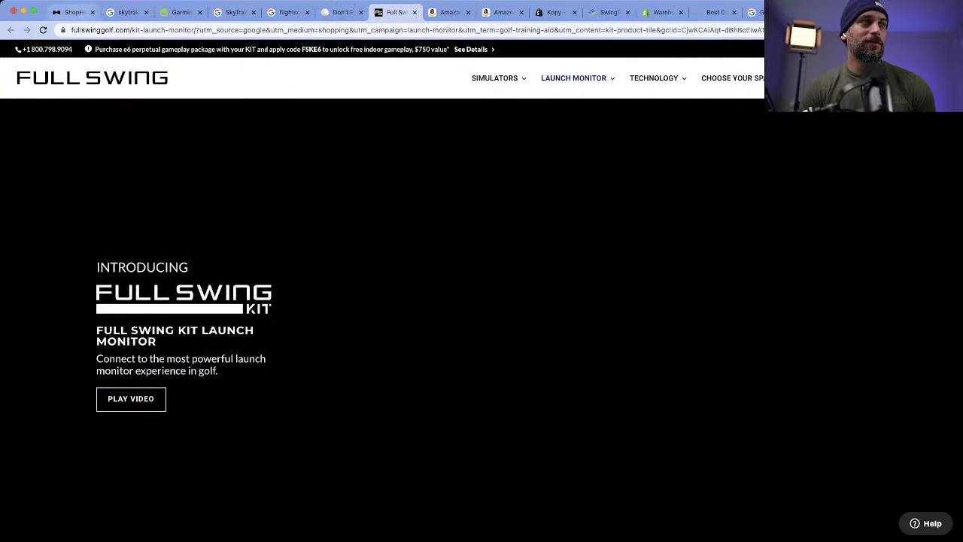
key("super+1")
left_click_drag(58, 277, 388, 277)
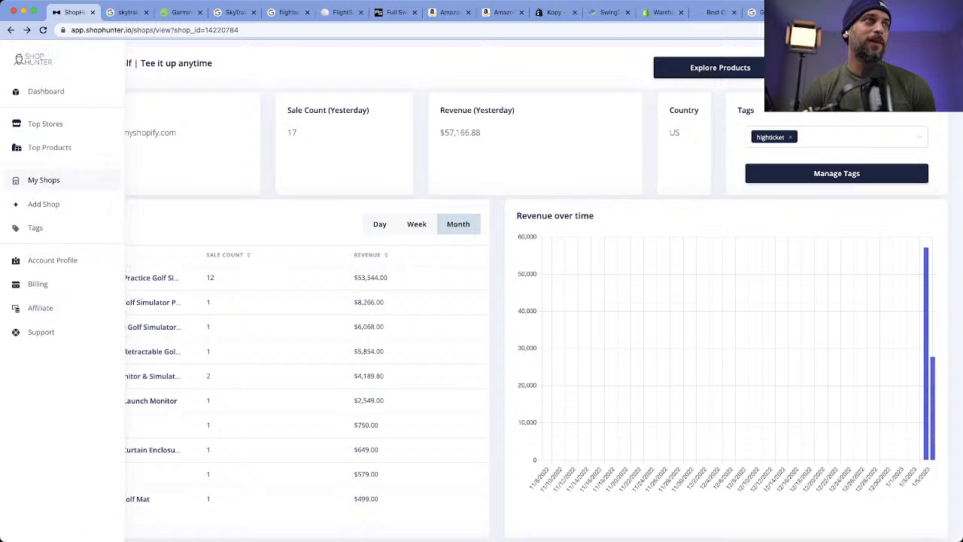
left_click(30, 181)
left_click(802, 111)
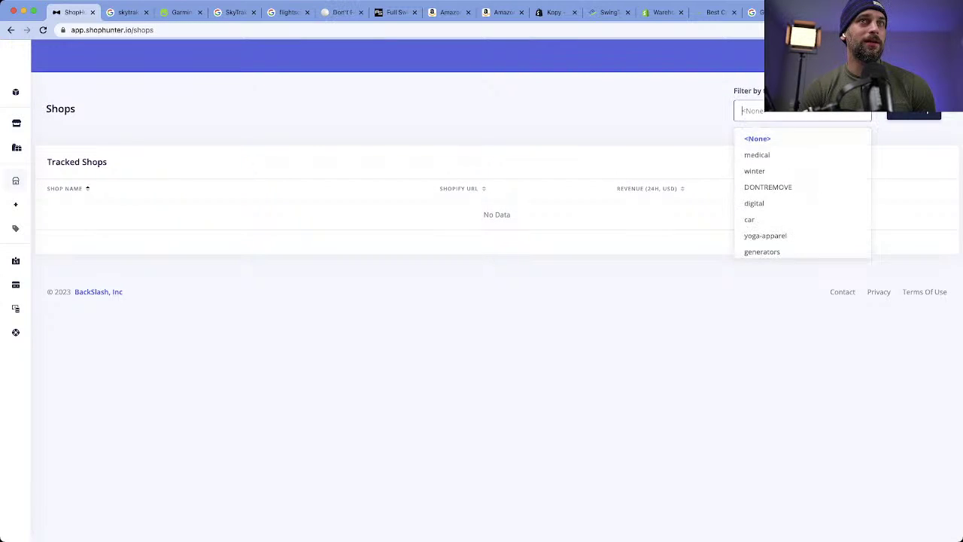
scroll(782, 189, "down", 5)
scroll(775, 188, "down", 5)
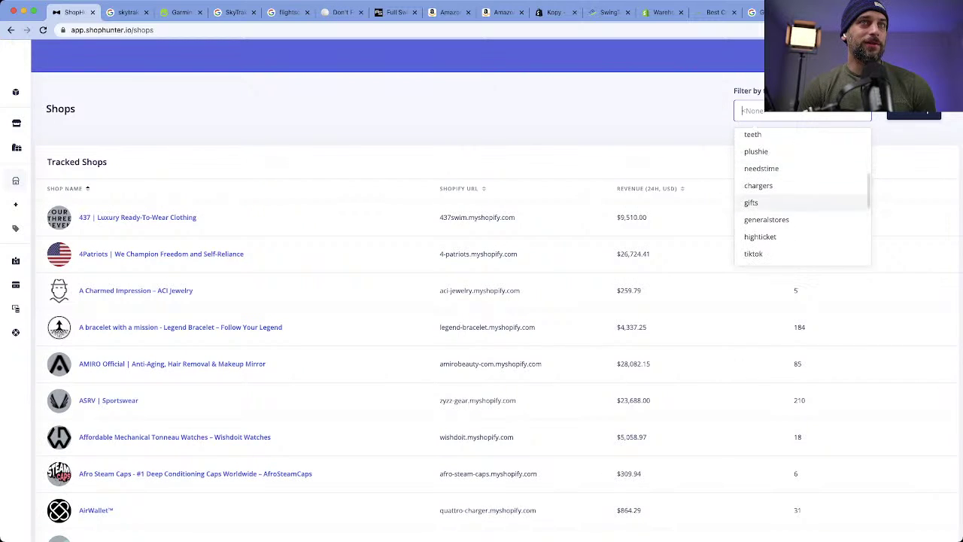
left_click(763, 185)
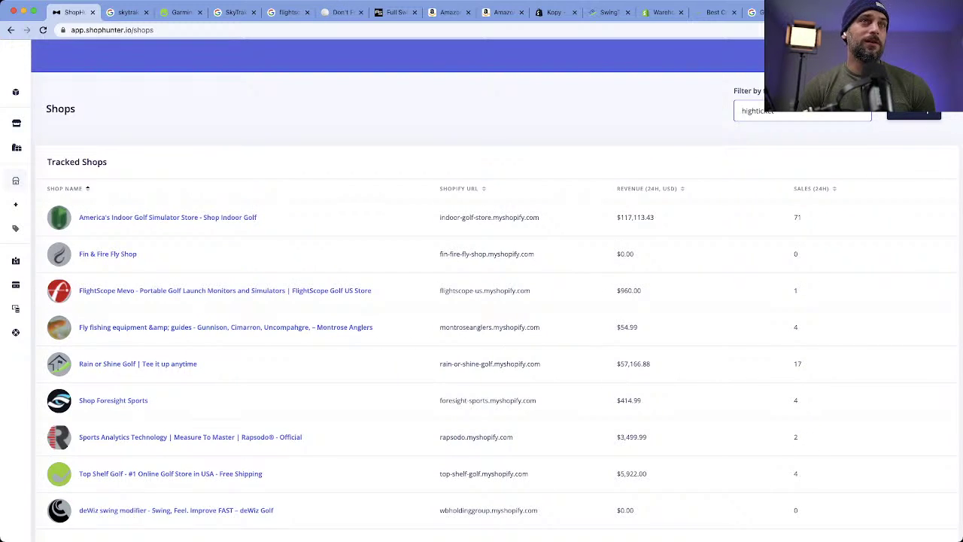
Step: Sort the tracked shops by 24-hour revenue from highest to lowest and open America's Indoor Golf Simulator Store
left_click(647, 188)
left_click(647, 188)
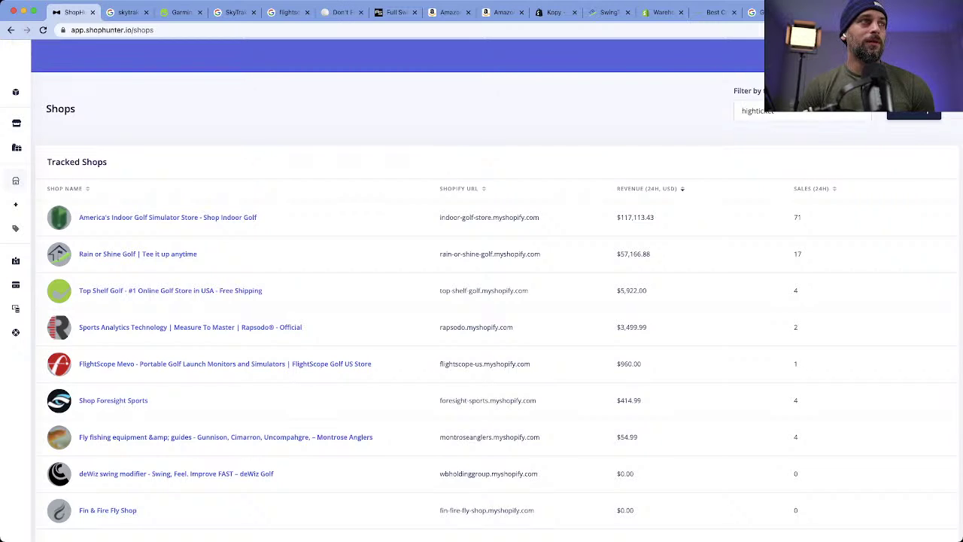
left_click(168, 217)
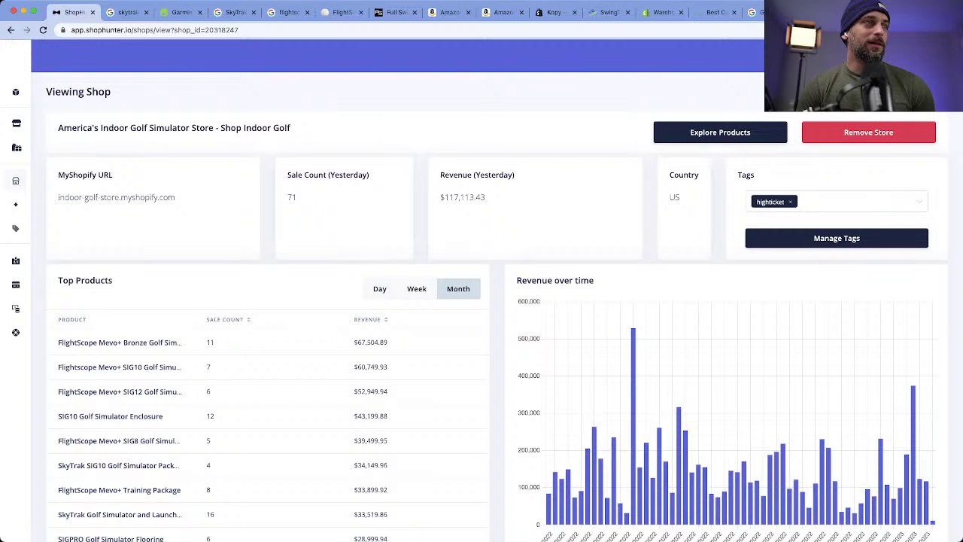
Step: Highlight the FlightScope Mevo+ Bronze golf simulator row in the store's top products, clearing the highlight when done
left_click_drag(58, 343, 389, 342)
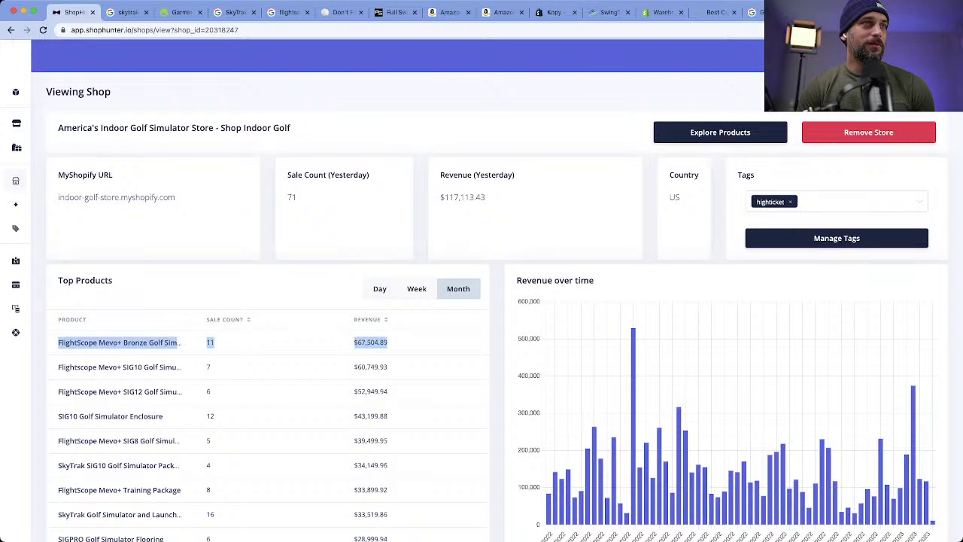
left_click(399, 343)
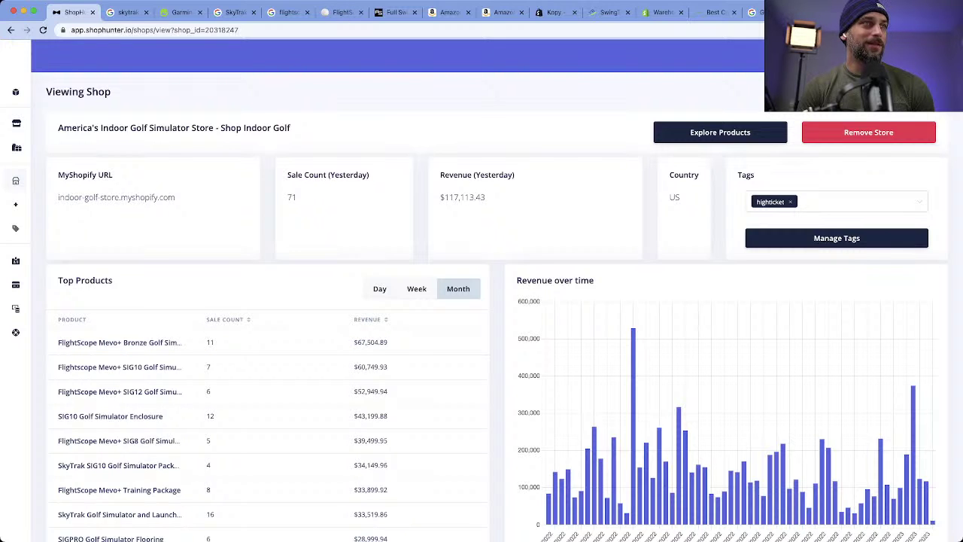
scroll(496, 301, "down", 2)
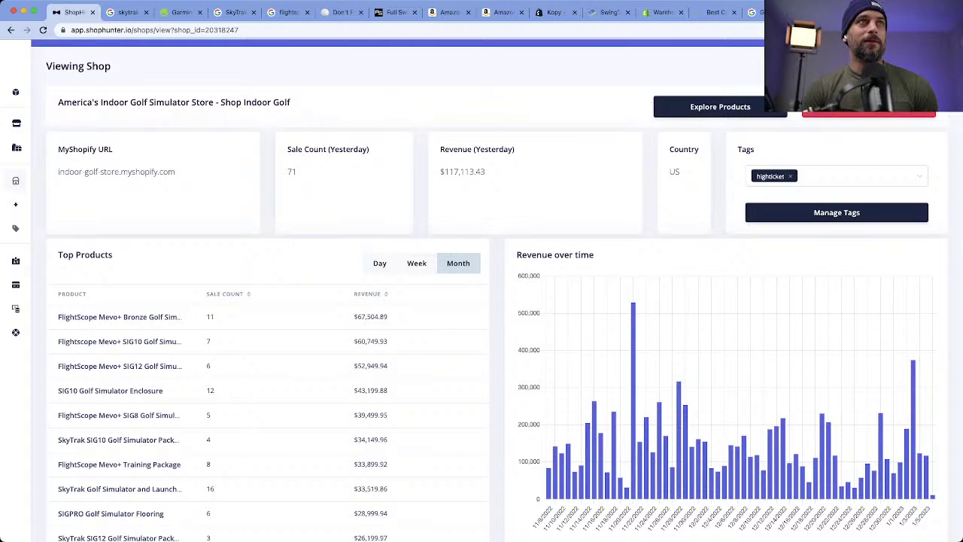
Step: Switch to the Amazon FlightScope Mevo listing, close its offers and highlight the product title, clearing the highlight when done
key("ctrl+8")
key("Escape")
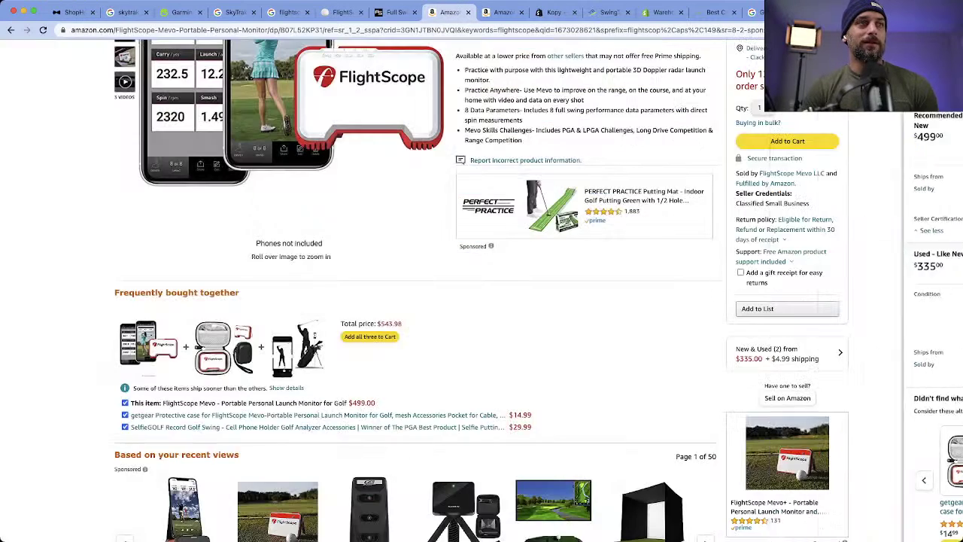
scroll(506, 226, "up", 3)
left_click_drag(506, 157, 456, 157)
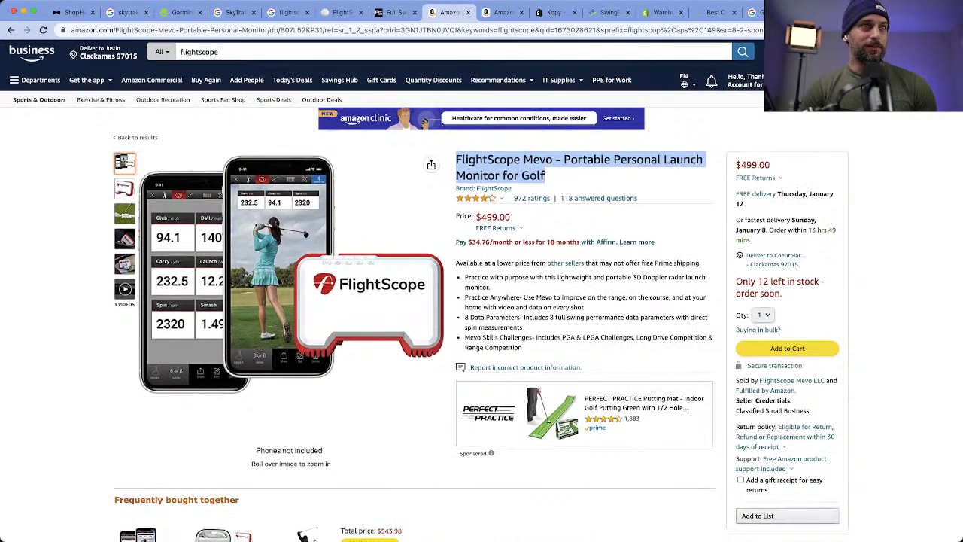
left_click(587, 177)
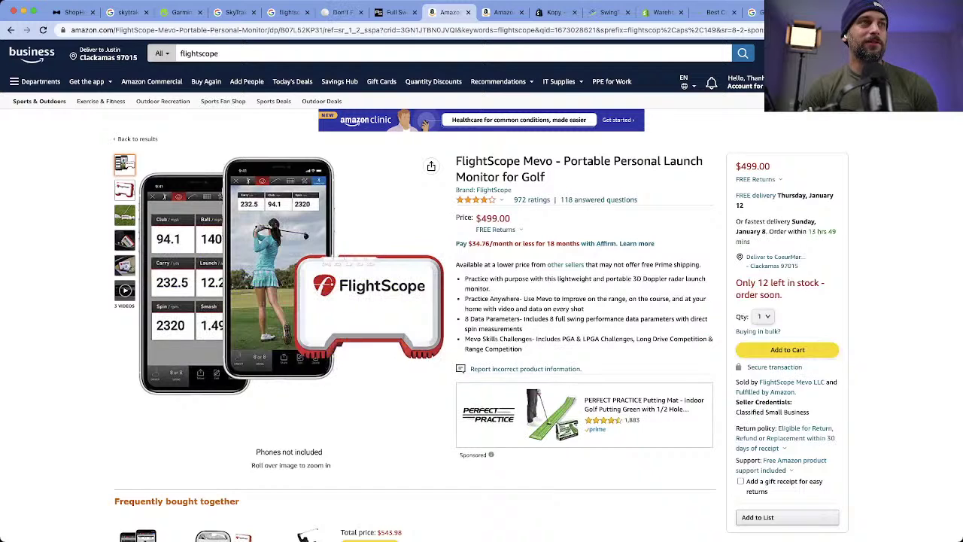
left_click_drag(545, 177, 563, 161)
left_click(563, 160)
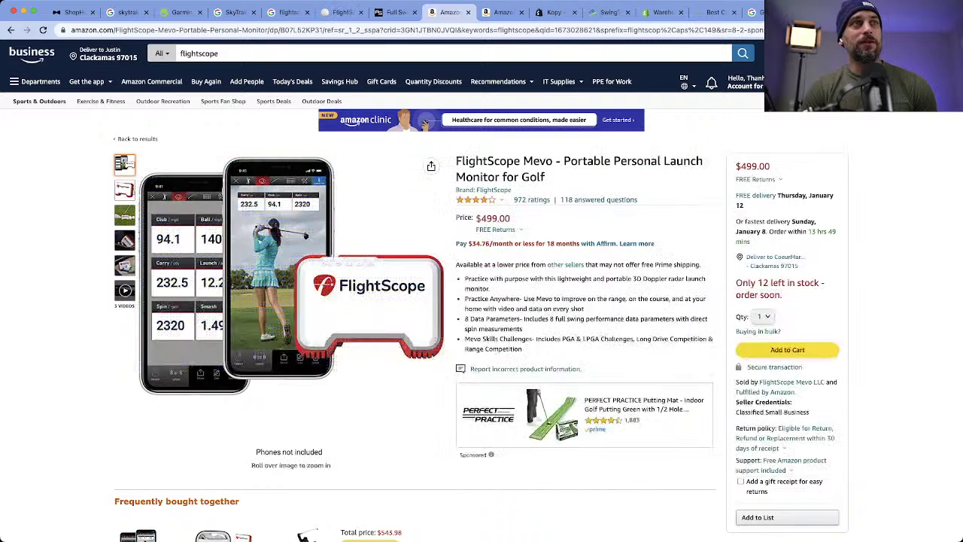
triple_click(564, 161)
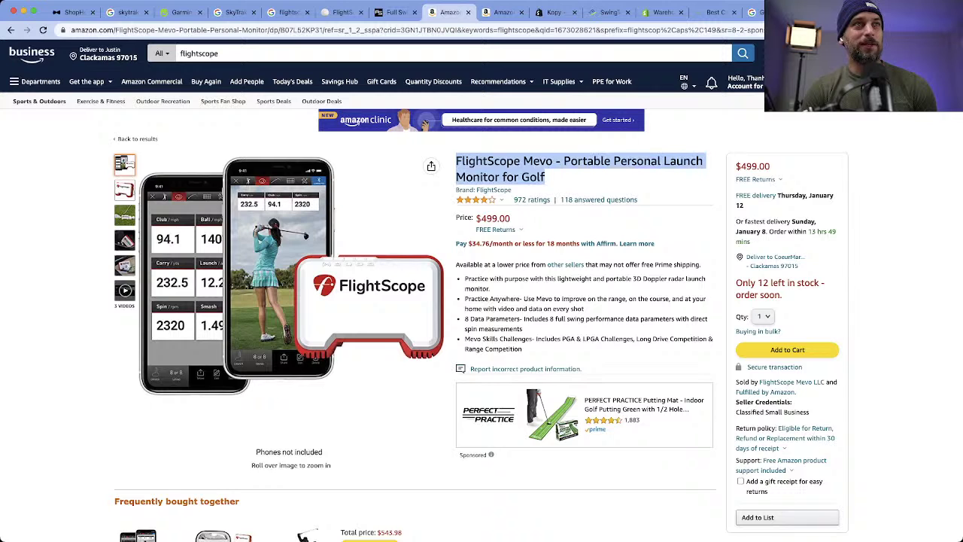
left_click(564, 160)
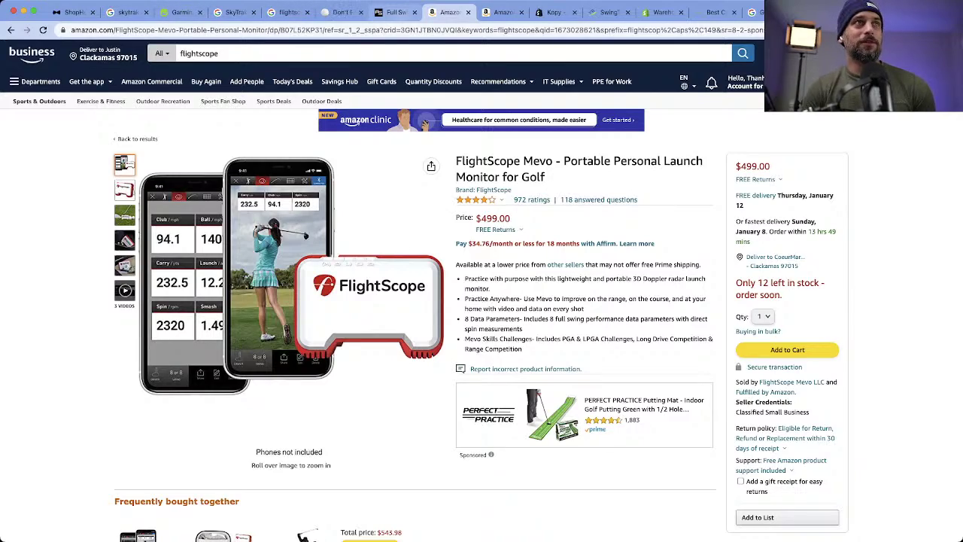
Step: Look through the Full Swing KIT launch monitor page and switch back to ShopHunter's Indoor Golf store overview
key("ctrl+shift+Tab")
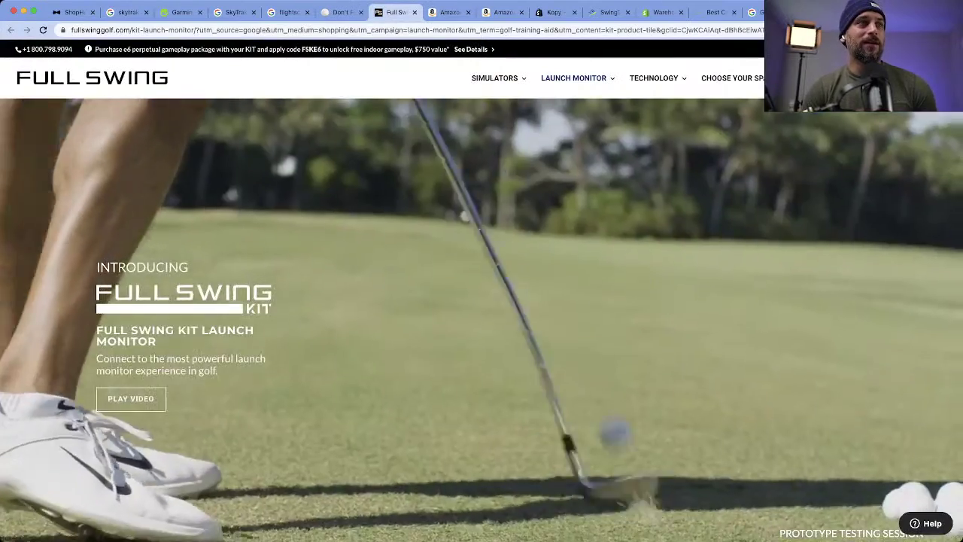
scroll(481, 316, "down", 10)
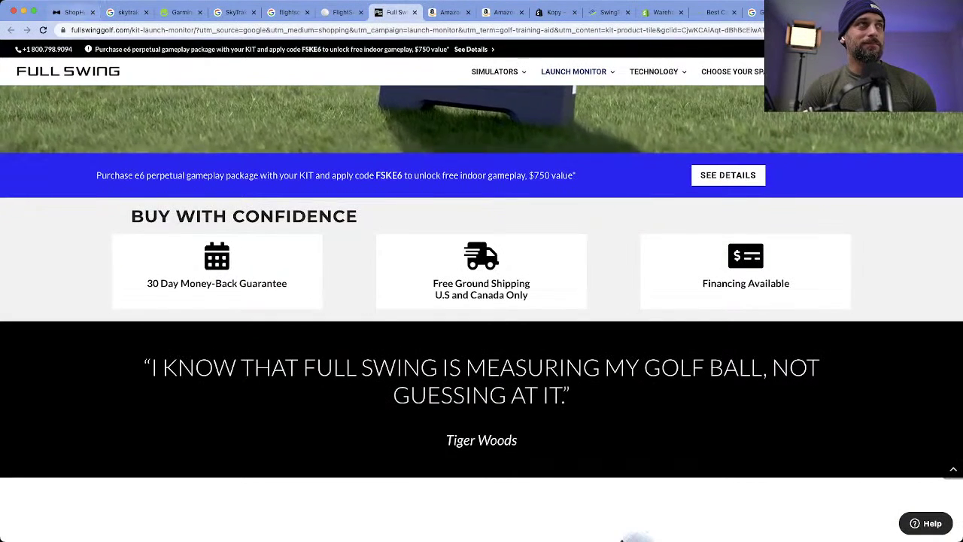
key("super+1")
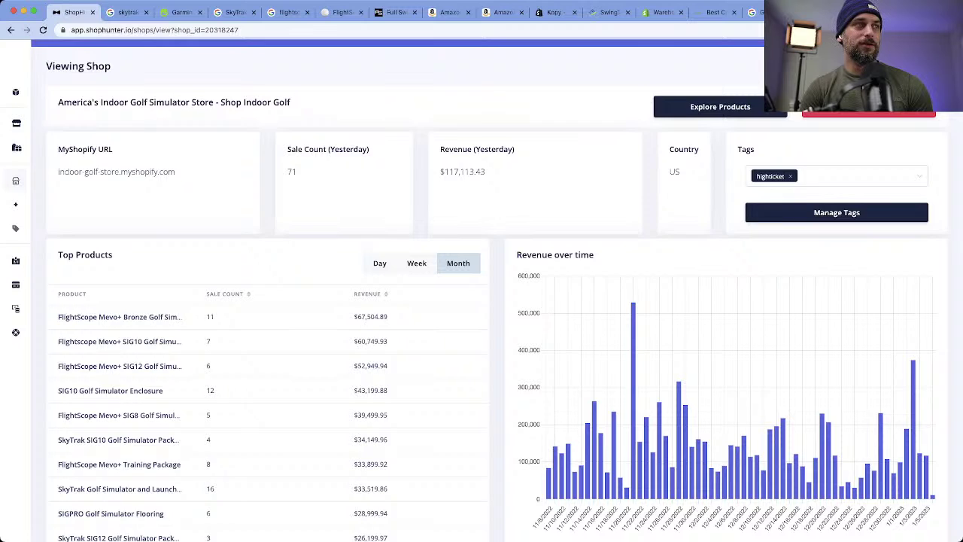
Step: Examine the Indoor Golf store's sales figures, monthly top products and revenue chart
scroll(496, 301, "down", 3)
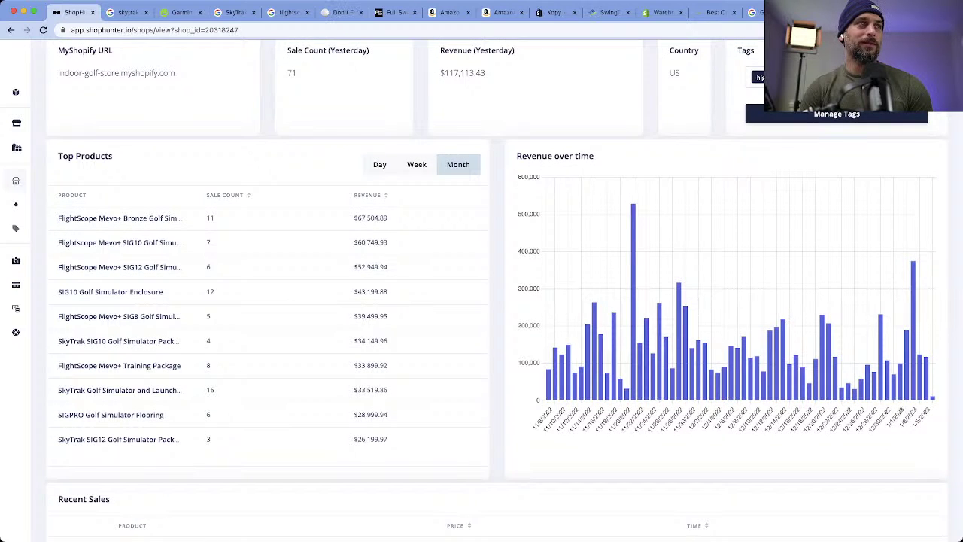
scroll(497, 301, "up", 2)
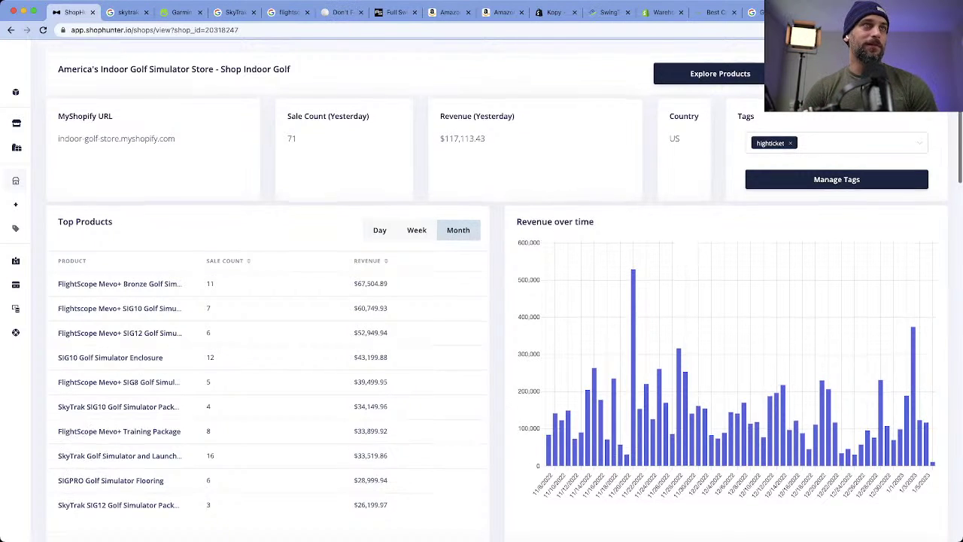
scroll(505, 292, "down", 1)
scroll(505, 292, "up", 1)
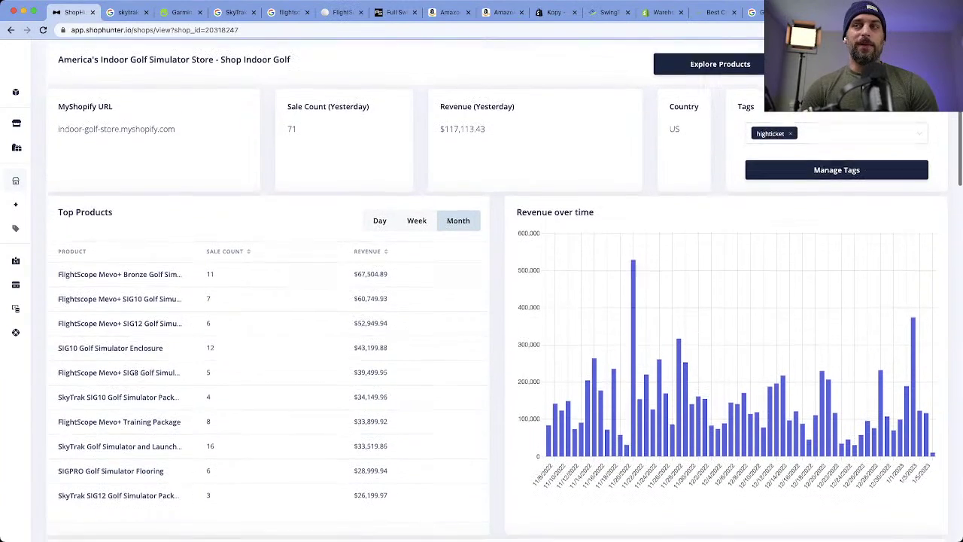
scroll(497, 288, "down", 1)
scroll(497, 288, "up", 1)
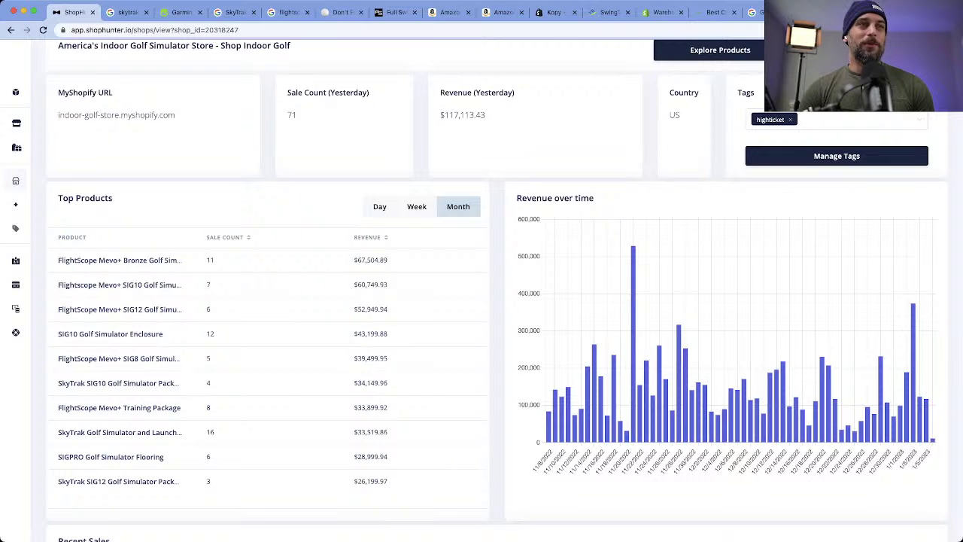
scroll(482, 301, "down", 2)
scroll(481, 301, "up", 2)
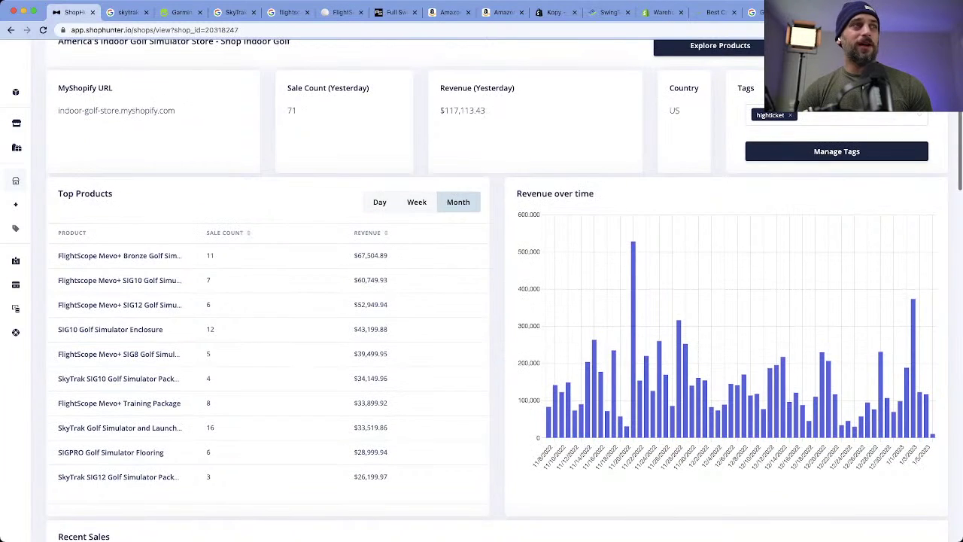